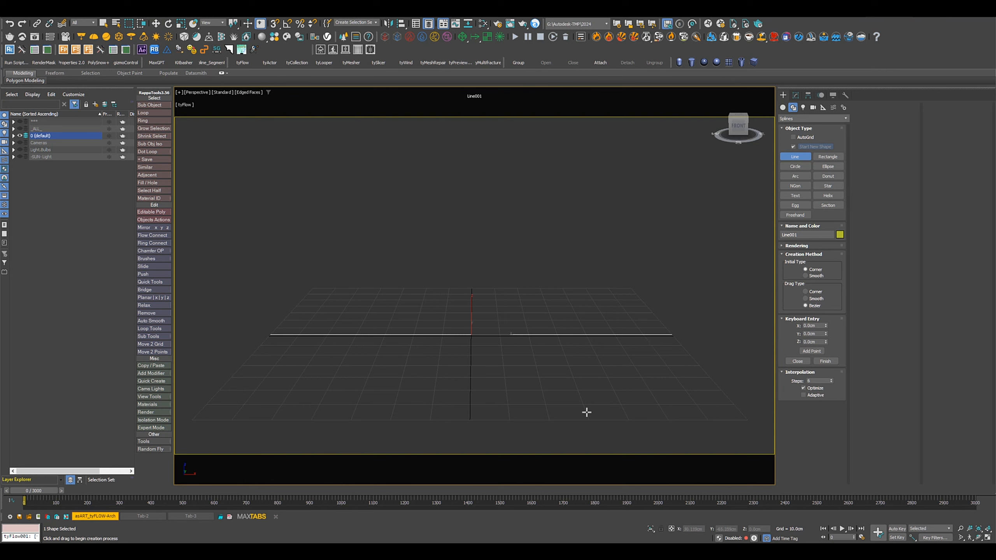
Move the line straight up to about 61 cm above the grid
left_click(156, 23)
left_click_drag(472, 306, 472, 127)
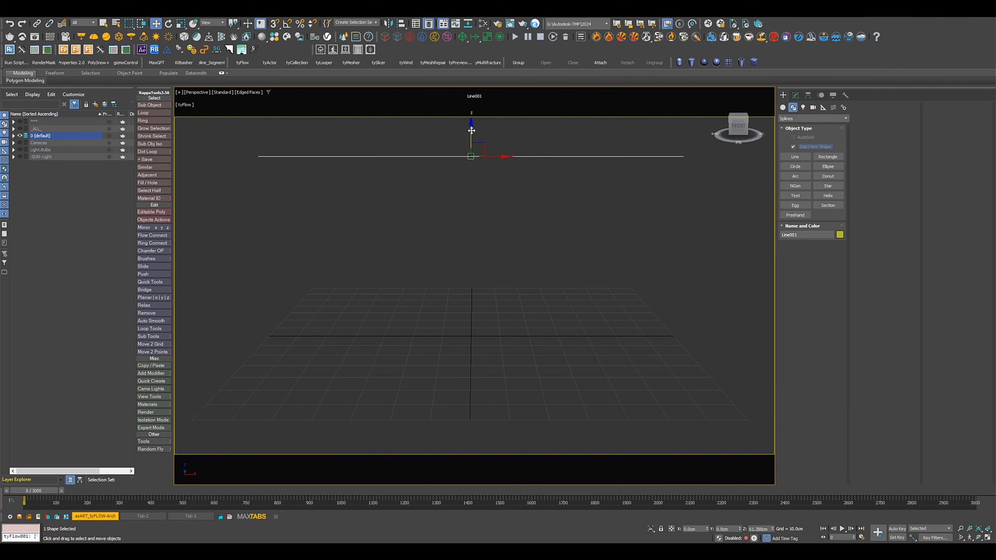
Create a tyFlow object at the grid's center with a 1/2 frame time step and open its editor
left_click(243, 63)
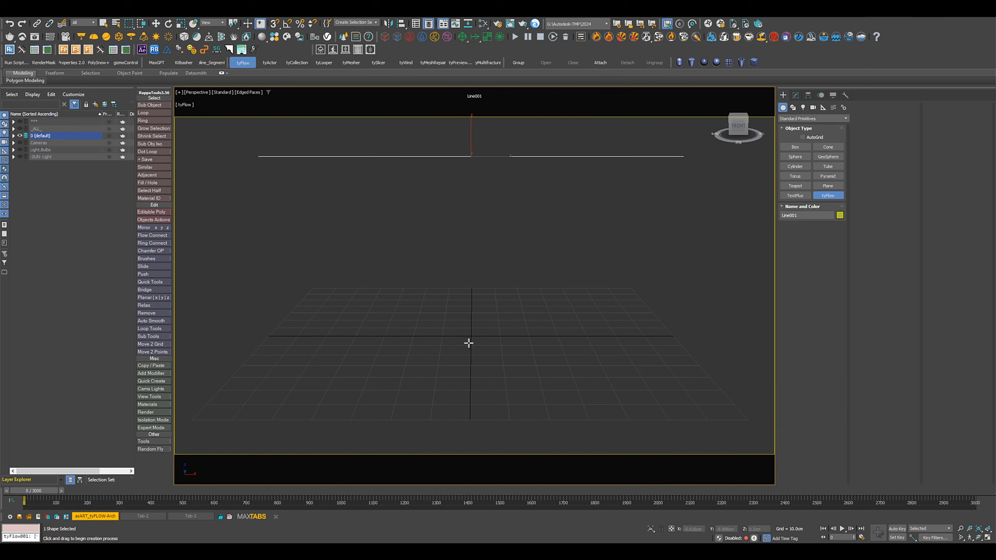
left_click(796, 95)
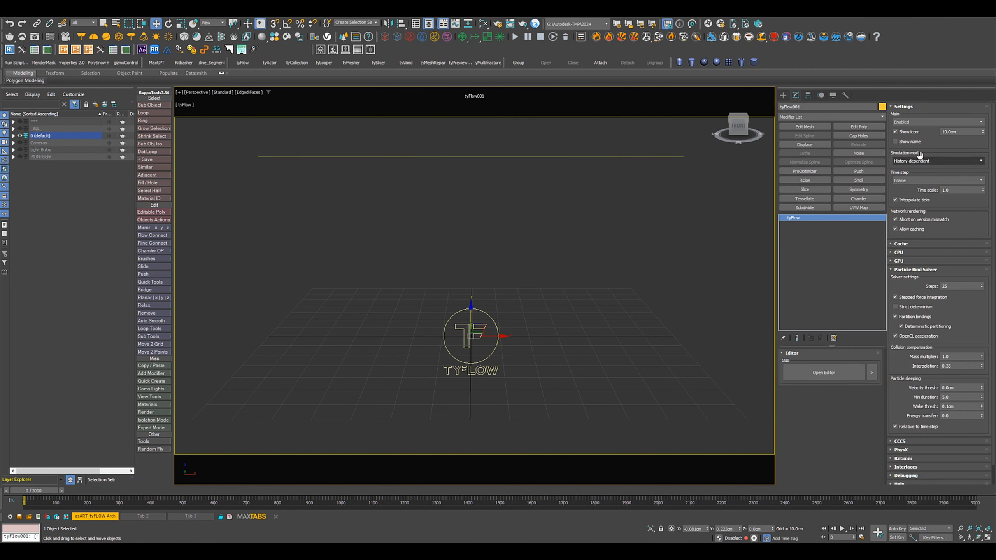
left_click(907, 179)
left_click(902, 200)
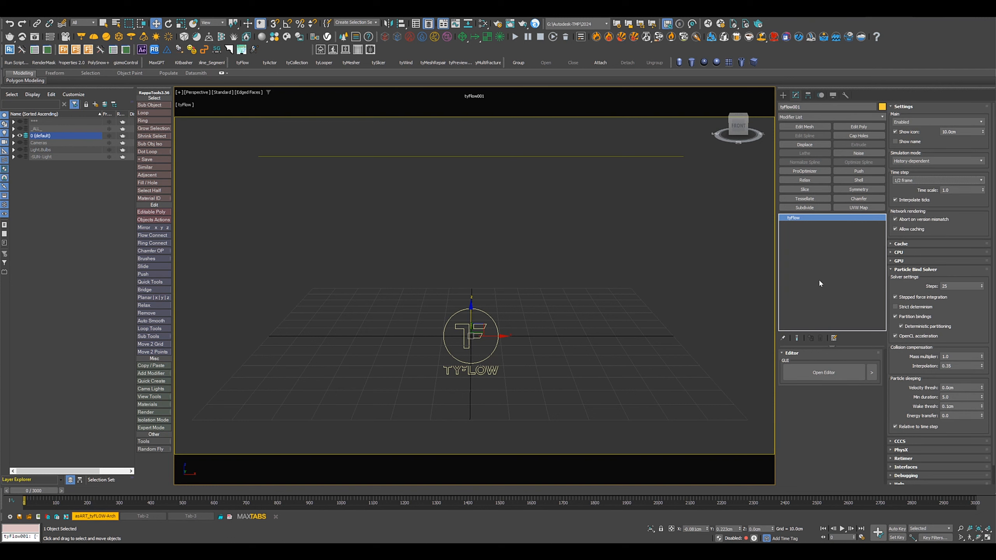
left_click(815, 373)
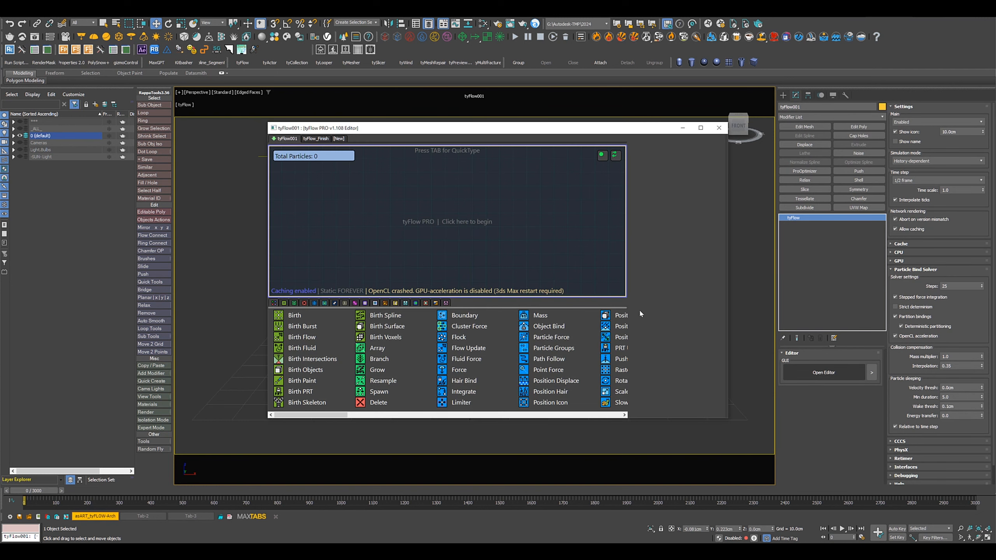
left_click_drag(436, 125, 582, 153)
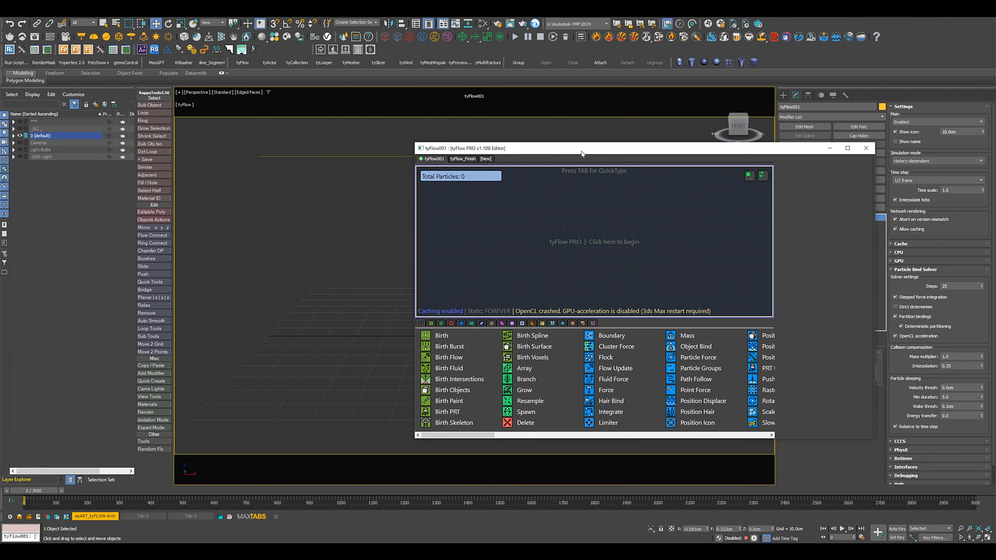
Change the object color of Line001 to pale blue
left_click(308, 156)
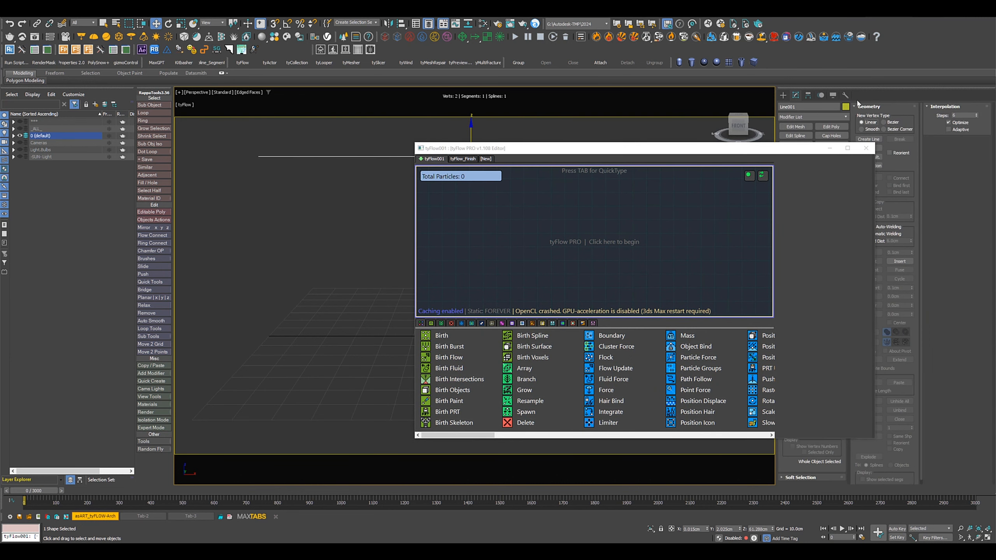
left_click(846, 106)
left_click(511, 241)
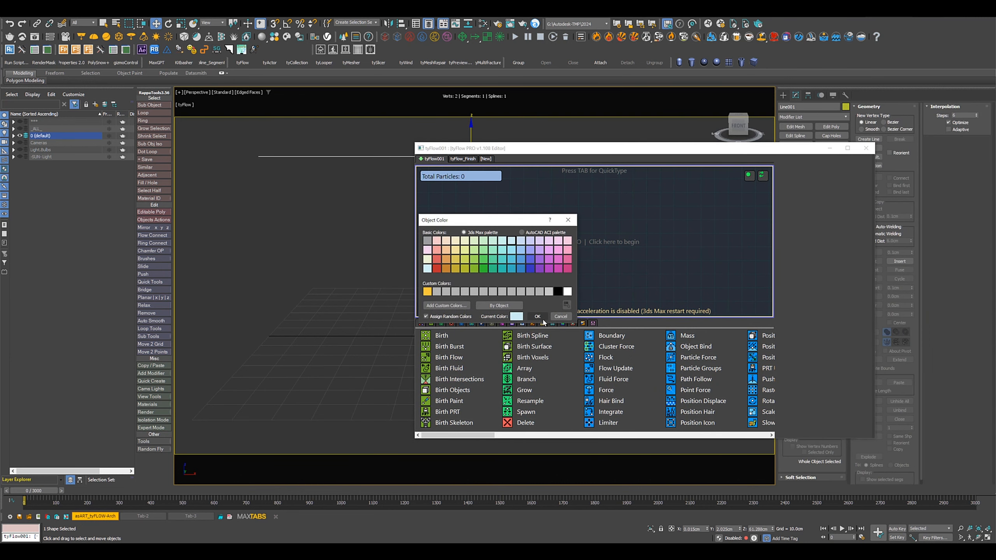
left_click(537, 316)
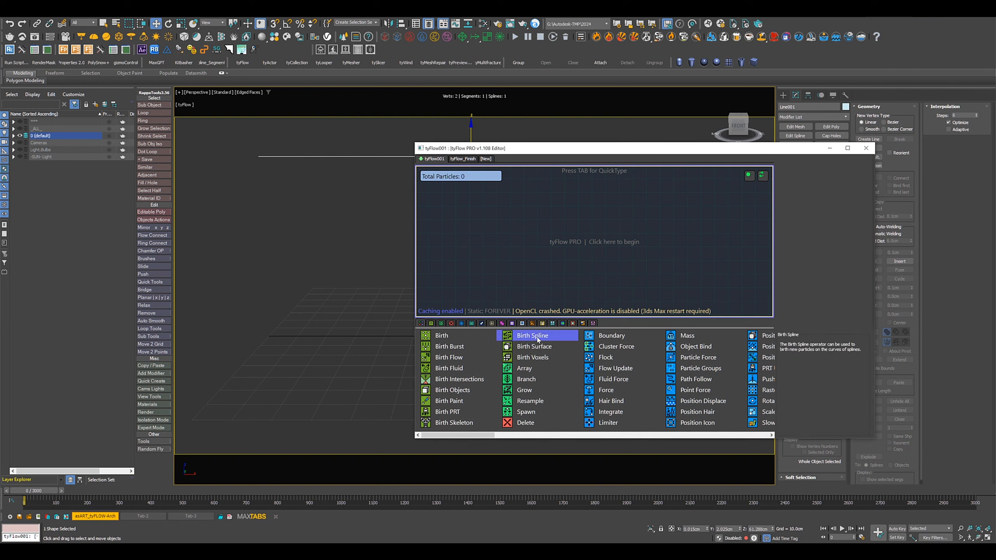
Add a Birth Spline operator in a new event and pick Line001 as its source spline
left_click_drag(537, 340, 472, 194)
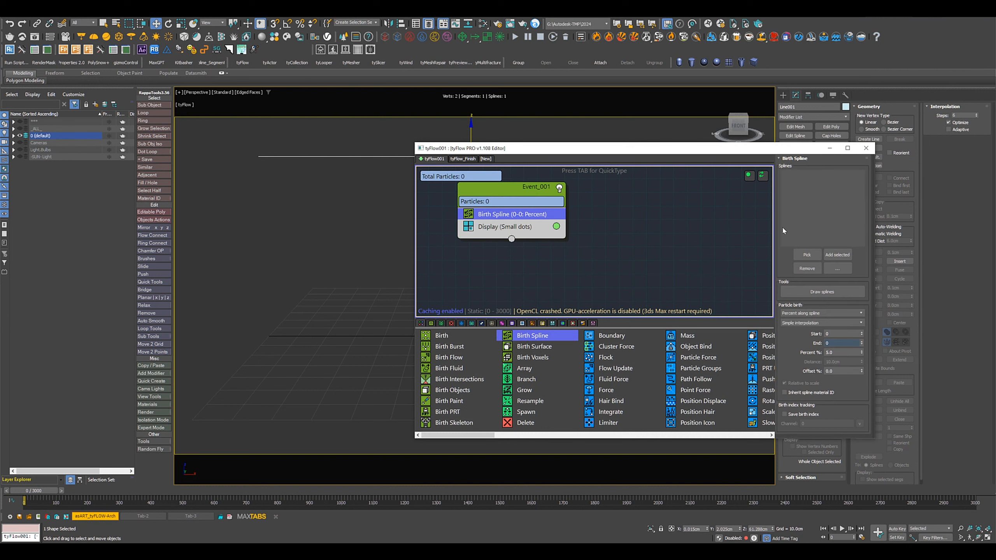
left_click(803, 255)
left_click(343, 156)
middle_click_drag(329, 181, 268, 212)
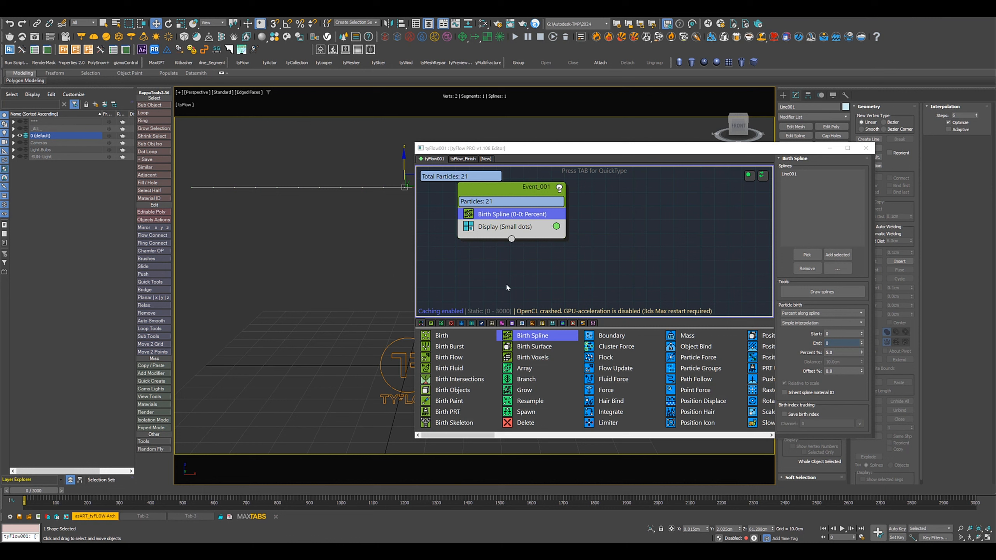
Hide Line001 and display the event's particles as large dots with a size multiplier of 2
left_click(14, 136)
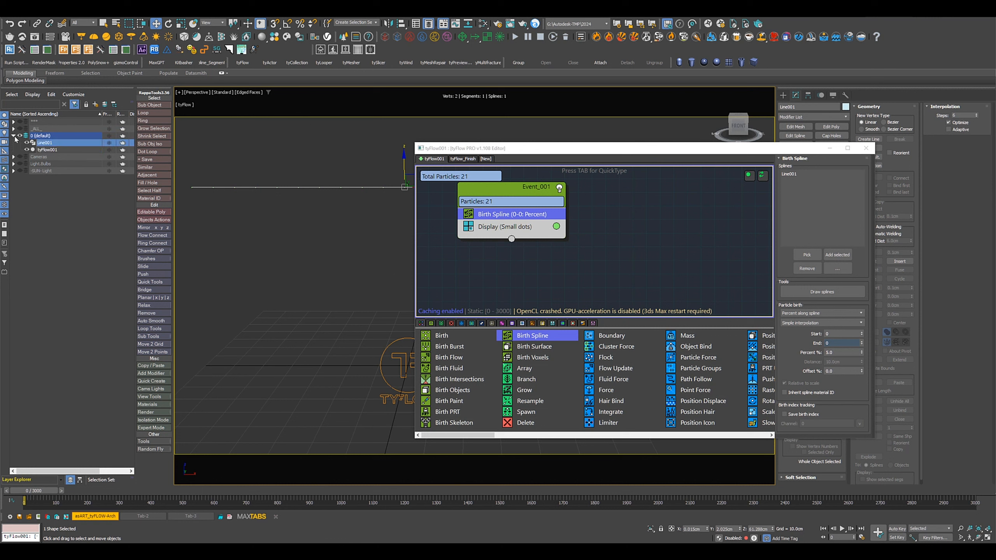
left_click(26, 143)
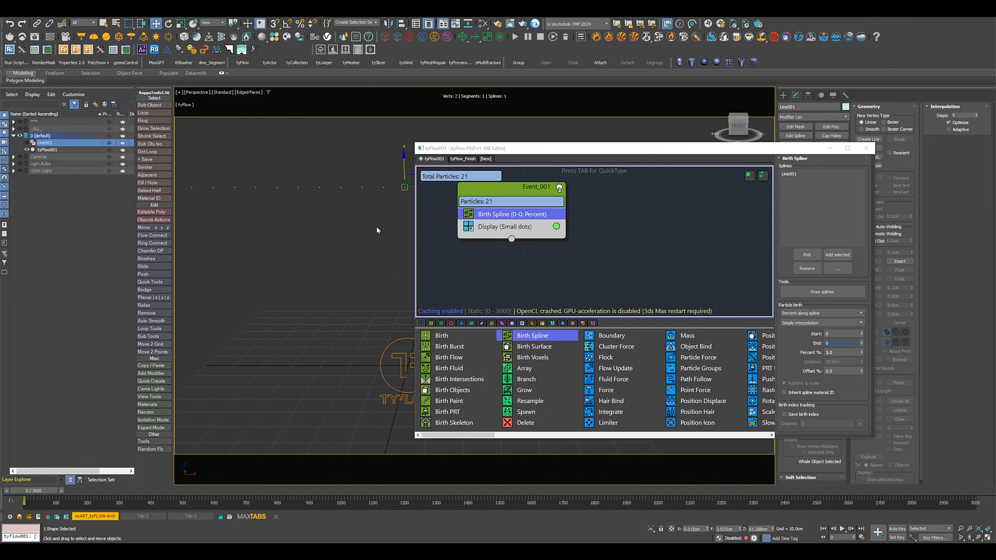
left_click(526, 227)
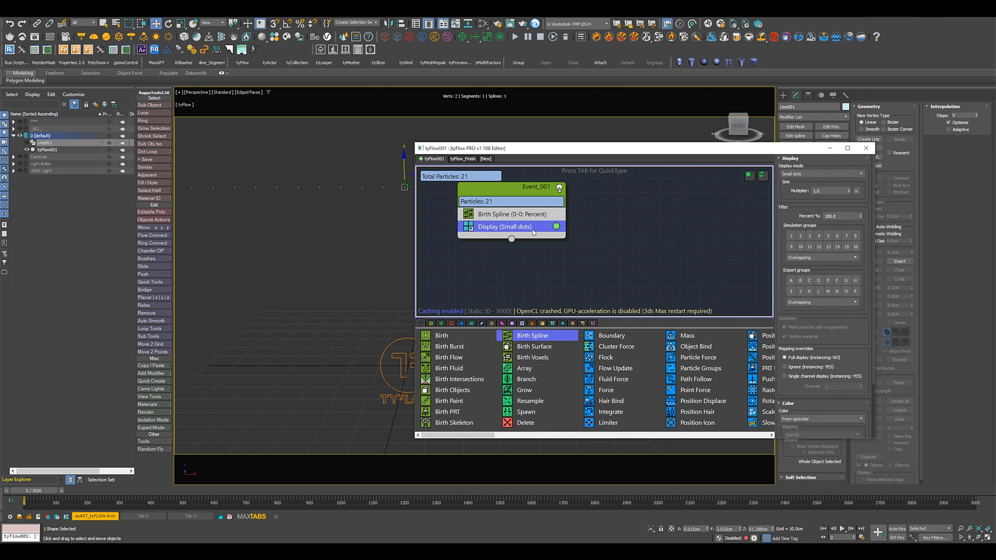
left_click(818, 174)
left_click(795, 195)
type("2")
key("Return")
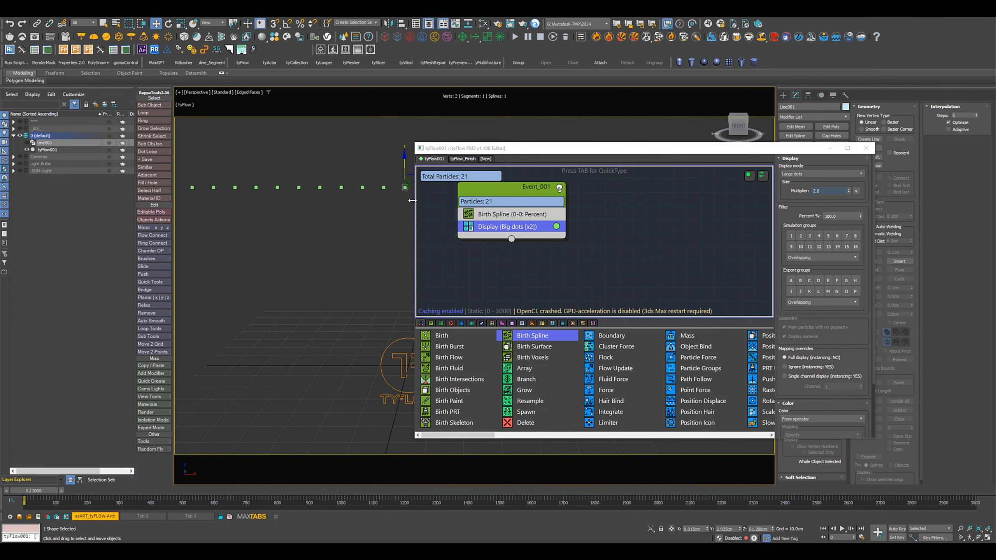
Narrow and reposition the tyFlow editor window so it does not cover the row of particles
left_click_drag(416, 216, 568, 233)
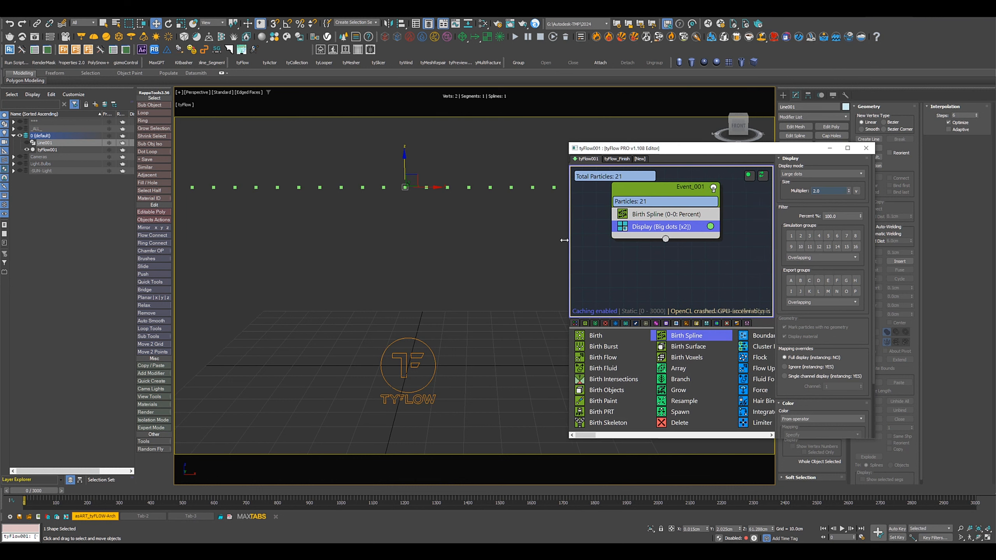
scroll(429, 247, "down", 3)
middle_click_drag(415, 244, 346, 204)
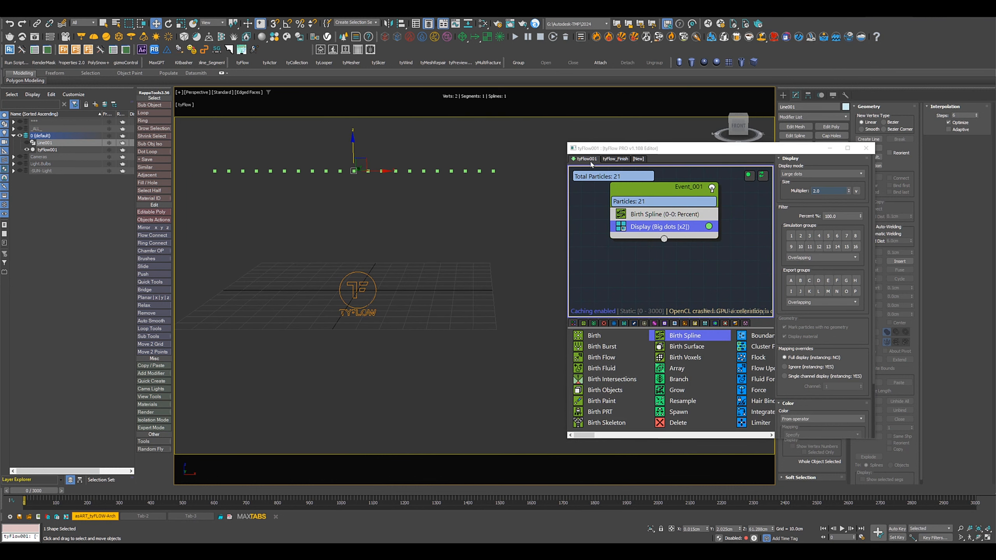
left_click_drag(638, 151, 575, 130)
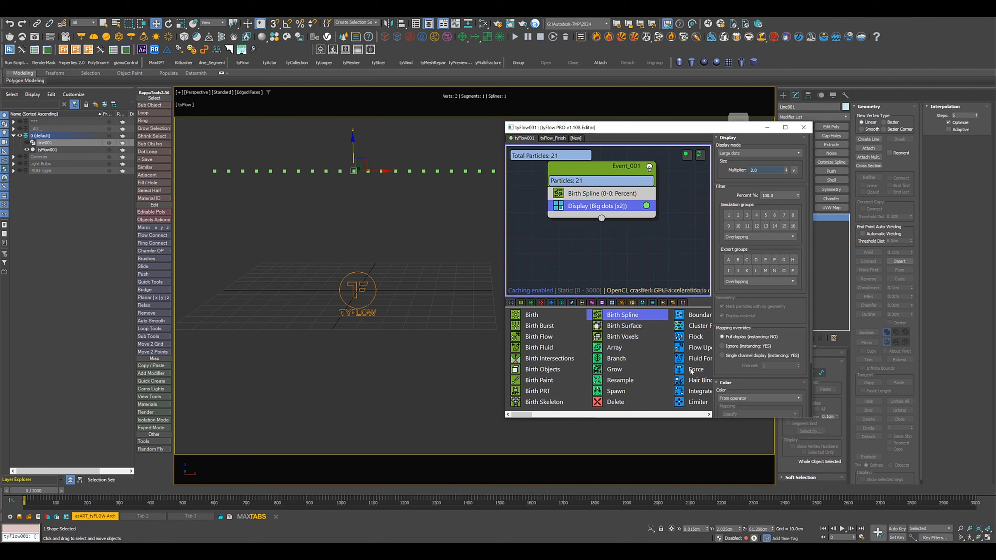
Add a Force operator below Birth Spline with gravity strength -0.35 cm and preview the particle motion
scroll(667, 371, "down", 1)
left_click_drag(624, 359, 603, 201)
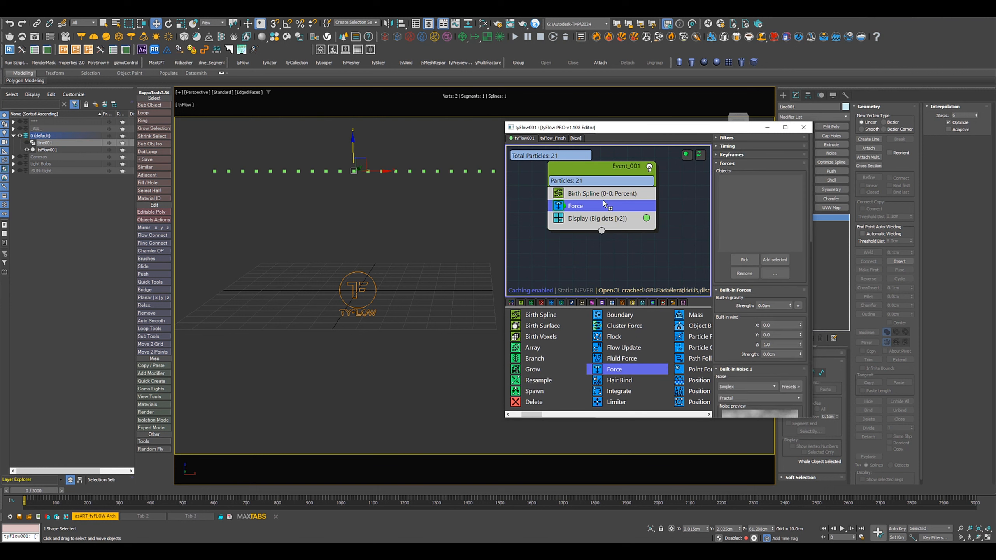
left_click(790, 308)
mouse_move(35, 491)
left_mouse_down()
mouse_move(234, 489)
mouse_move(15, 491)
left_mouse_up()
key("w")
Add a Collision operator below Force, enable its ground collider and preview the simulation
scroll(648, 371, "down", 10)
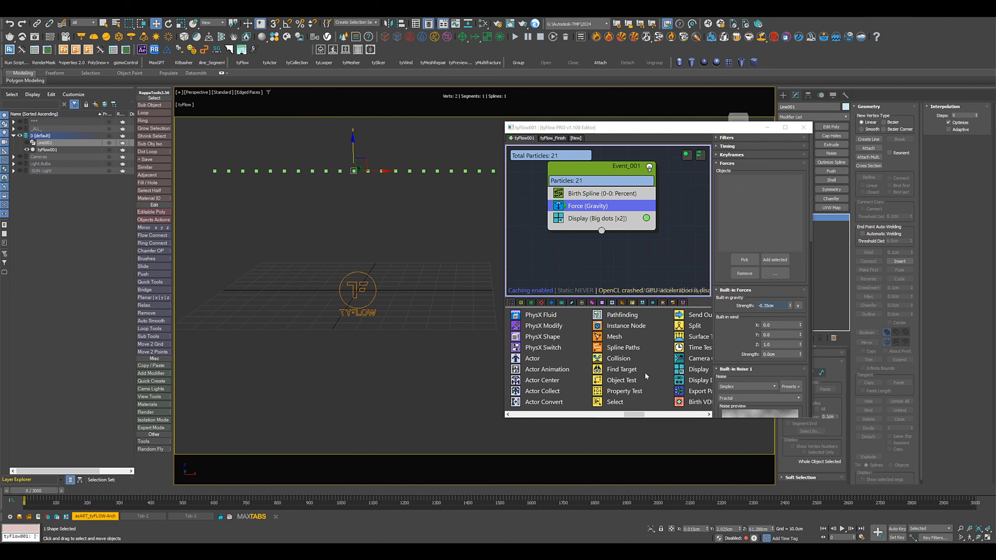
scroll(553, 358, "up", 4)
left_click_drag(555, 296, 584, 220)
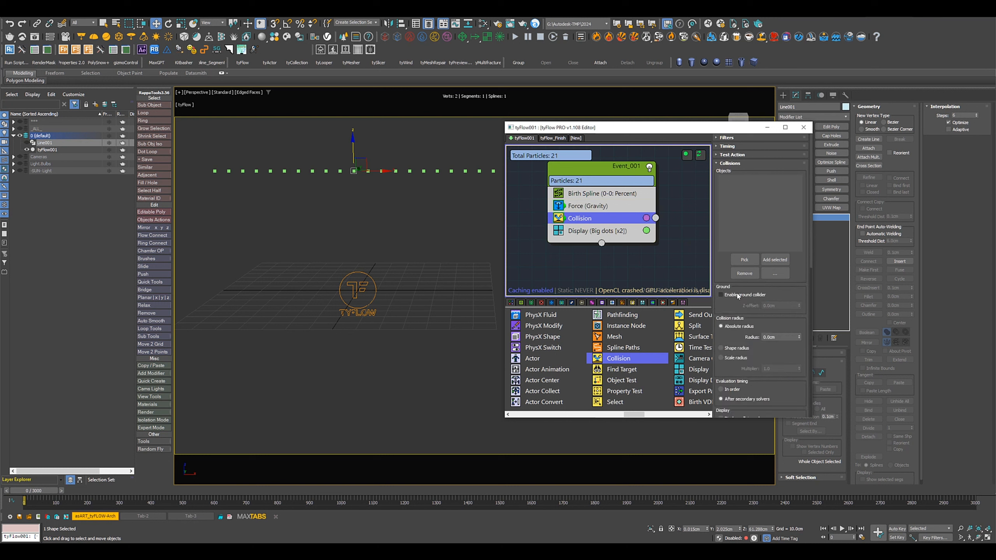
left_click(745, 294)
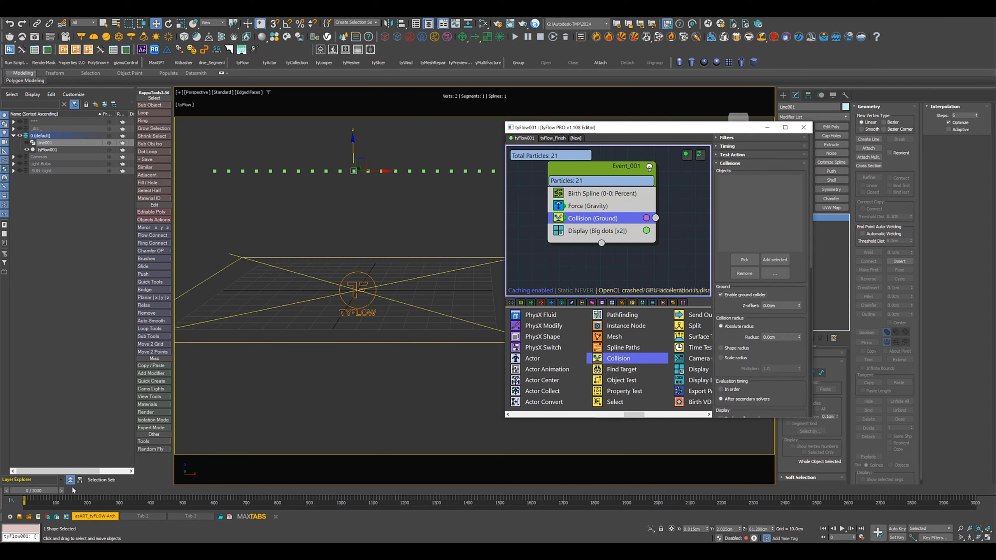
left_click_drag(39, 491, 19, 485)
Set the Force operator's Built-in Noise 1 strength to 0.1 cm and preview the simulation
left_click(587, 206)
scroll(798, 385, "down", 5)
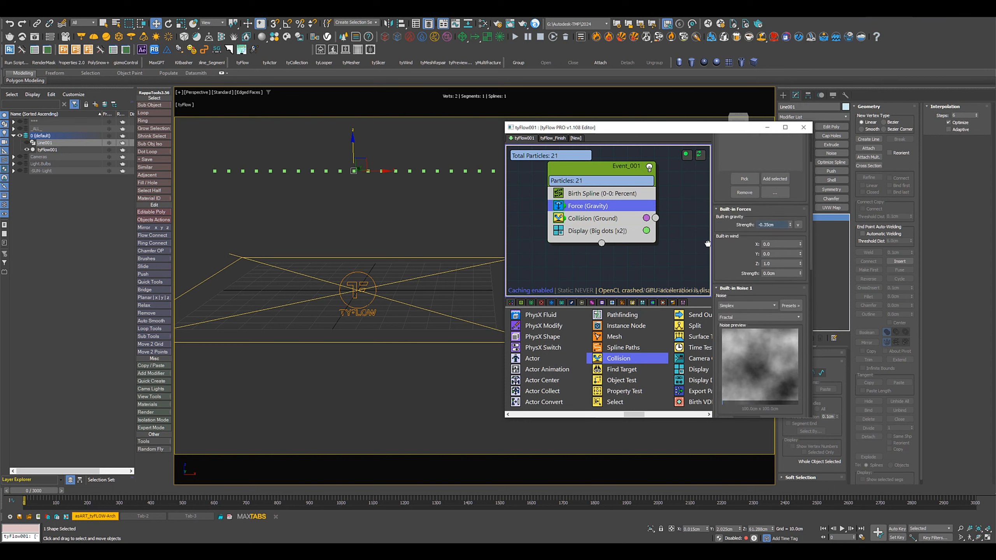
double_click(771, 362)
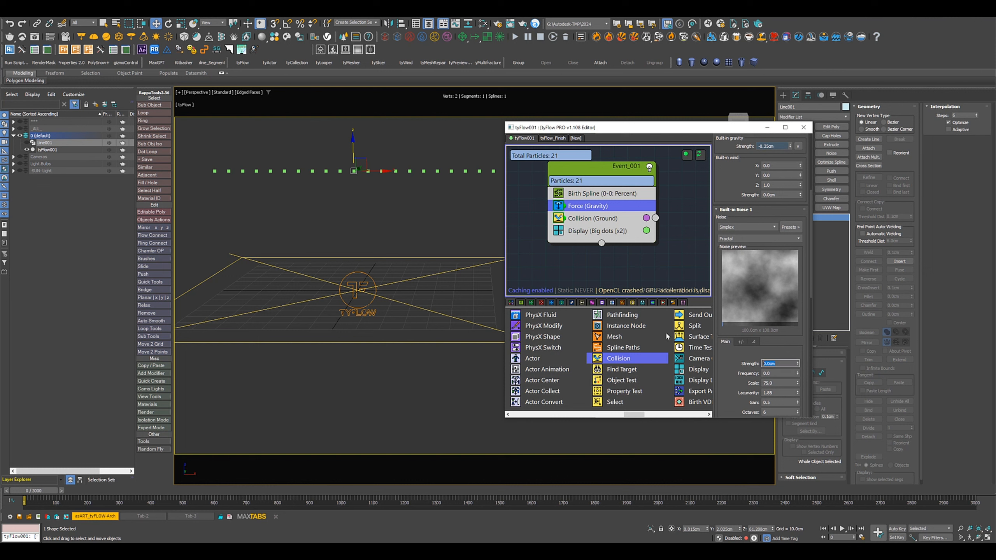
type("0.1")
key("Return")
left_click_drag(24, 493, 8, 467)
key("w")
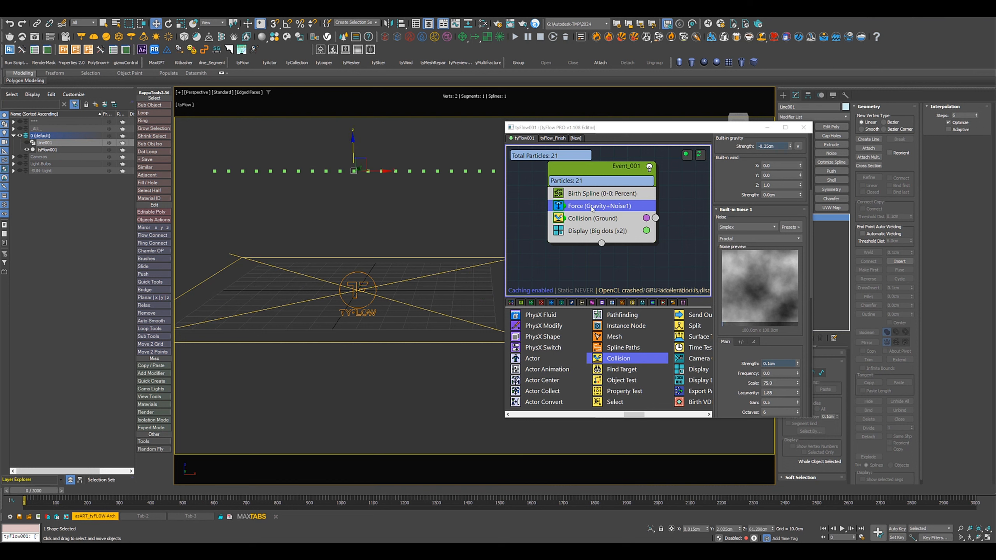
Add a Particle Bind operator between Birth Spline and Force and turn on Show bindings
scroll(641, 346, "down", 4)
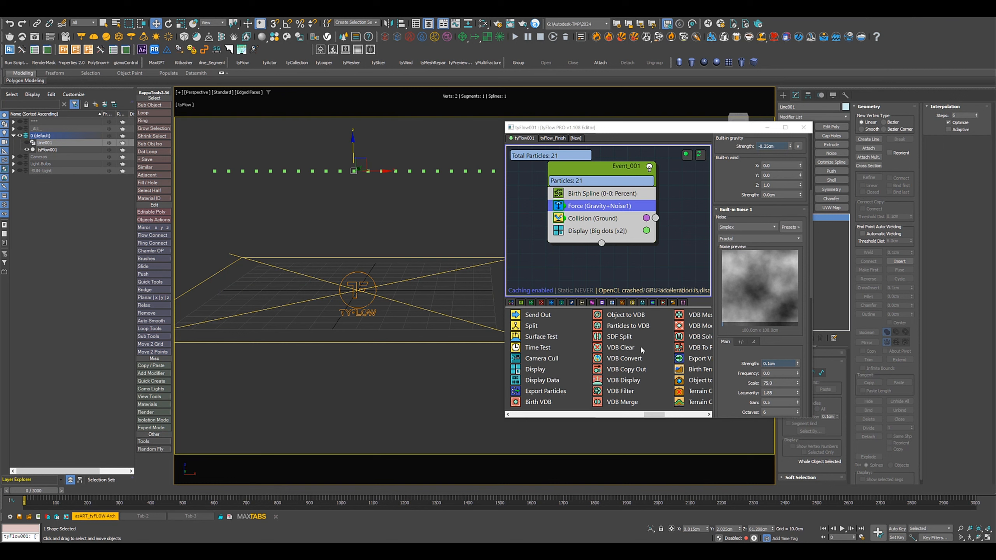
scroll(641, 347, "up", 4)
scroll(641, 349, "up", 2)
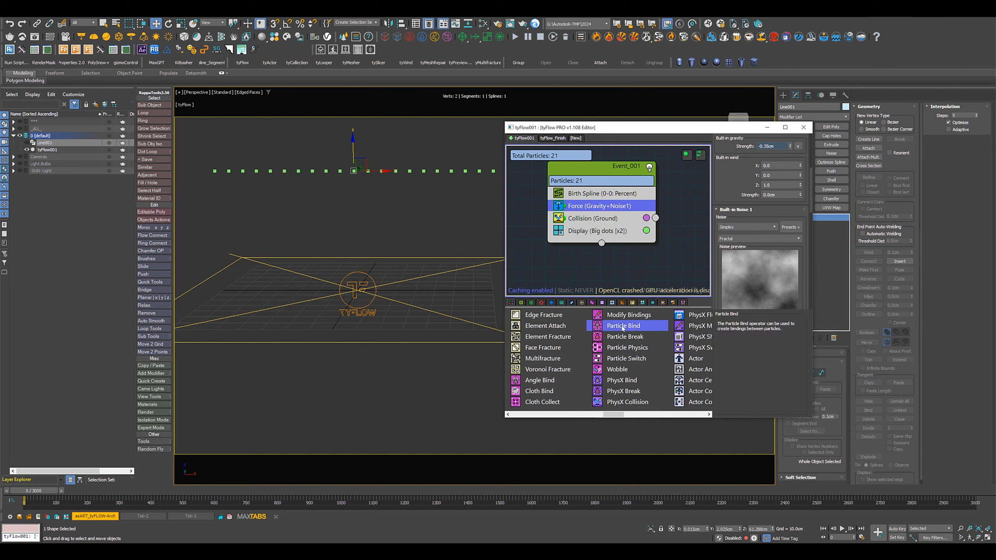
left_click_drag(602, 319, 575, 201)
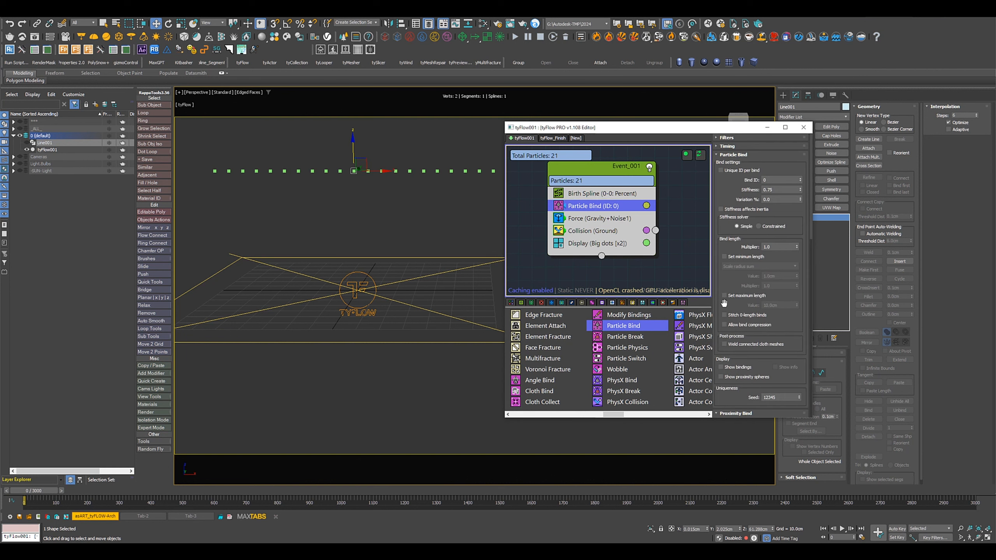
scroll(750, 182, "down", 5)
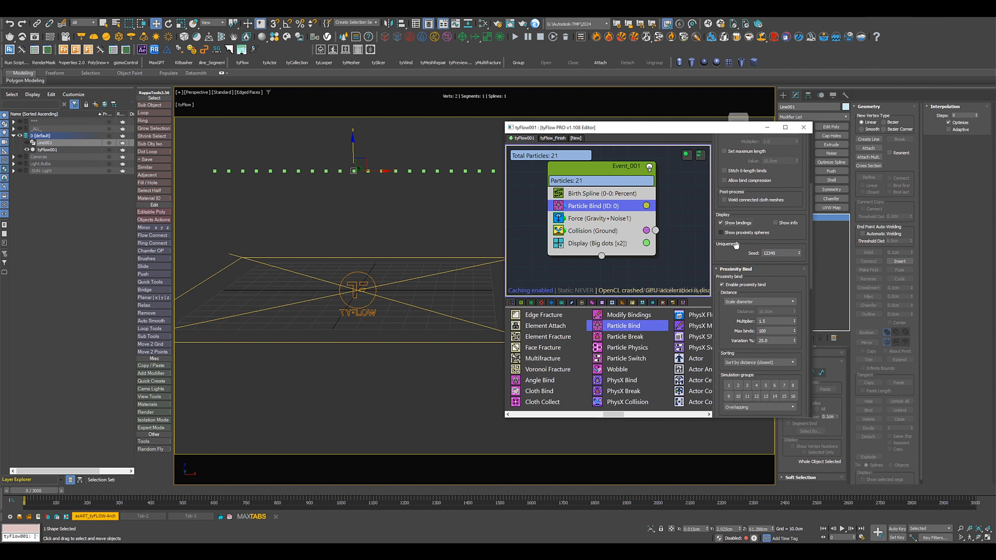
Enable Bind to siblings in the Particle Bind operator's Family Bind settings
scroll(731, 254, "down", 2)
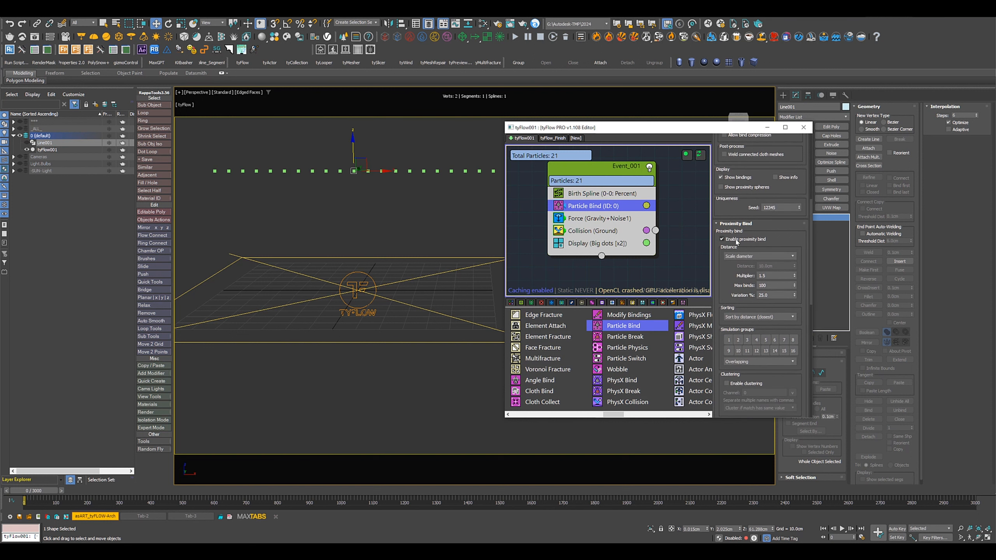
left_click(744, 224)
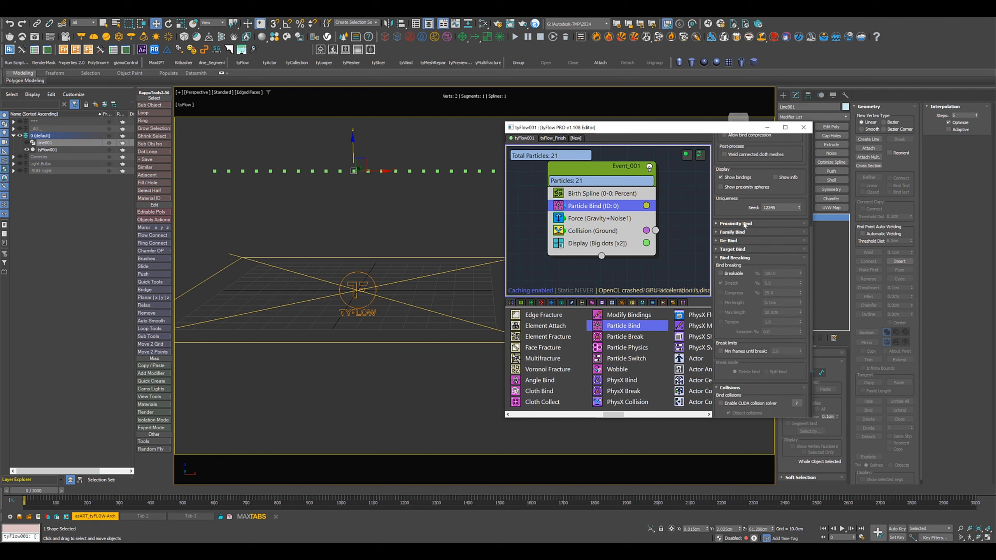
left_click(740, 232)
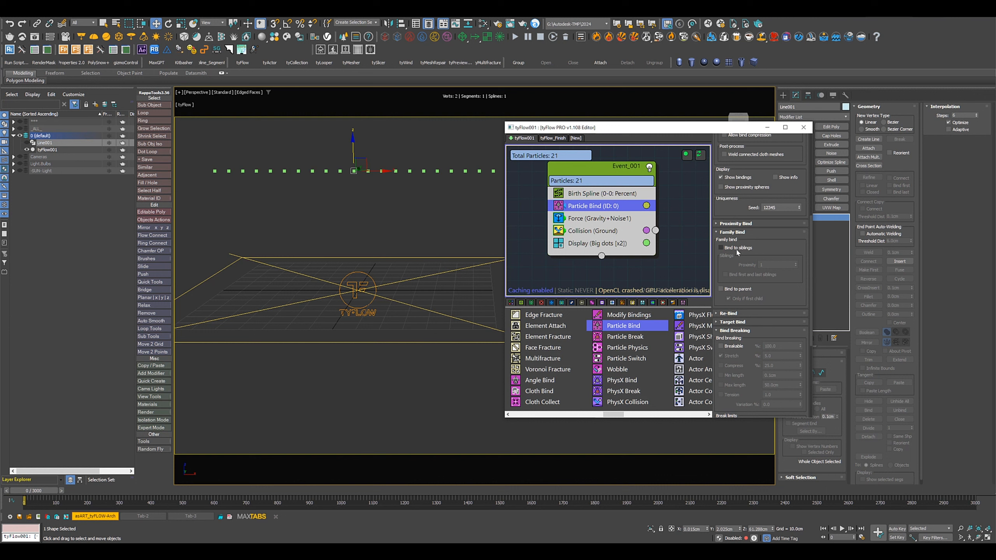
left_click(736, 248)
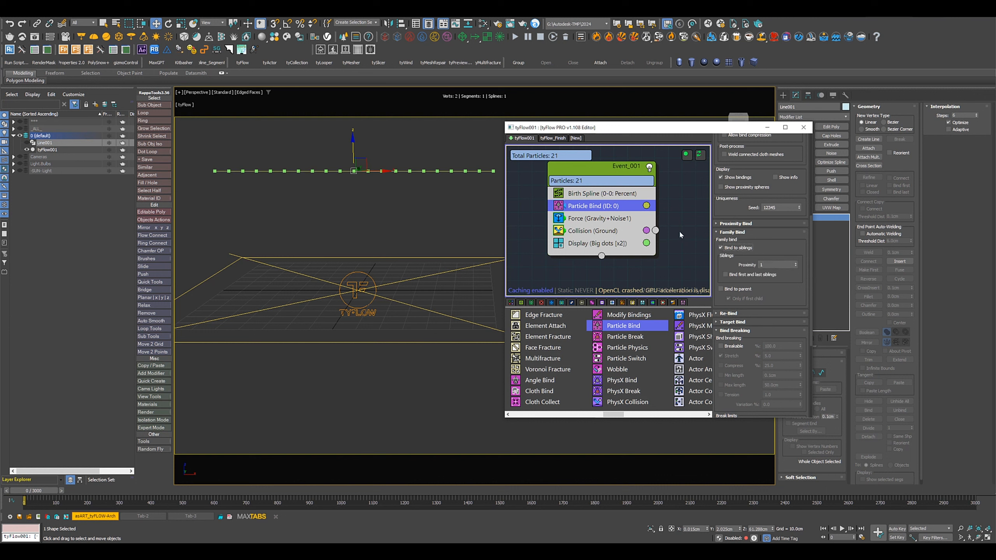
Set the Particle Bind operator's display colour to a light yellow
left_click(645, 206)
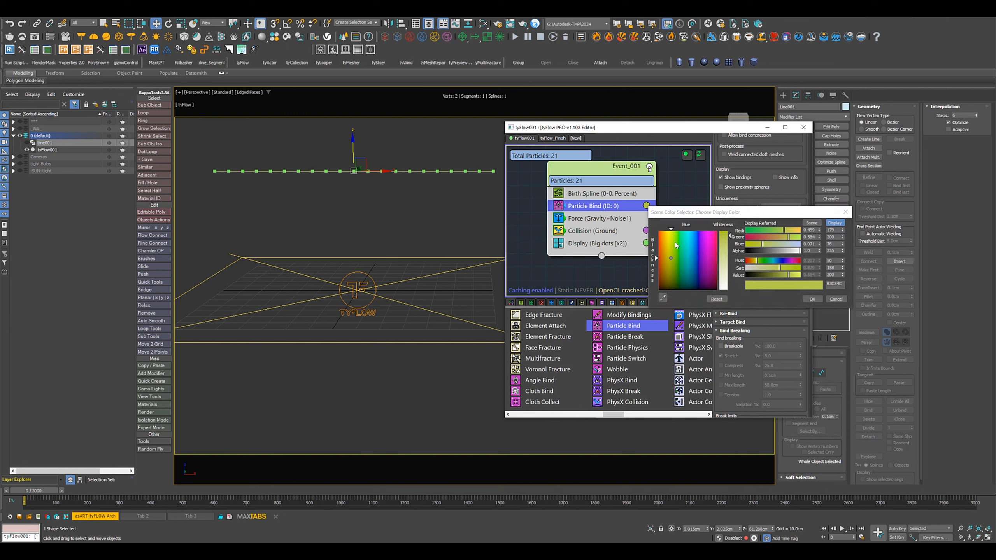
left_click_drag(675, 243, 669, 230)
left_click(722, 246)
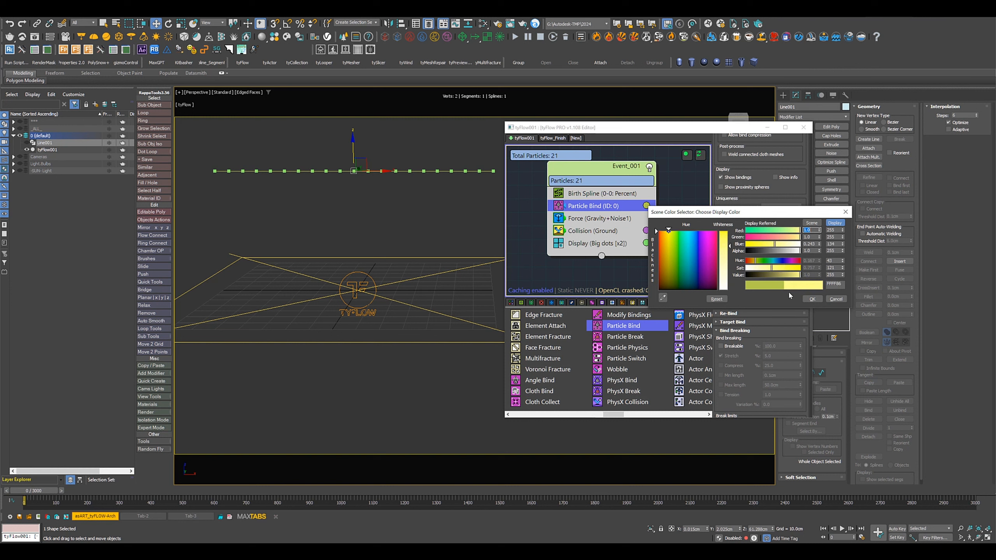
left_click(807, 299)
Inspect the particle bindings along the line and preview the simulation twice from frame 0
scroll(359, 175, "up", 2)
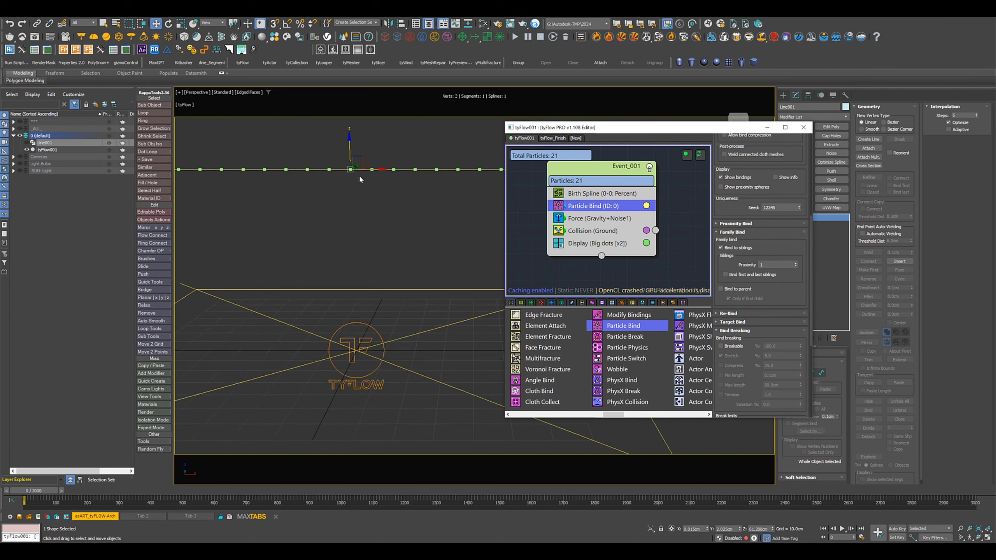
scroll(359, 179, "up", 2)
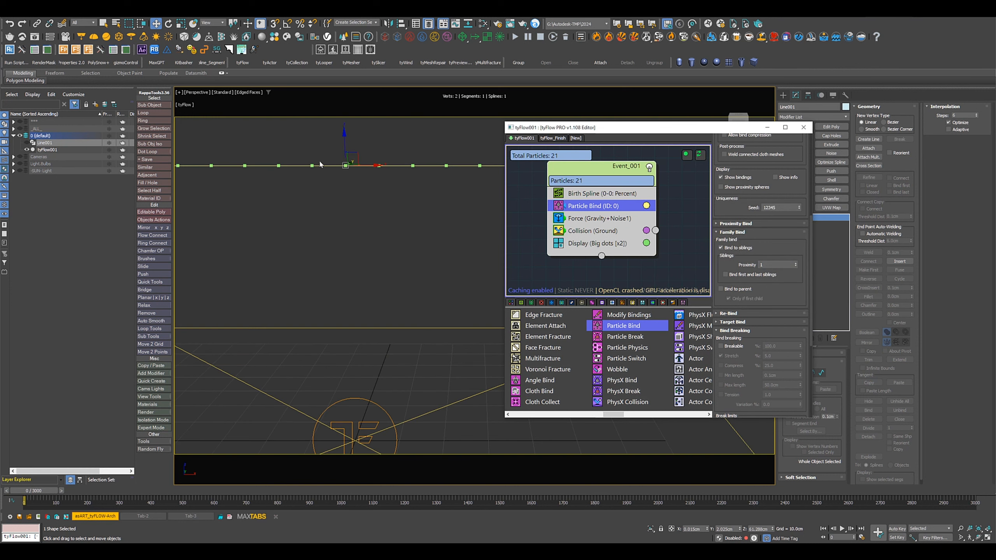
scroll(374, 194, "down", 2)
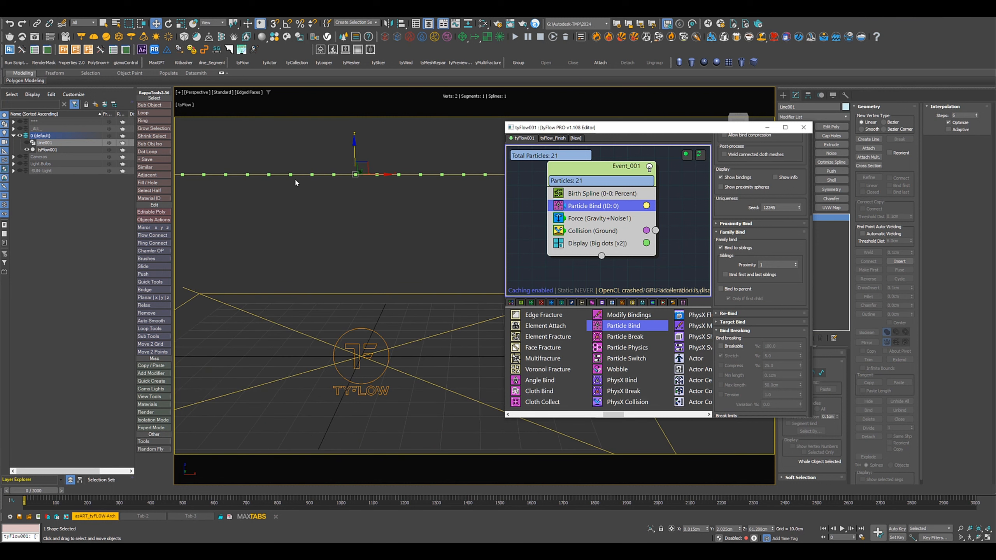
scroll(334, 191, "down", 2)
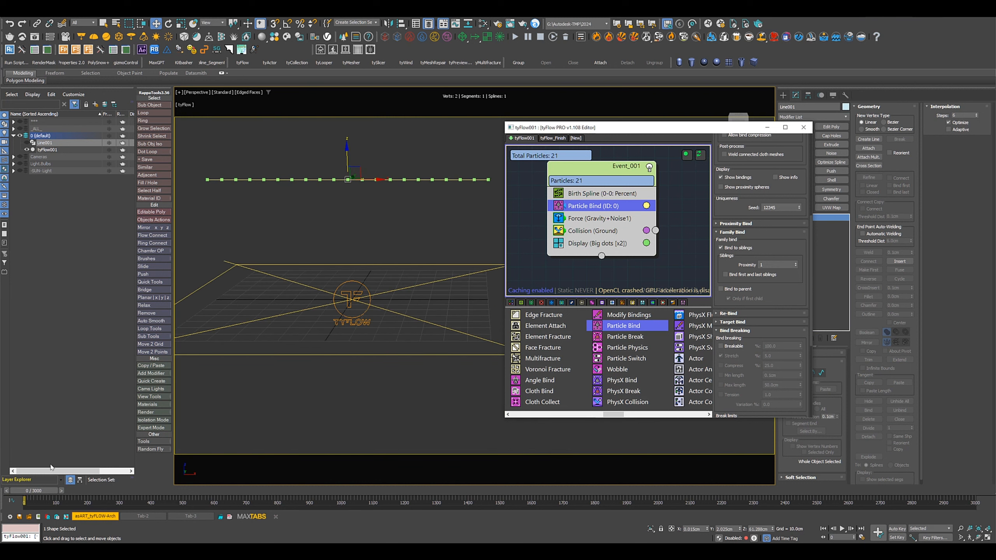
left_click_drag(34, 491, 16, 433)
key("w")
left_click_drag(37, 491, 7, 492)
key("w")
Set the Force operator's Built-in Noise 1 strength to 0 so only gravity acts
left_click(600, 219)
left_click_drag(731, 308, 729, 157)
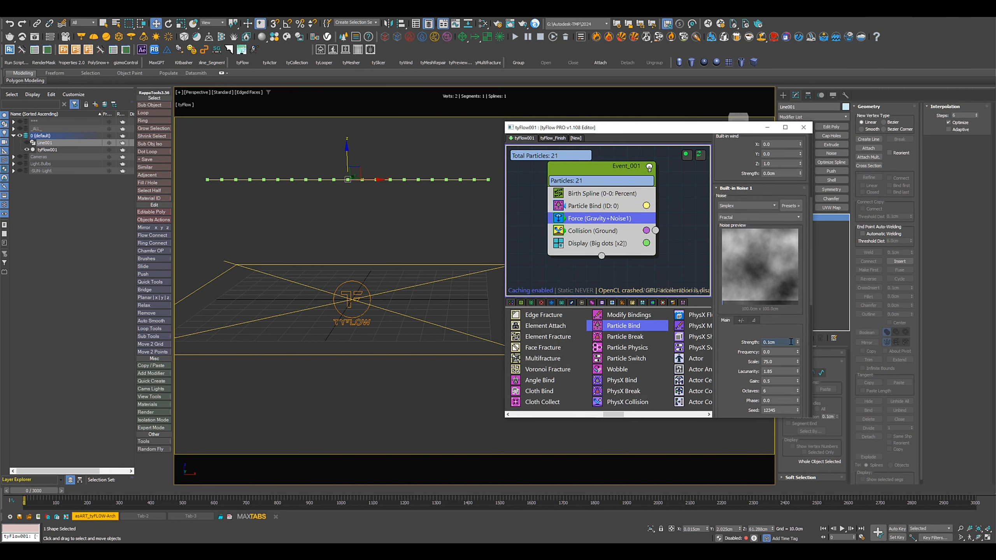
left_click_drag(791, 341, 702, 316)
type("0")
key("Return")
scroll(724, 165, "up", 5)
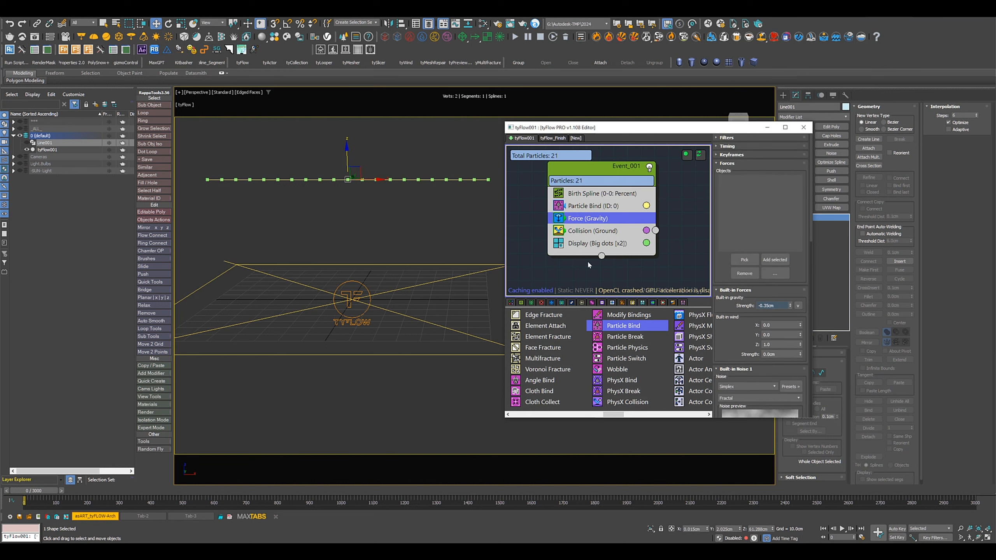
Enlarge the tyFlow graph area and add a Property Test operator to Event_001 that outputs to a new Event_002 below
middle_click_drag(613, 267, 658, 248)
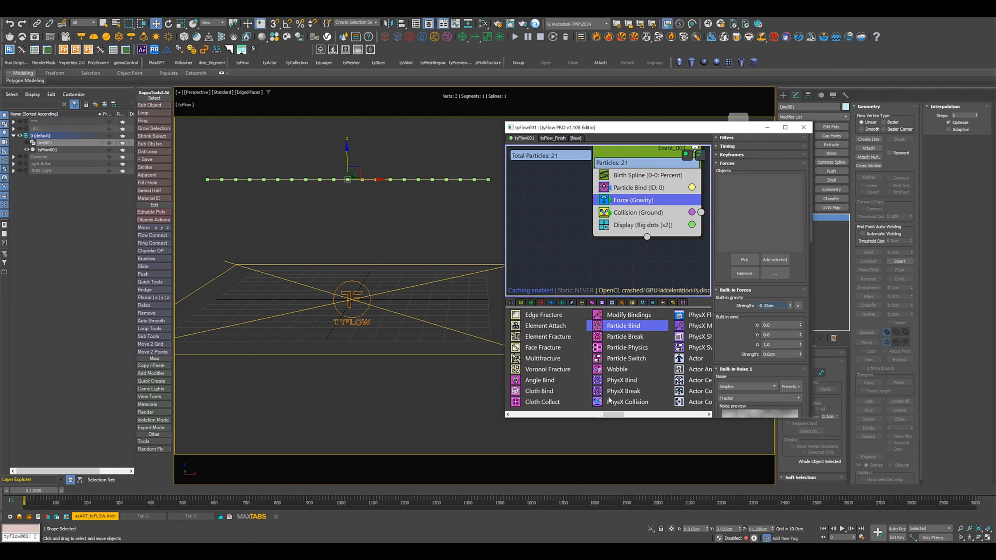
left_click_drag(612, 418, 627, 493)
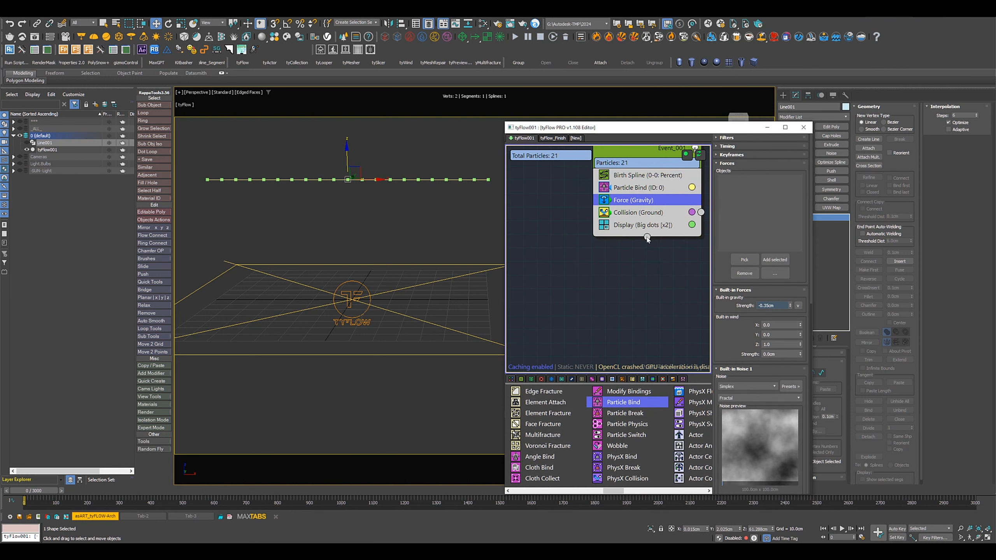
left_click_drag(632, 276, 630, 277)
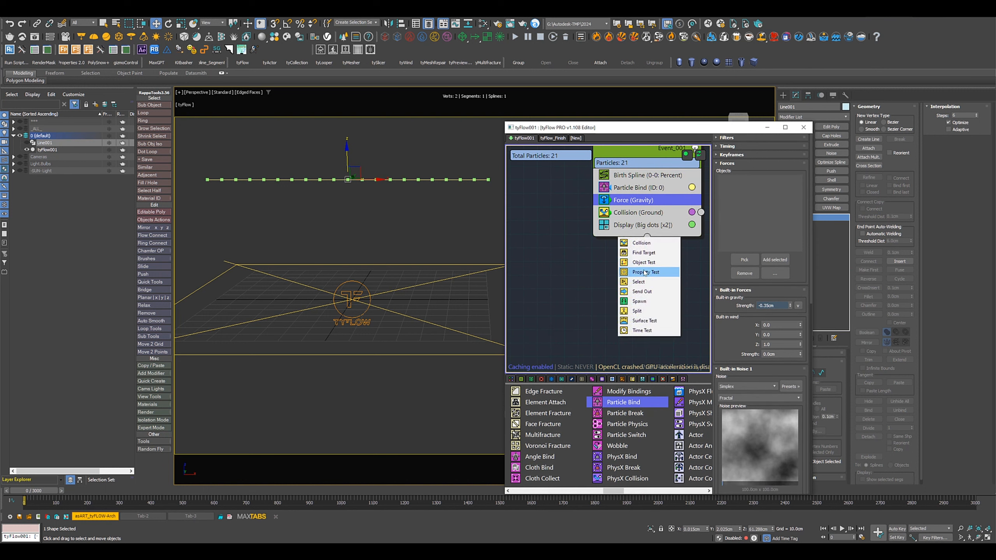
left_click(645, 272)
left_click_drag(706, 276, 576, 281)
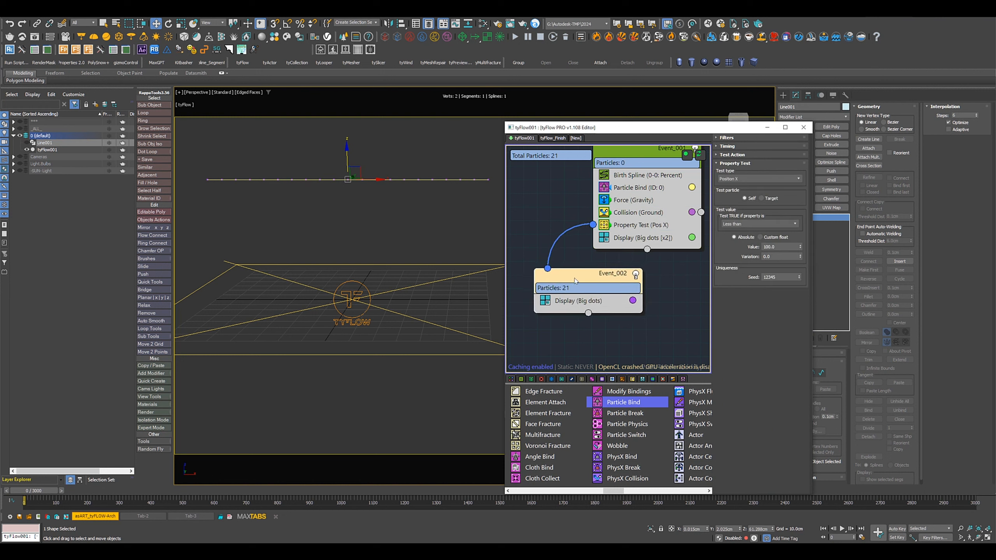
Set the Property Test operator's test type to Sibling type
left_click(618, 224)
left_click(759, 179)
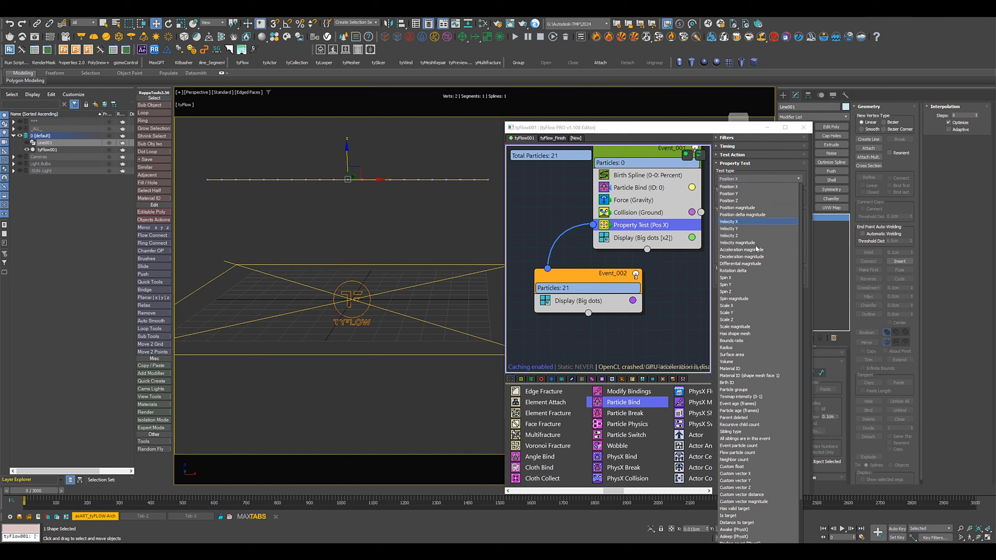
left_click(731, 432)
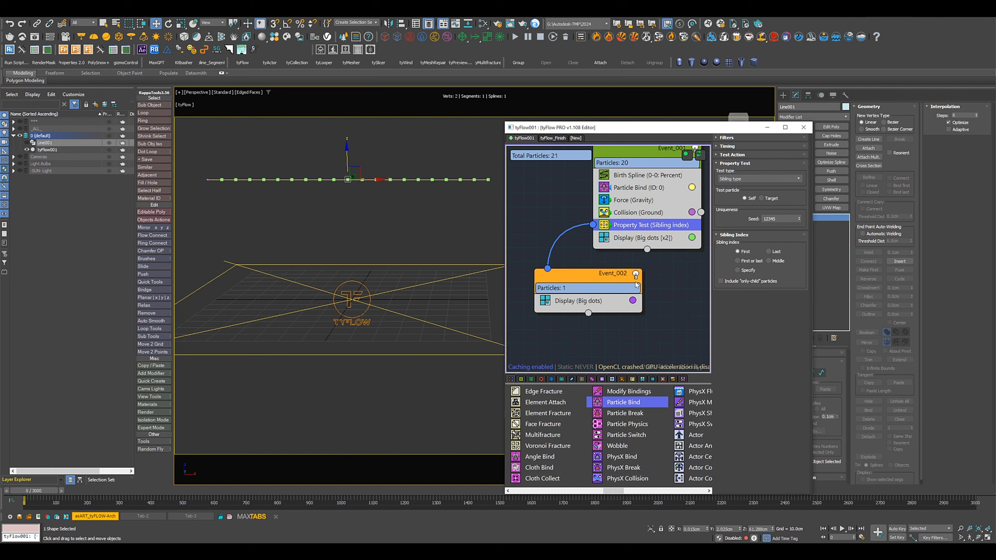
Set the Event_002 Display operator's size multiplier to 2 and its colour to bright yellow
left_click(591, 302)
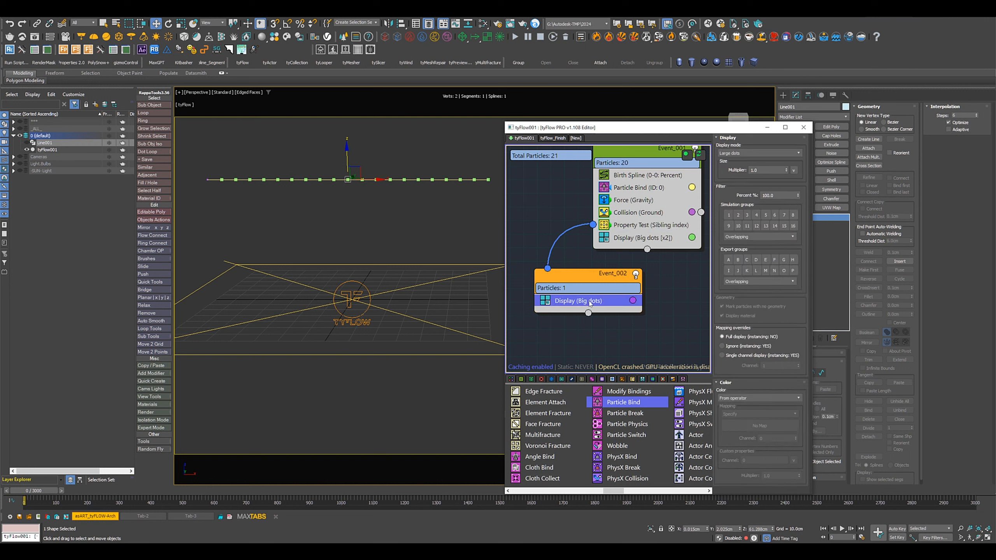
double_click(763, 170)
type("2")
key("Return")
left_click(633, 300)
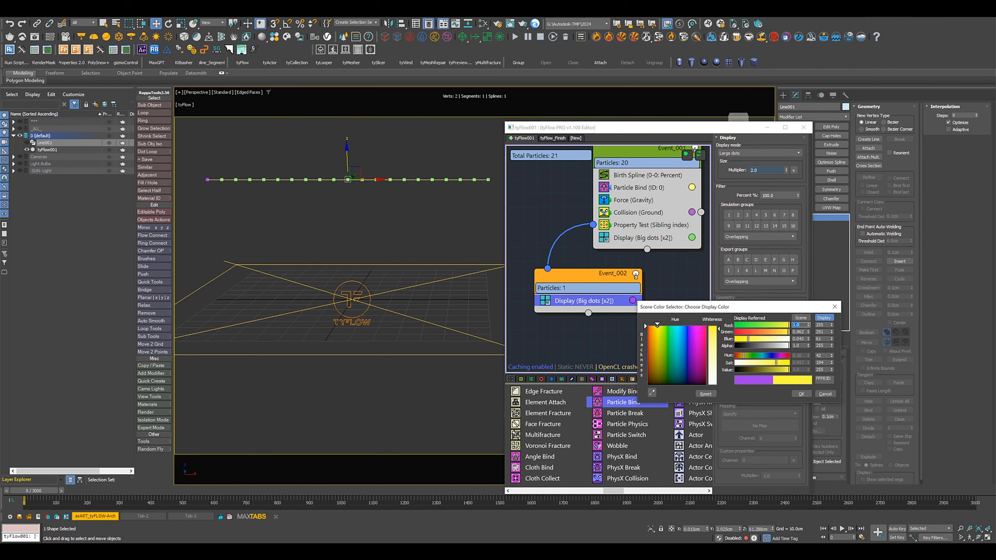
left_click(802, 394)
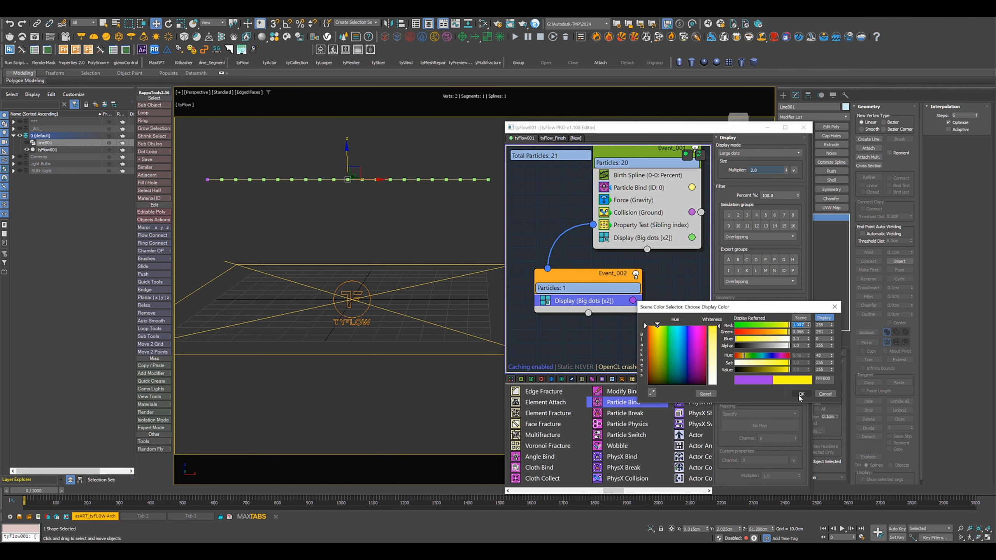
Add a Particle Switch operator set to Deactivate bindings above Display in Event_002
scroll(208, 183, "up", 5)
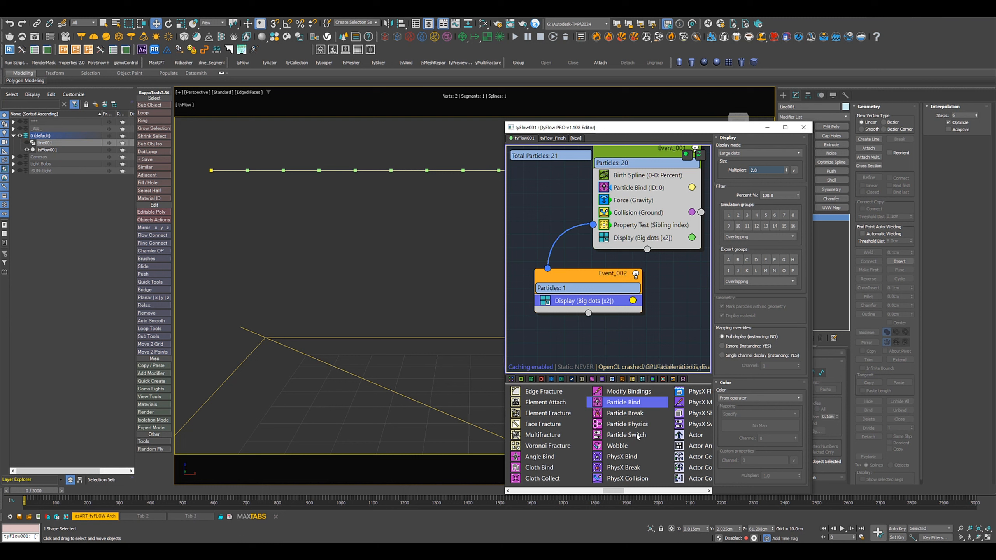
left_click_drag(629, 434, 579, 299)
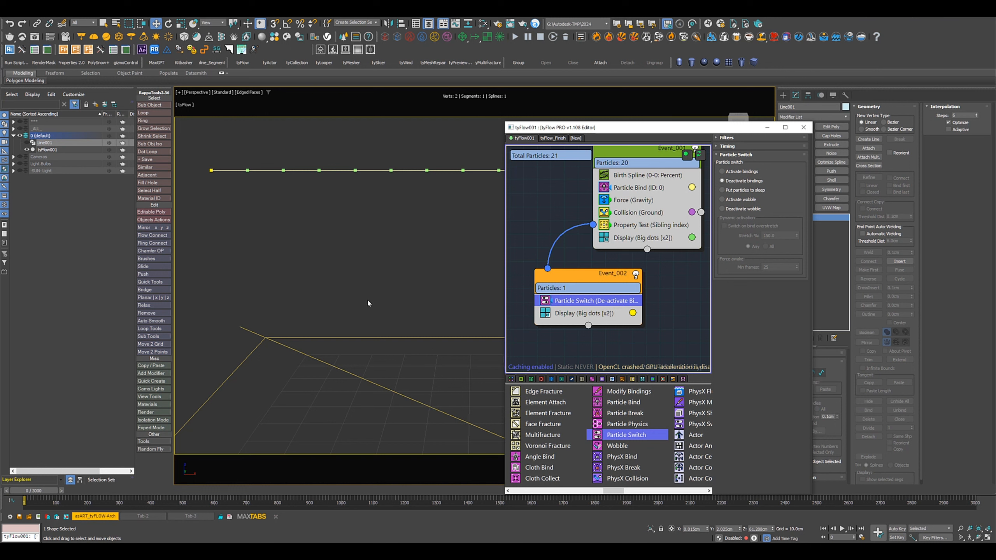
scroll(367, 300, "down", 3)
middle_click_drag(369, 299, 337, 264)
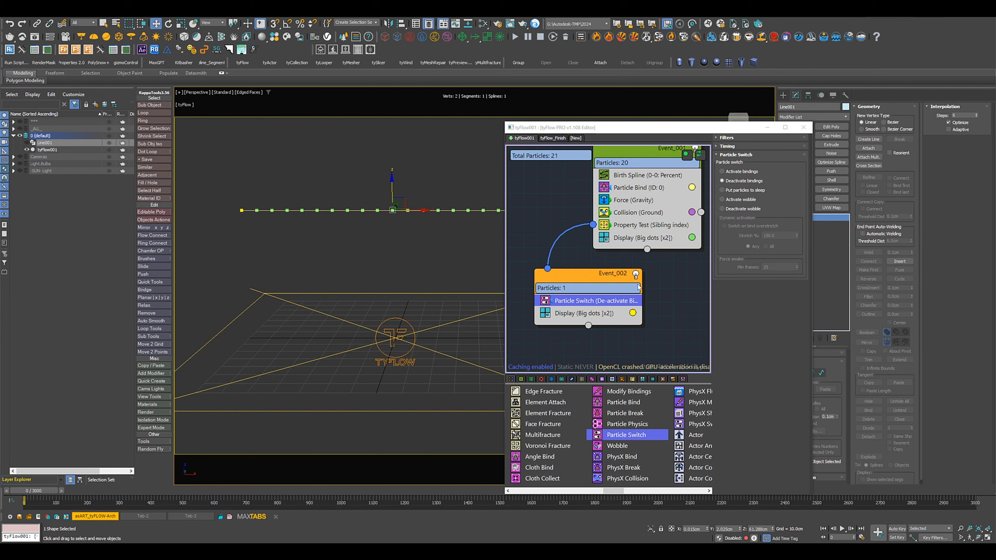
Add a Stop operator above Particle Switch in Event_002 and preview the simulation
scroll(560, 457, "down", 2)
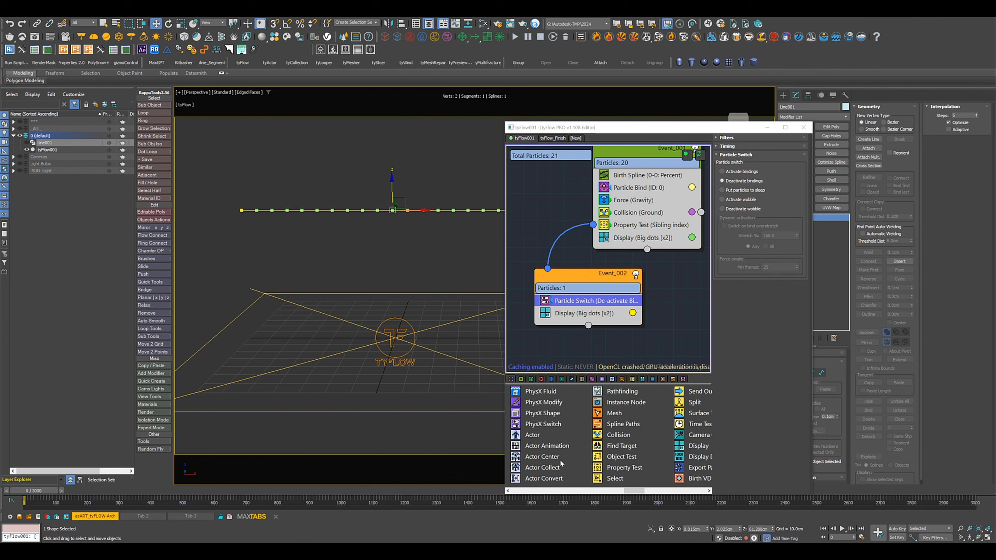
scroll(568, 454, "down", 2)
scroll(572, 454, "up", 4)
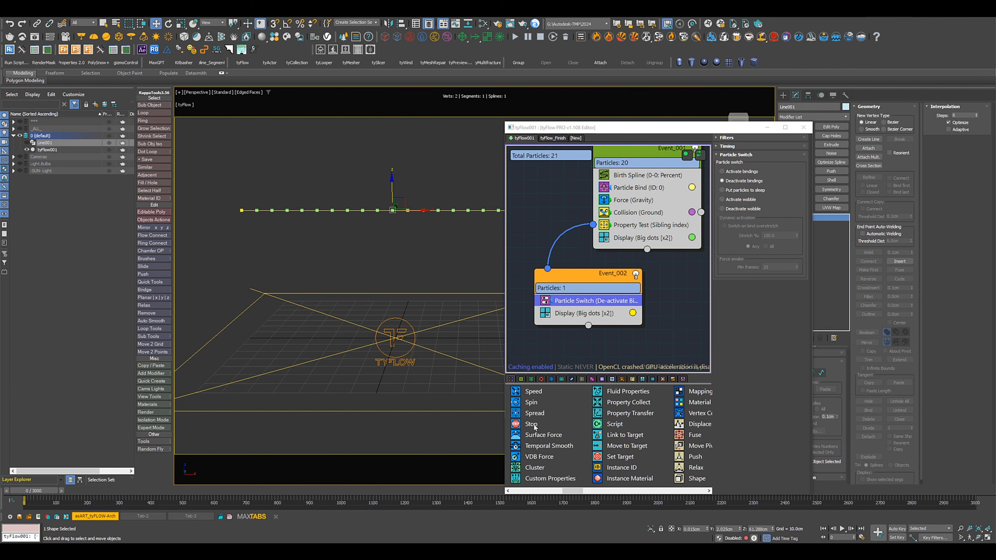
left_click_drag(534, 425, 598, 301)
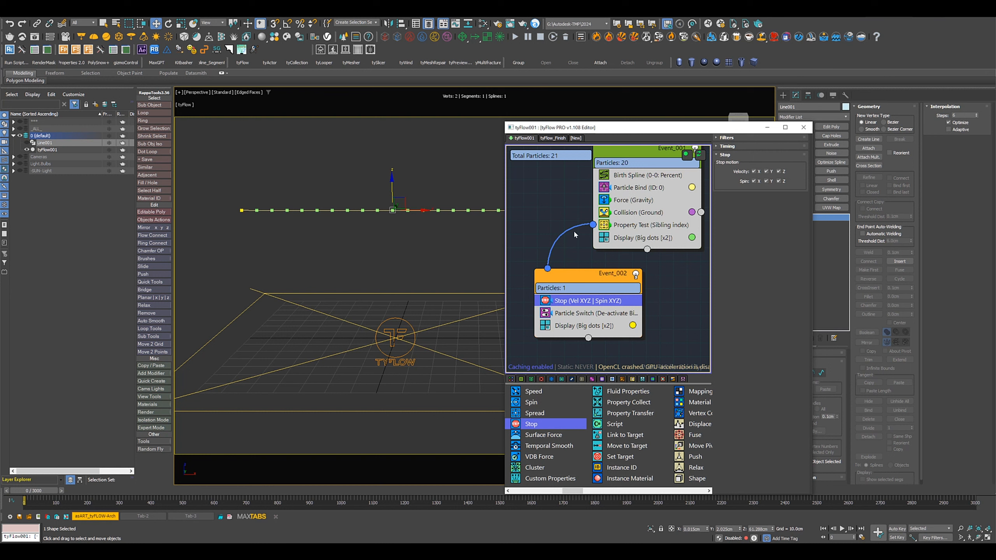
scroll(361, 272, "down", 3)
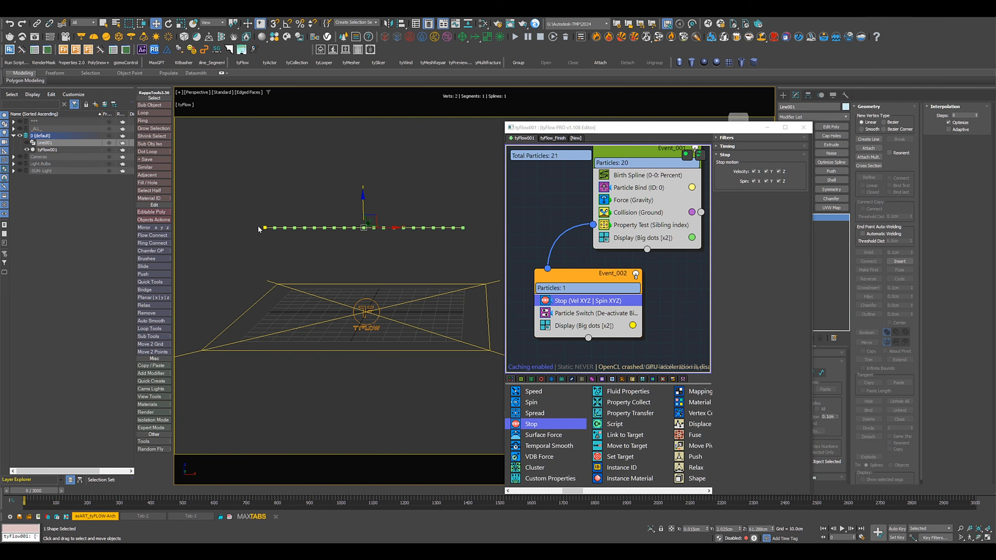
mouse_move(40, 492)
left_mouse_down()
mouse_move(149, 493)
mouse_move(37, 491)
mouse_move(71, 481)
mouse_move(24, 481)
left_mouse_up()
key("w")
Duplicate the Property Test operator in Event_001 below the original and set the copy's sibling index to Last
left_click(640, 227)
right_click(640, 225)
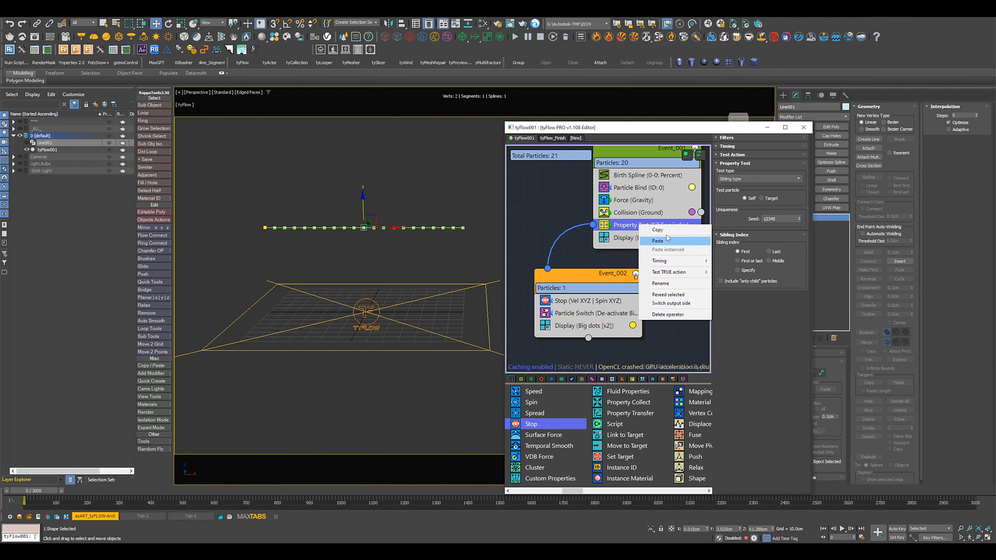
left_click(649, 231)
right_click(633, 229)
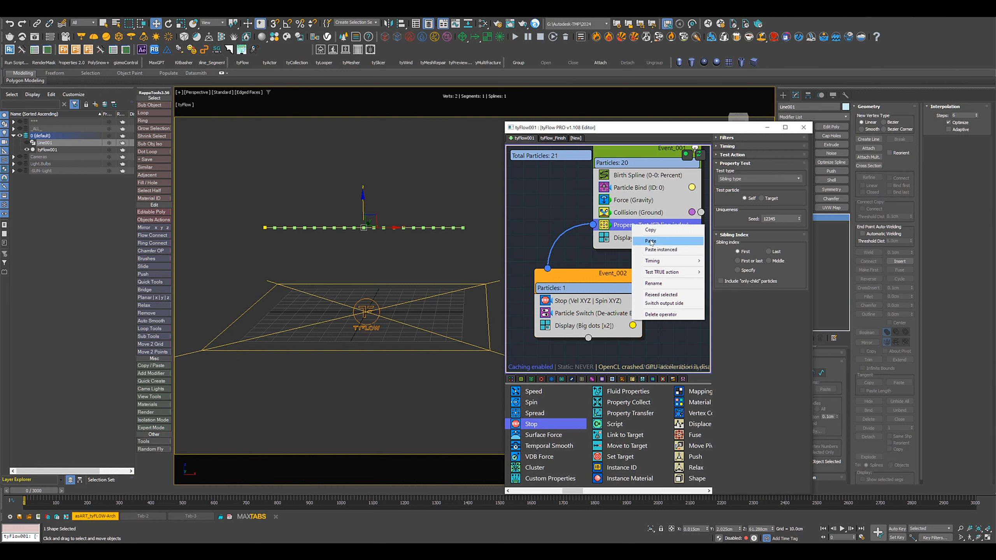
left_click(646, 242)
left_click_drag(627, 228, 645, 244)
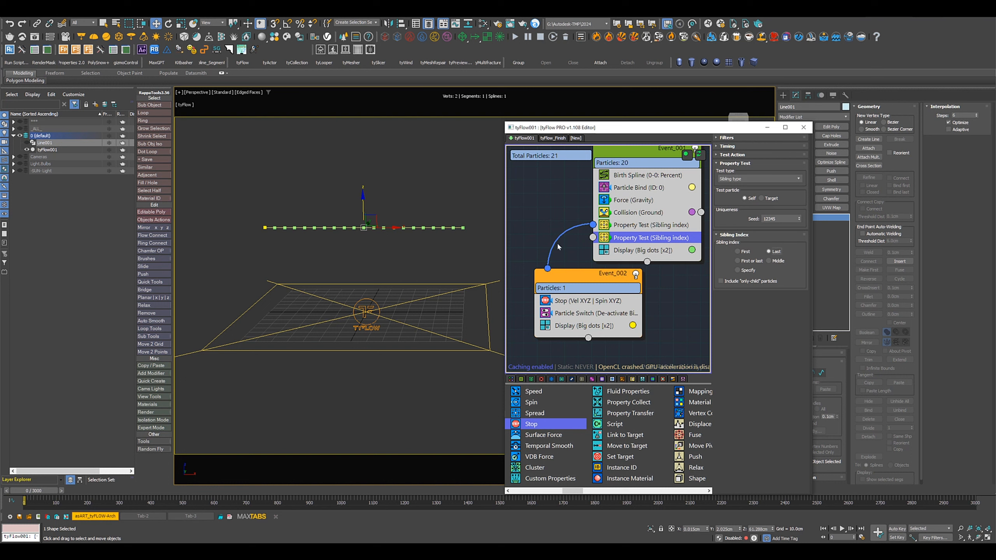
Connect the second Property Test's output to Event_002 and preview the simulation
left_click_drag(593, 238, 548, 269)
left_click(565, 314)
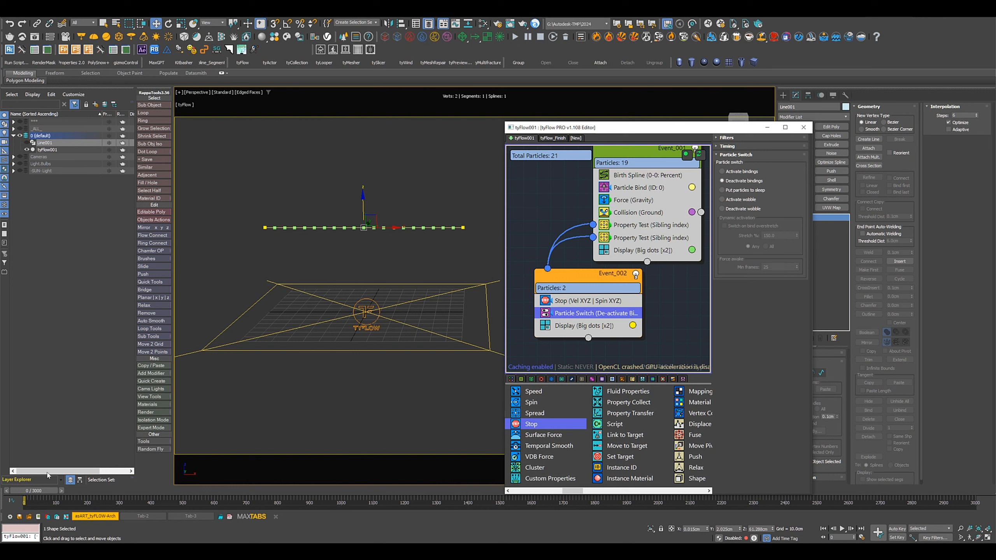
left_click_drag(35, 494, 21, 471)
Move both Property Test operators above Force in Event_001 and preview the simulation
left_click(630, 227)
left_click(623, 239, "ctrl")
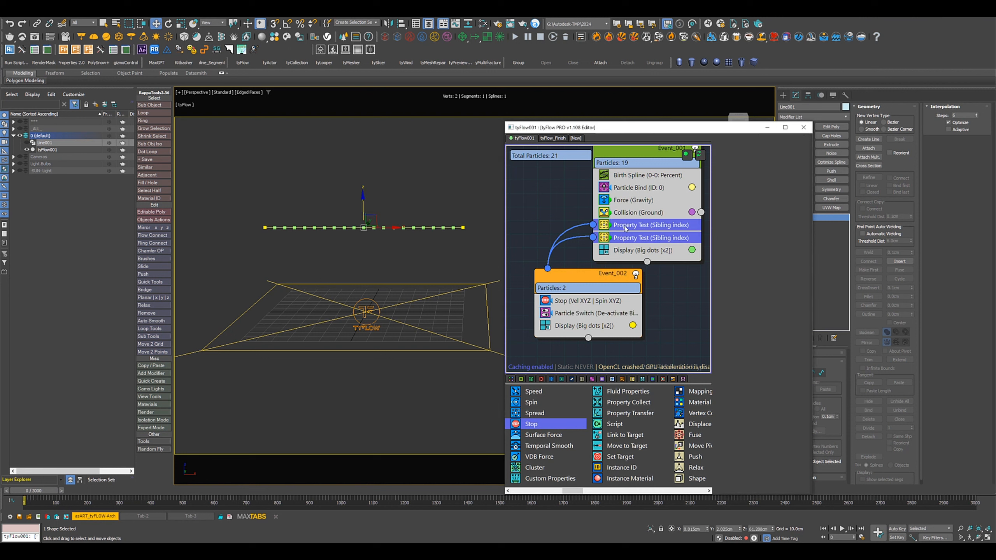
left_click_drag(626, 228, 627, 197)
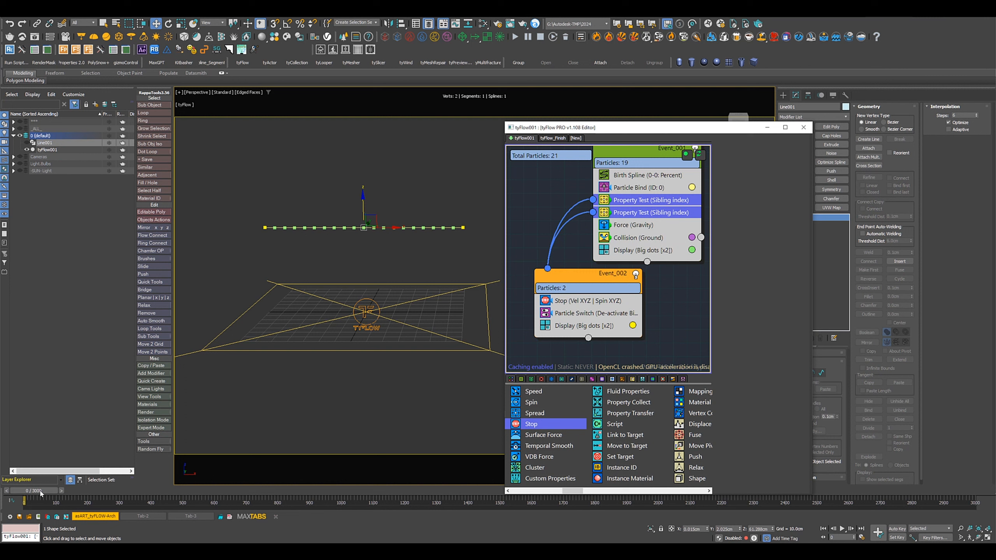
mouse_move(40, 492)
left_mouse_down()
mouse_move(83, 492)
mouse_move(36, 492)
left_mouse_up()
key("w")
scroll(437, 337, "down", 2)
middle_click_drag(439, 360, 392, 352)
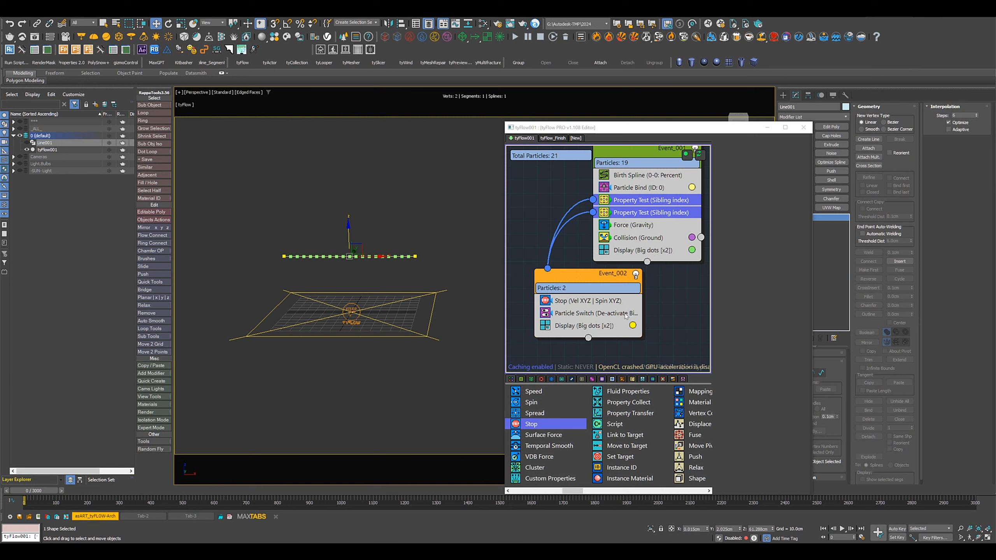
Disable the Display operator in Event_002 and move the event lower in the graph
middle_click_drag(662, 318, 626, 268)
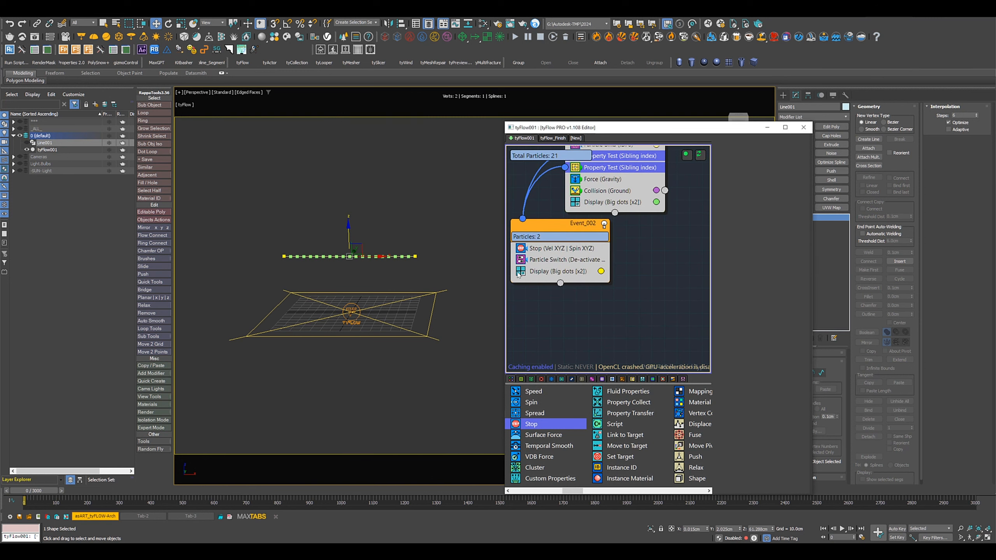
left_click(520, 271)
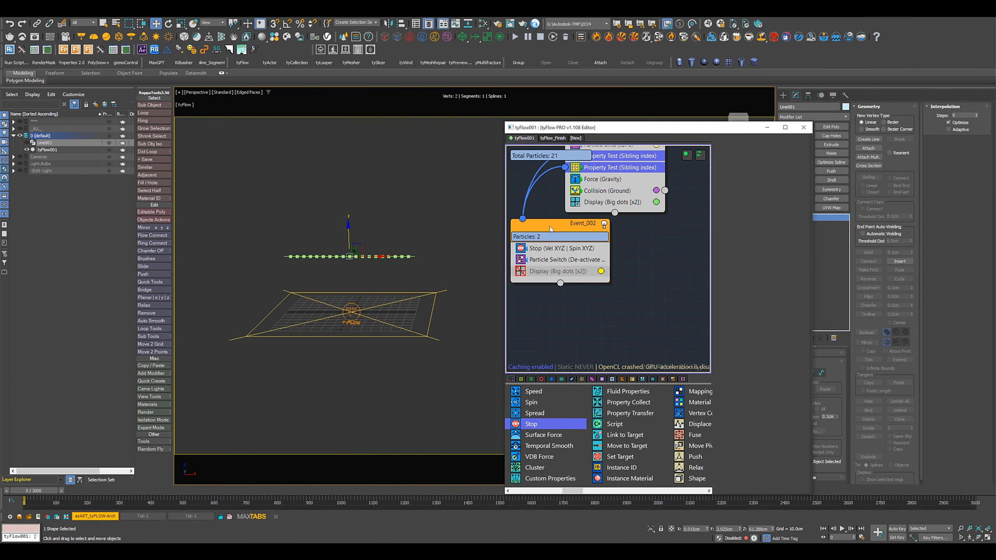
left_click_drag(550, 228, 555, 257)
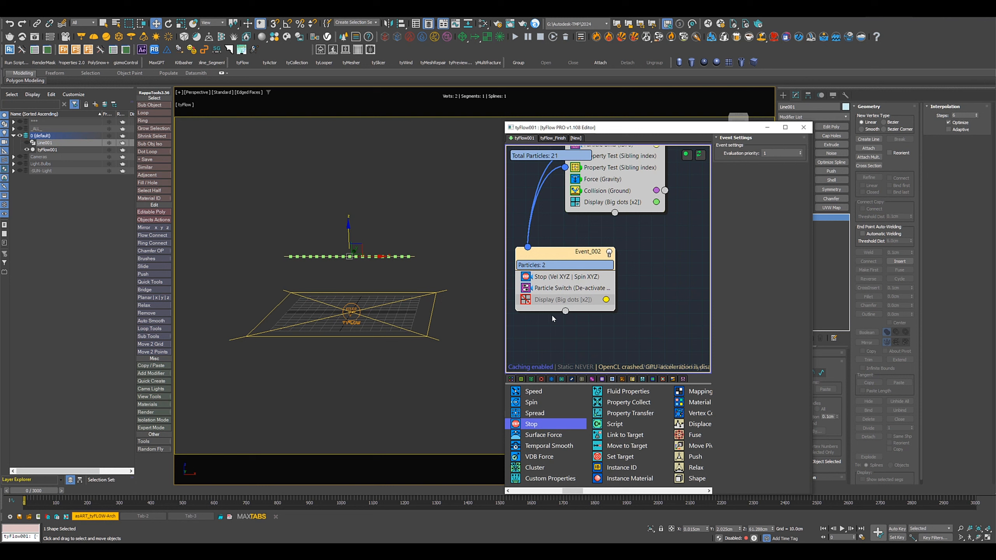
Turn off Show bindings in the Particle Bind operator of Event_001 and preview the simulation
scroll(379, 278, "up", 2)
middle_click_drag(645, 257, 647, 279)
left_click(608, 167)
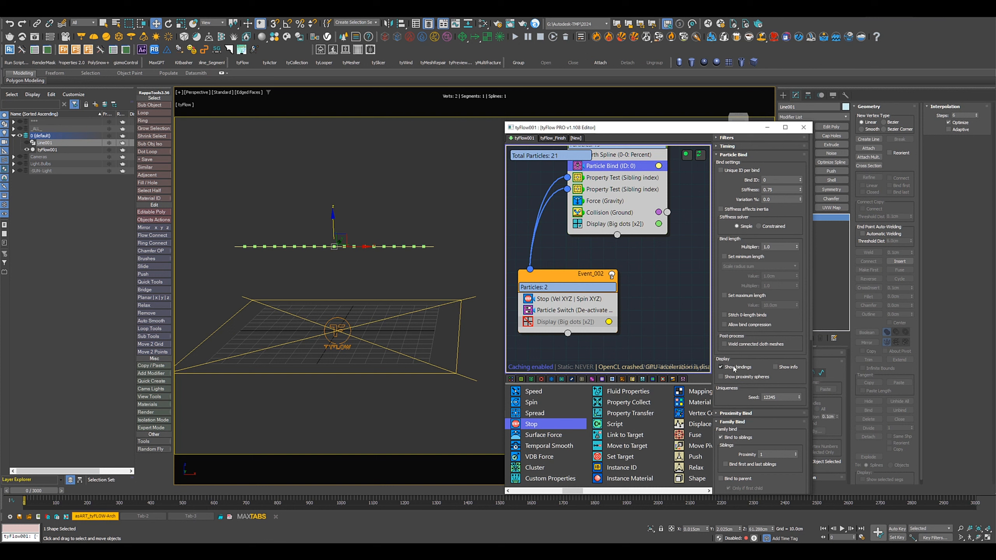
left_click(733, 368)
mouse_move(43, 491)
left_mouse_down()
mouse_move(84, 491)
mouse_move(32, 488)
left_mouse_up()
key("w")
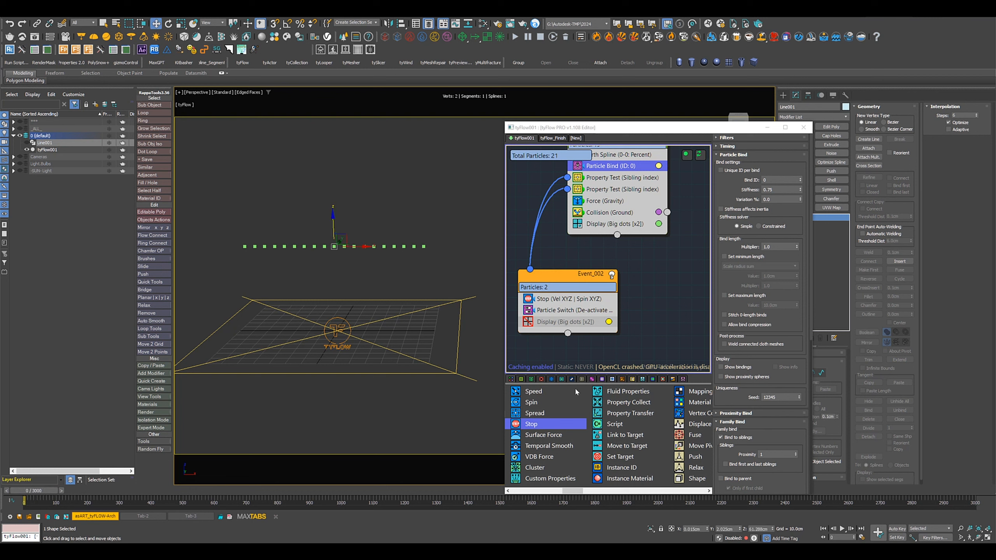
Add a Spline Paths operator below Collision in Event_001 and create a new tySplines object for it
scroll(576, 392, "down", 3)
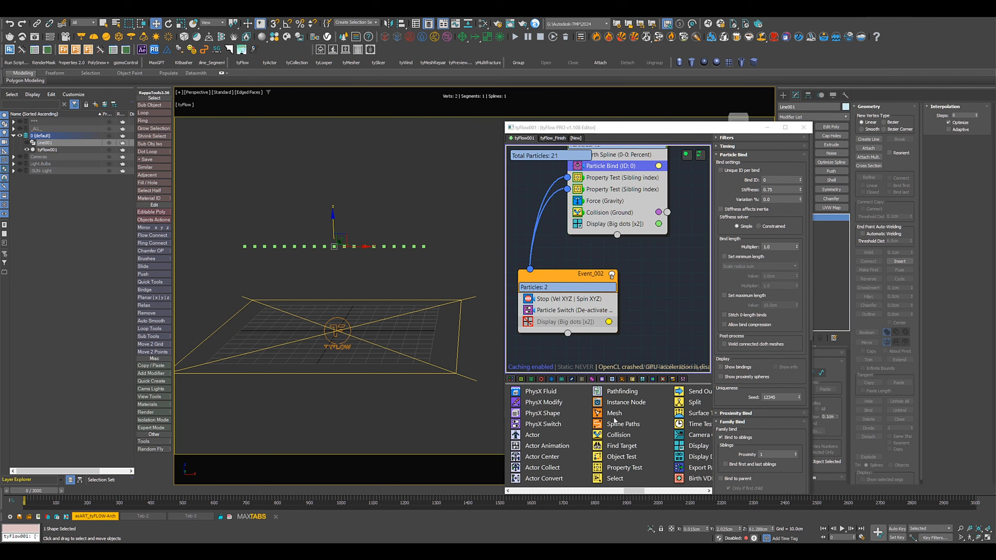
left_click(625, 424)
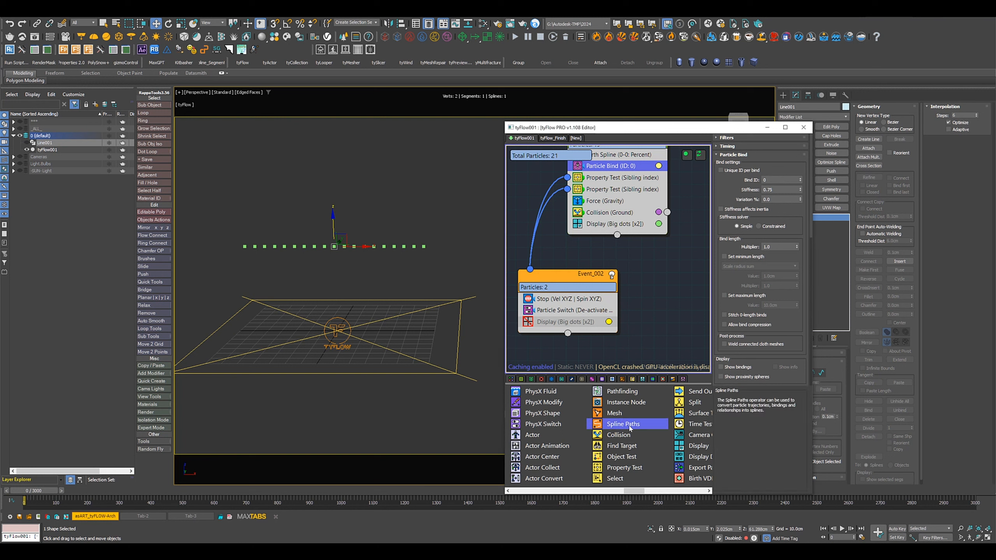
left_click_drag(631, 429, 610, 219)
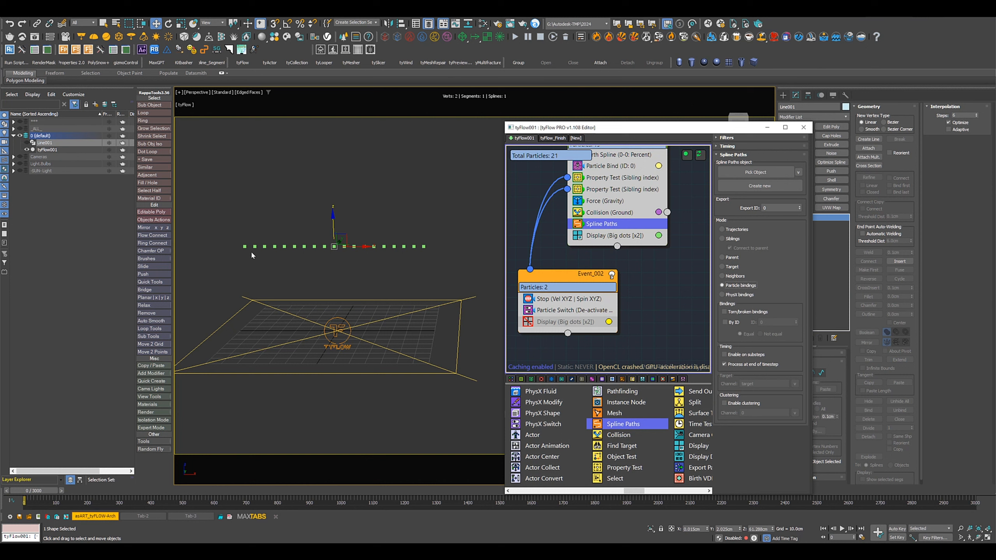
left_click_drag(602, 133, 521, 129)
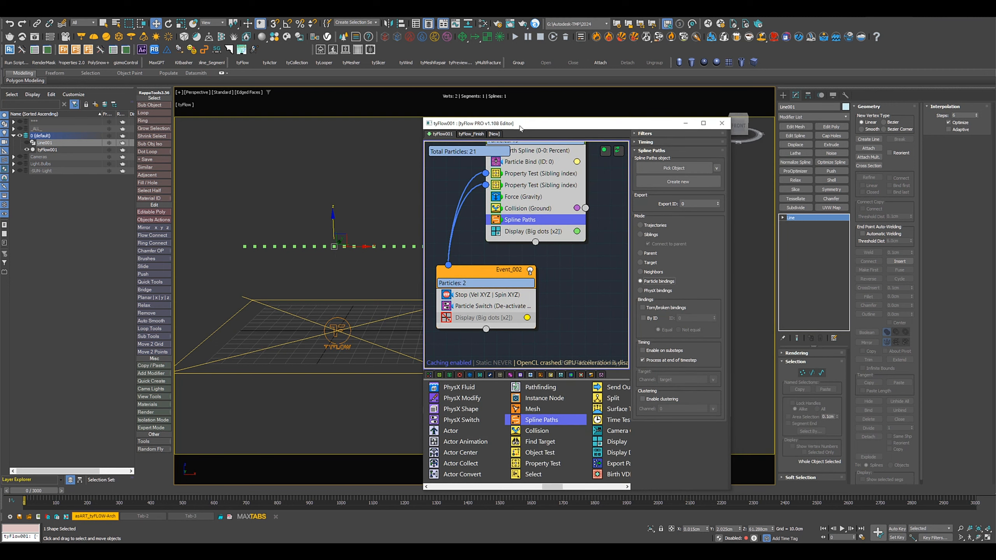
left_click(685, 186)
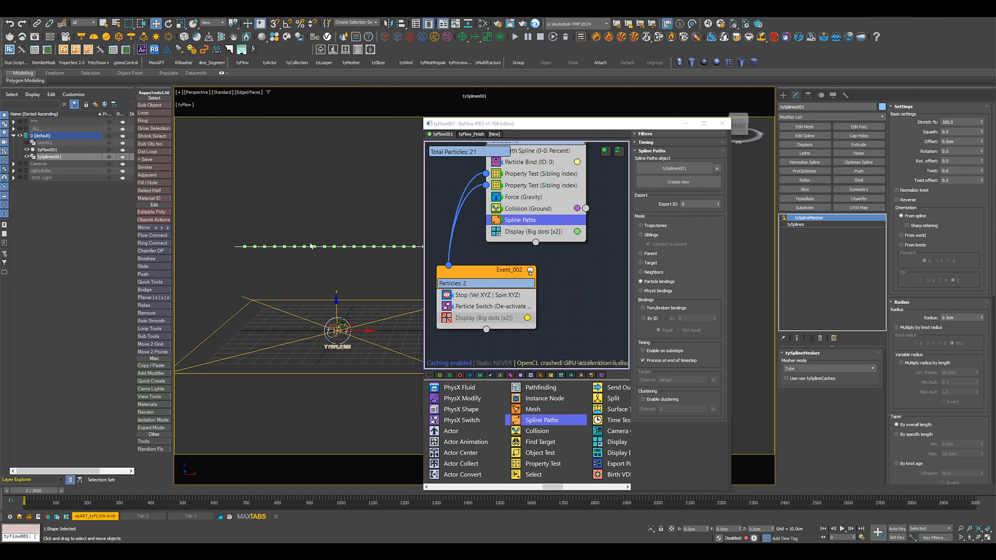
Turn on the tySplineMesher modifier with Weld bindings enabled in its tySplines base object, and preview the simulation
left_click(785, 218)
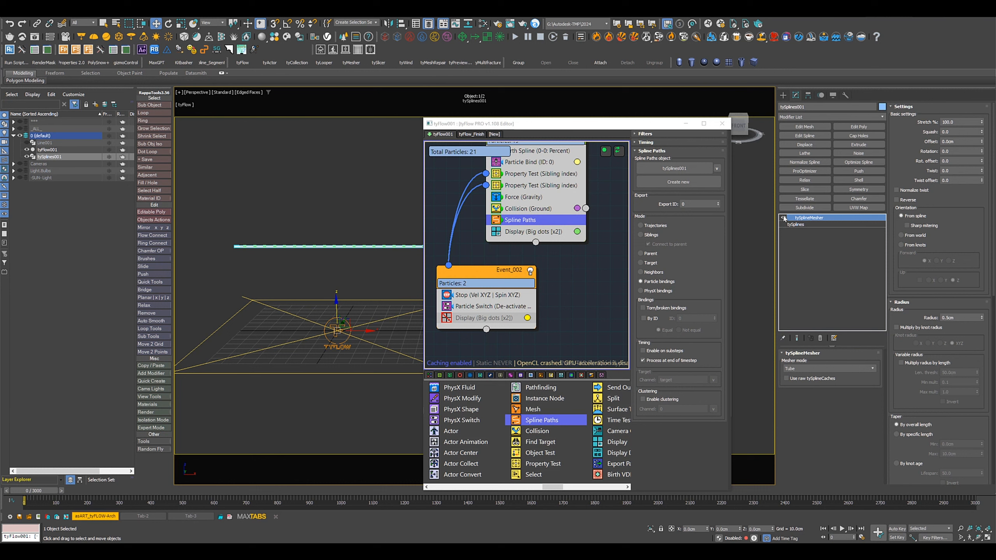
scroll(272, 249, "up", 5)
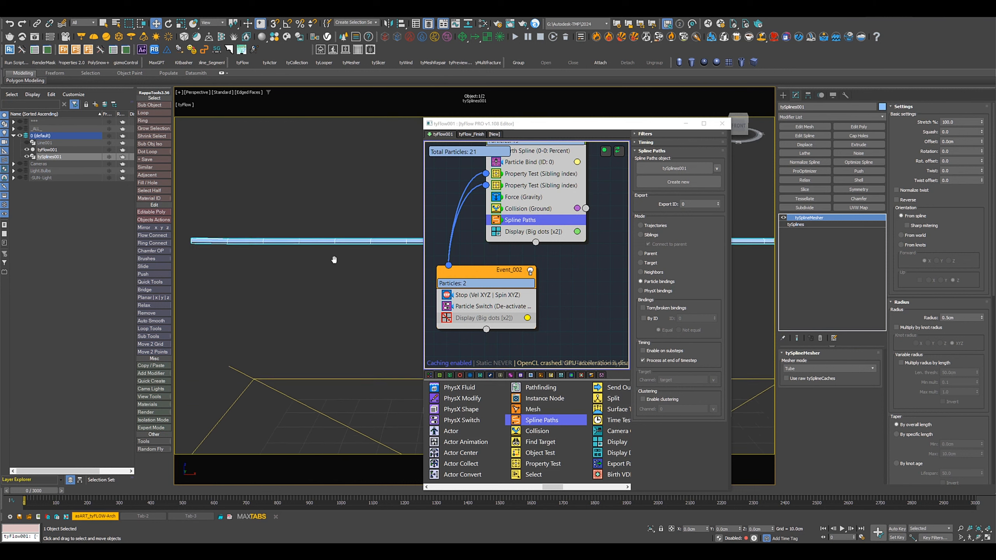
left_click(796, 225)
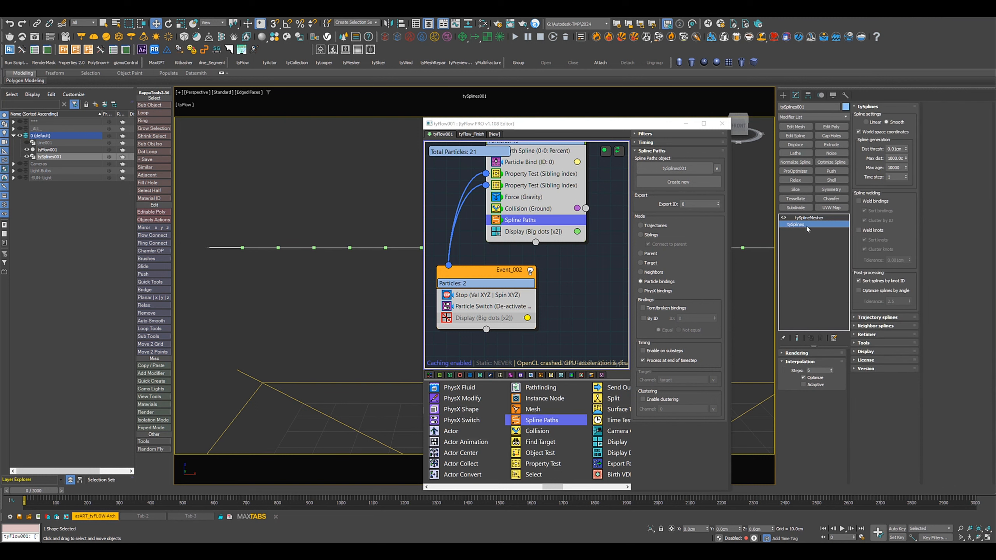
left_click(875, 204)
left_click(808, 218)
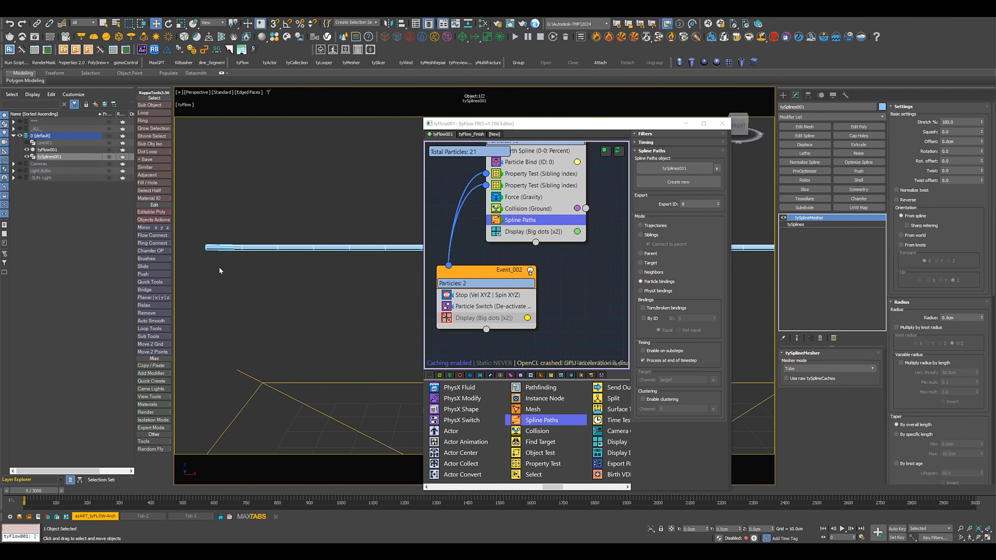
middle_click_drag(385, 248, 296, 260, "alt")
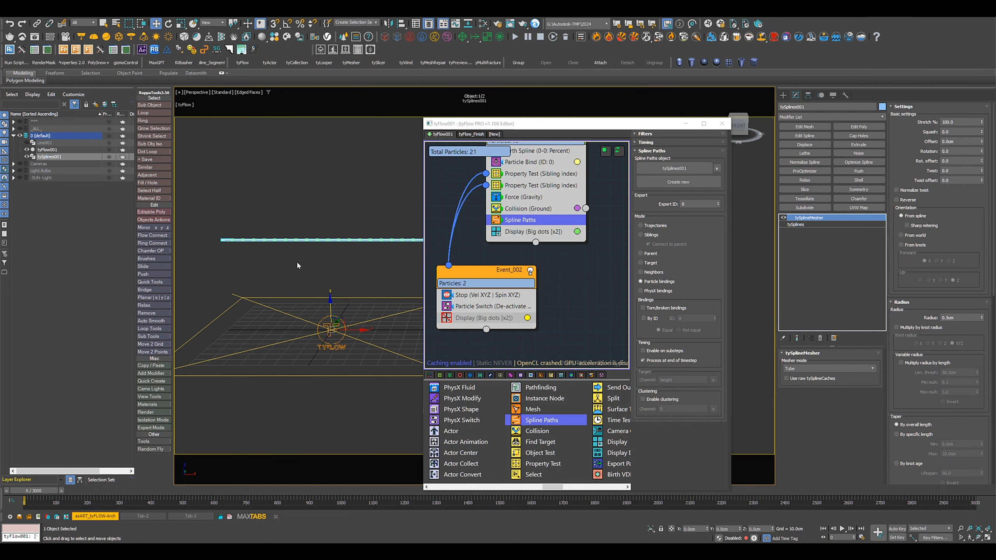
mouse_move(39, 493)
left_mouse_down()
mouse_move(338, 495)
mouse_move(24, 491)
left_mouse_up()
key("w")
Insert a Shape operator above Force in Event_001 and remove the default 2D Triangle from its shape list
scroll(557, 427, "left", 3)
scroll(541, 443, "left", 5)
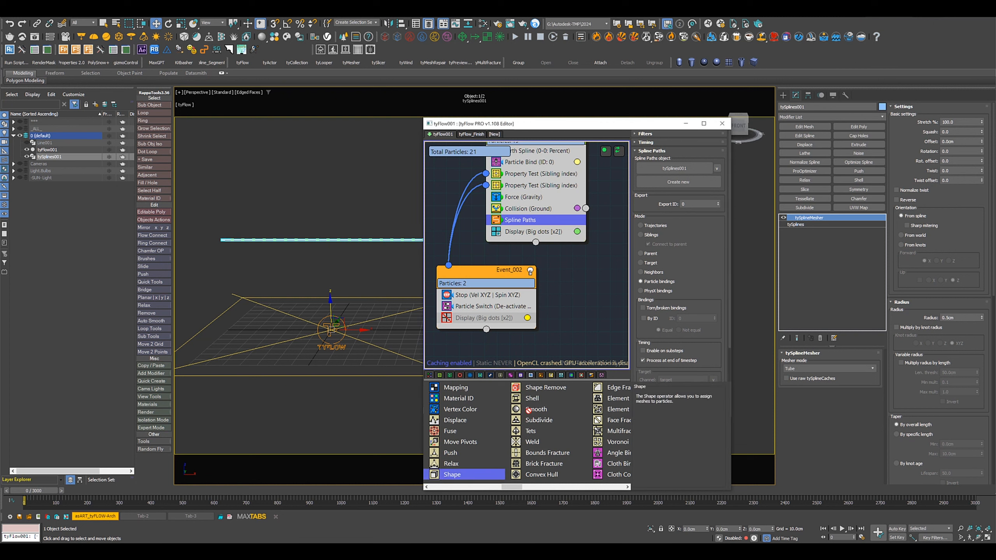
left_click_drag(528, 410, 540, 196)
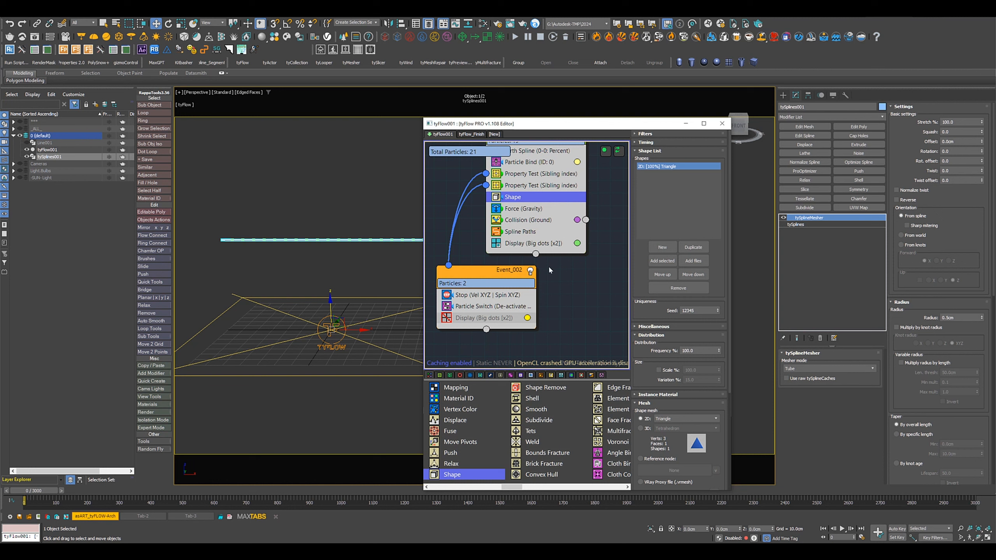
left_click(669, 289)
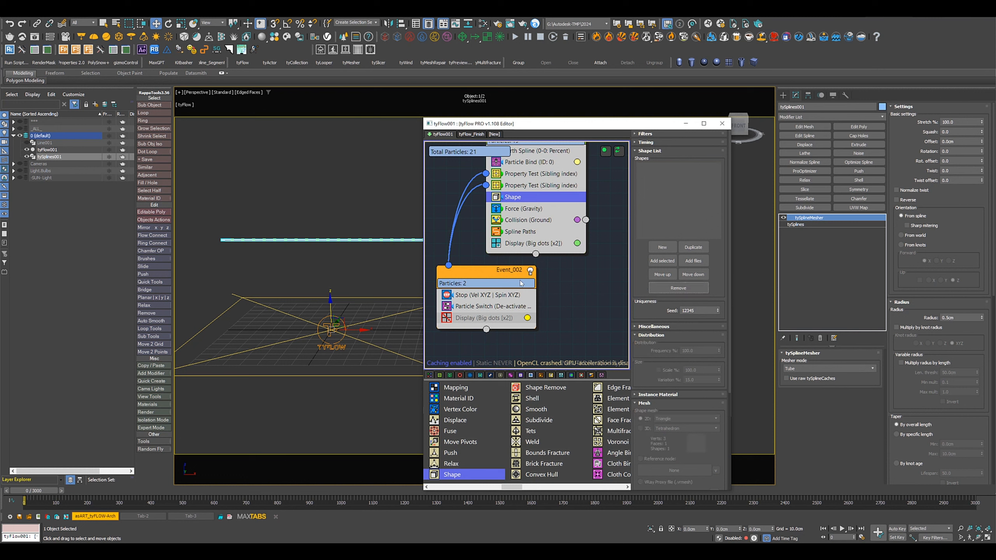
Unhide the Light.Bulbs layer and add the Light.Bulb.A model to the Shape operator's shape list
left_click(19, 171)
scroll(341, 303, "up", 4)
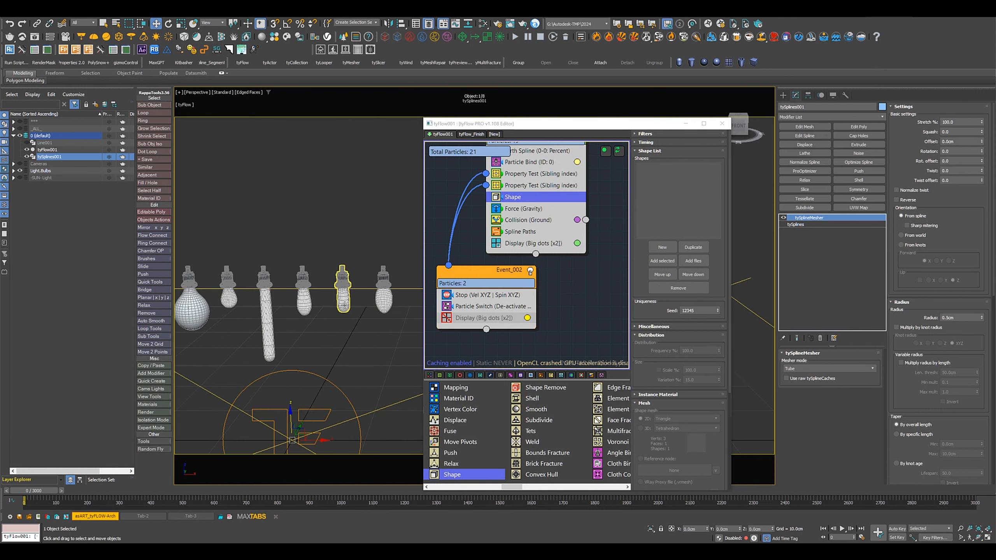
left_click(383, 303)
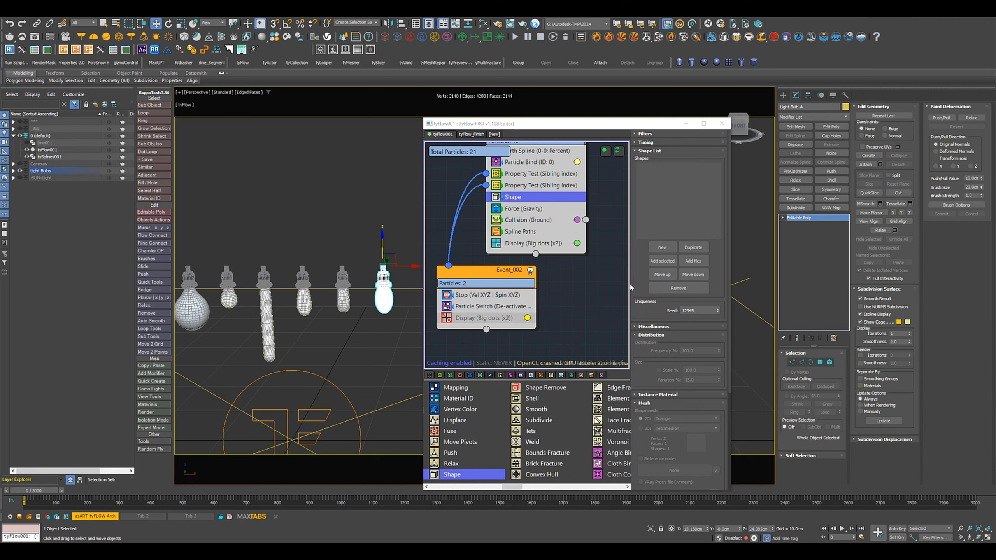
left_click(663, 260)
scroll(328, 240, "down", 6)
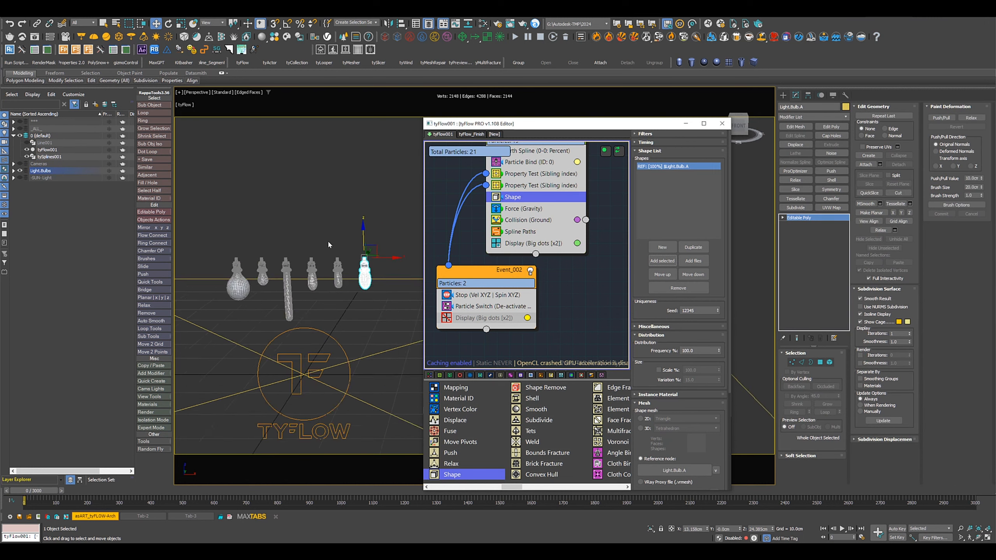
Set the Display operator of Event_001 to Geometry mode and turn off edged faces in the viewport
left_click(548, 243)
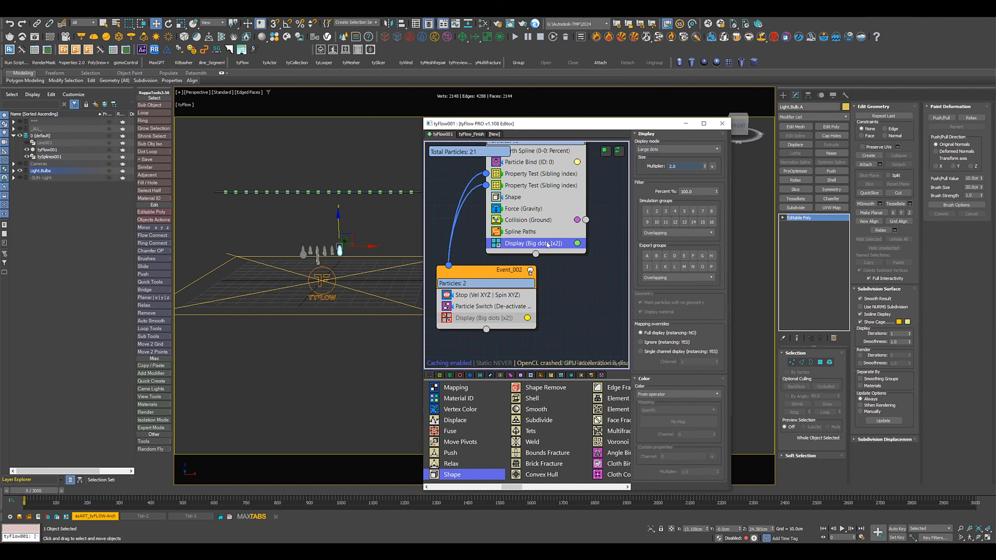
left_click(666, 149)
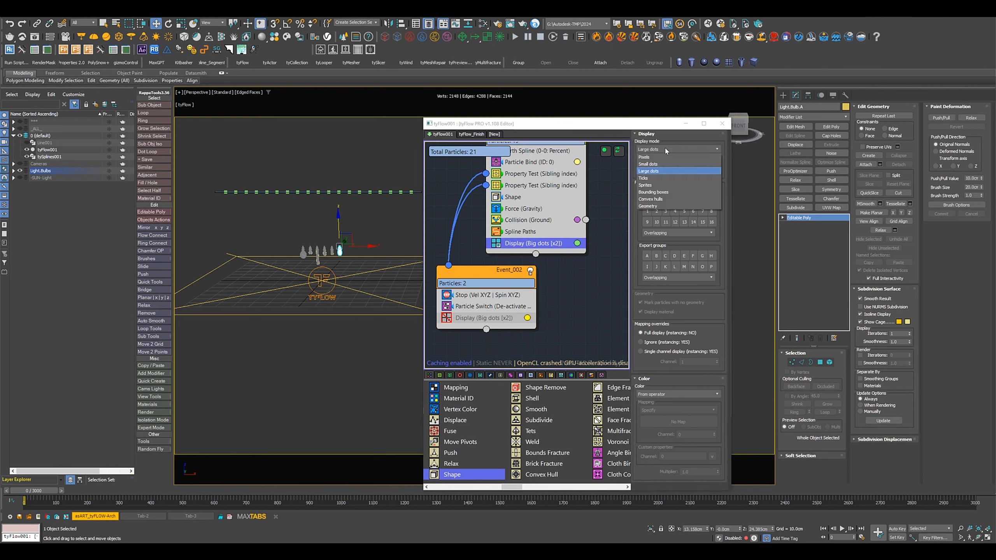
left_click(651, 207)
middle_click(300, 220)
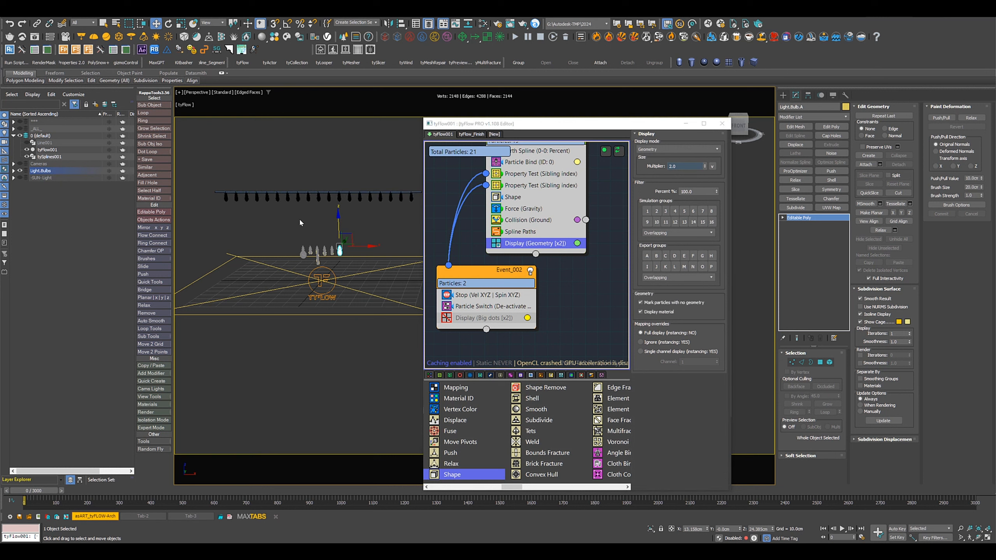
key("F4")
scroll(300, 220, "up", 2)
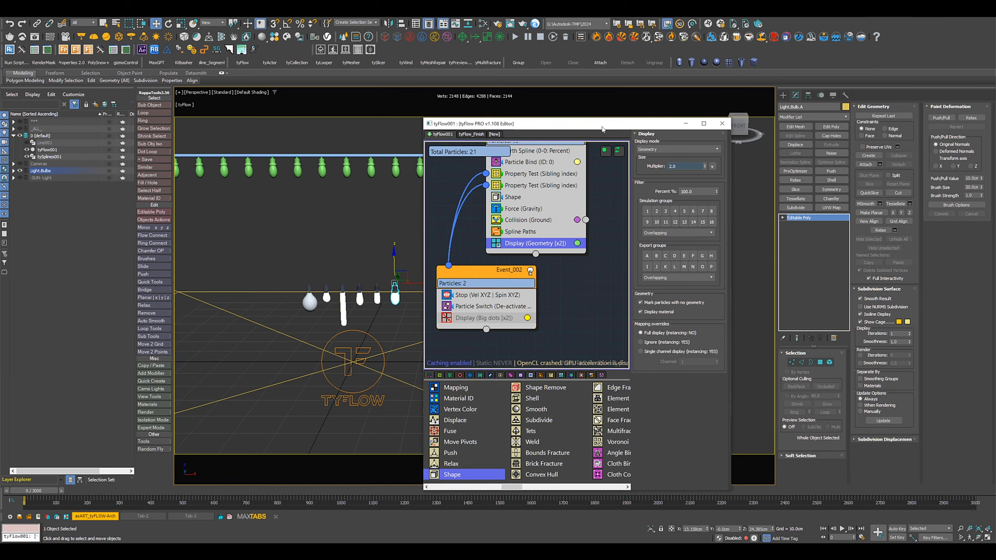
Move the tyFlow editor clear of the rope, preview the hanging bulbs to about frame 127, and return to frame 0
left_click_drag(563, 126, 776, 108)
middle_click_drag(409, 206, 494, 226)
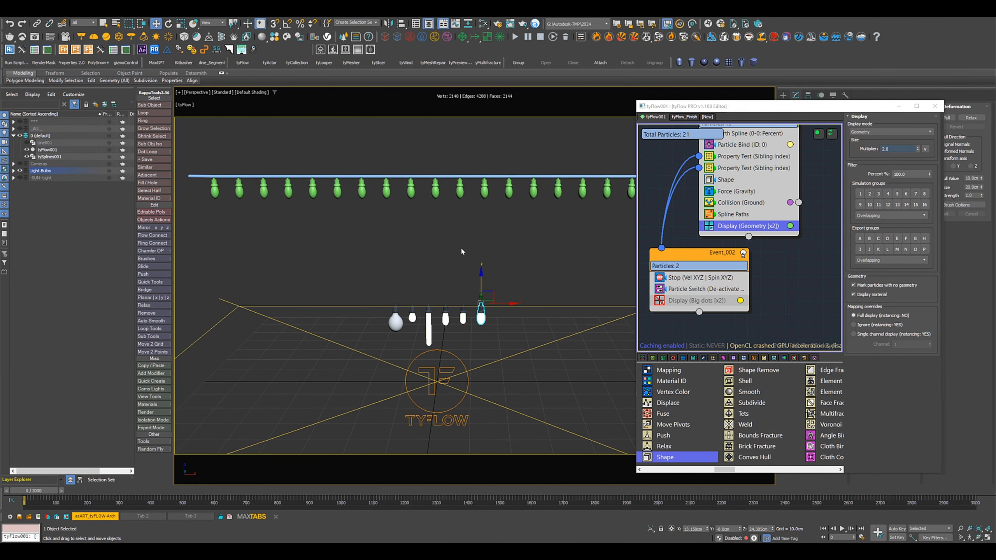
left_click_drag(31, 495, 66, 491)
key("w")
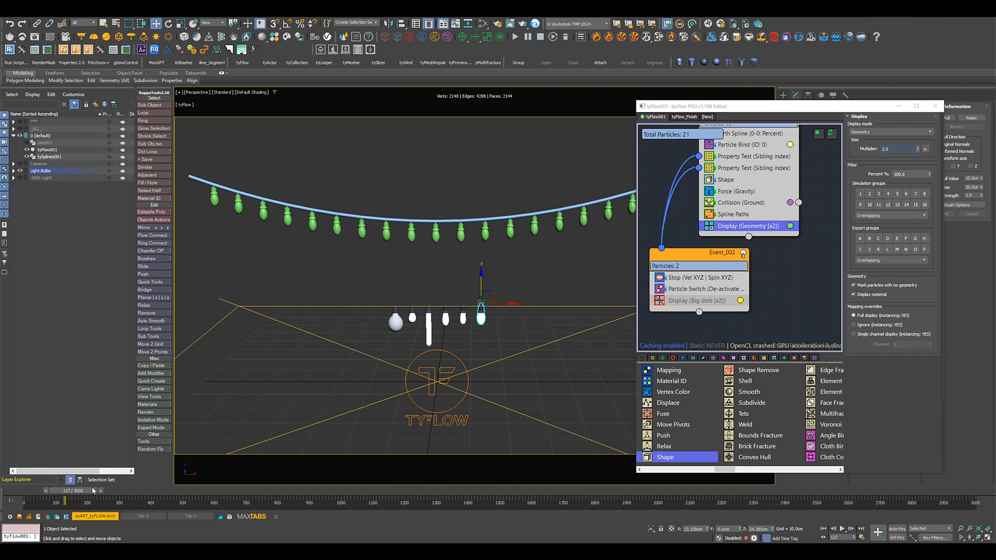
scroll(381, 258, "down", 4)
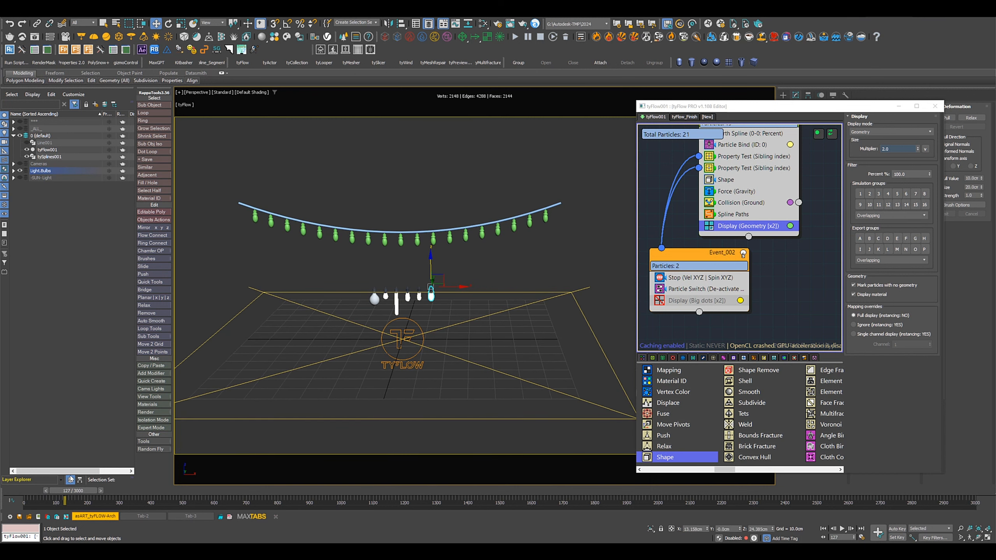
left_click_drag(86, 493, 24, 486)
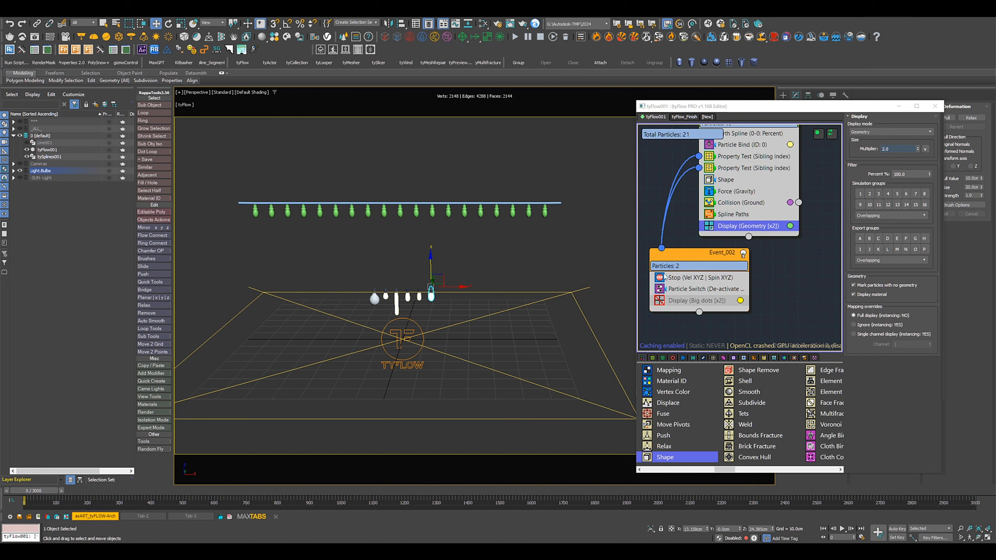
Add a Scale operator directly below Shape in Event_001
scroll(705, 424, "left", 2)
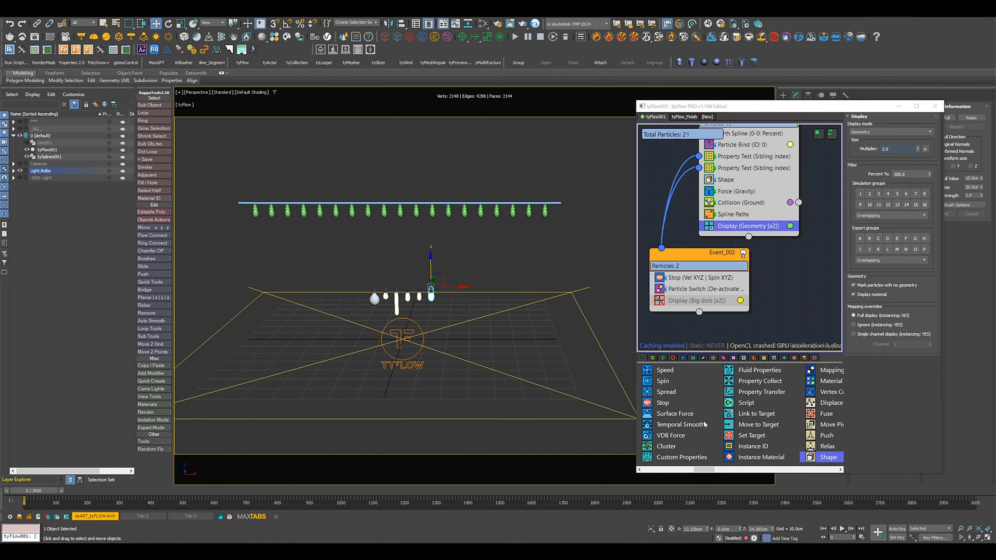
scroll(734, 434, "left", 2)
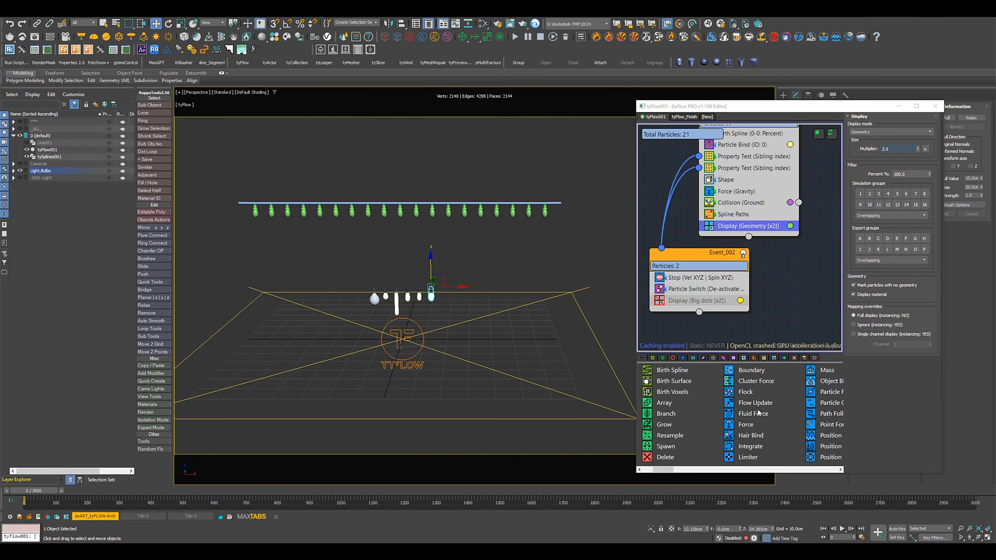
scroll(768, 429, "left", 1)
scroll(769, 427, "left", 2)
left_click_drag(744, 446, 739, 189)
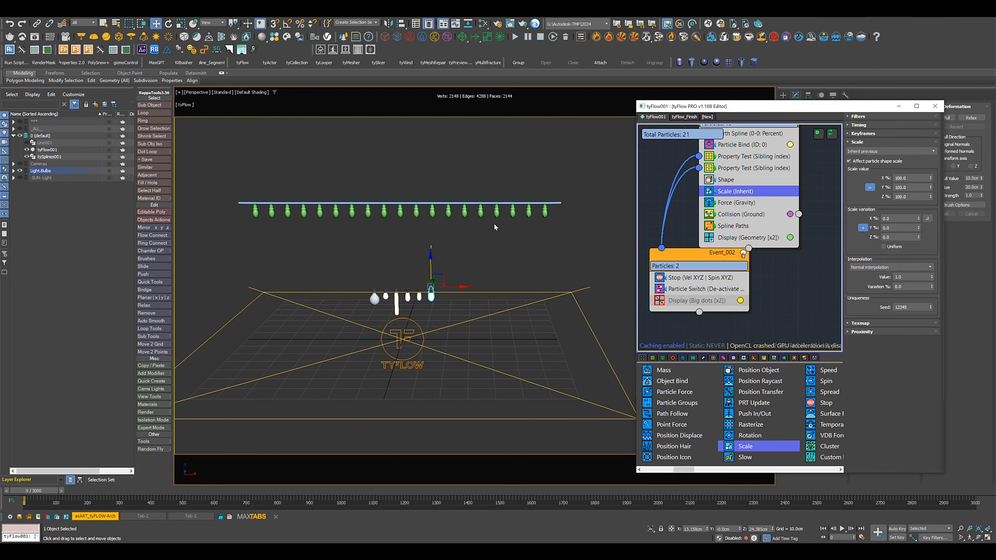
Try a scale value of 180% on all axes in the Scale operator, and settle on 140%
left_click_drag(916, 179, 863, 178)
type("180")
key("Return")
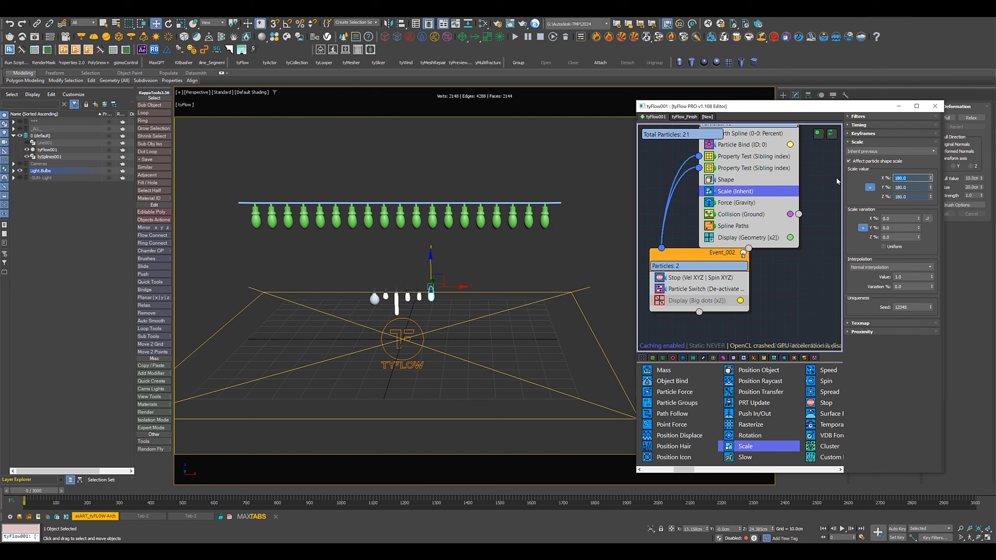
type("140")
key("Return")
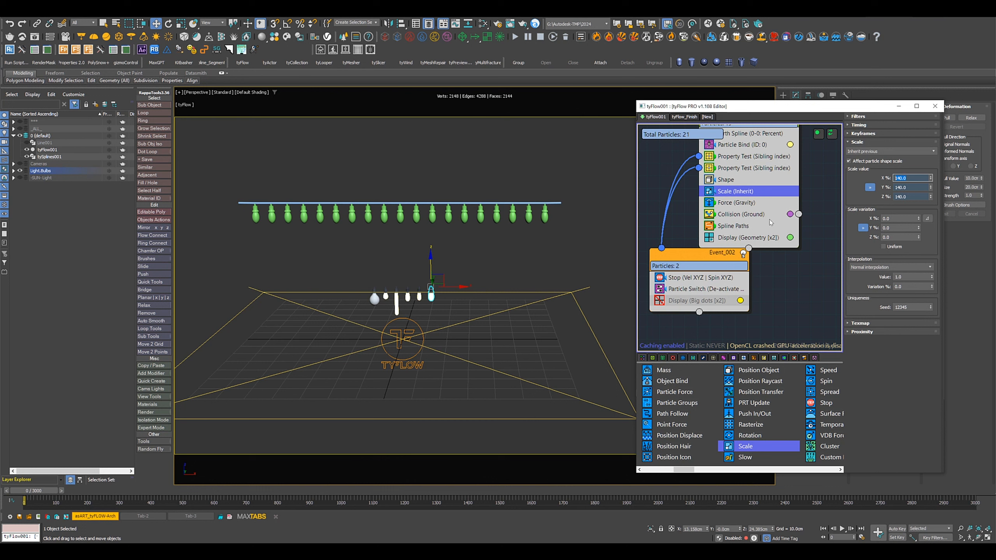
Enable filters on the Shape operator in Event_001 and add a filter with the Every nth property type
left_click(730, 181)
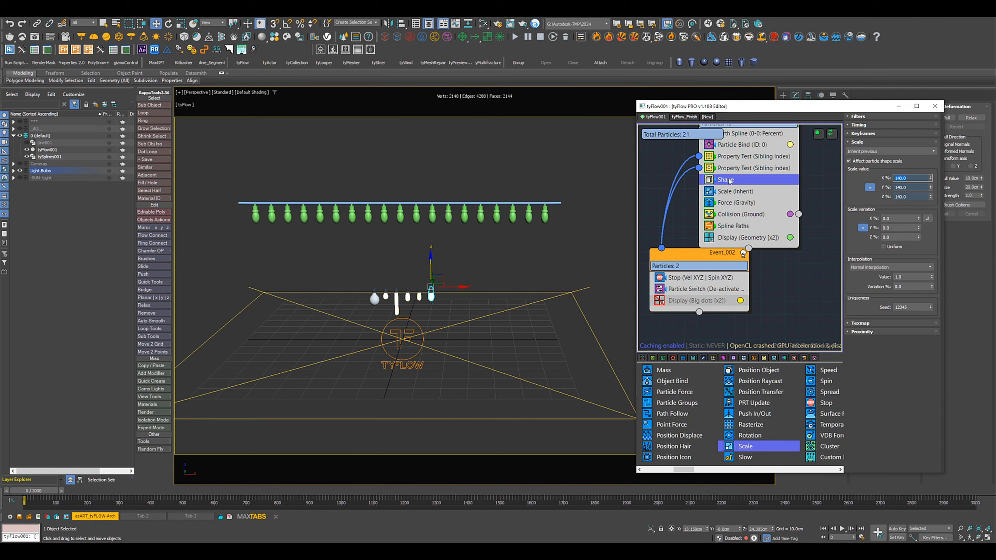
left_click(871, 117)
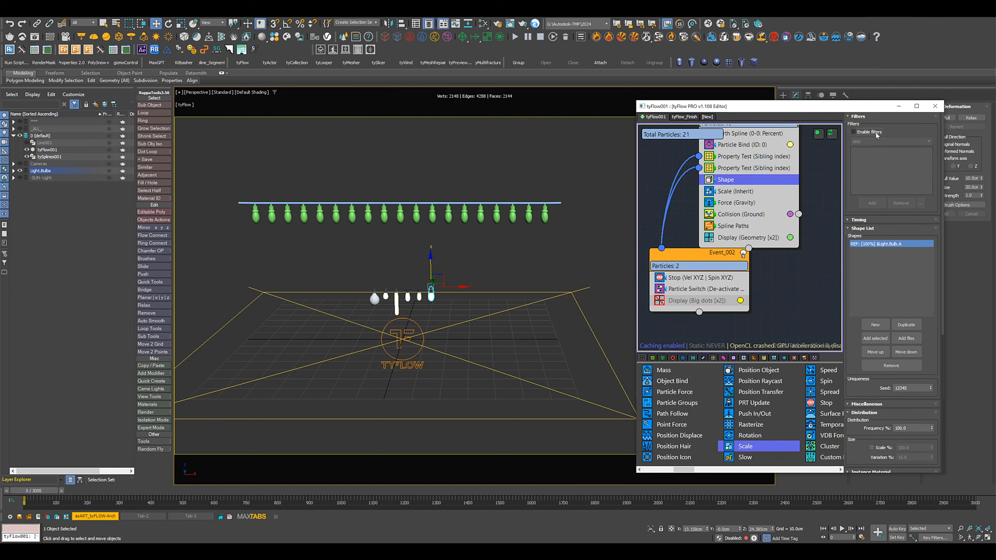
left_click(854, 133)
left_click(872, 202)
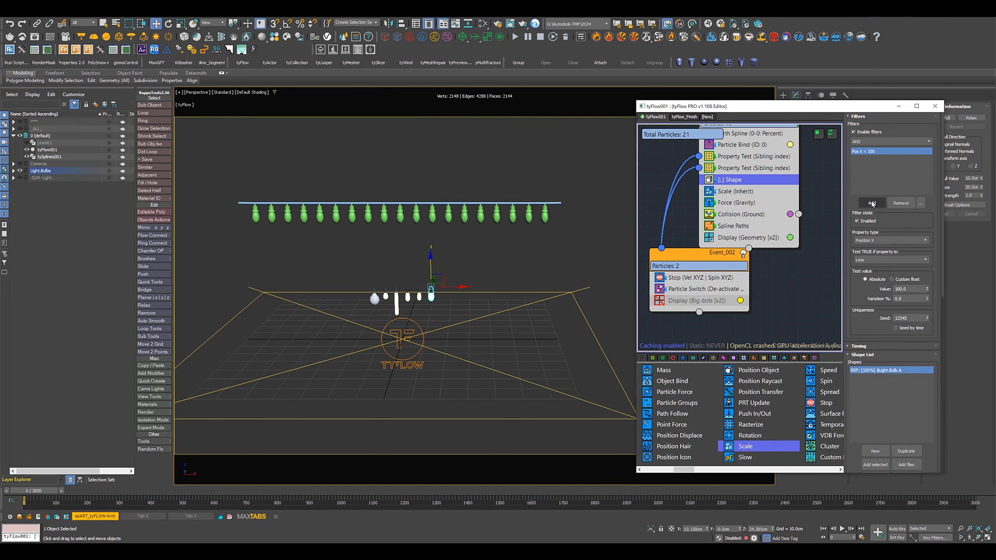
left_click(881, 240)
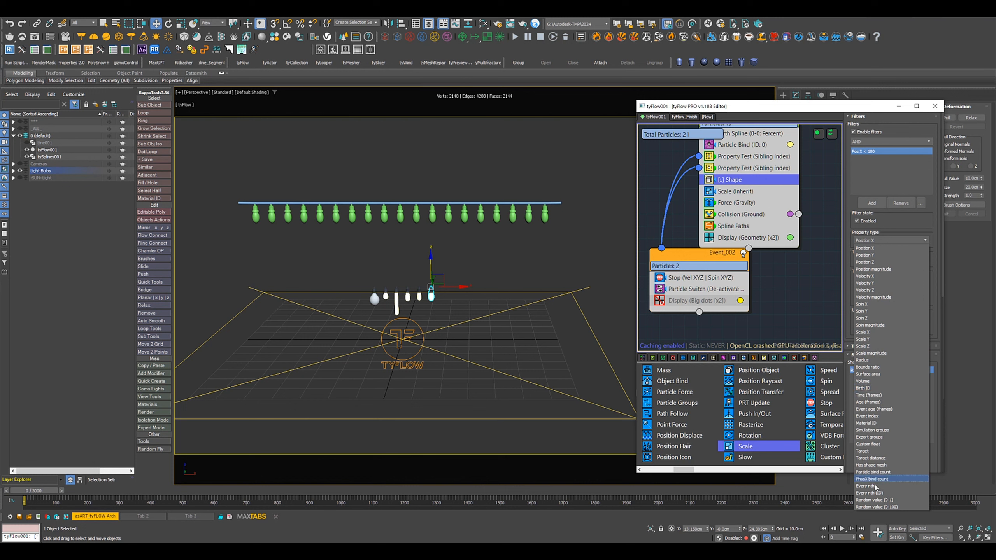
left_click(879, 486)
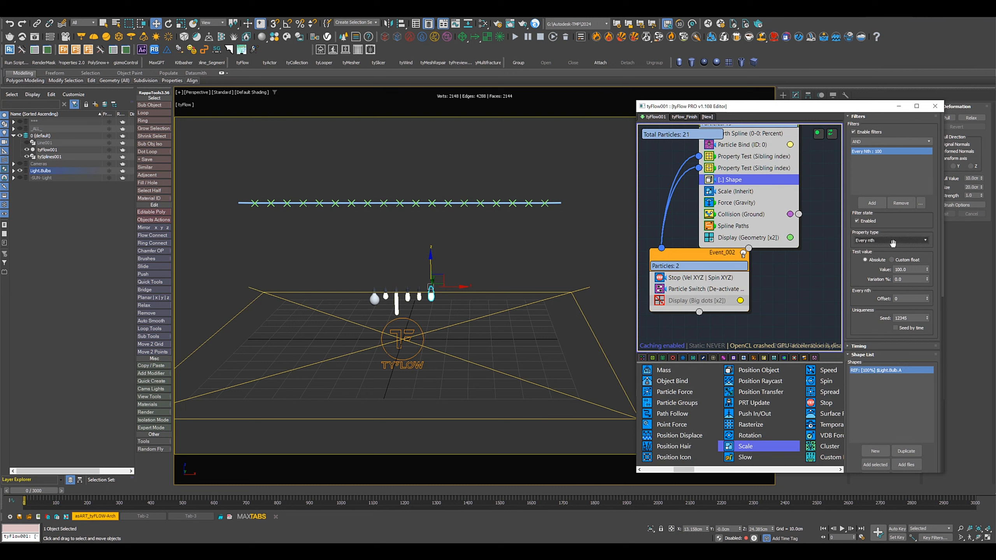
Try Every nth filter values of 2 and 3 for the Shape operator, and settle on 2
double_click(916, 270)
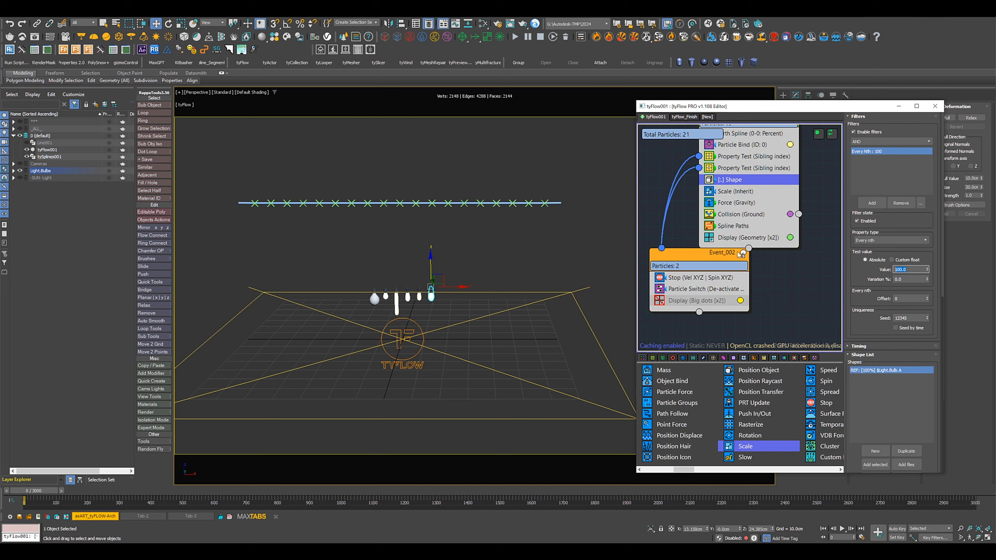
type("2")
key("Return")
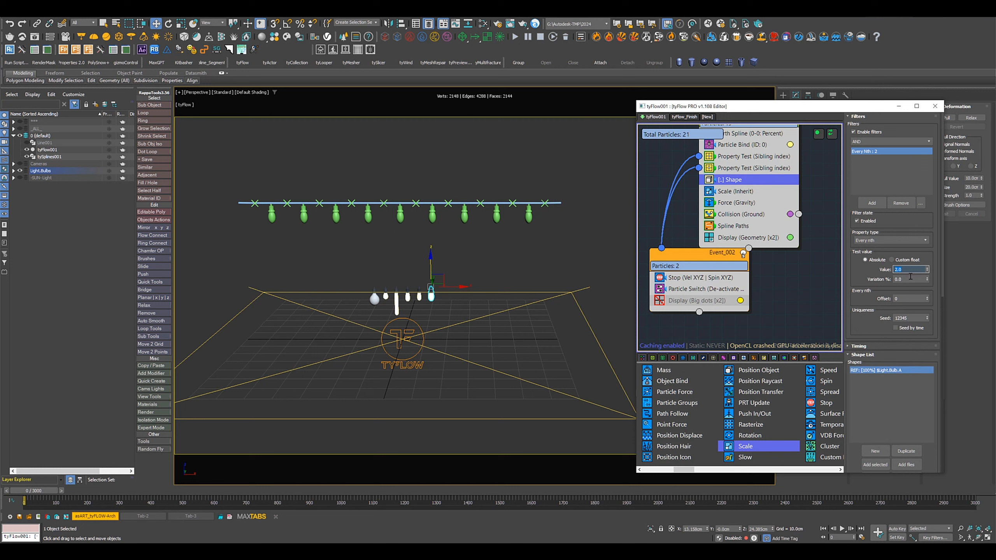
type("3")
key("Return")
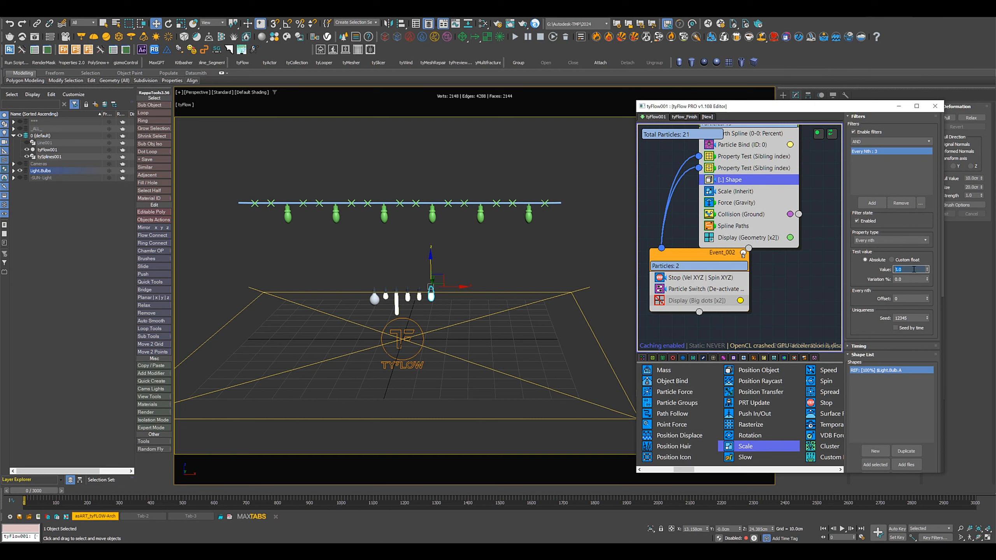
type("2")
key("Return")
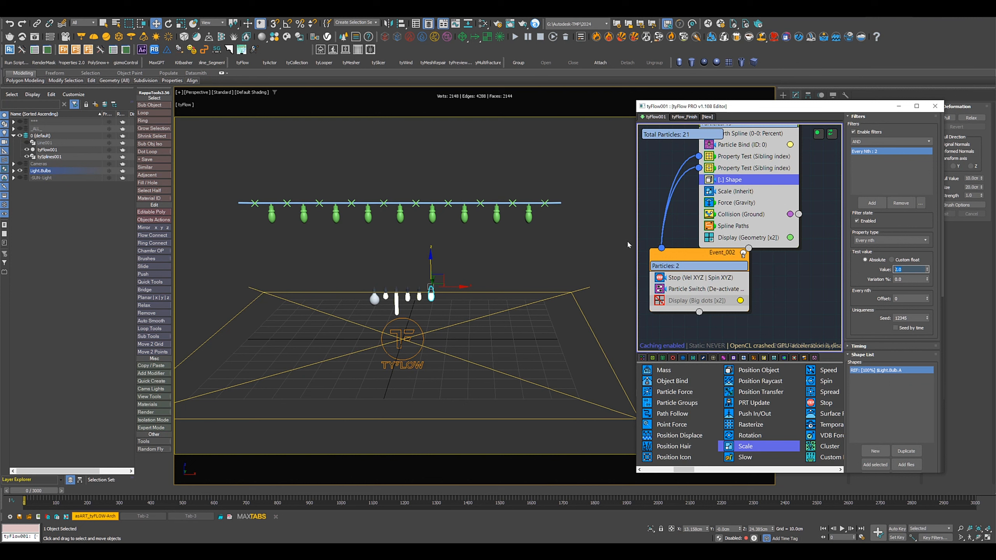
Move Event_002 slightly further below Event_001 and bring both events fully into view in the flow graph
left_click(664, 257)
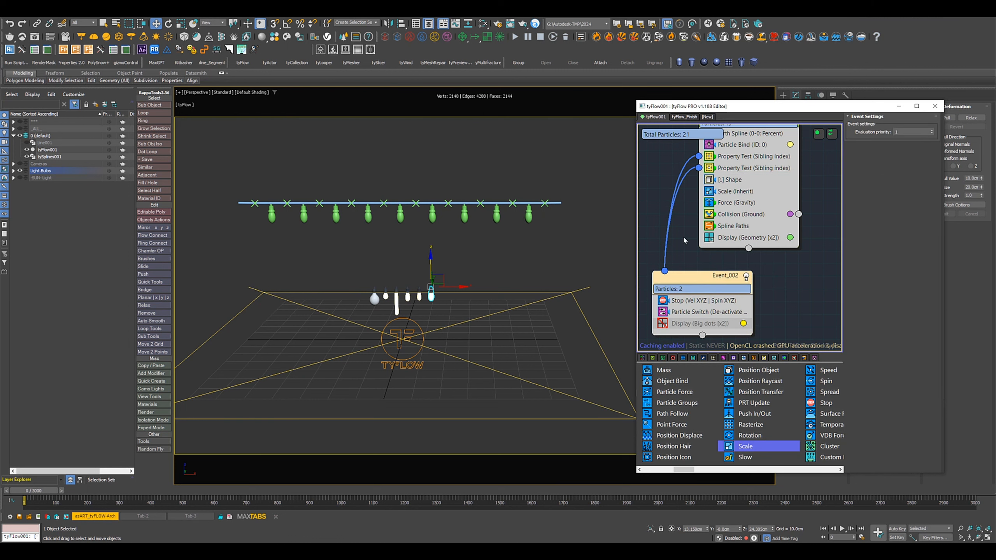
scroll(683, 235, "down", 2)
scroll(684, 237, "down", 1)
middle_click_drag(686, 238, 694, 250)
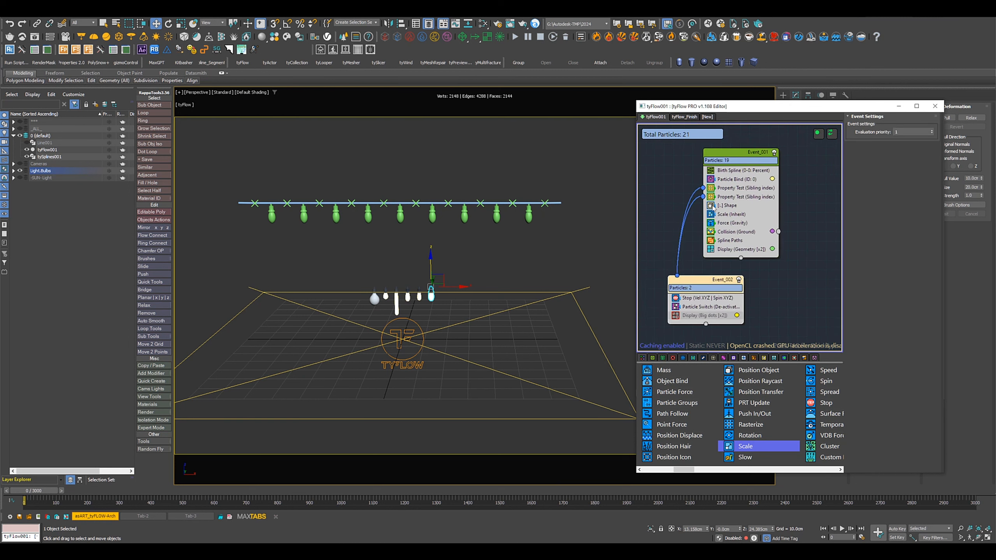
Set the Percent value of the Birth Spline operator in Event_001 to 3.0
left_click(729, 171)
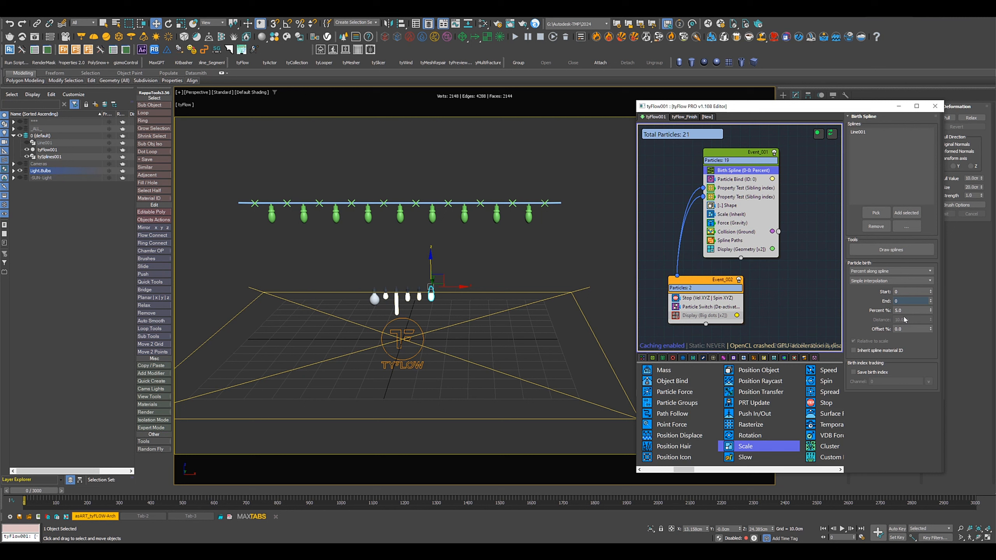
left_click(914, 310)
key("Return")
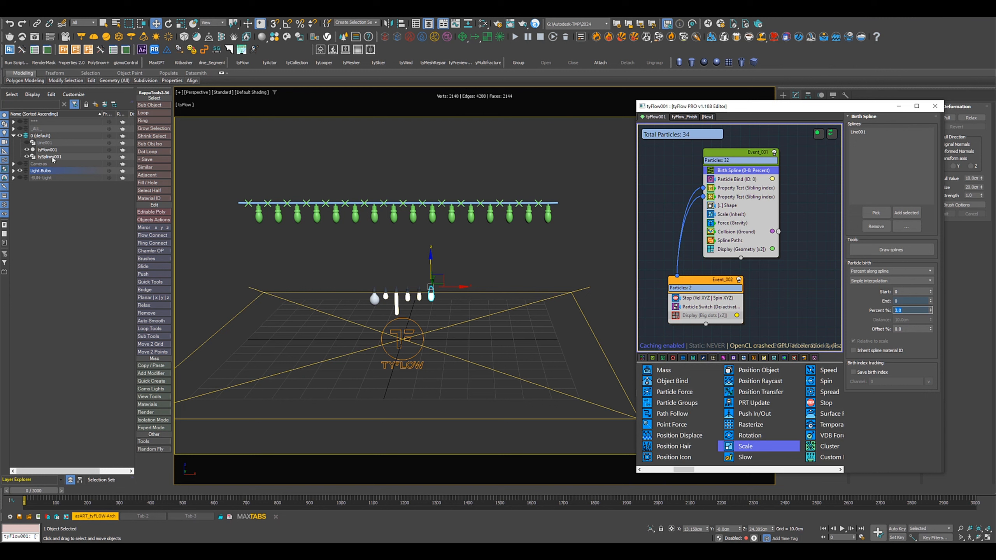
Unhide and select Line001, clear the tyFlow editor from the viewport, and add an Edit Spline modifier to the line
left_click(45, 143)
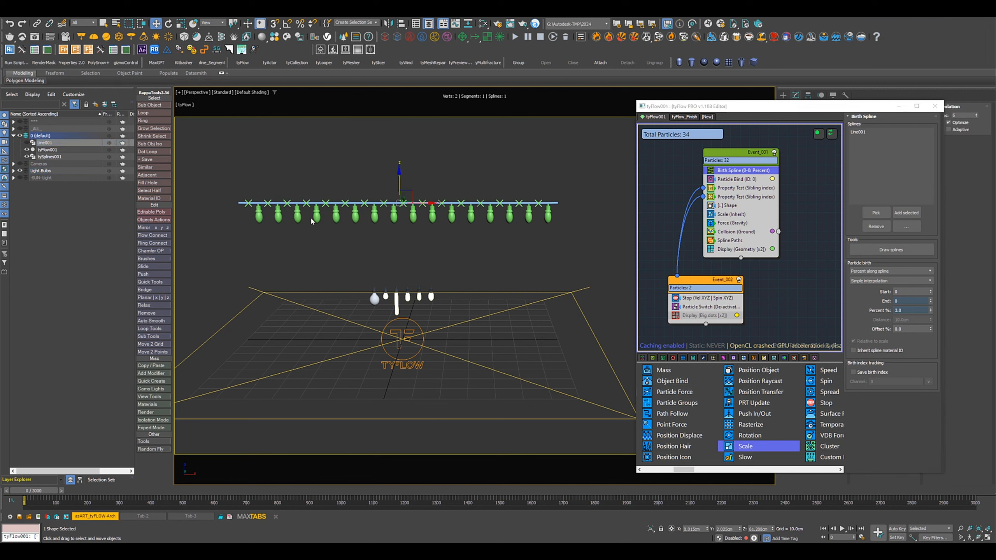
scroll(456, 267, "down", 3)
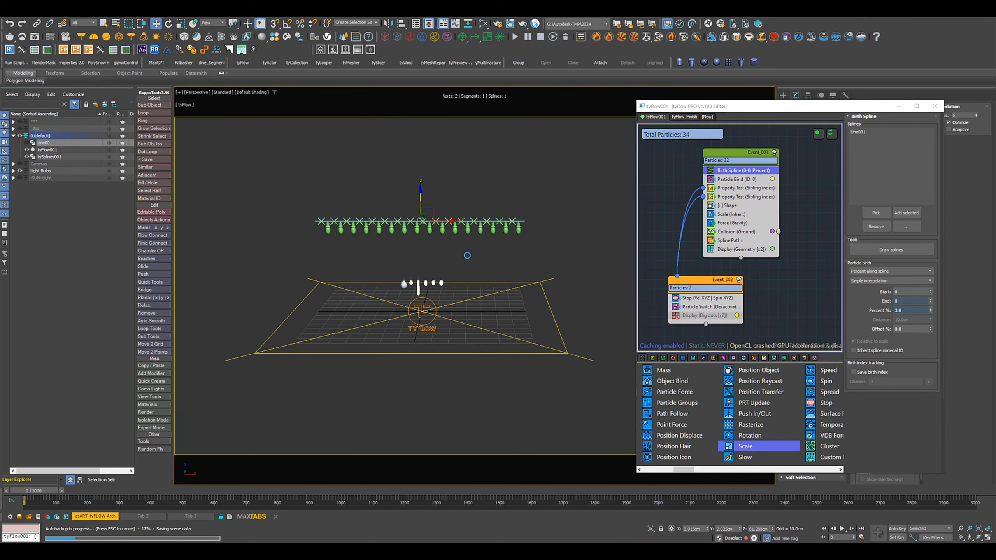
middle_click_drag(456, 272, 330, 312, "alt")
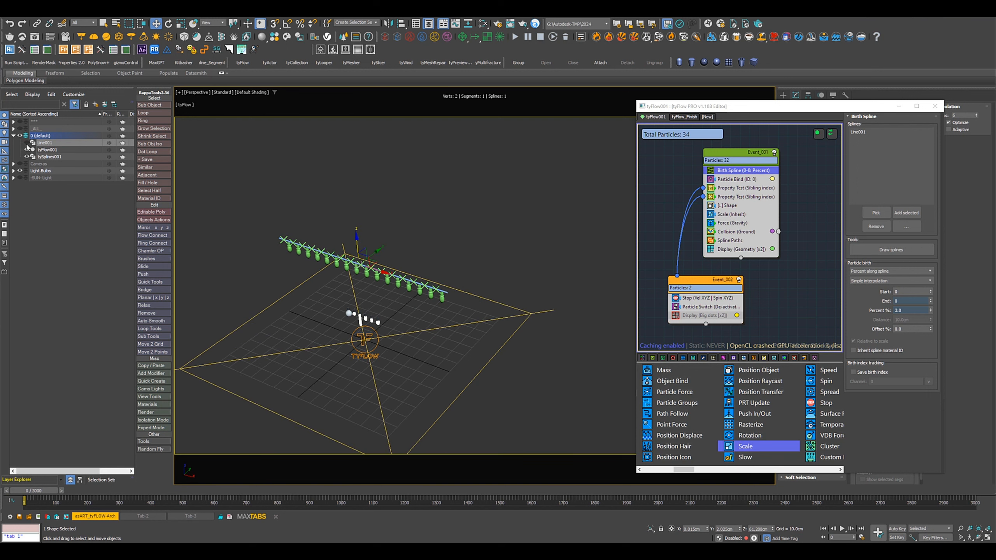
left_click_drag(709, 107, 995, 130)
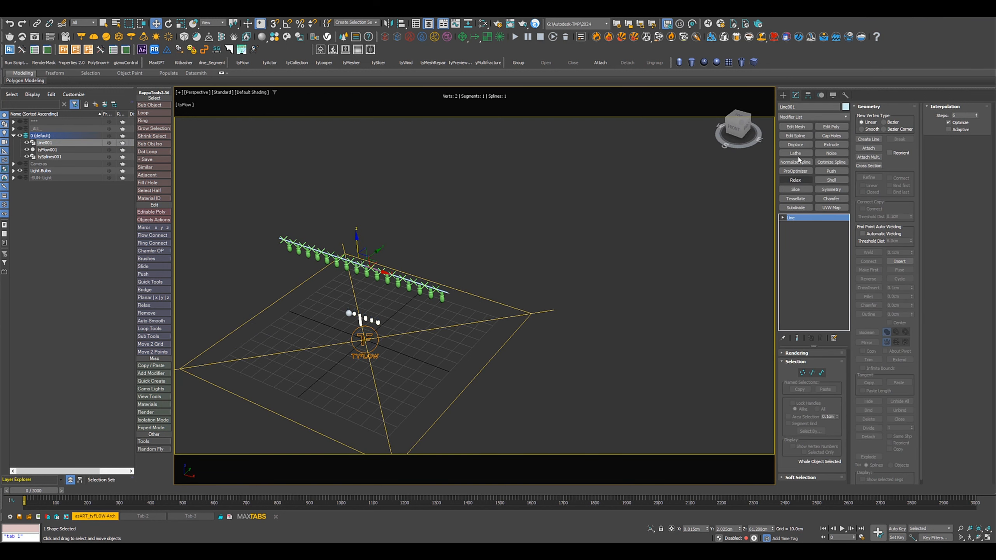
left_click(795, 135)
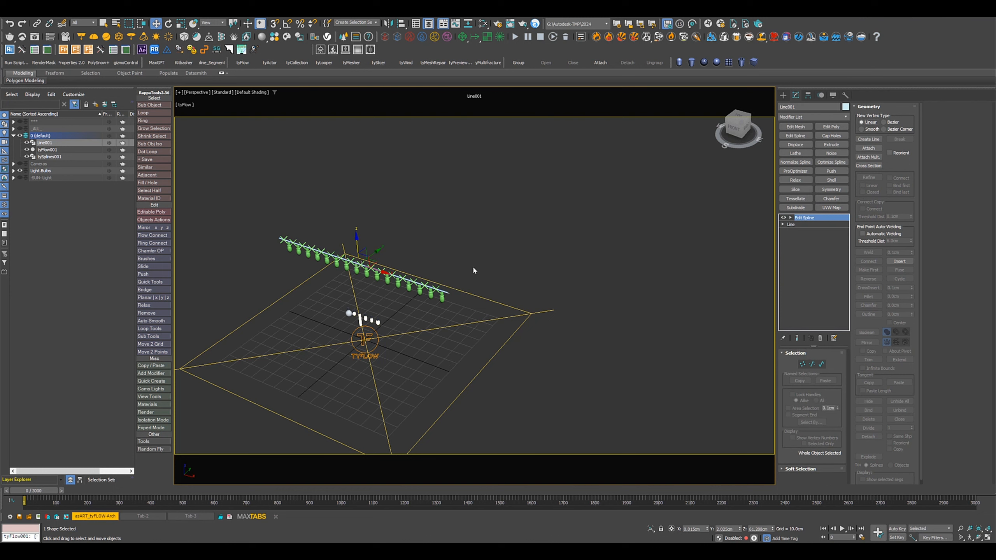
Hide tyFlow001 and tySplines001 so that the Line001 spline can be edited on its own
scroll(473, 271, "up", 3)
middle_click_drag(444, 261, 482, 279)
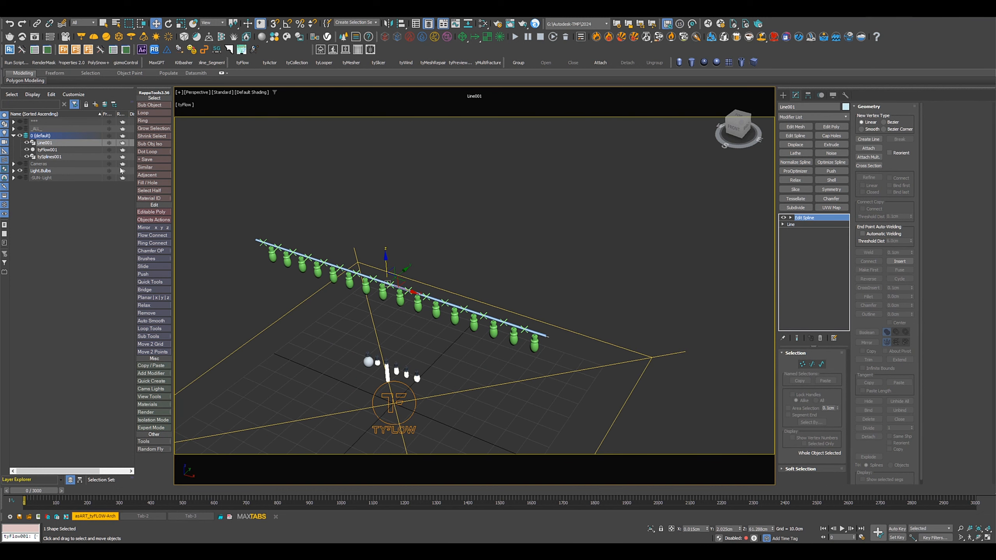
left_click(27, 149)
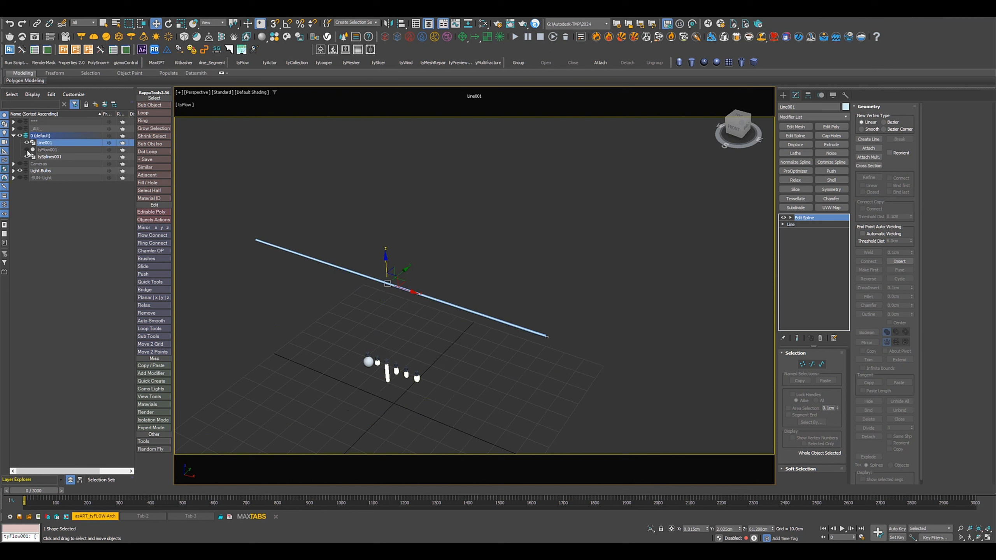
left_click(27, 157)
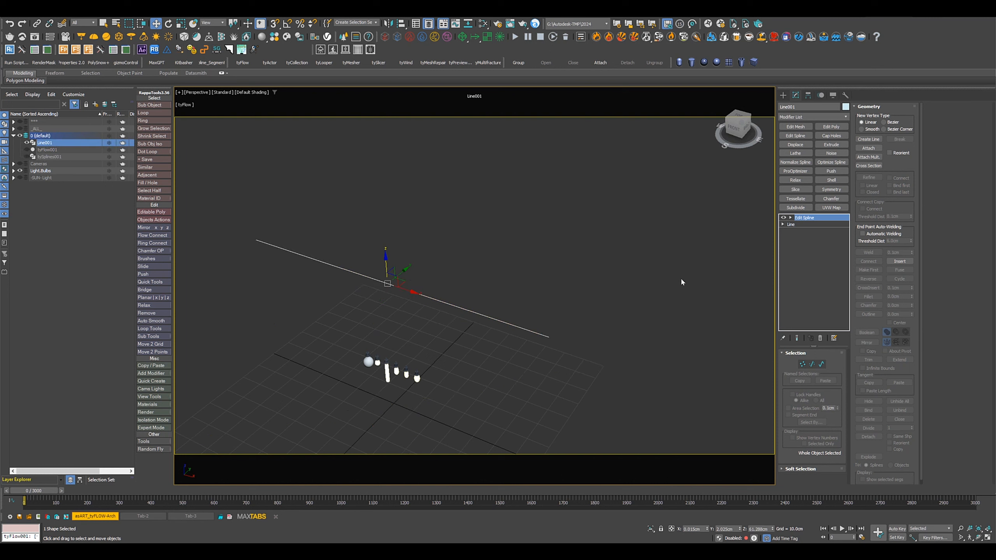
Copy the straight spline inside Line001 at Spline sub-object level, placing a second parallel spline behind it, and leave sub-object editing
left_click(823, 364)
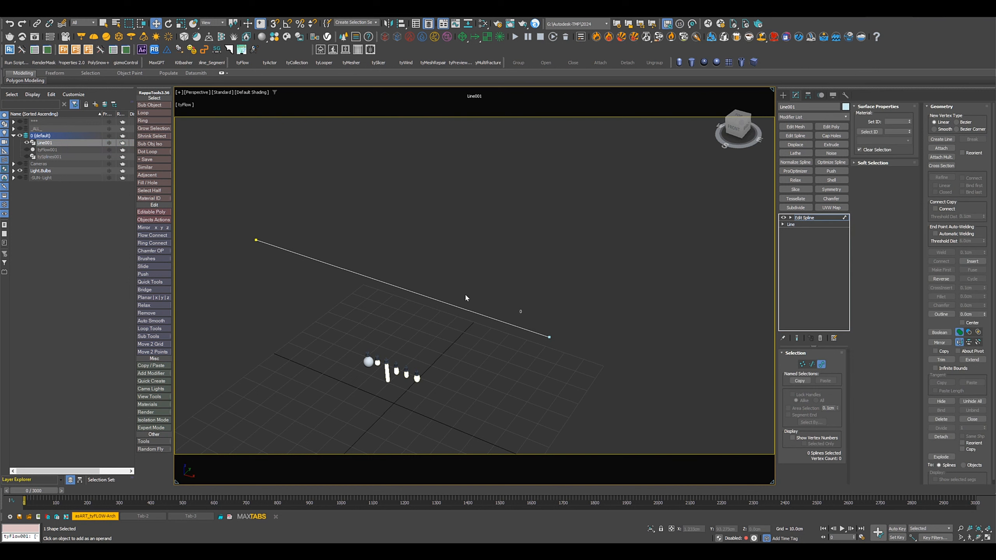
left_click_drag(393, 299, 378, 318)
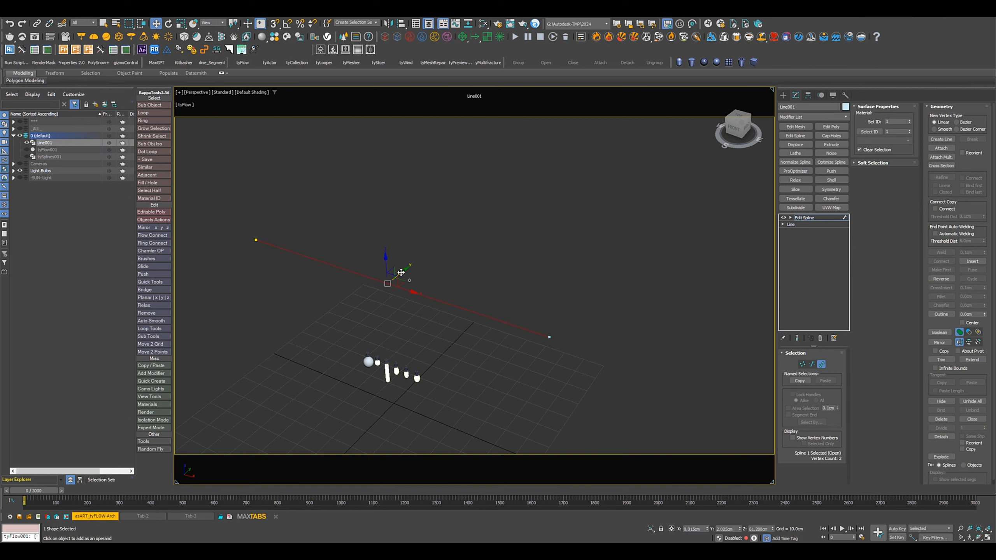
left_click_drag(400, 273, 459, 226, "shift")
left_click(811, 218)
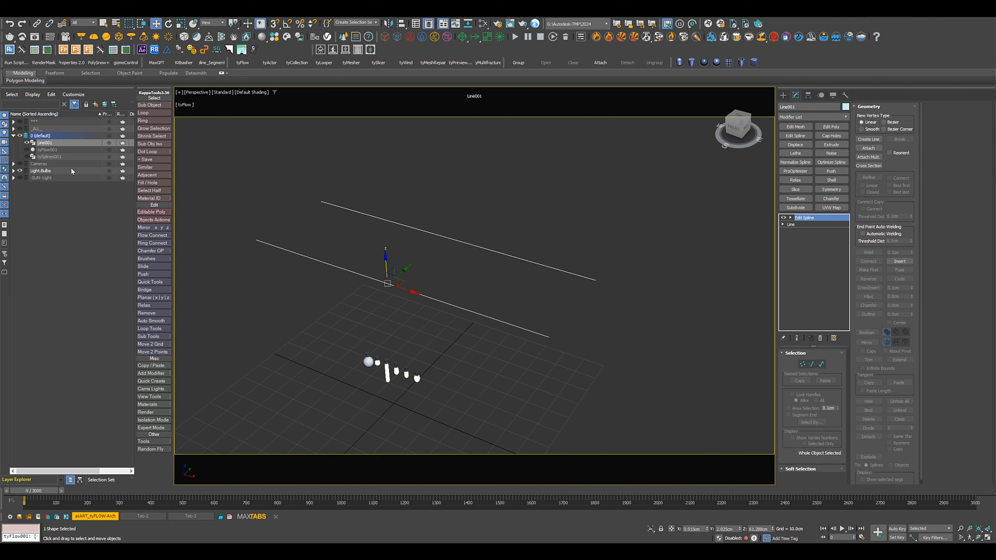
Unhide tyFlow001 and tySplines001 and preview both hanging light strings up to about frame 206
left_click_drag(27, 150, 28, 156)
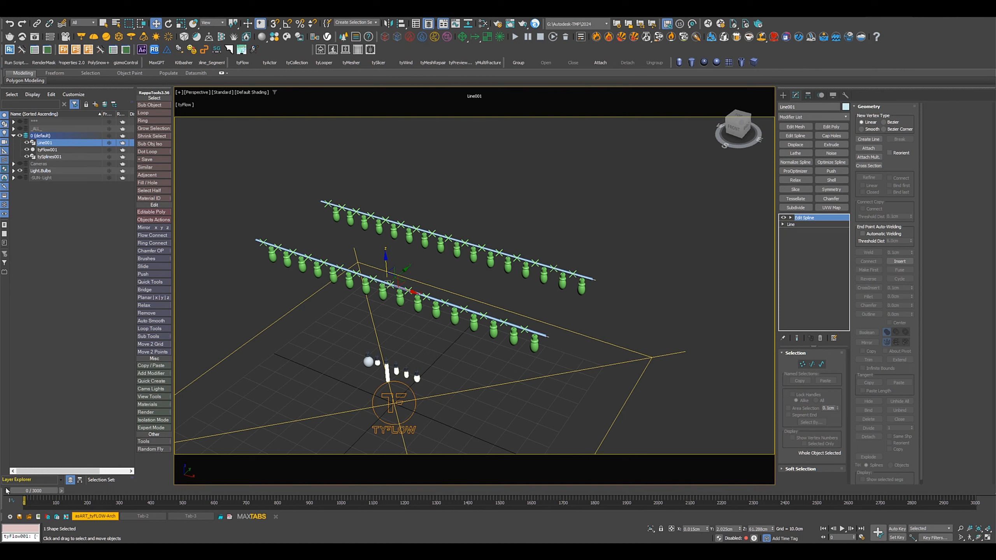
left_click_drag(24, 491, 88, 491)
mouse_move(304, 358)
middle_mouse_down("alt")
mouse_move(362, 355)
mouse_move(316, 358)
middle_mouse_up("alt")
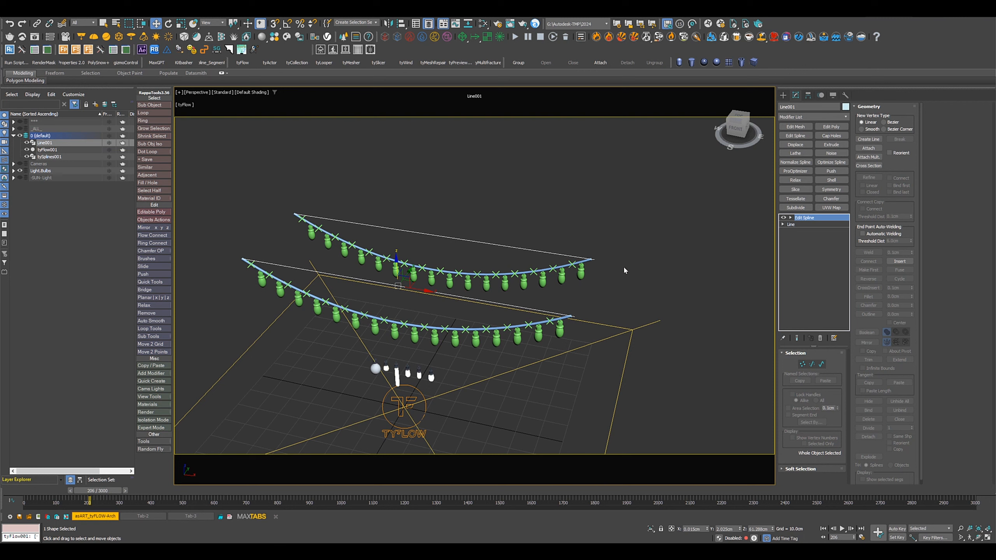
middle_click_drag(624, 270, 556, 306, "alt")
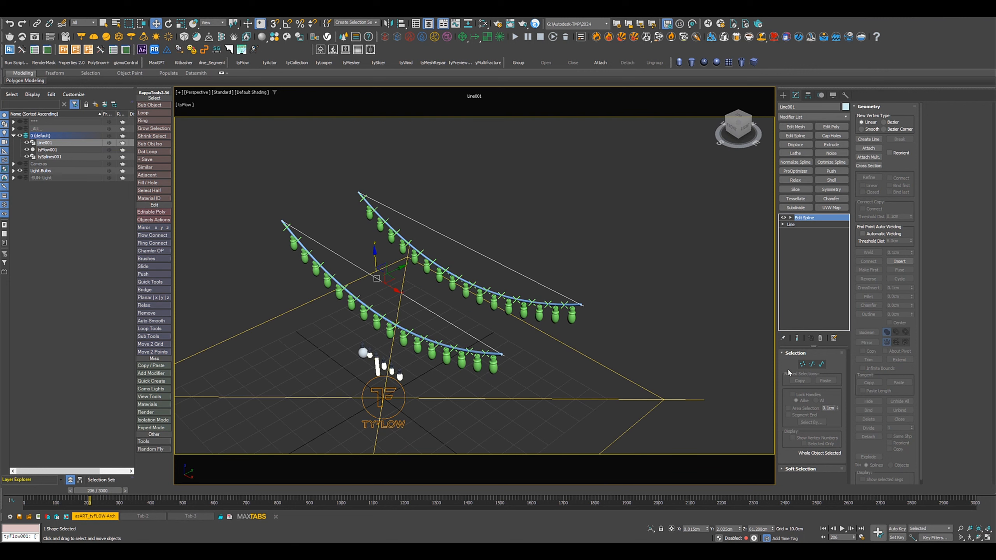
Move the copied spline of Line001 farther from the original at Spline sub-object level, and return to frame 0
left_click(822, 364)
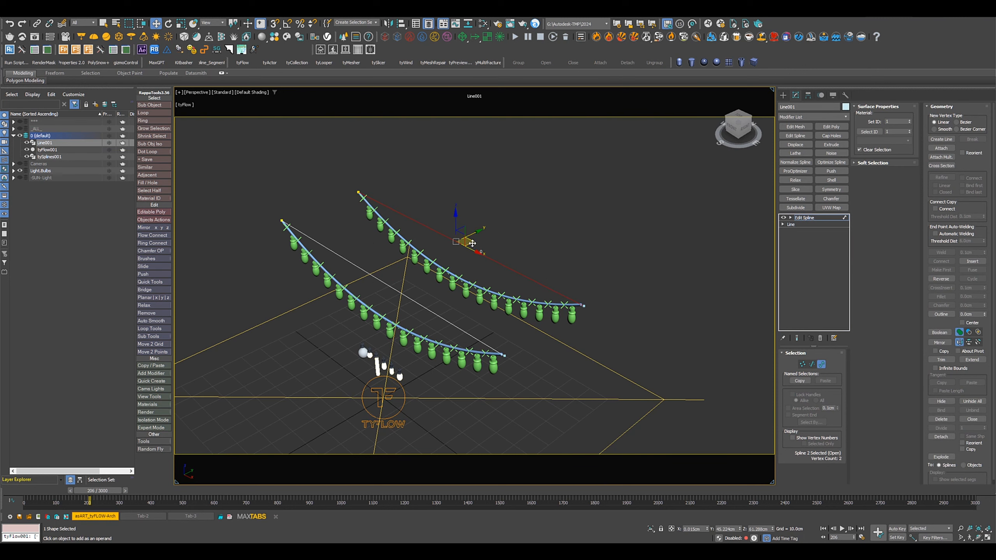
left_click_drag(471, 248, 626, 262)
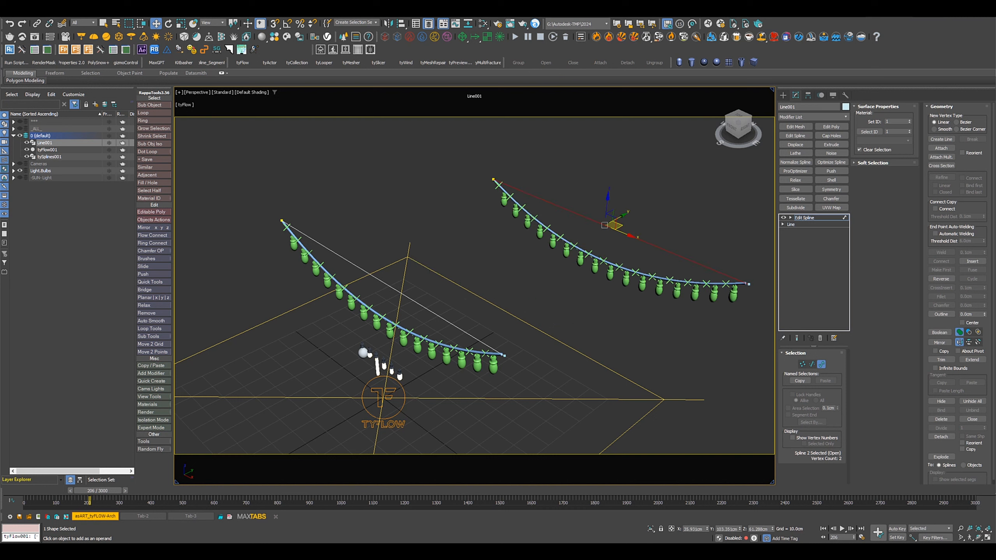
left_click(254, 333)
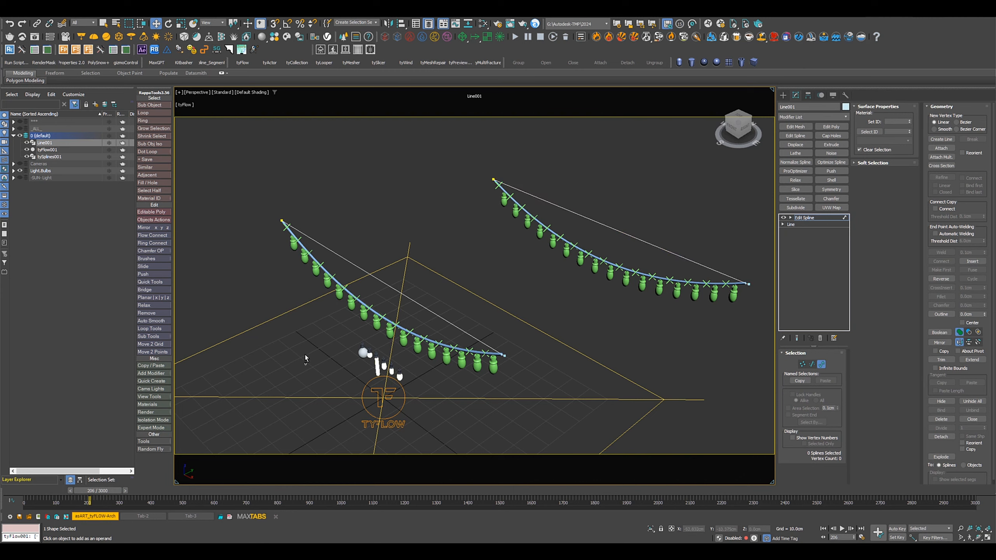
middle_click_drag(309, 356, 314, 347, "alt")
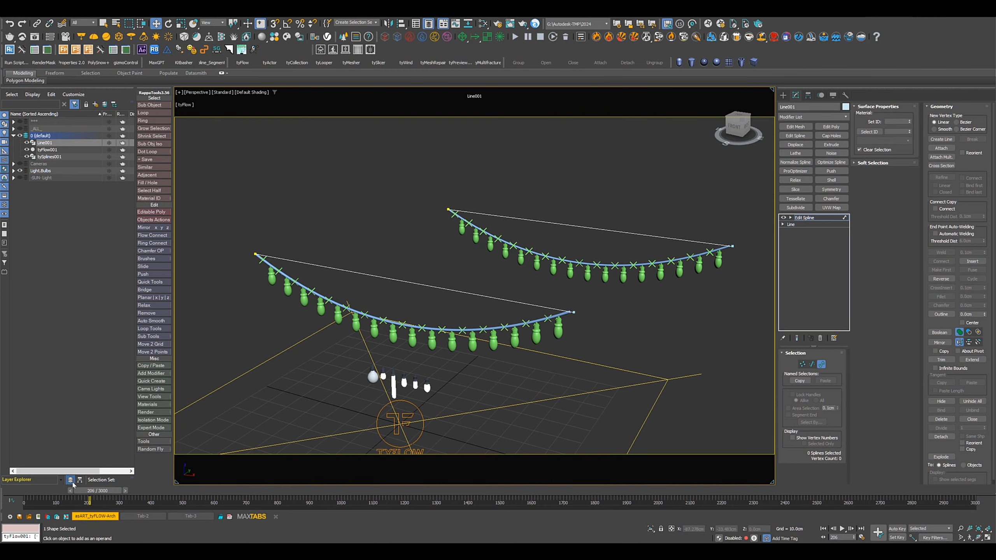
left_click_drag(91, 490, 23, 497)
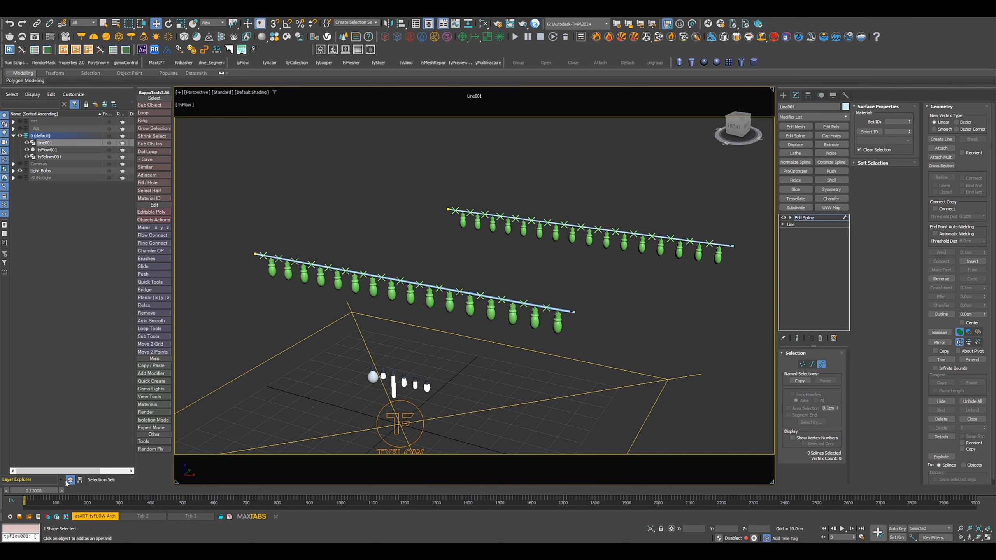
Bring the tyFlow editor on screen and shorten the back spline of Line001 by moving its start vertex inward
left_click_drag(995, 84, 834, 99)
middle_click_drag(510, 194, 341, 168)
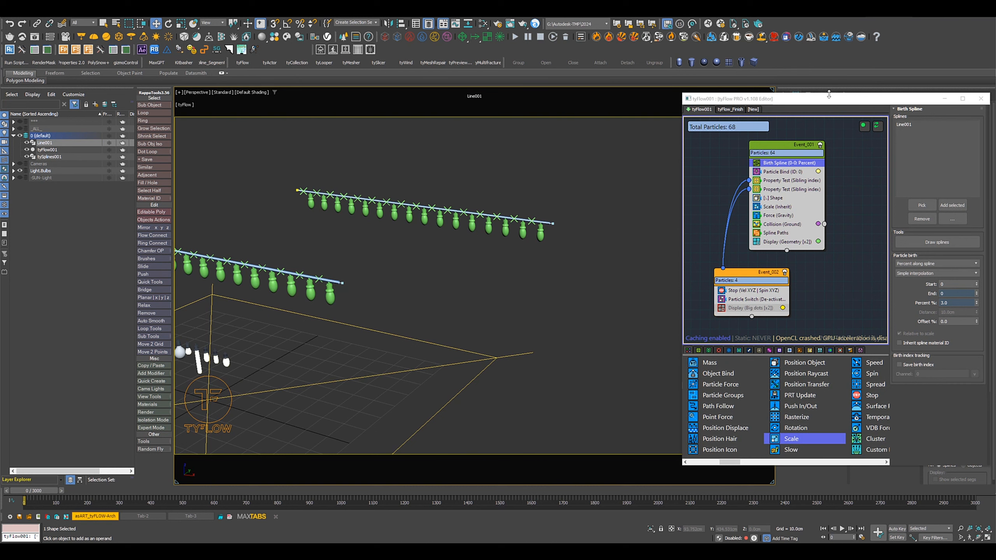
left_click_drag(894, 103, 654, 102)
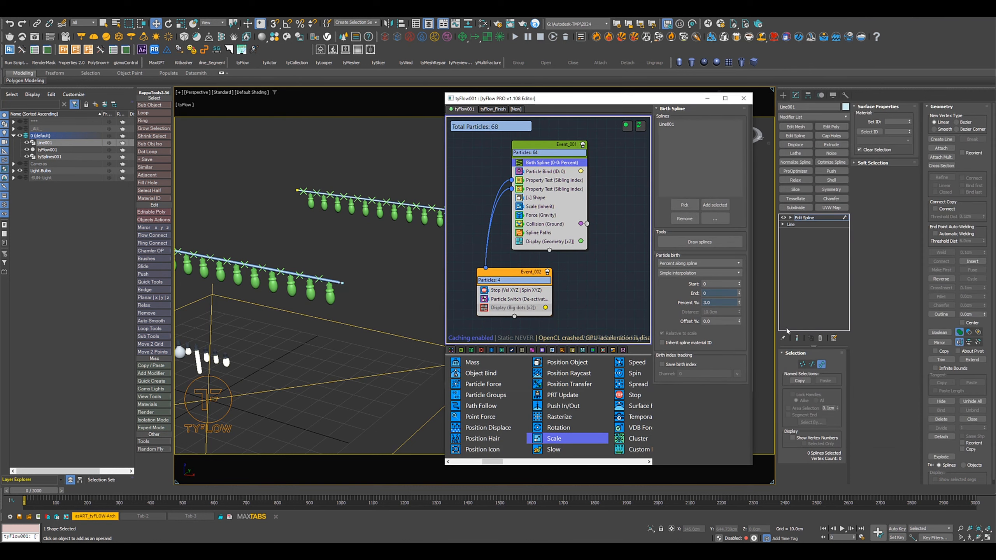
left_click_drag(261, 167, 352, 235)
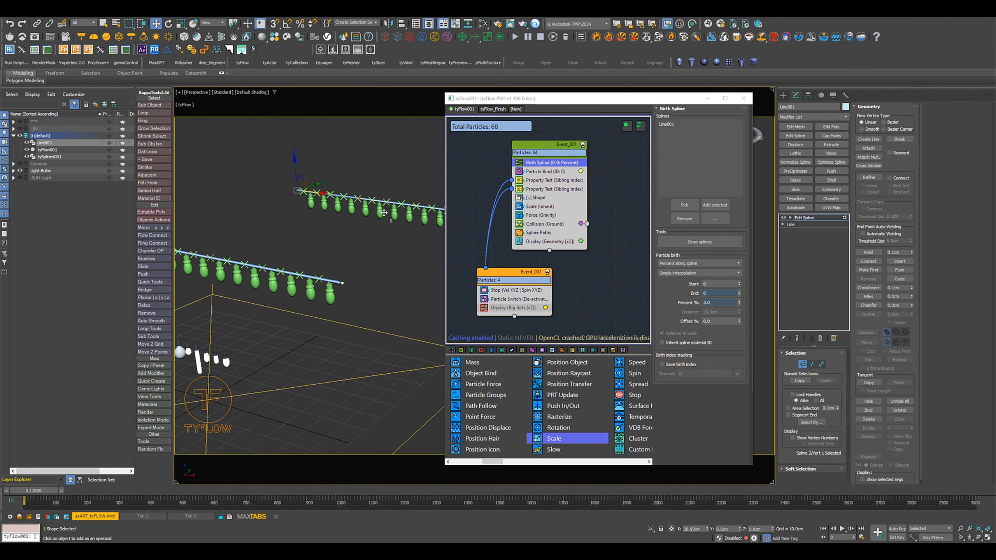
left_click_drag(395, 216, 395, 216)
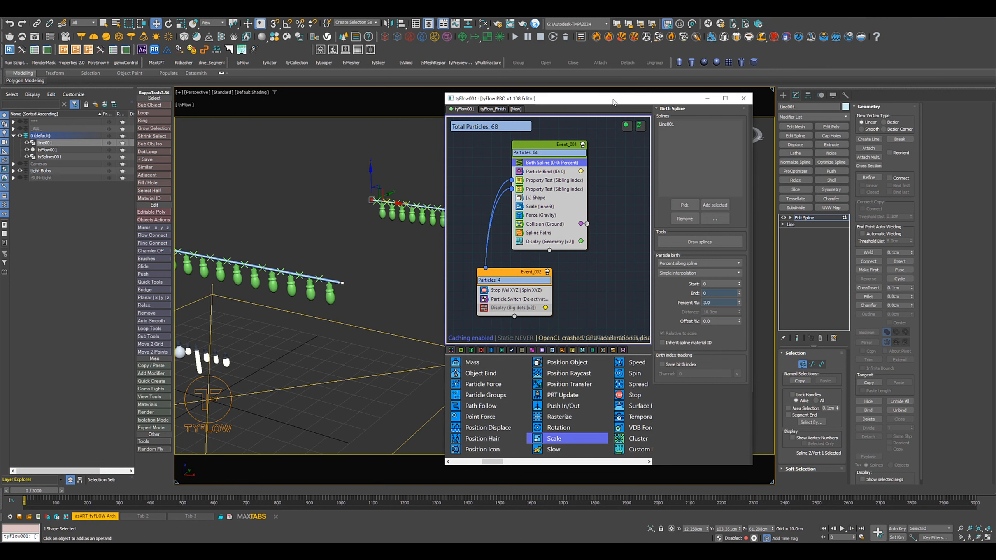
left_click_drag(616, 103, 801, 89)
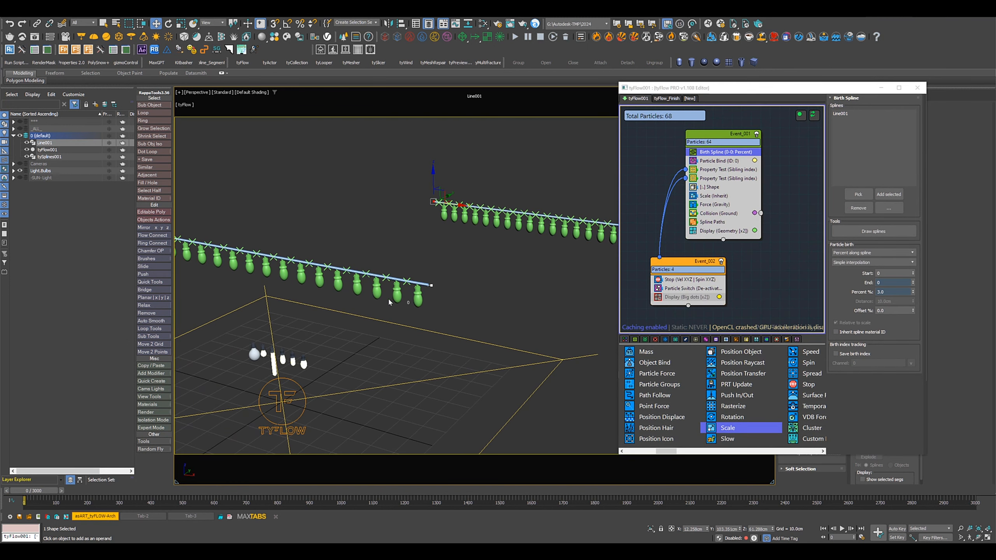
Try Birth Spline Percent values of 2.868 and 3.317 on the two splines of different length, and return to frame 0
scroll(438, 289, "down", 3)
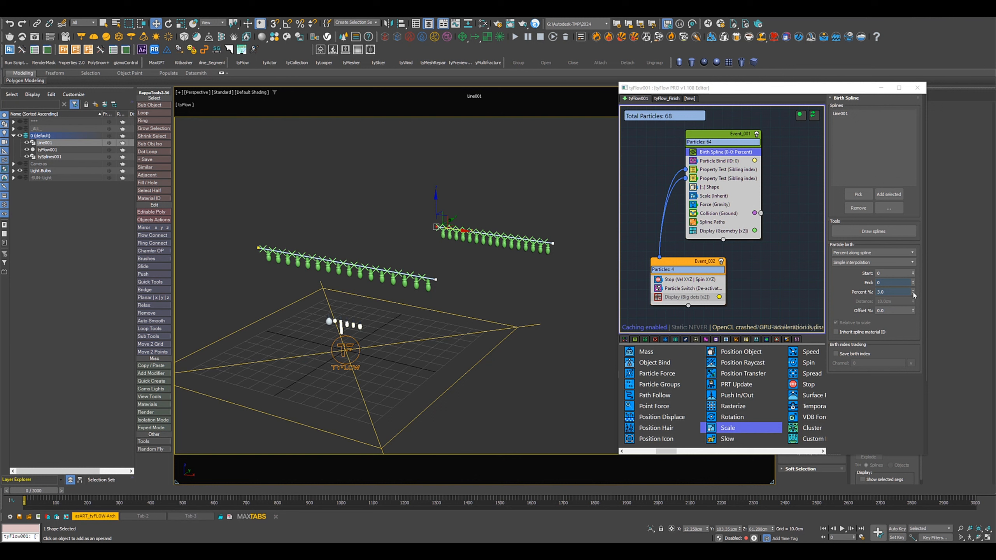
left_click_drag(914, 295, 915, 298)
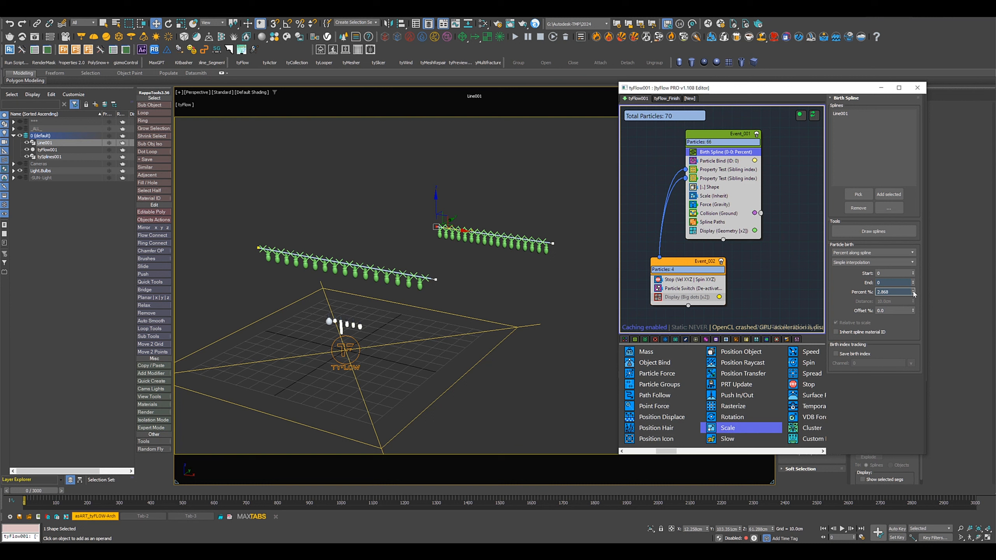
left_click_drag(914, 294, 913, 284)
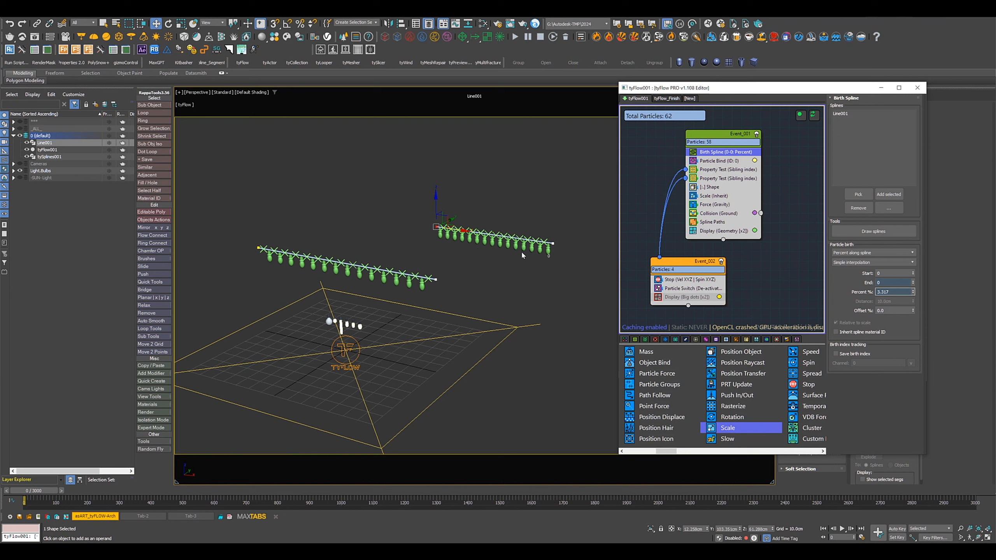
left_click_drag(71, 497, 17, 487)
key("w")
left_click_drag(61, 492, 39, 489)
Lengthen the back spline well past the front one by its start vertex, refresh the flow and set the Birth Spline Percent to 3.083
key("w")
left_click(436, 227)
left_click_drag(256, 201, 199, 191)
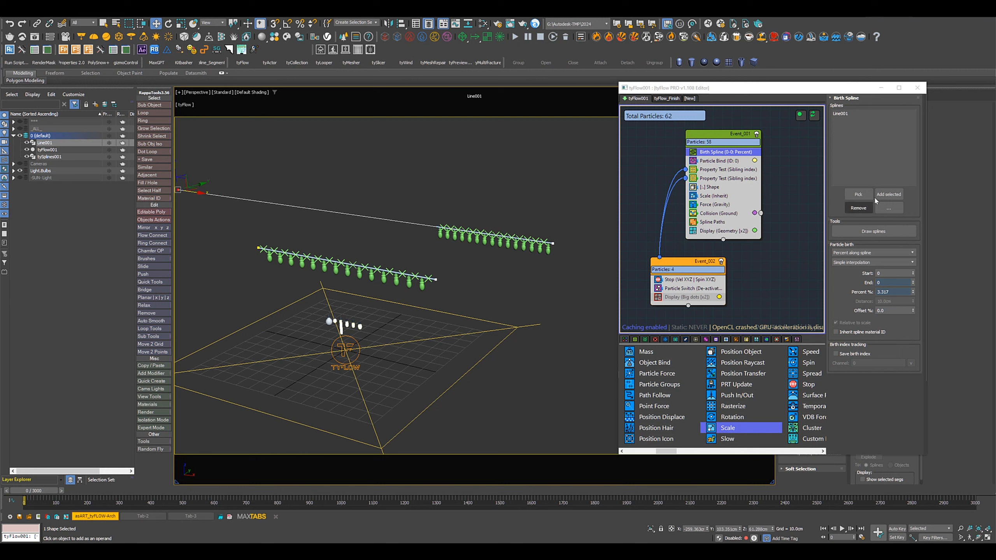
left_click(813, 114)
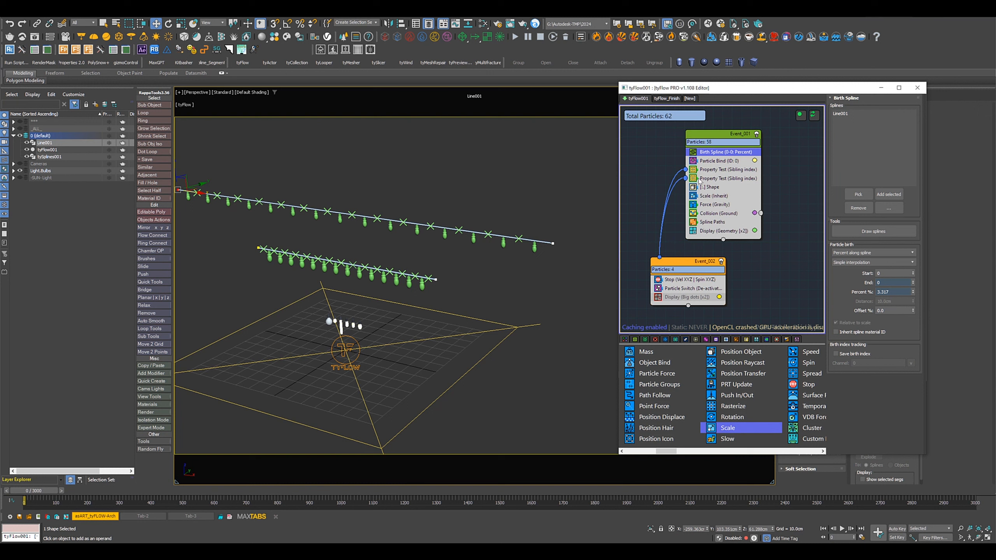
left_click_drag(914, 294, 917, 297)
scroll(532, 294, "down", 3)
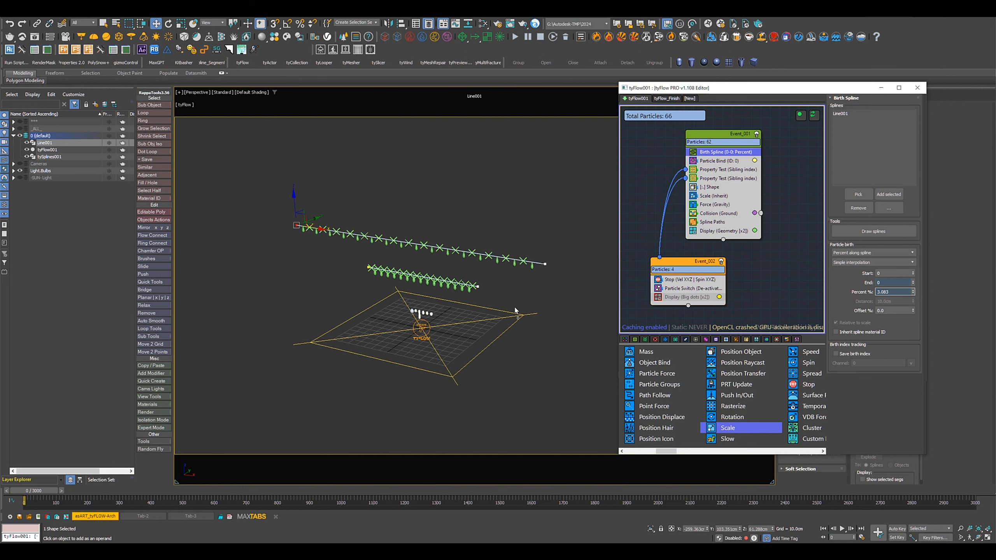
Disable Event_001 and Event_002 of the flow and move both events out of the way in the editor
left_click(757, 134)
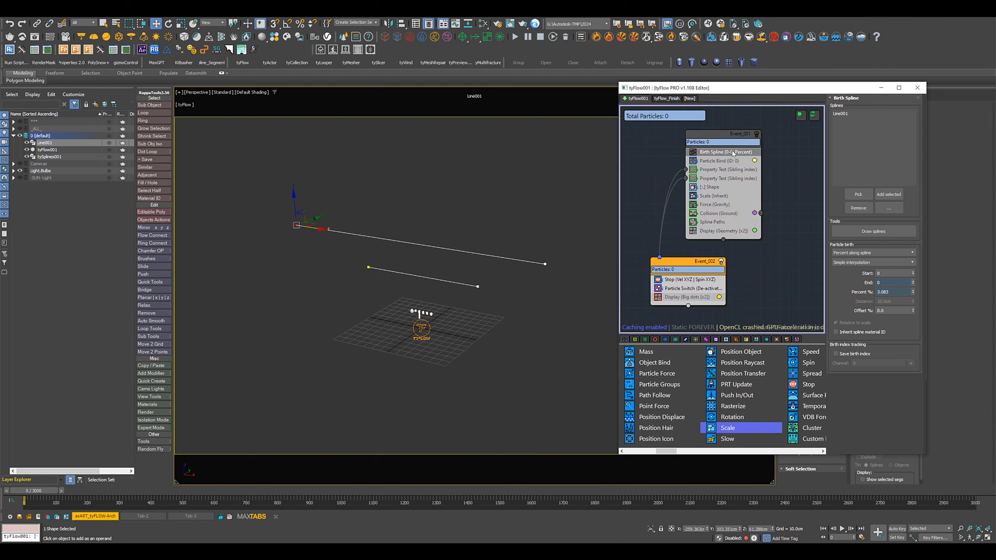
left_click_drag(724, 137, 676, 138)
left_click_drag(694, 263, 673, 253)
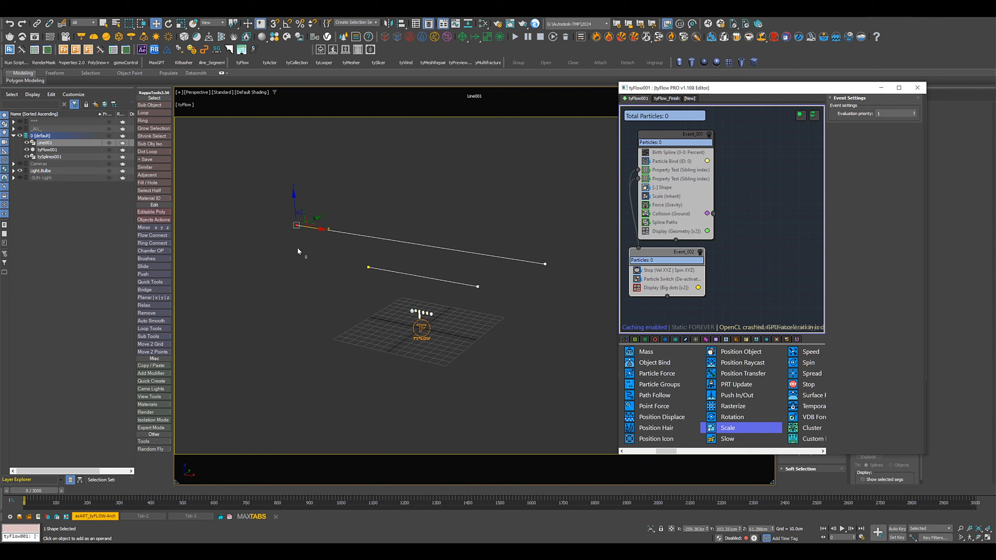
Hide the Line001 spline and the Light.Bulbs layer in the scene
left_click(27, 143)
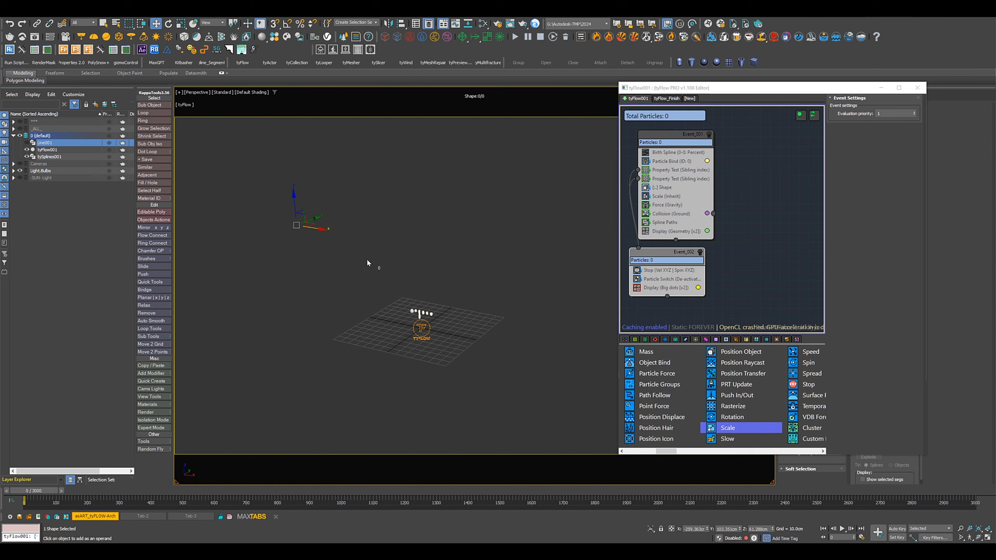
left_click(19, 170)
middle_click_drag(358, 321, 415, 290, "alt")
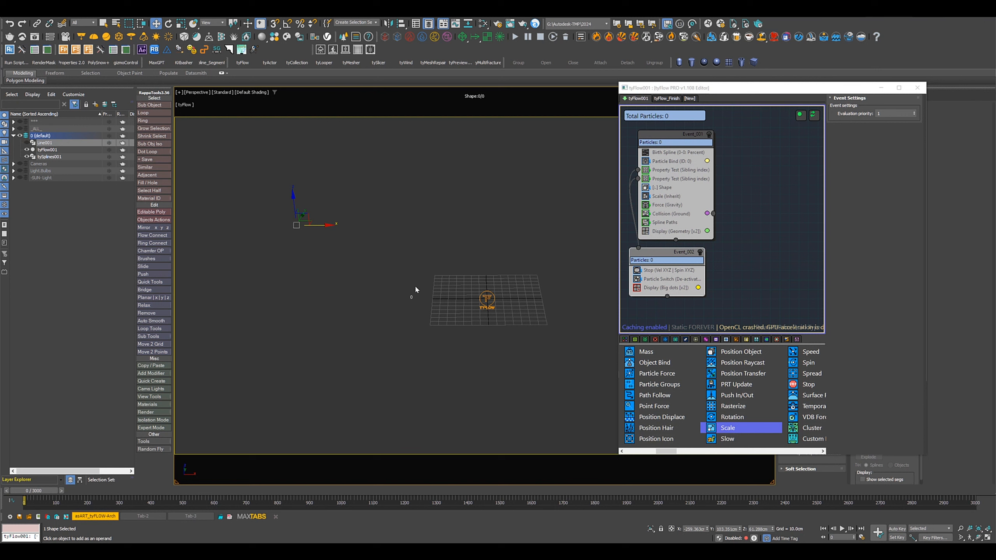
Select tyFlow001 and resize the flow editor window so that it no longer covers the object's parameters
left_click(49, 150)
middle_click_drag(514, 340, 473, 367)
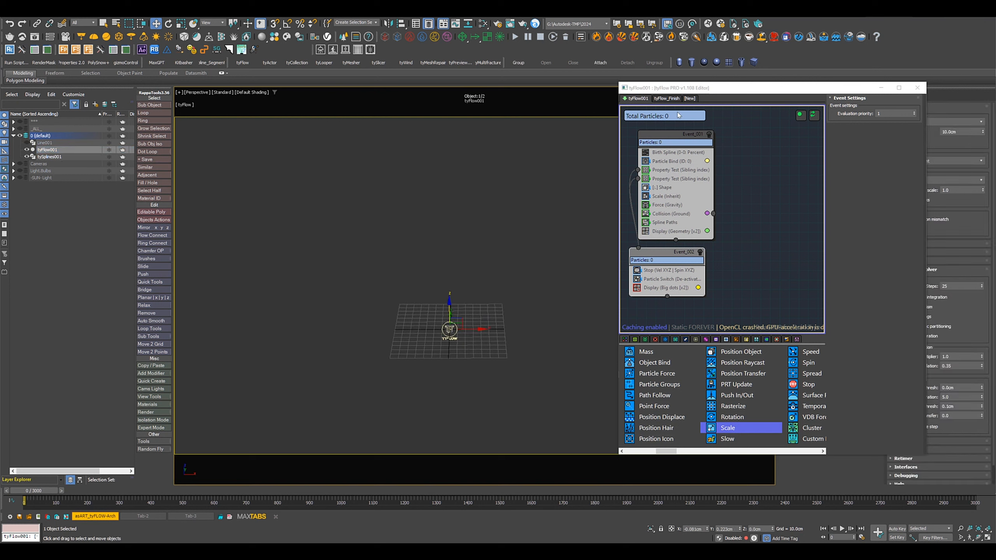
left_click(740, 143)
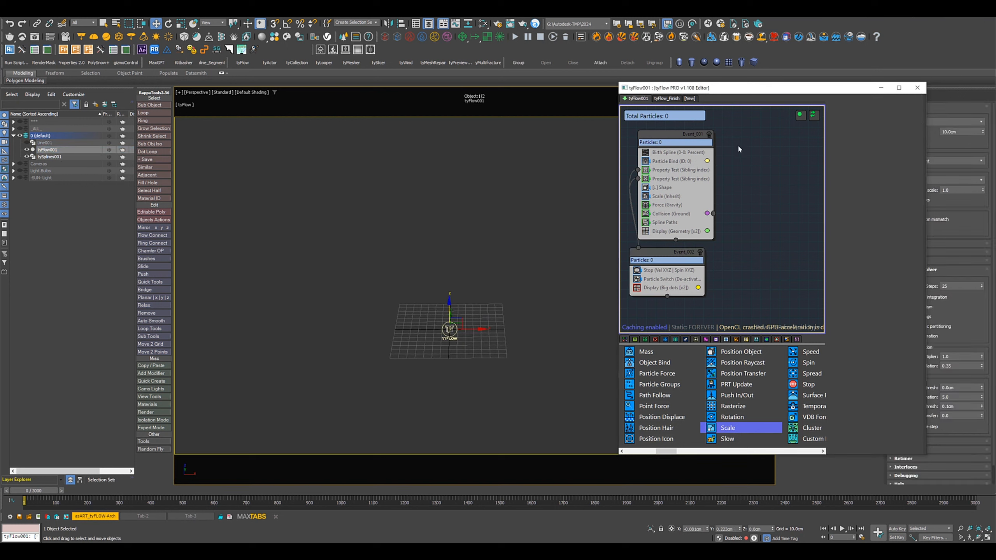
middle_click_drag(742, 165, 732, 166)
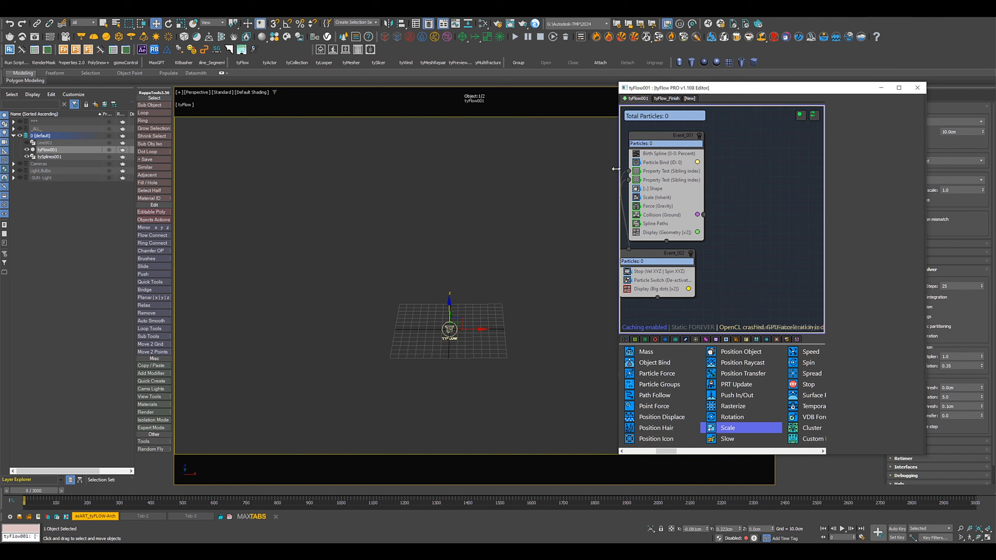
left_click_drag(621, 172, 475, 173)
middle_click_drag(288, 316, 291, 299, "alt")
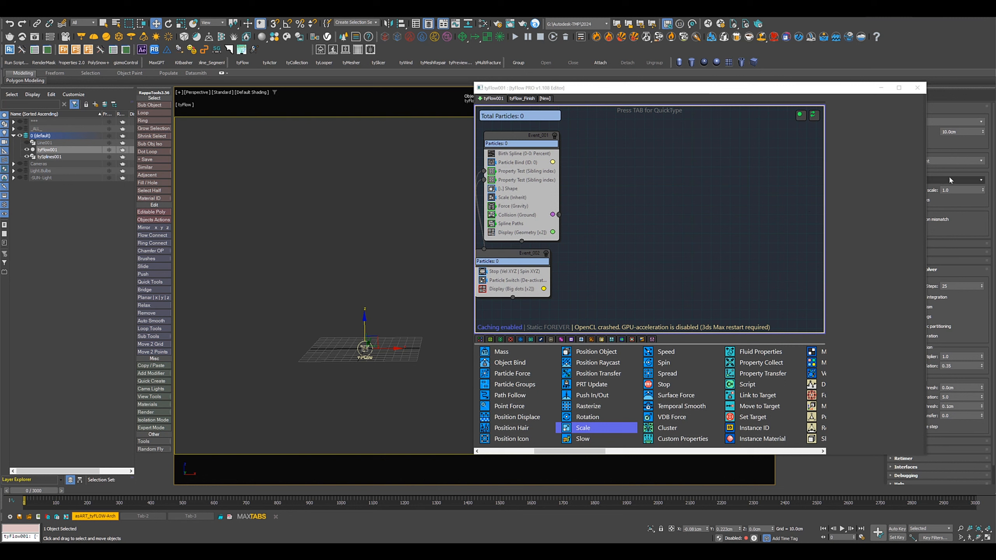
left_click_drag(927, 181, 764, 182)
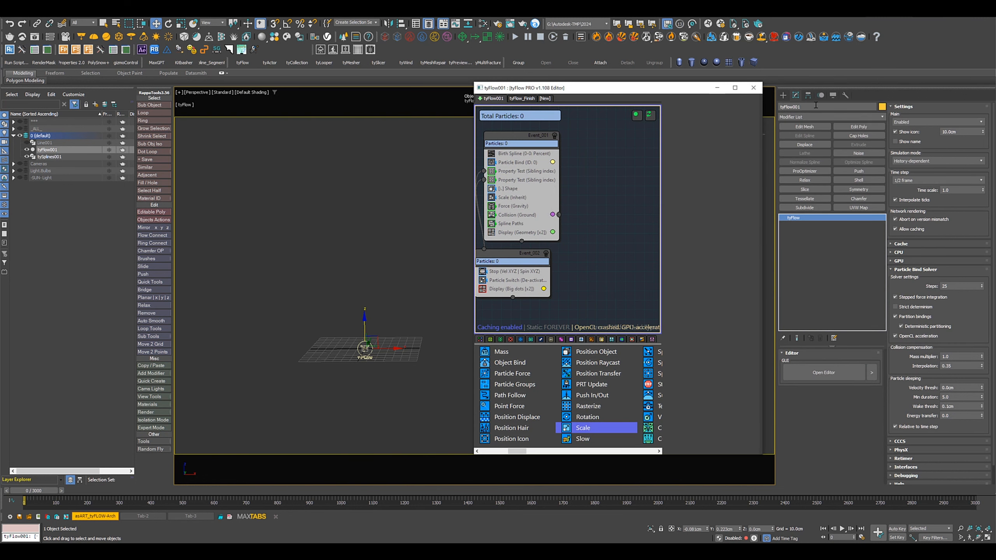
Create a Point helper on the grid beside the tyFlow icon and name it _Helper.A
left_click(783, 95)
left_click(824, 107)
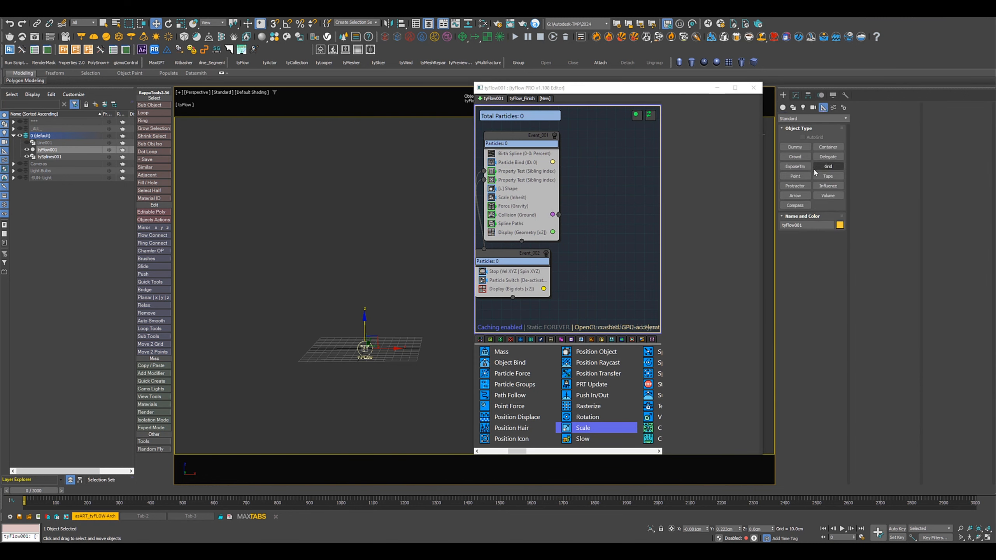
left_click(795, 176)
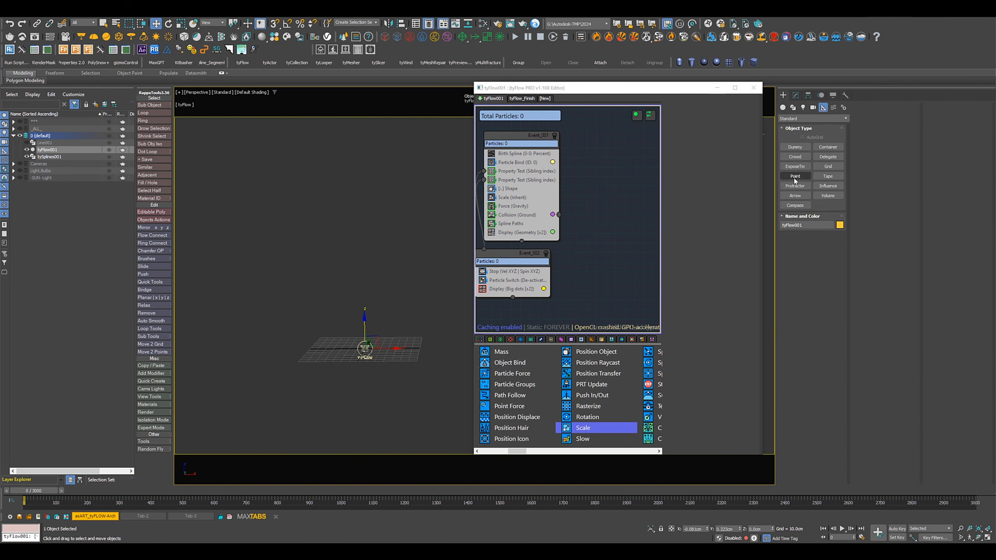
left_click(324, 349)
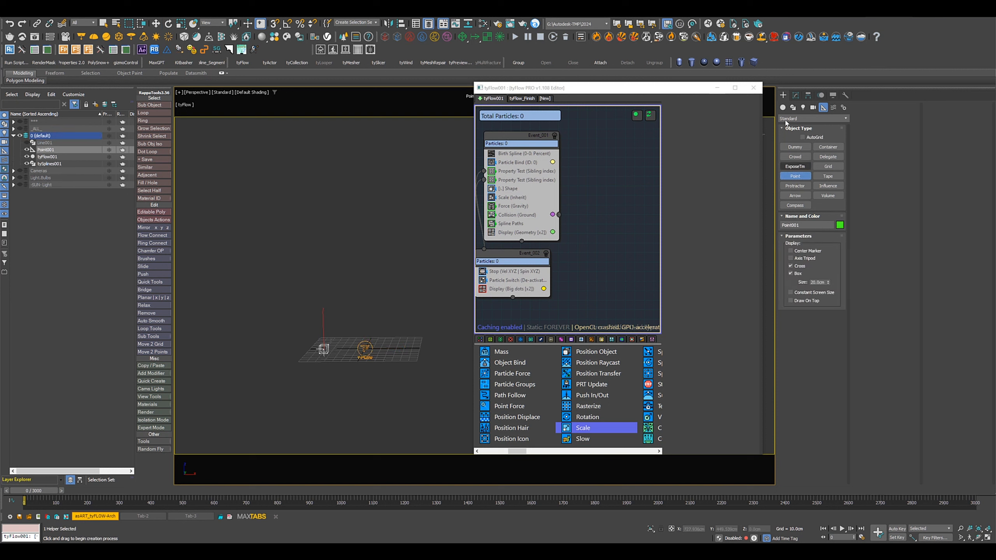
left_click(796, 95)
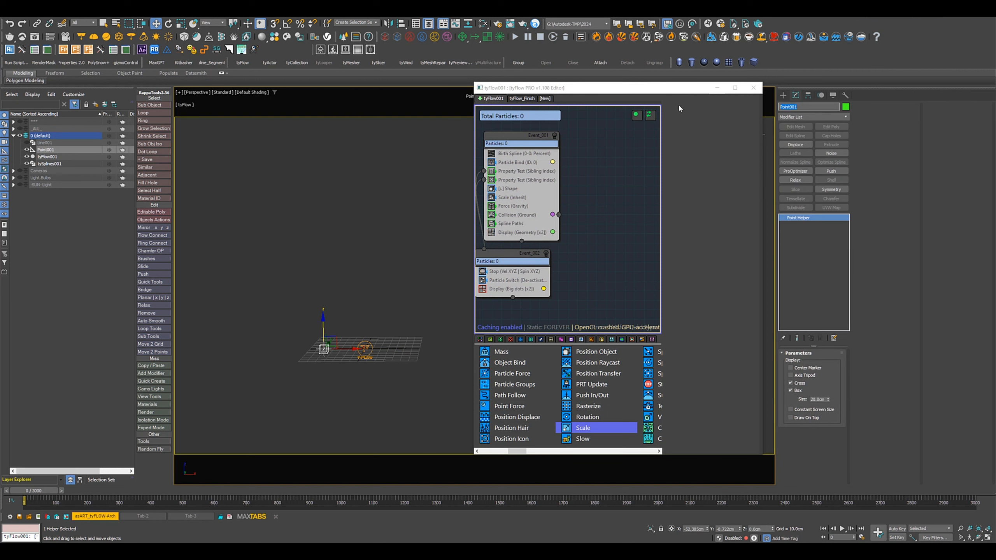
type("_Helper.A")
key("Return")
Position _Helper.A at X -100 cm, Y 0 cm and Z 100 cm
double_click(685, 529)
type("-100")
key("Return")
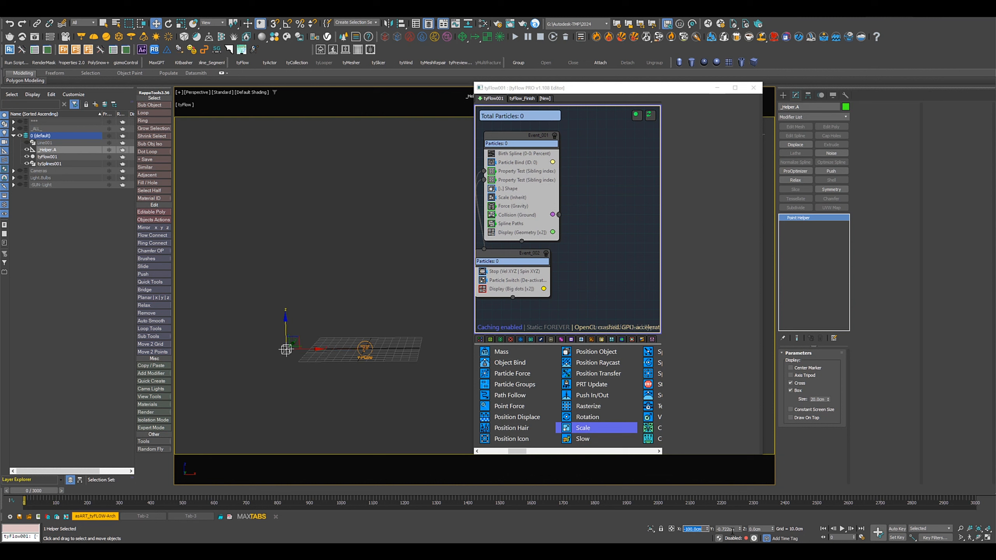
right_click(740, 530)
double_click(758, 529)
type("100")
key("Return")
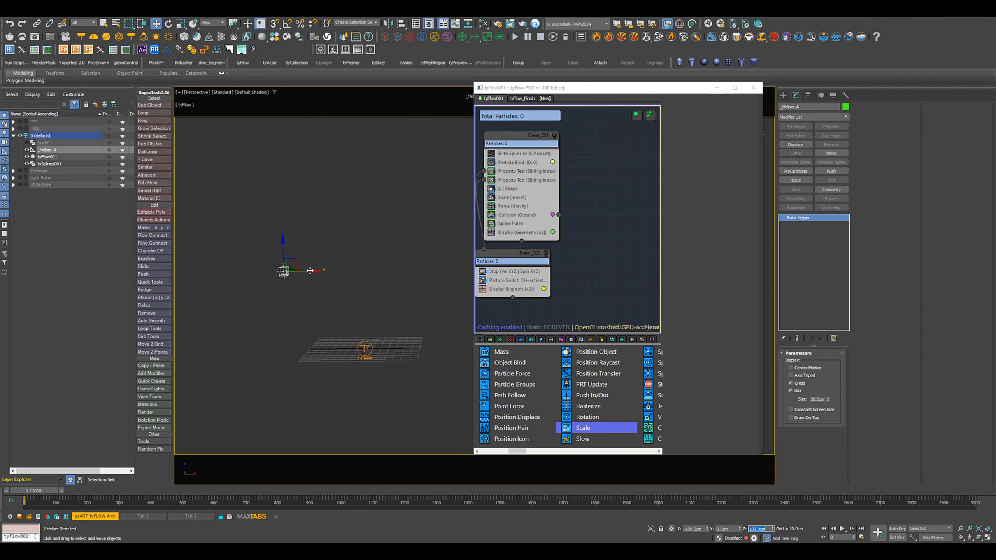
Clone _Helper.A along X as an instance named _Helper.B and set its X position to 100 cm
left_click_drag(310, 275, 433, 279, "shift")
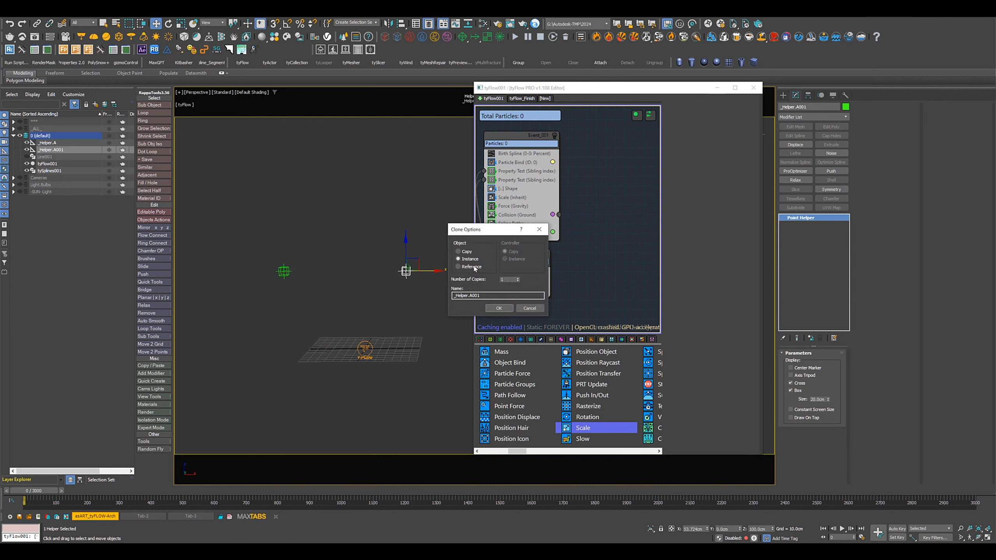
left_click(495, 295)
type("B")
left_click(502, 309)
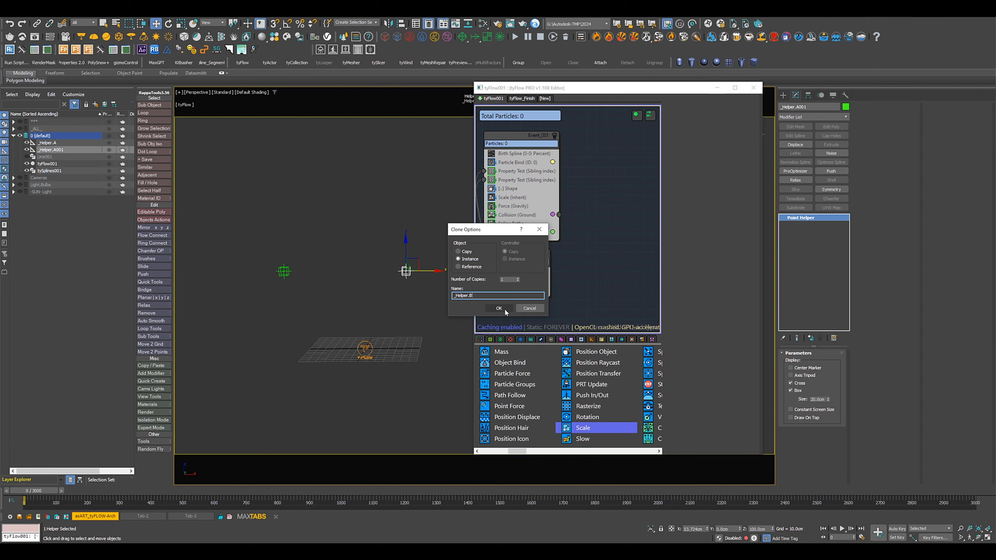
type("100")
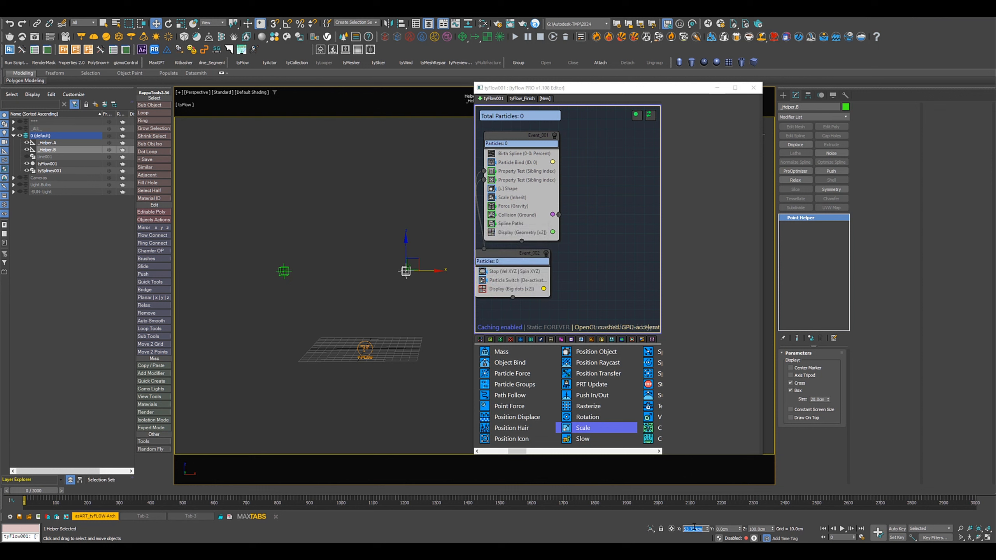
key("Return")
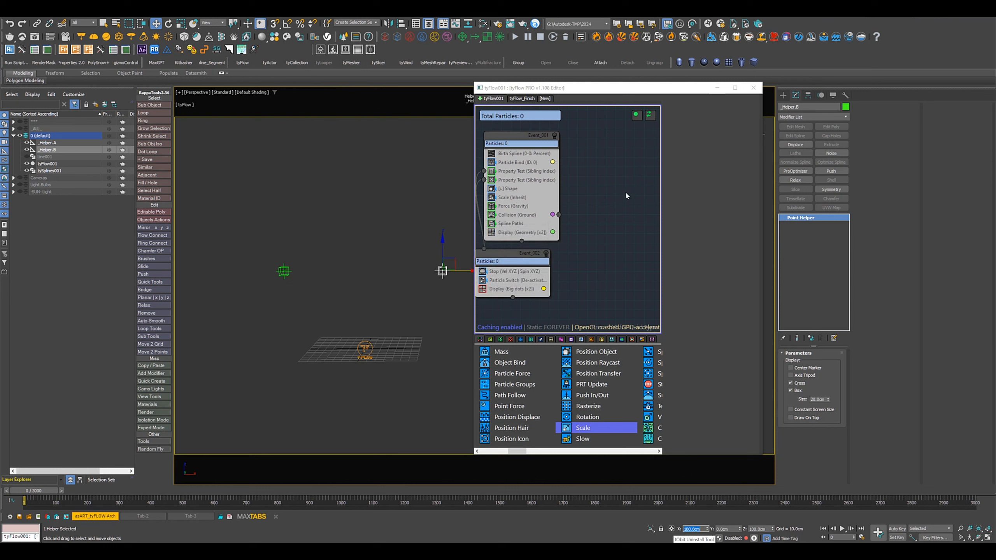
Add a Birth operator as a new event in empty editor space and set its birth end frame to 0
scroll(378, 278, "up", 3)
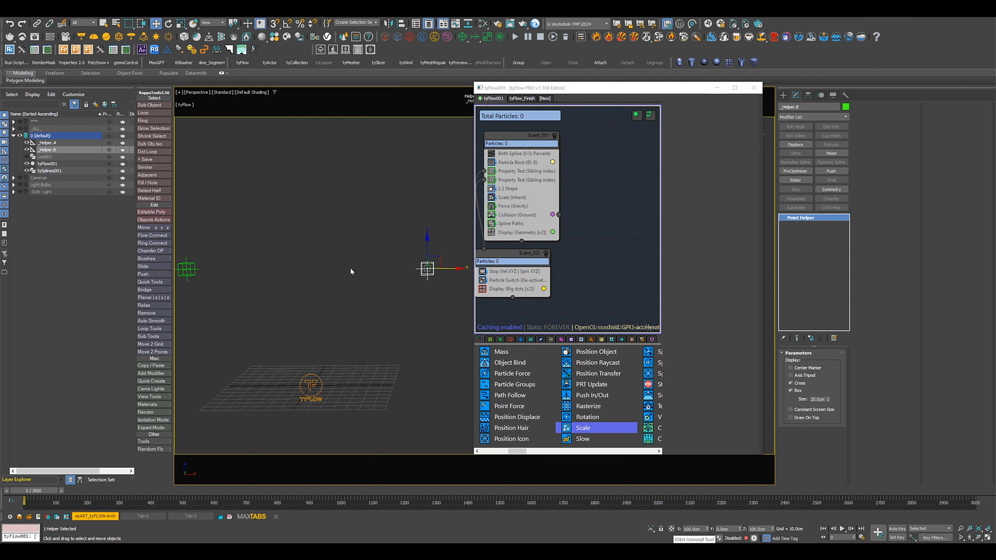
middle_click_drag(352, 271, 369, 222)
scroll(608, 195, "down", 2)
middle_click_drag(608, 195, 514, 186)
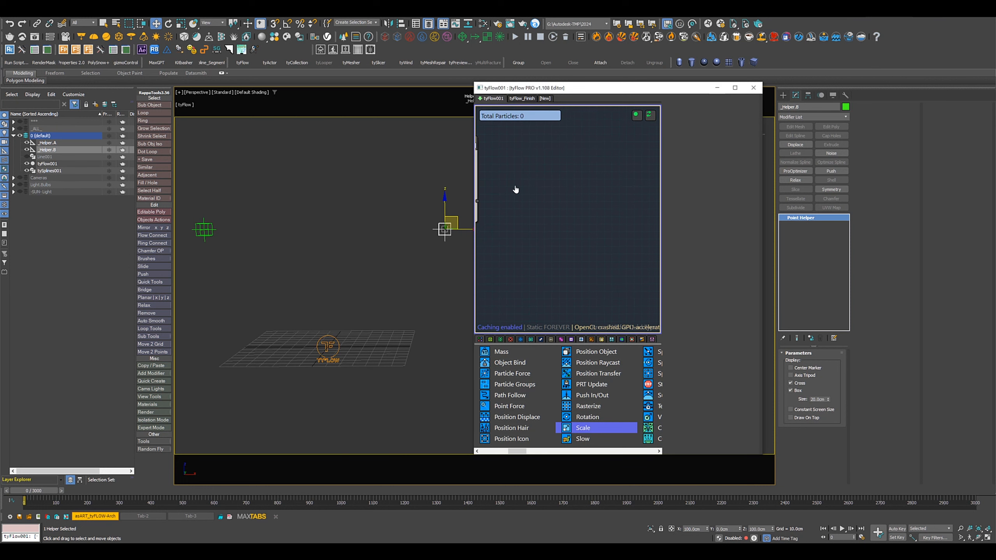
scroll(526, 388, "up", 3)
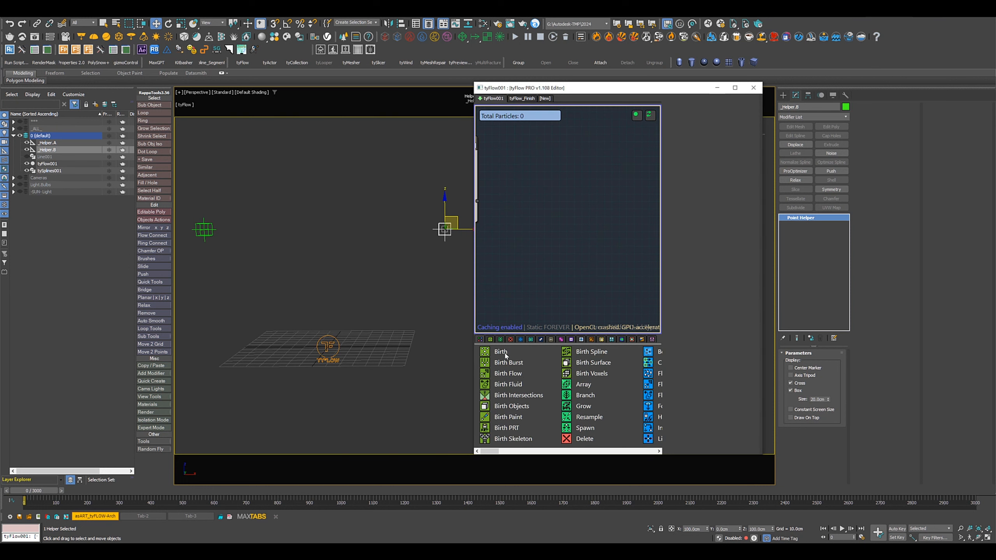
left_click_drag(506, 356, 536, 138)
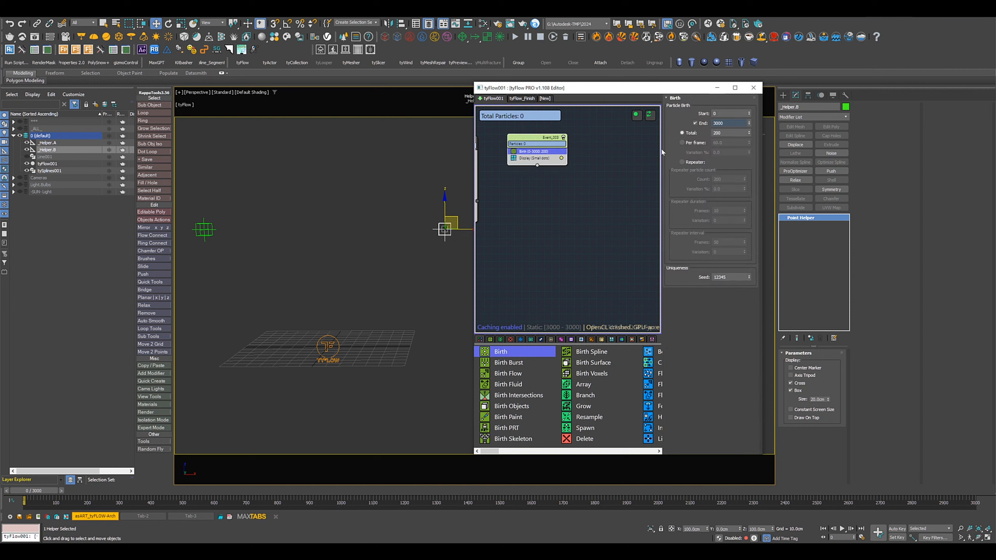
left_click(726, 113)
key("Tab")
type("0")
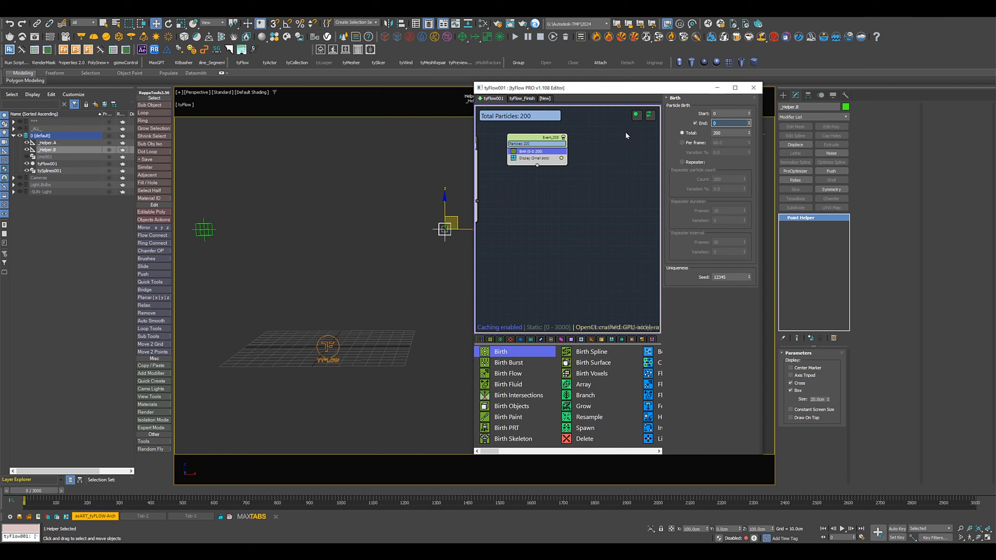
Set the Birth operator's total particle count to 1
key("Tab")
type("1")
key("Return")
scroll(551, 167, "up", 5)
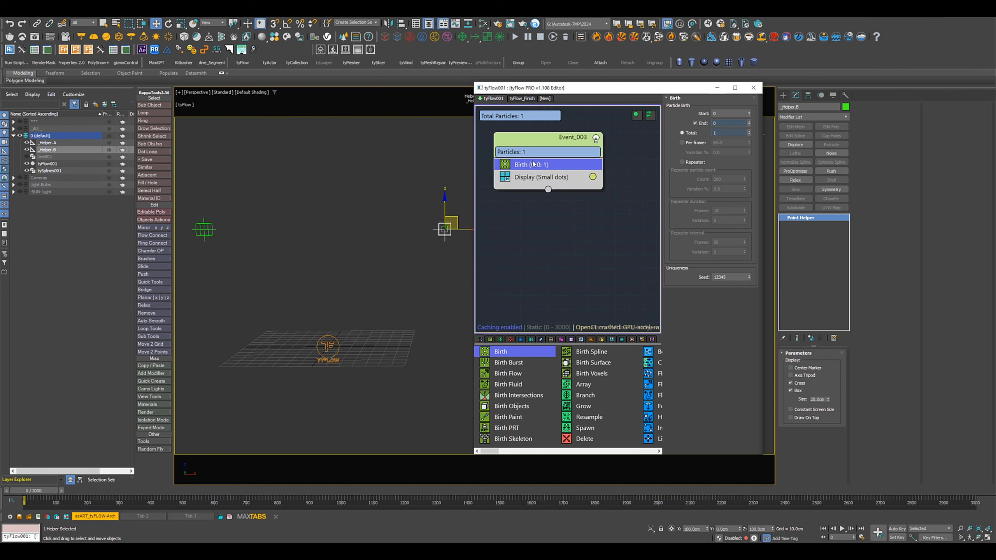
Add a Position Object operator below Birth, assign _Helper.A as its object, and set the location to Pivots (in order)
scroll(574, 356, "down", 2)
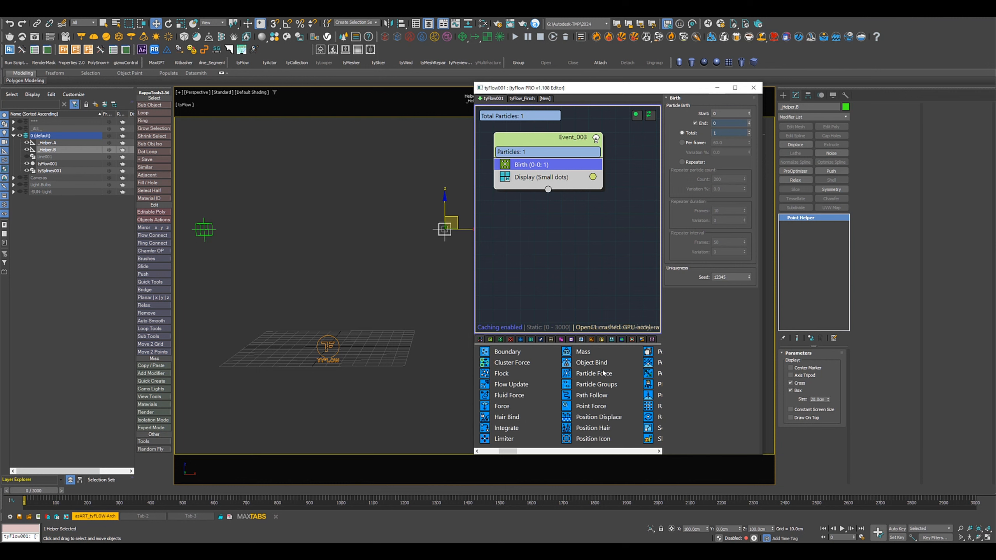
scroll(603, 370, "down", 2)
left_click_drag(509, 356, 554, 178)
left_click(693, 212)
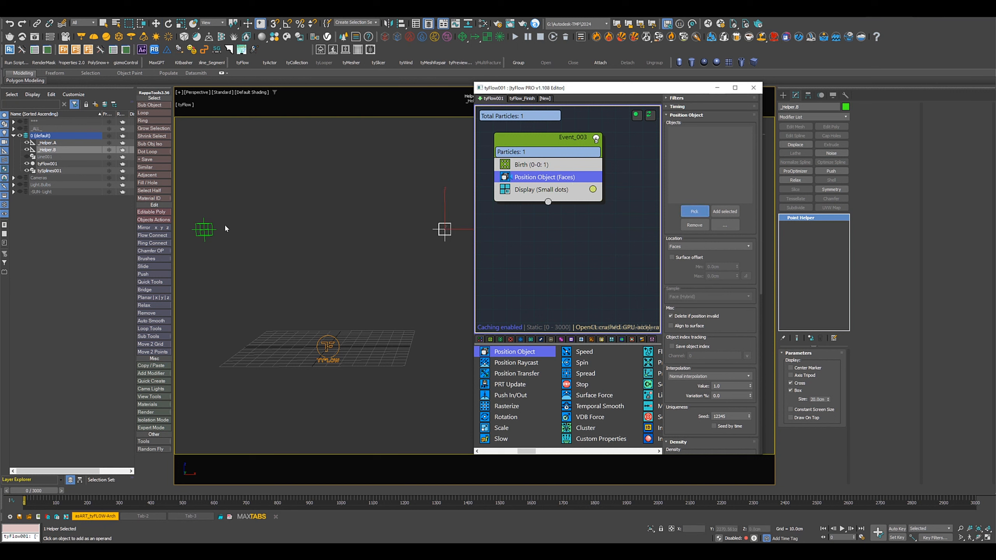
left_click(204, 229)
left_click(690, 247)
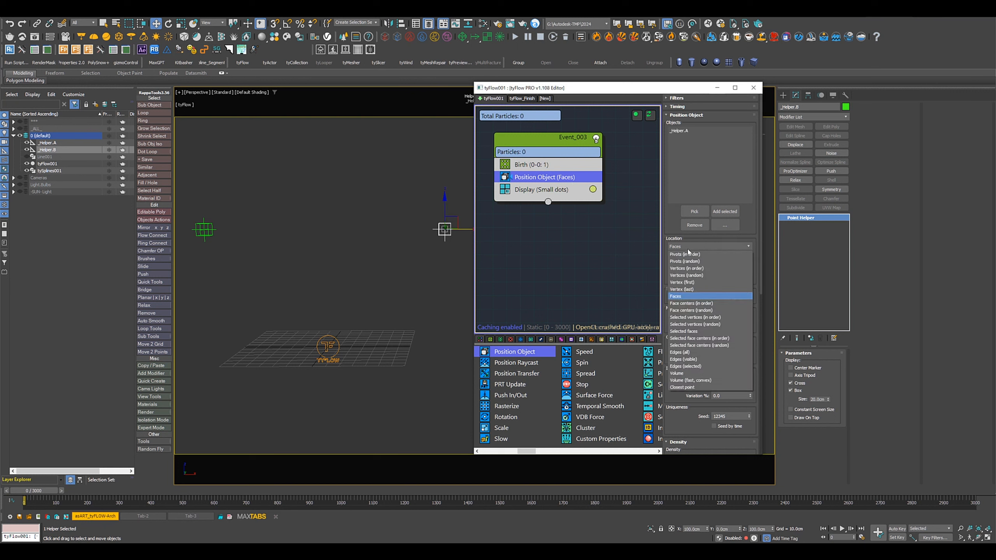
left_click(690, 256)
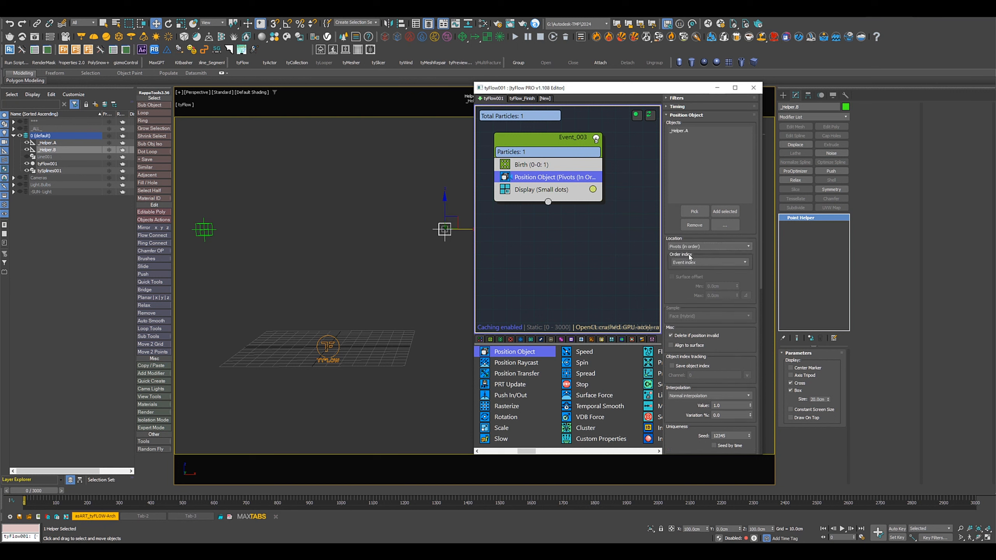
Set the birth event's Display to large dots with a size multiplier of 3 and a blue colour
left_click(556, 190)
left_click(702, 113)
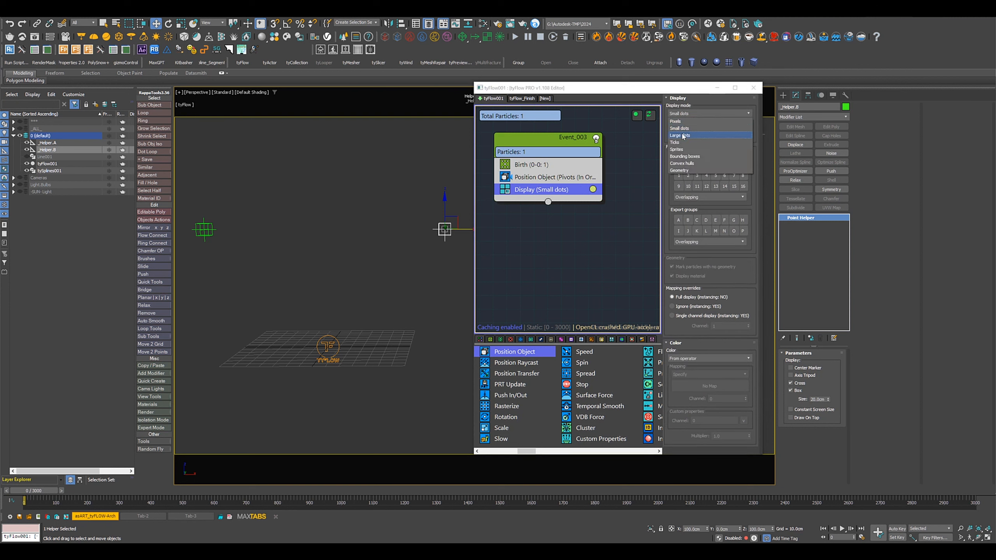
left_click(686, 132)
type("3")
key("Return")
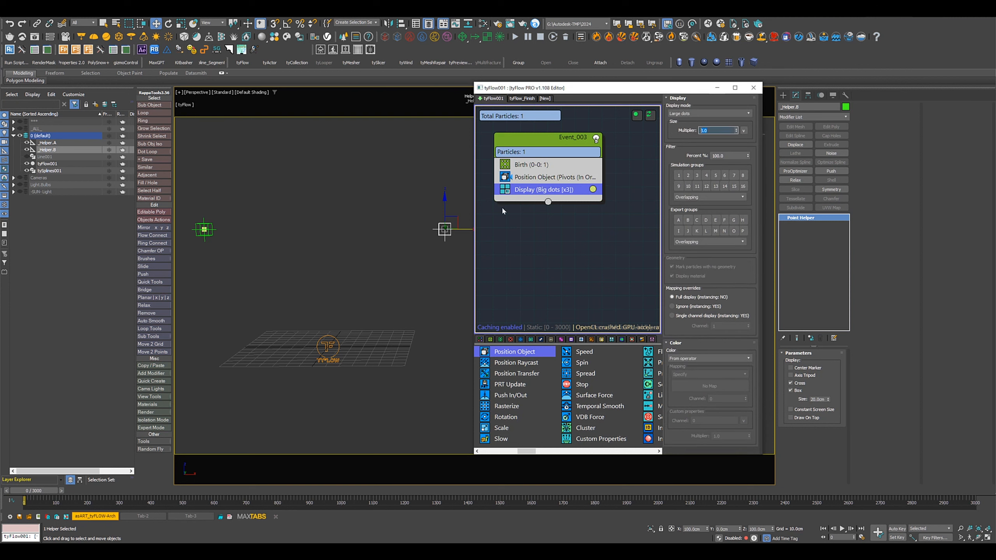
left_click(592, 189)
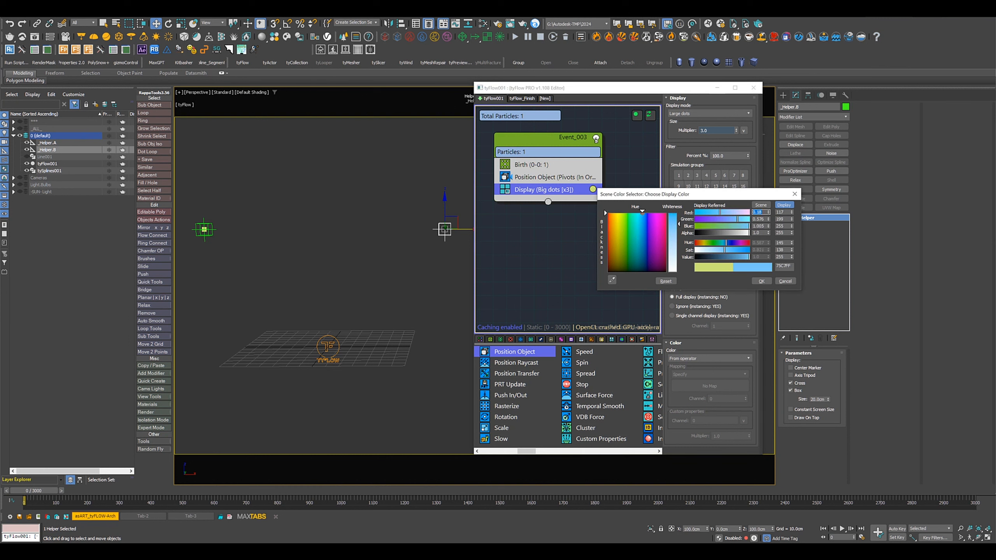
left_click_drag(679, 224, 679, 212)
left_click(761, 281)
Hide _Helper.A to inspect the particle at its pivot
scroll(226, 235, "up", 3)
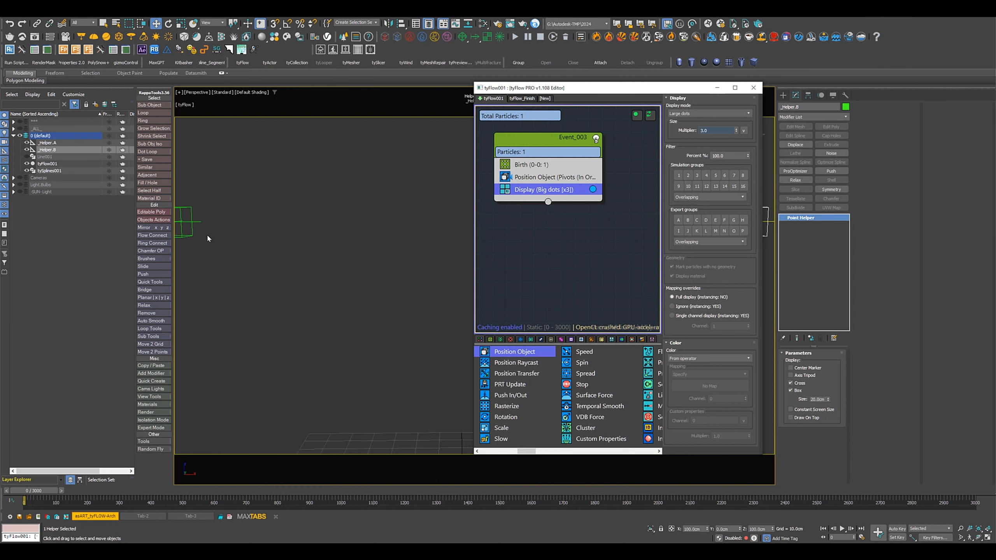
middle_click_drag(227, 240, 301, 251)
scroll(300, 251, "up", 4)
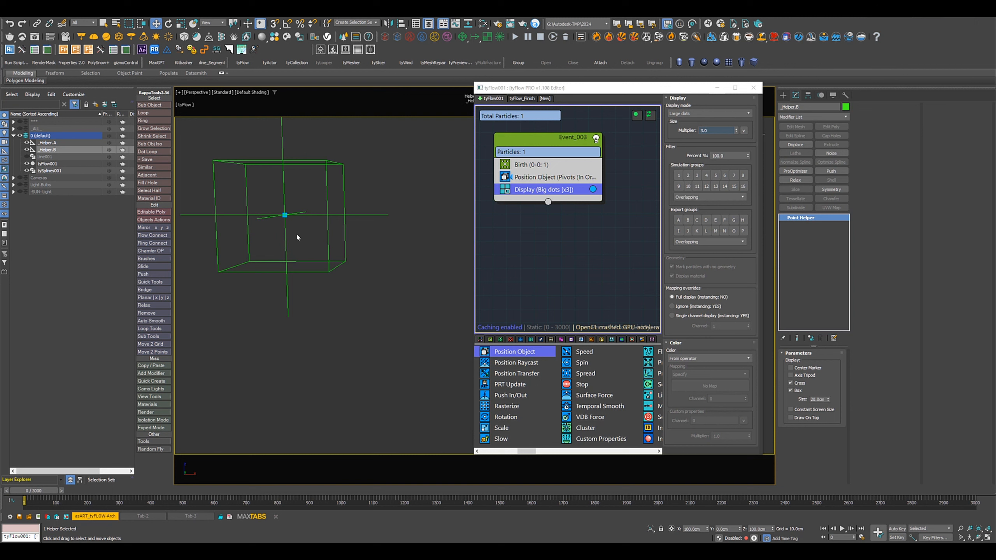
left_click(27, 143)
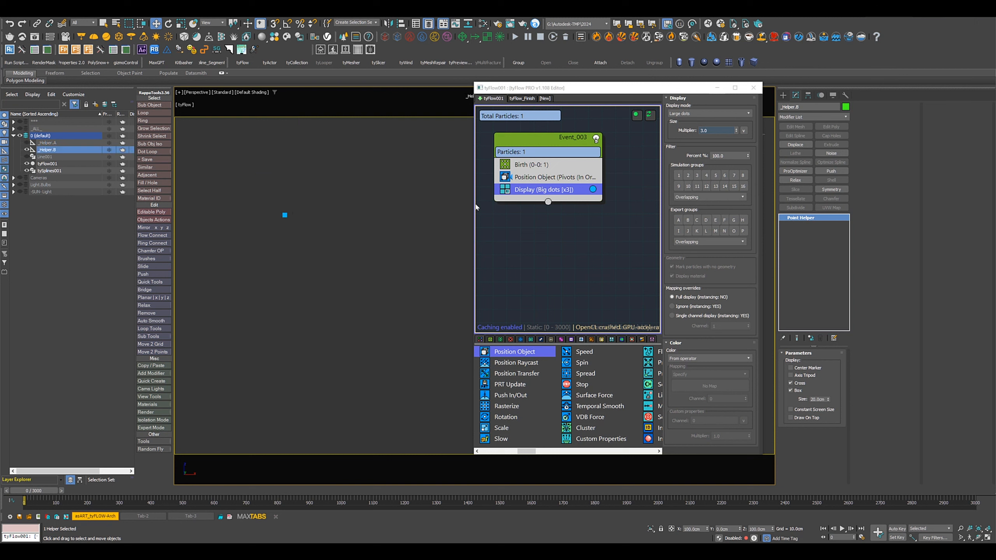
Create a new event fed by a Send Out operator from the birth event and place it beside that event
scroll(548, 211, "down", 3)
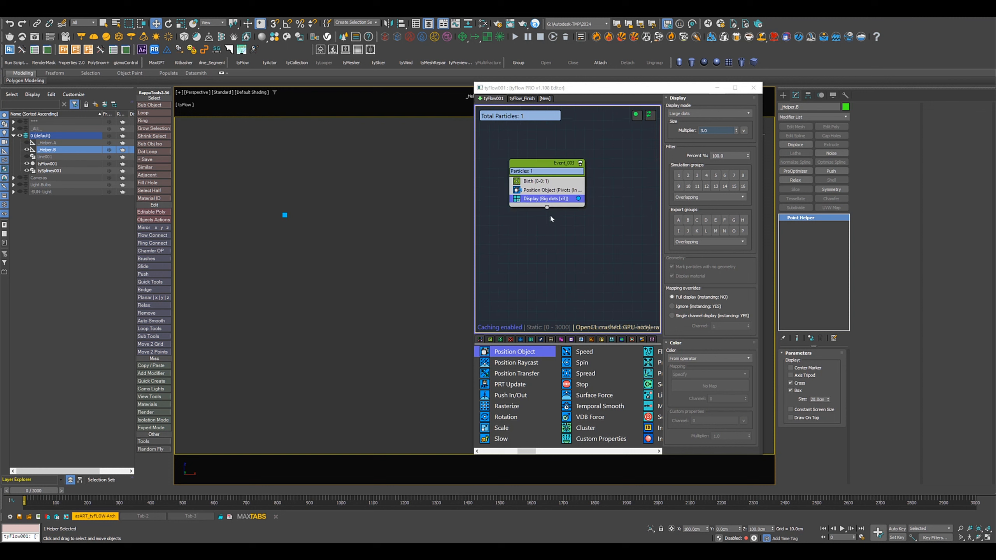
left_click_drag(548, 208, 582, 236)
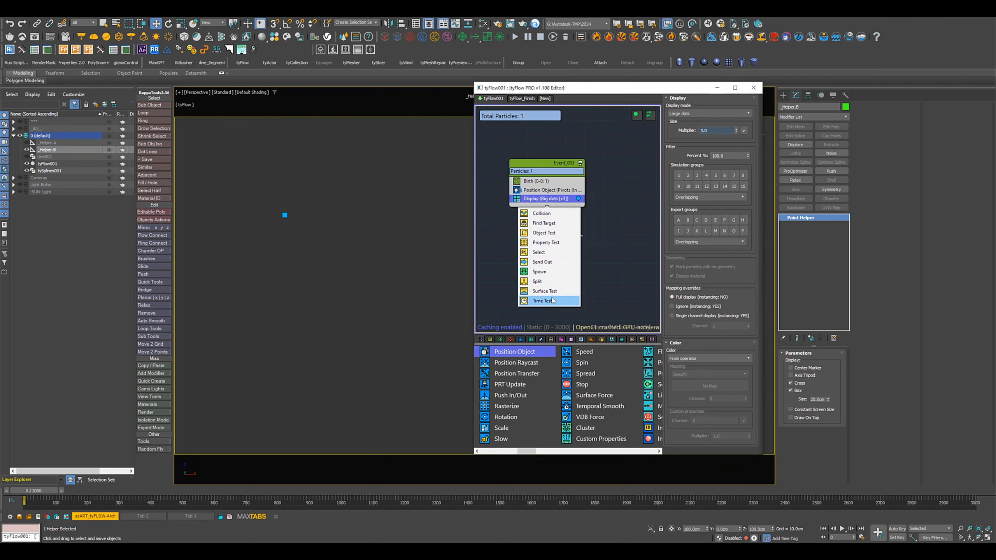
middle_click_drag(593, 292, 549, 288)
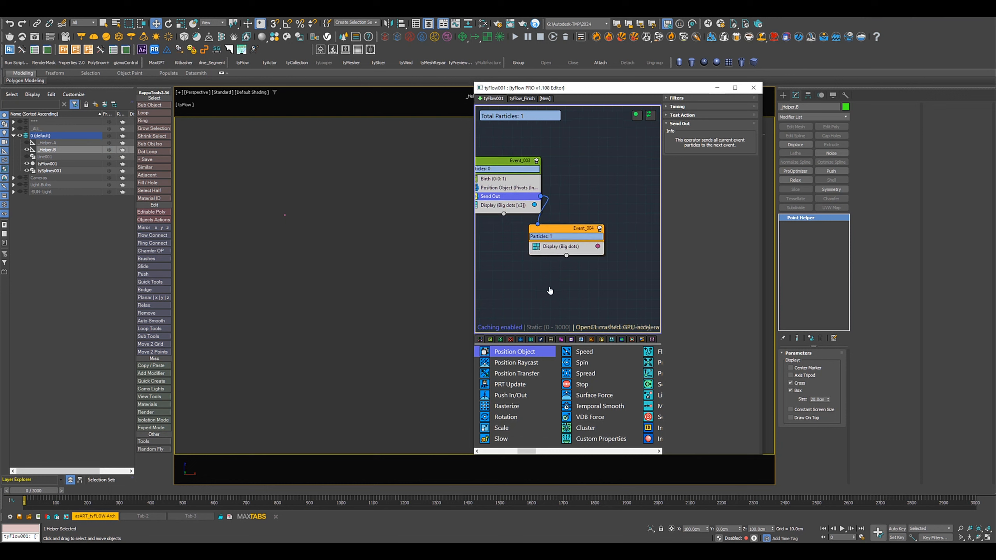
left_click(595, 231)
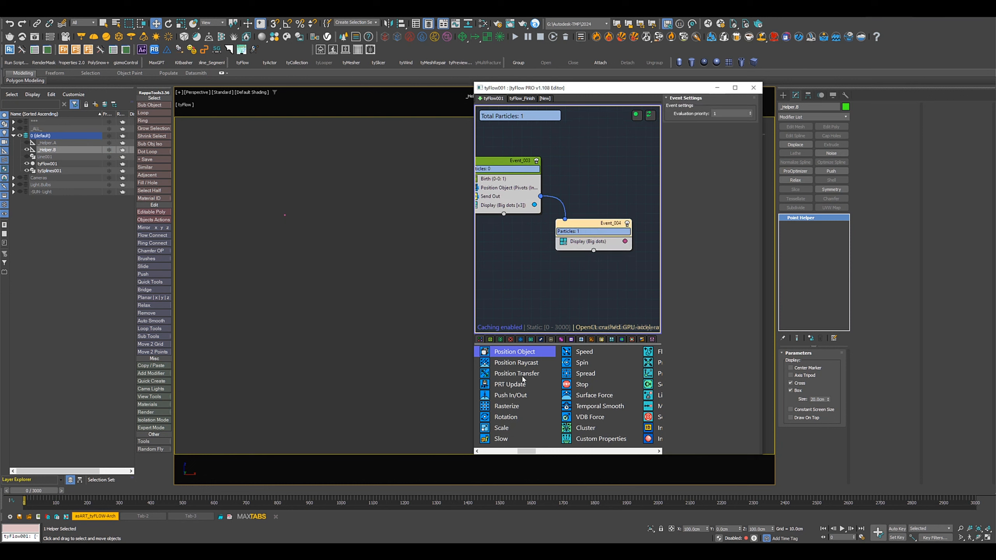
Add an Object Bind operator to the new event, unhide _Helper.A, and add it to the operator's objects
scroll(559, 392, "up", 2)
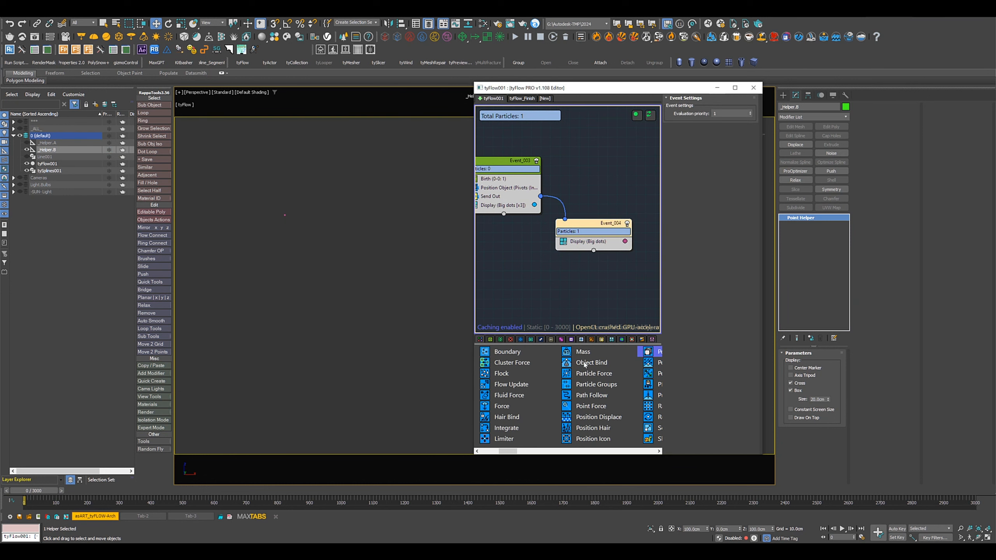
left_click_drag(594, 366, 586, 247)
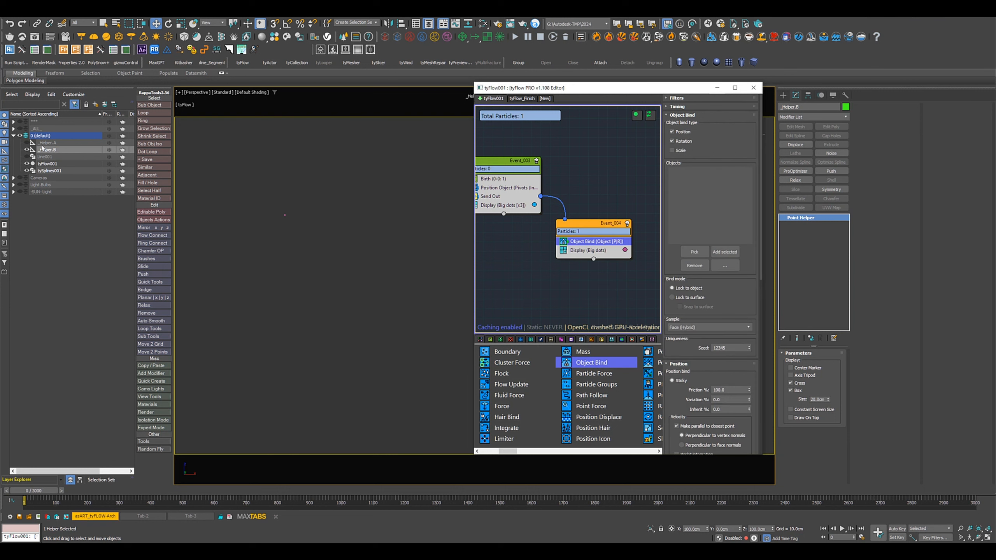
left_click(26, 142)
left_click(47, 142)
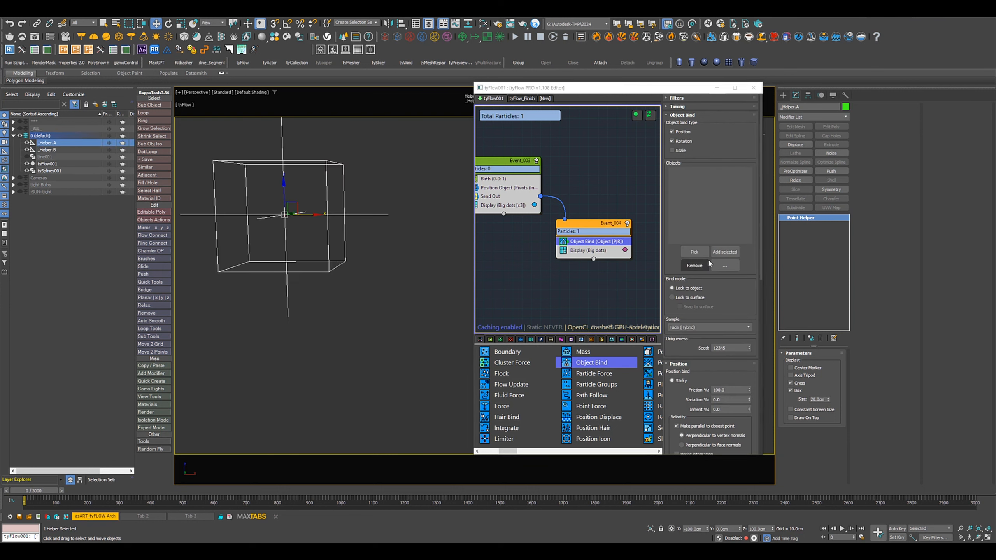
left_click(725, 252)
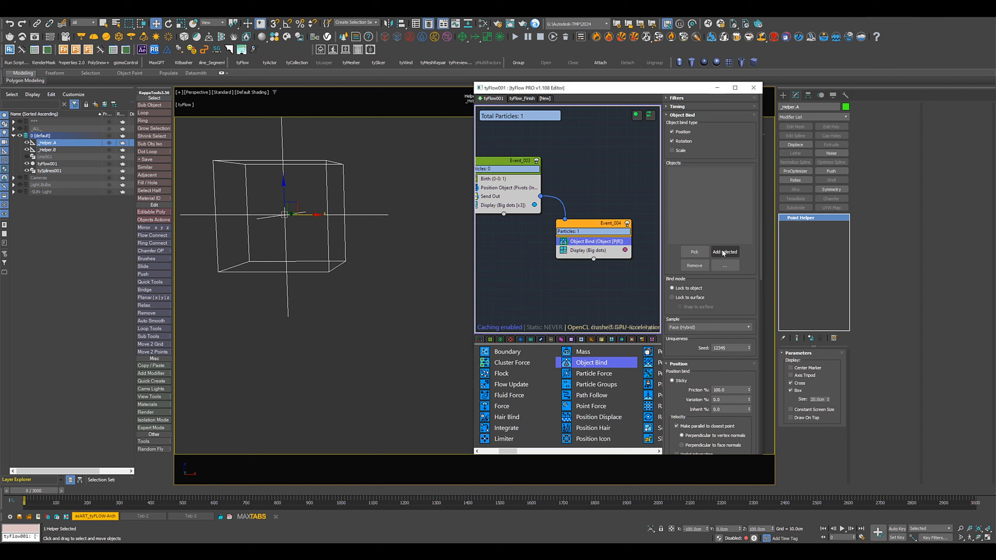
Set the new event's Display size multiplier to 3 and its colour to red
left_click(618, 251)
double_click(715, 130)
type("3")
key("Return")
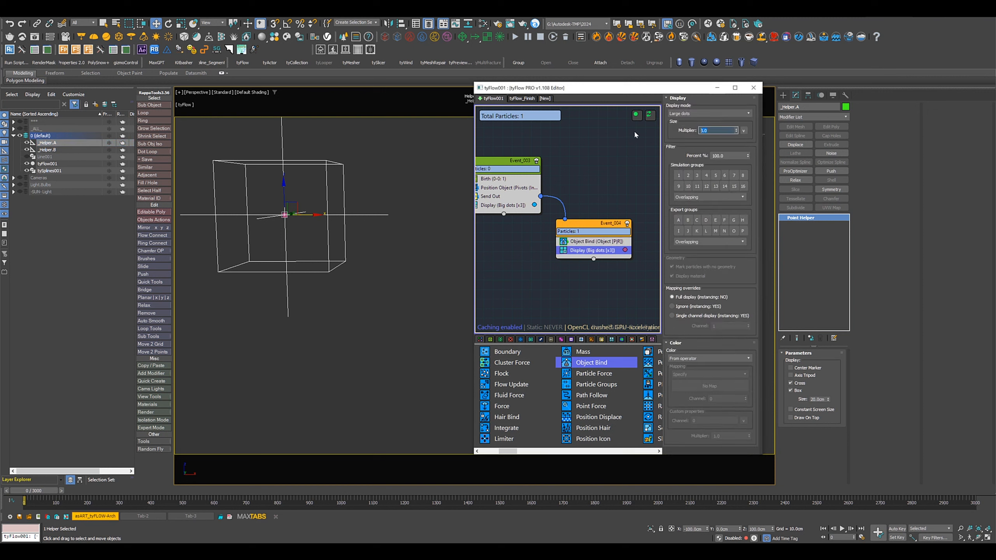
left_click(626, 250)
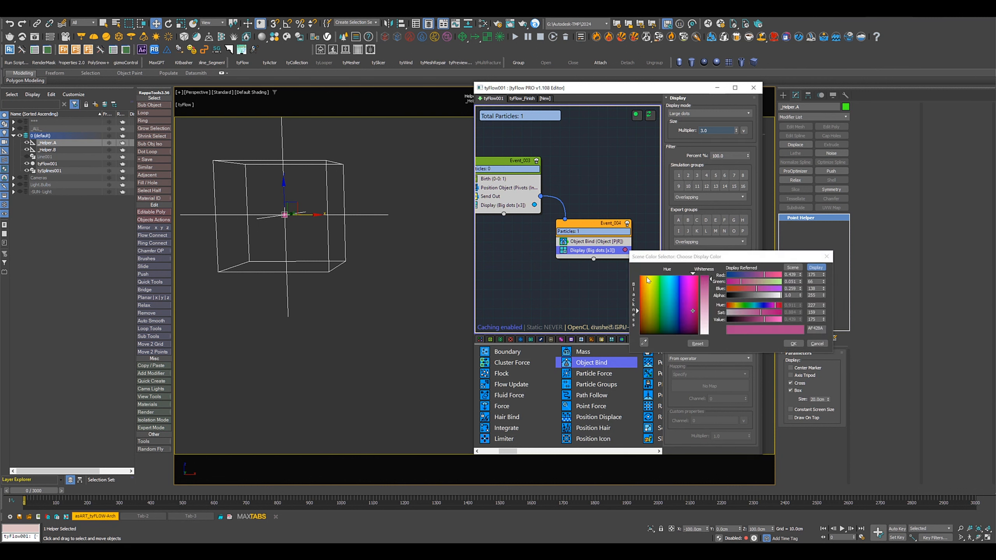
left_click_drag(709, 281, 710, 276)
left_click(733, 281)
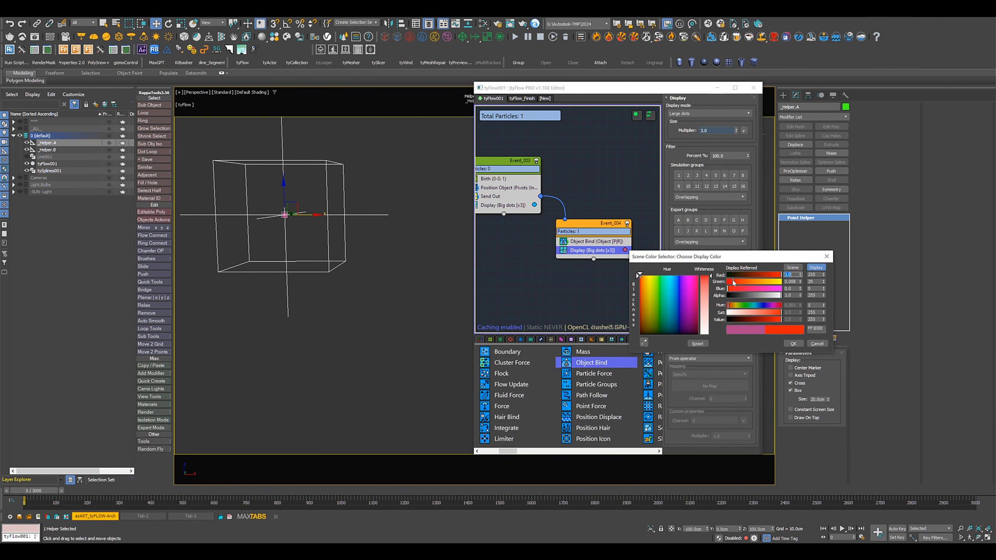
left_click(793, 343)
left_click(331, 255)
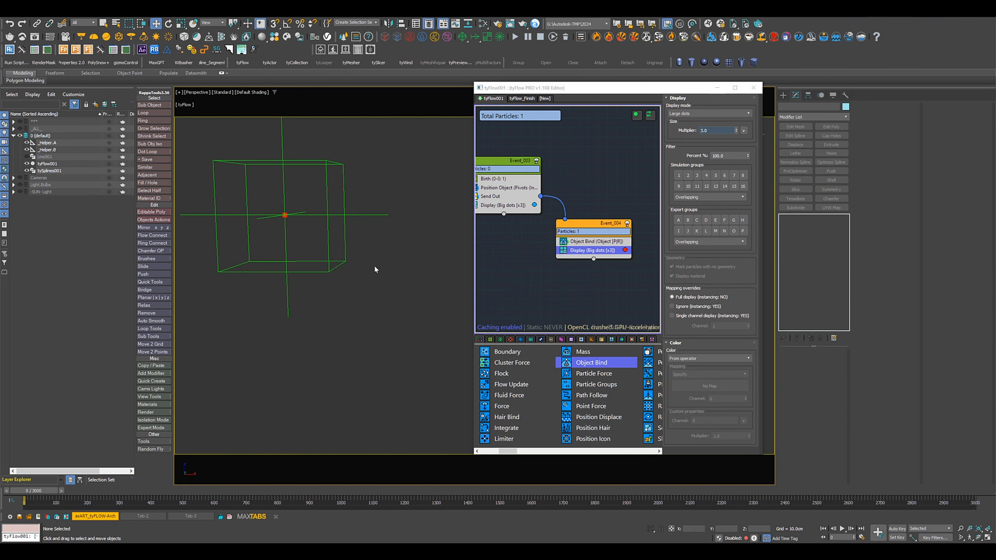
Check the Object Bind's assigned helper and test-move _Helper.A to see whether the particle follows it
left_click(588, 244)
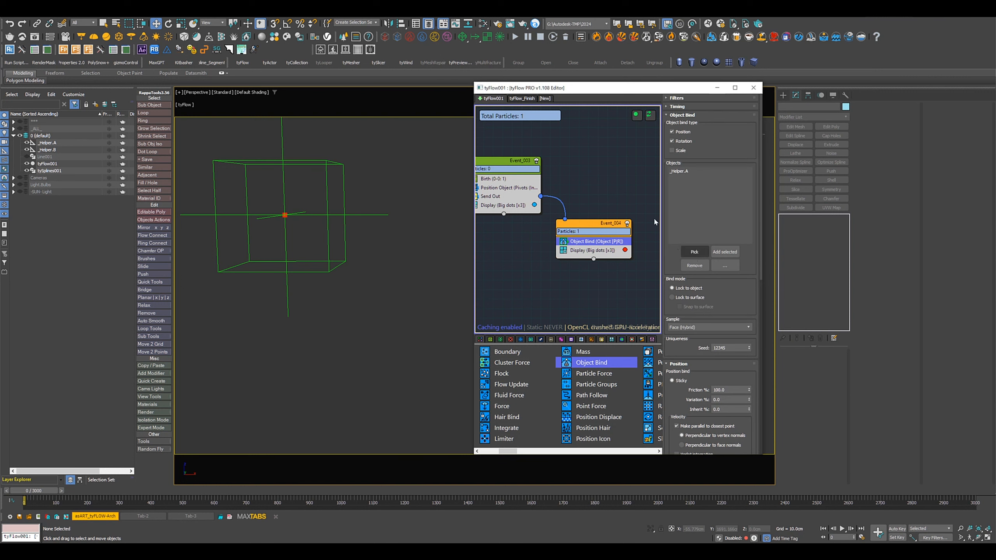
left_click(681, 172)
left_click(681, 172)
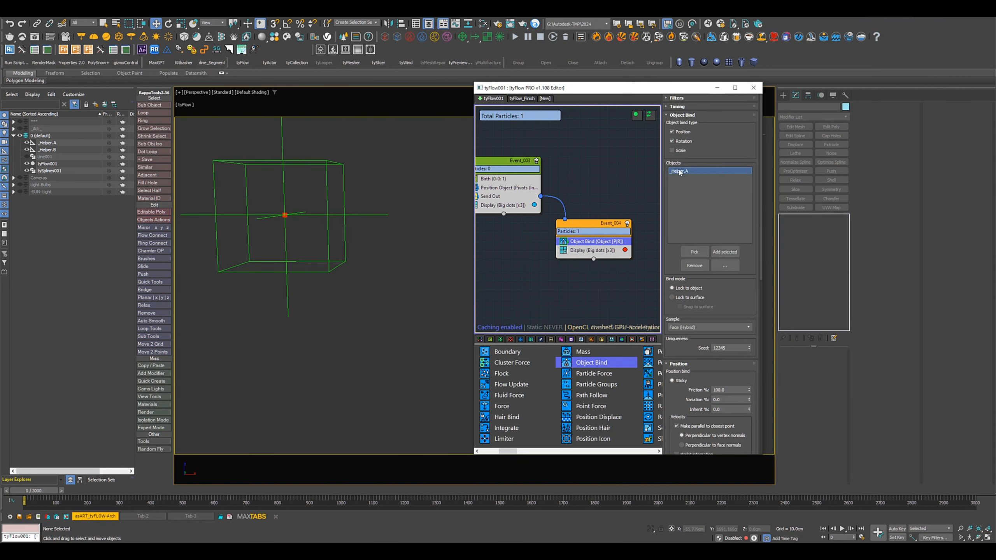
left_click(329, 215)
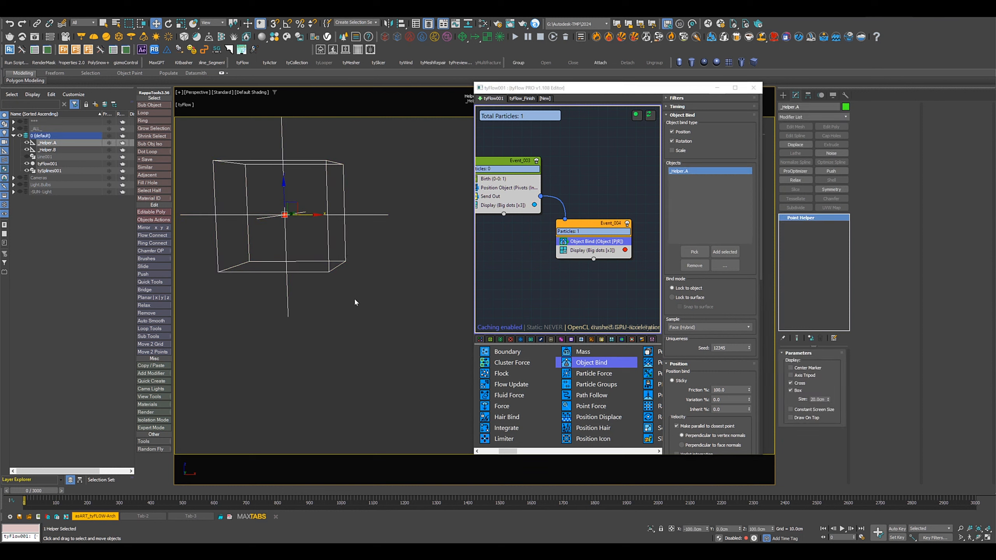
mouse_move(284, 191)
left_mouse_down()
mouse_move(282, 151)
mouse_move(269, 225)
mouse_move(268, 196)
left_mouse_up()
right_click(268, 196)
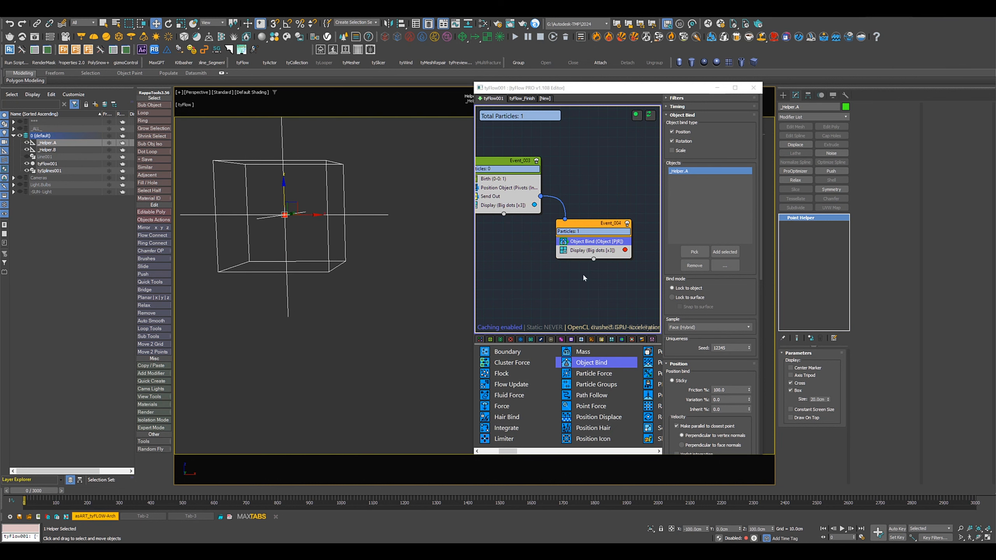
Rearrange the two events and insert a Spawn operator between Object Bind and Display in the second event
scroll(361, 278, "down", 4)
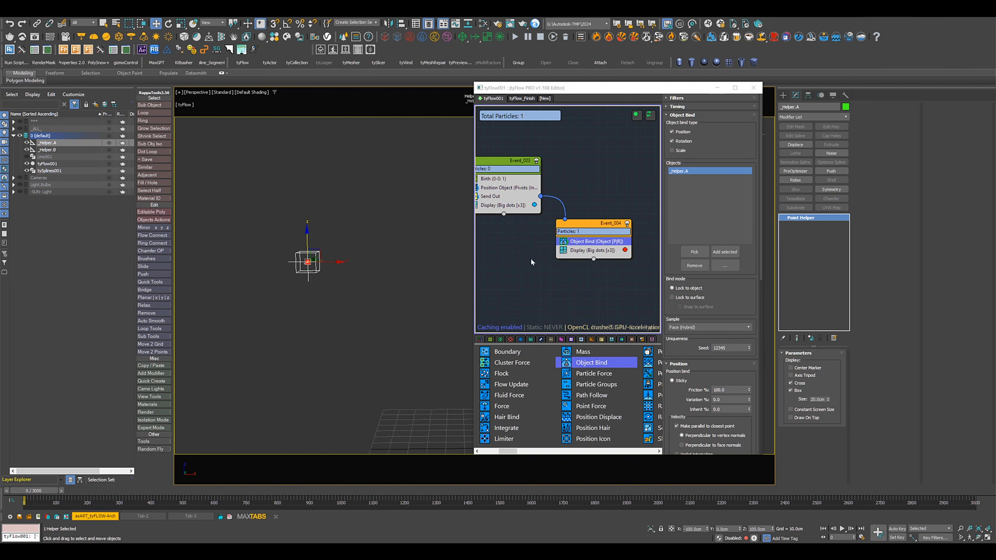
middle_click_drag(340, 277, 276, 259)
scroll(276, 259, "down", 2)
middle_click_drag(342, 272, 287, 261)
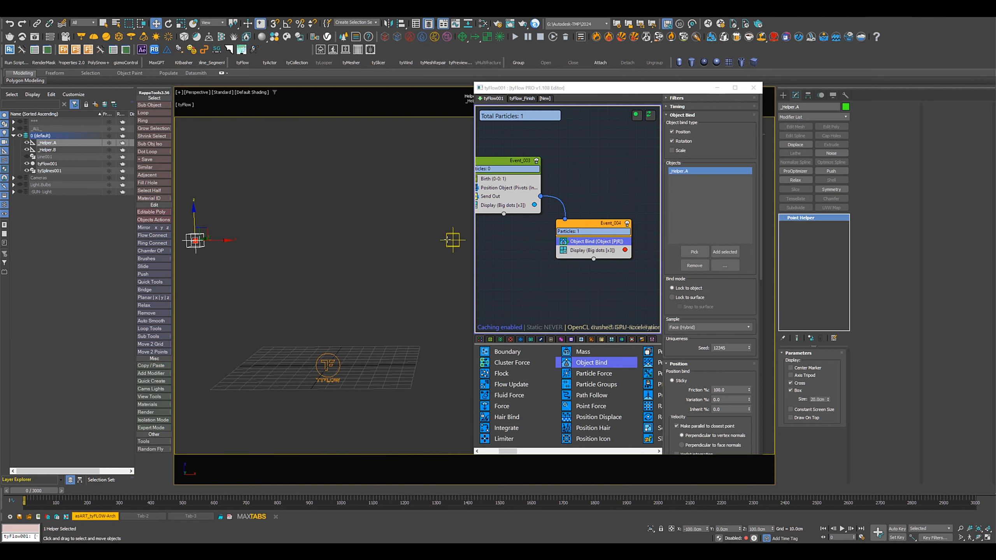
left_click_drag(533, 189, 526, 170)
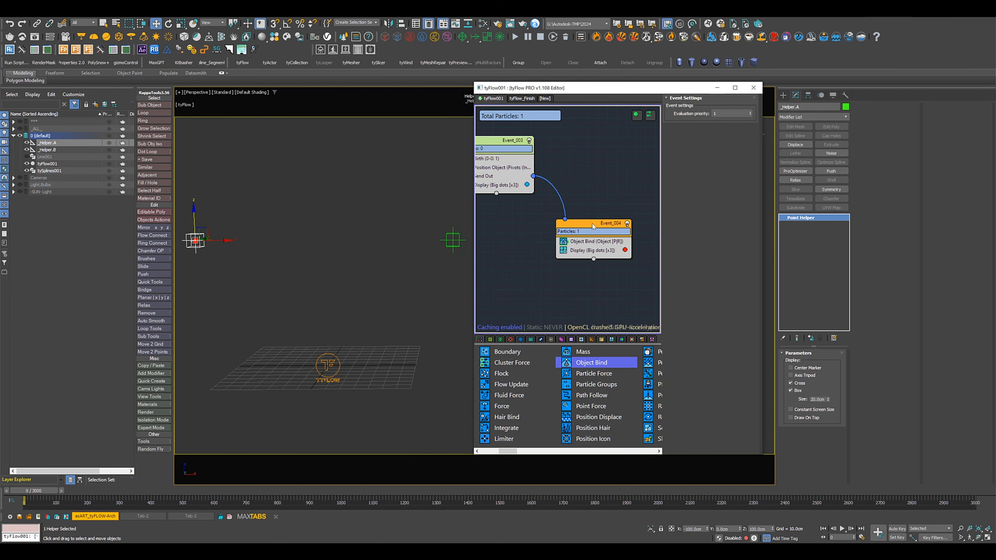
left_click_drag(593, 226, 569, 217)
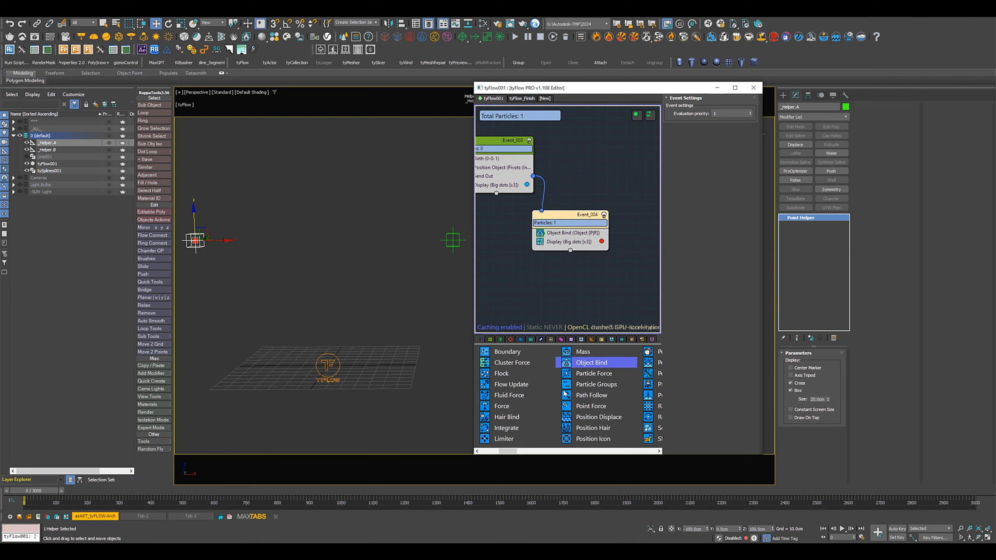
scroll(566, 394, "up", 2)
left_click_drag(585, 428, 564, 241)
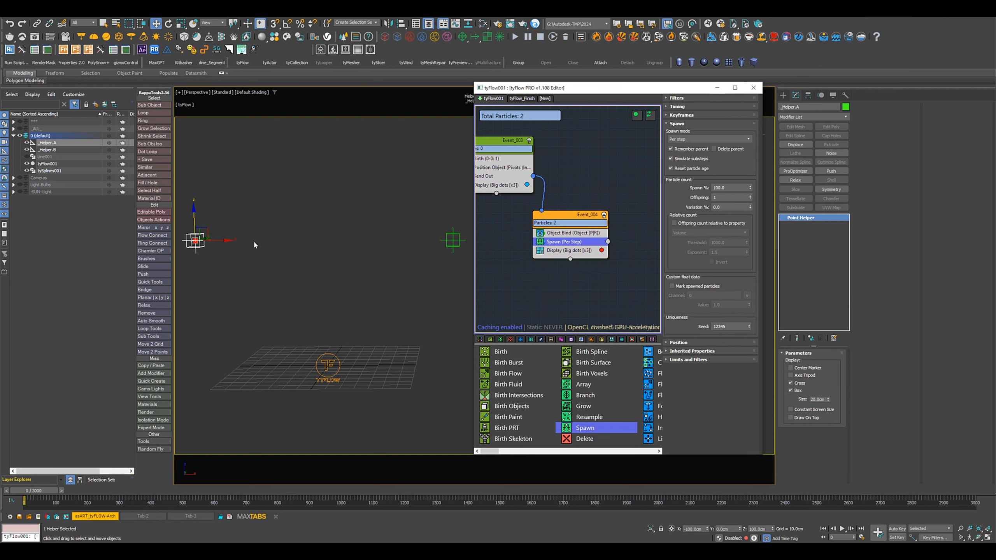
left_click(498, 158)
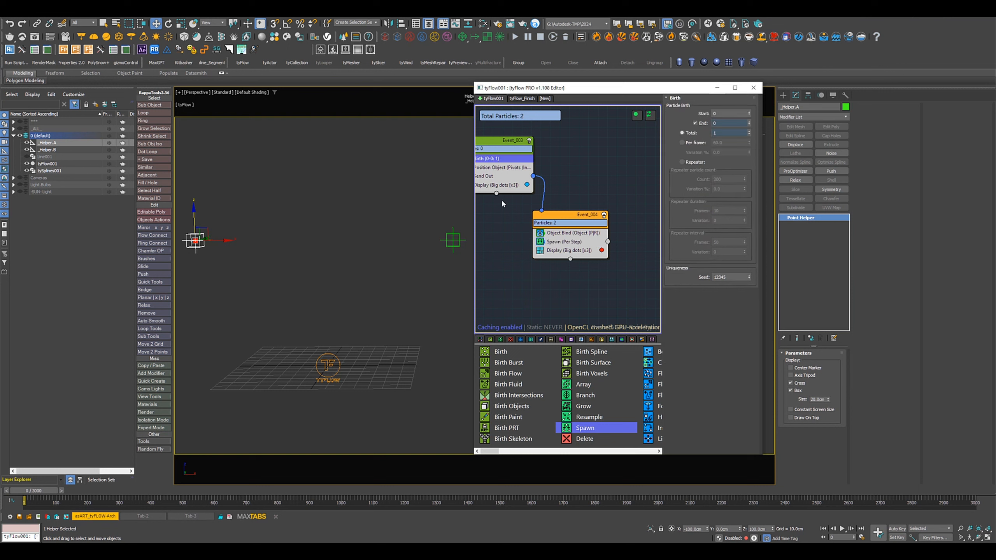
middle_click_drag(501, 199, 521, 196)
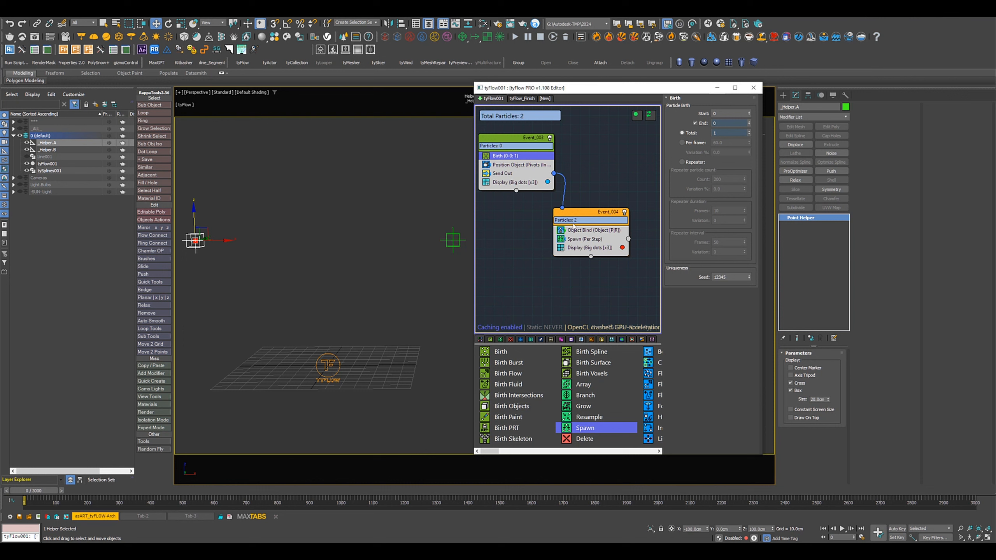
scroll(575, 230, "up", 2)
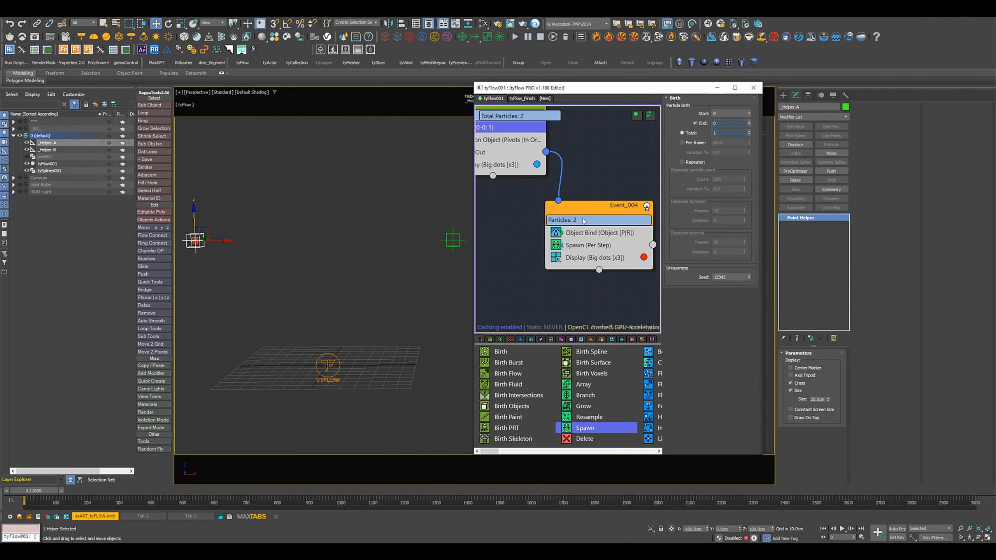
Set the offspring count of the second event's Spawn operator to 10
left_click(576, 247)
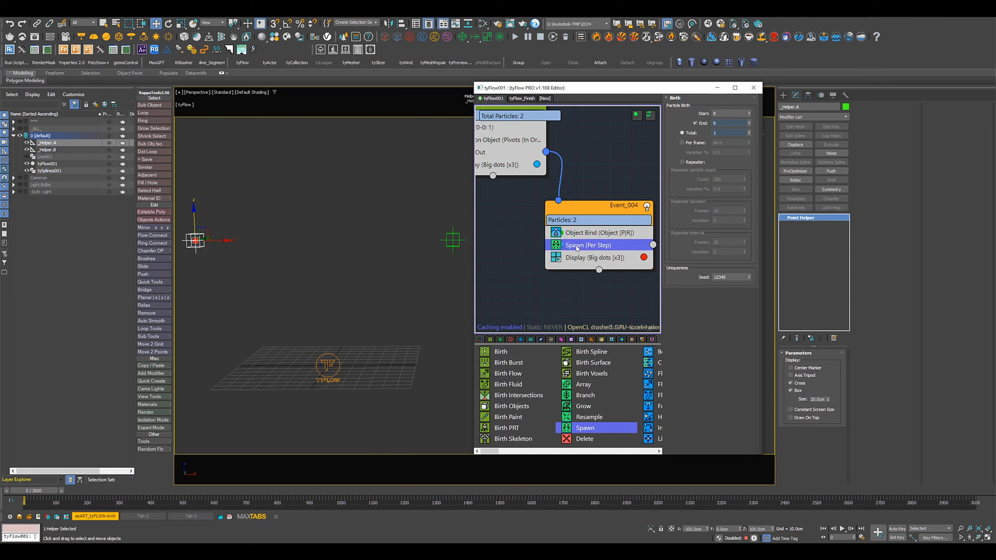
double_click(731, 198)
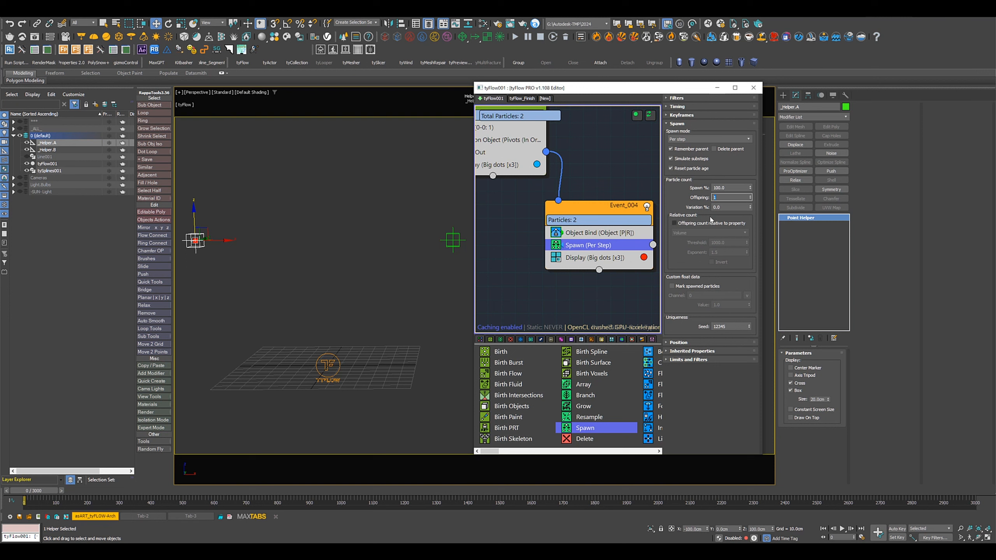
type("0")
key("Return")
scroll(524, 160, "down", 1)
middle_click_drag(524, 160, 540, 195)
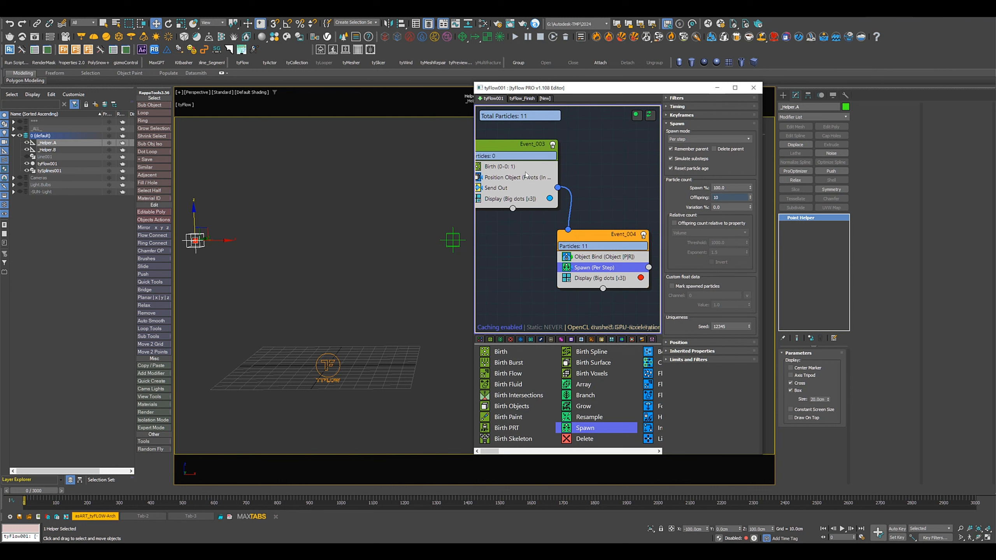
Disable the second event's Spawn operator to compare the particle flow, and re-enable it
left_click(515, 147)
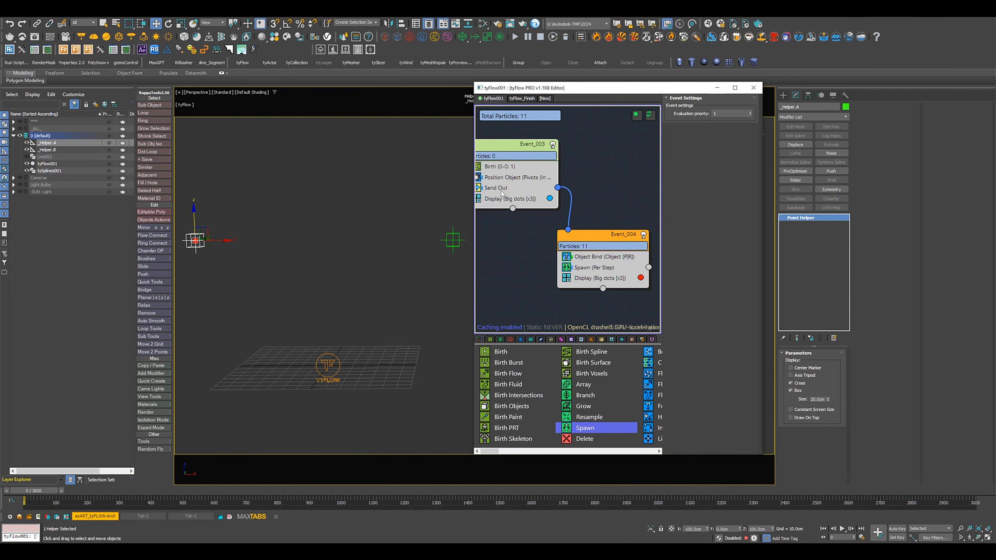
left_click(591, 234)
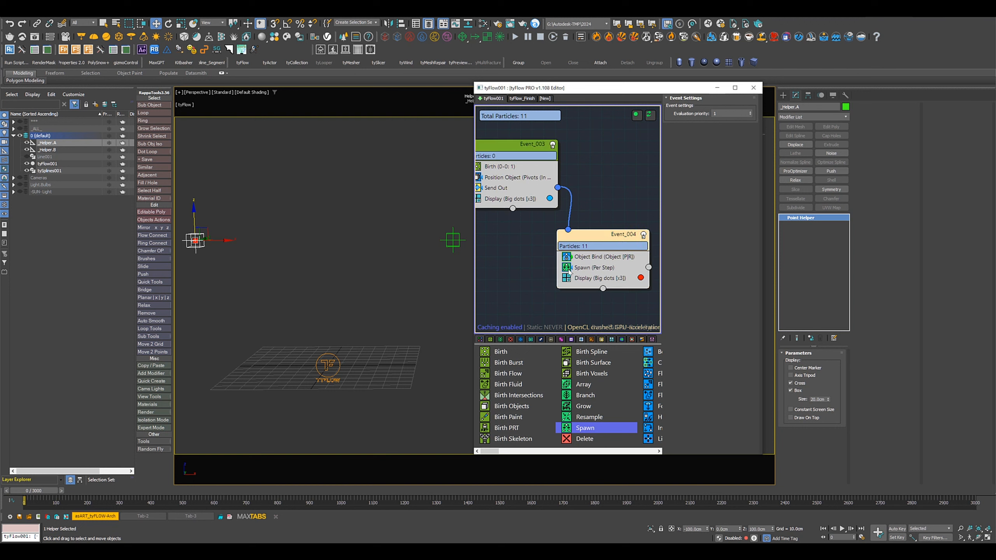
left_click(594, 271)
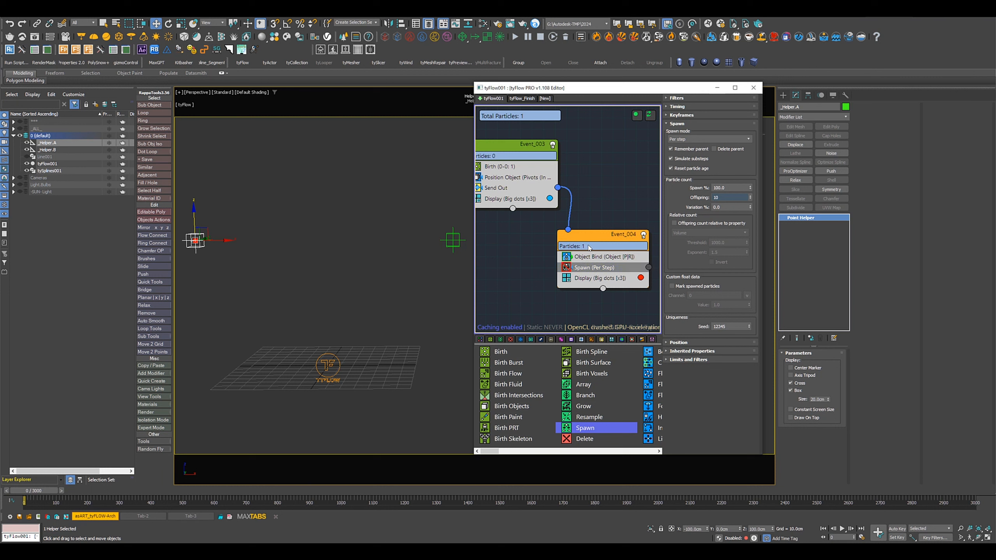
left_click(519, 153)
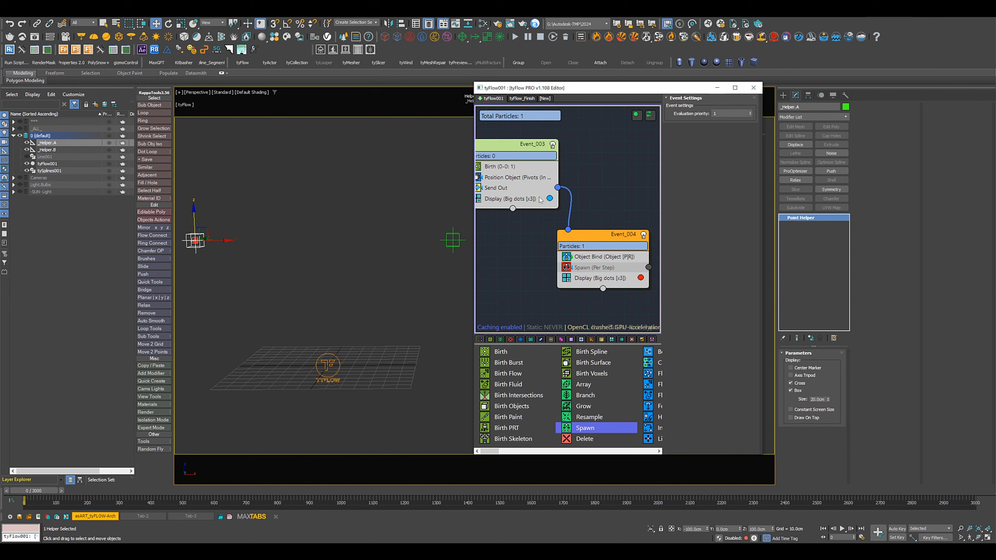
left_click(595, 238)
mouse_move(598, 238)
left_mouse_down()
mouse_move(608, 228)
mouse_move(582, 244)
left_mouse_up()
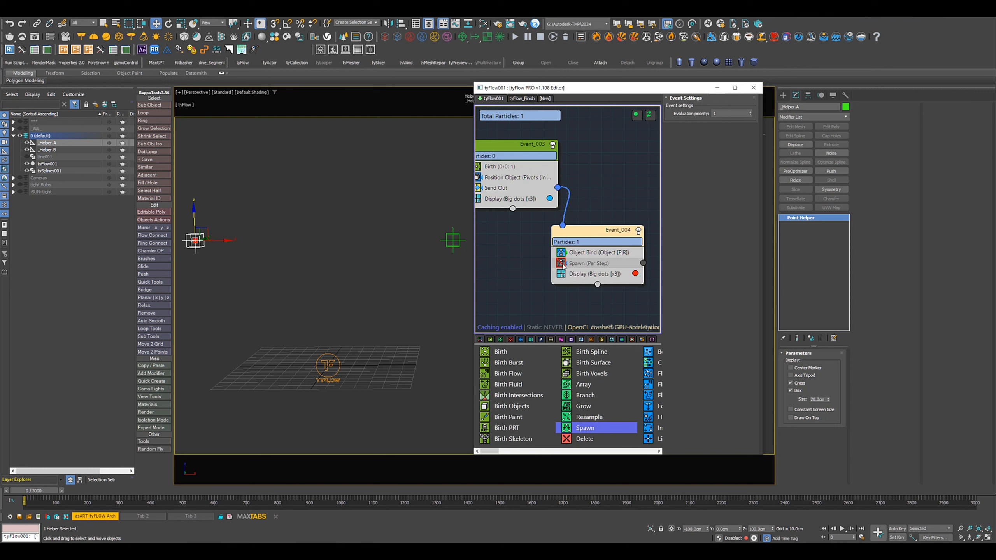
left_click(576, 266)
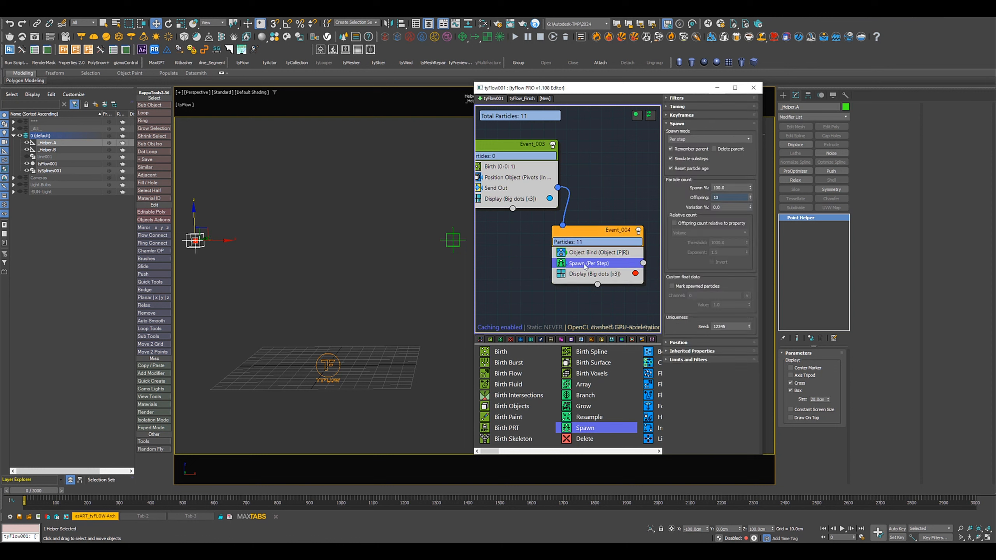
Set the Spawn operator's offspring to 1 and wire its output to a new event containing a Display operator
double_click(728, 197)
type("1")
scroll(514, 272, "down", 2)
middle_click_drag(533, 289, 483, 222)
scroll(532, 248, "up", 4)
scroll(483, 222, "down", 3)
middle_click_drag(527, 198, 554, 175)
left_click_drag(561, 163, 595, 201)
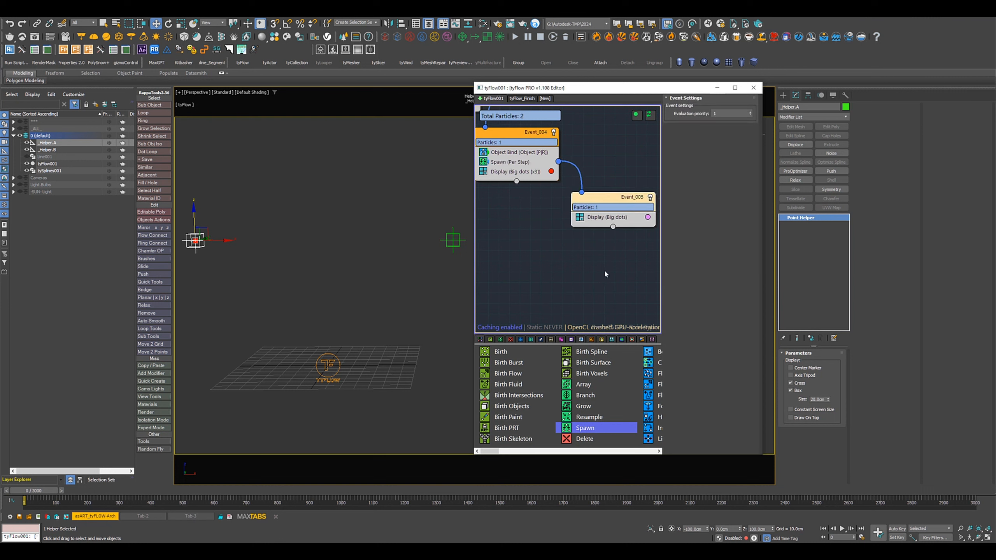
Set the Display size multiplier of the event wired to Spawn to 3
left_click(601, 218)
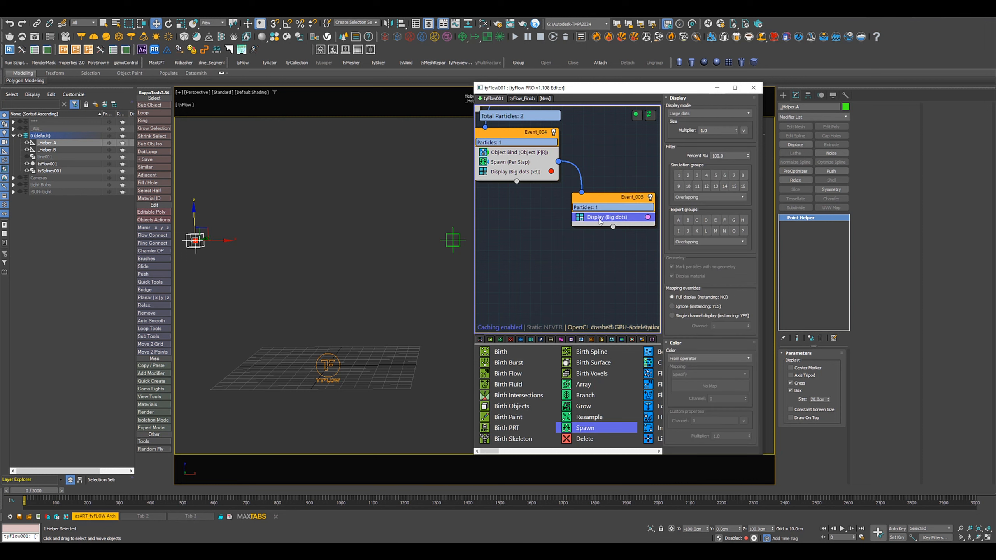
double_click(733, 131)
type("3")
key("Return")
Add a Find Target operator above Display in the newest event and pick _Helper.B as its target
scroll(565, 384, "down", 6)
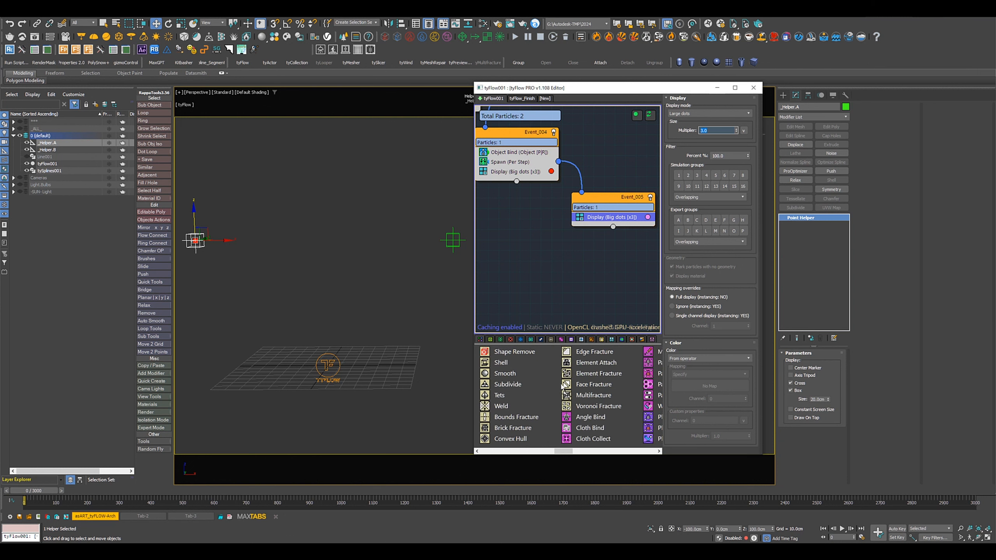
scroll(563, 386, "down", 6)
mouse_move(498, 409)
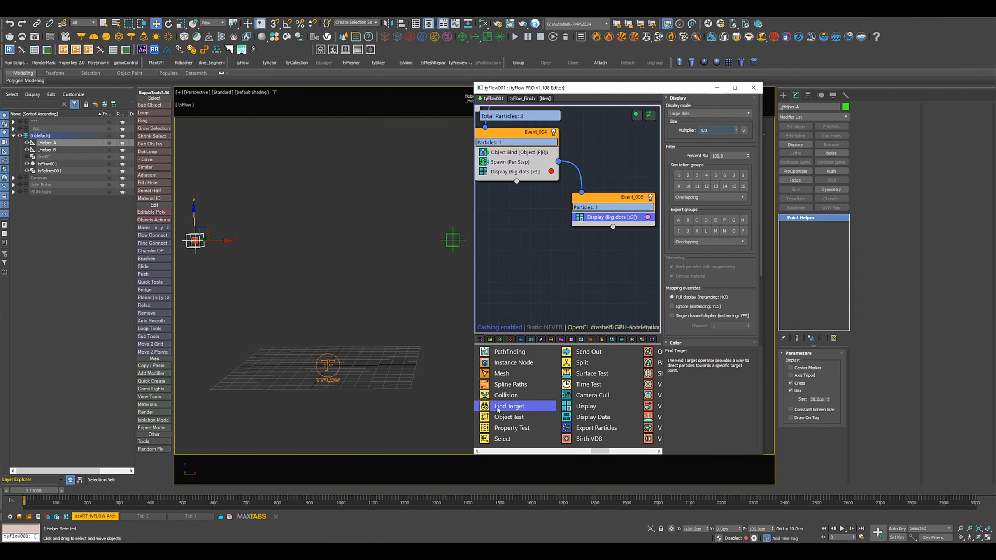
left_click_drag(525, 410, 605, 216)
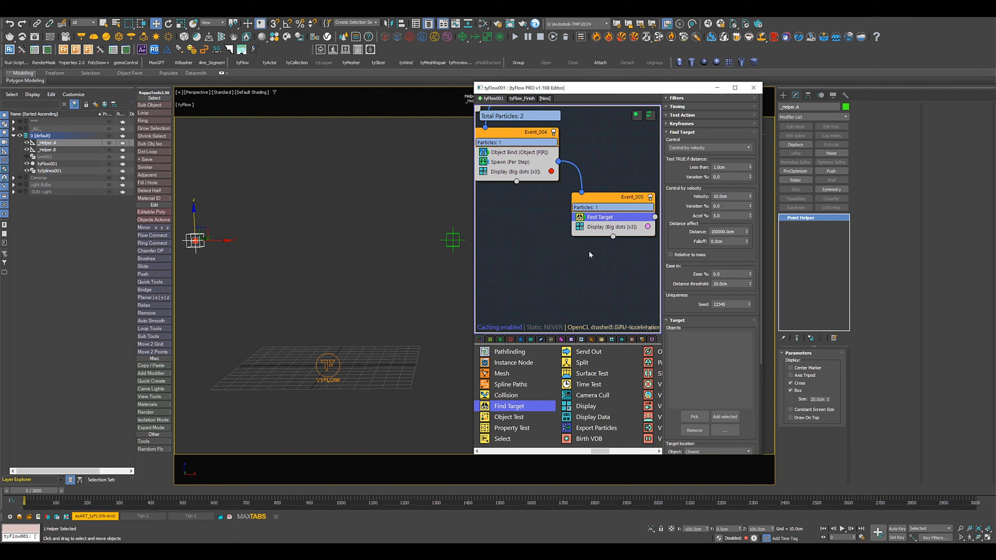
left_click(694, 417)
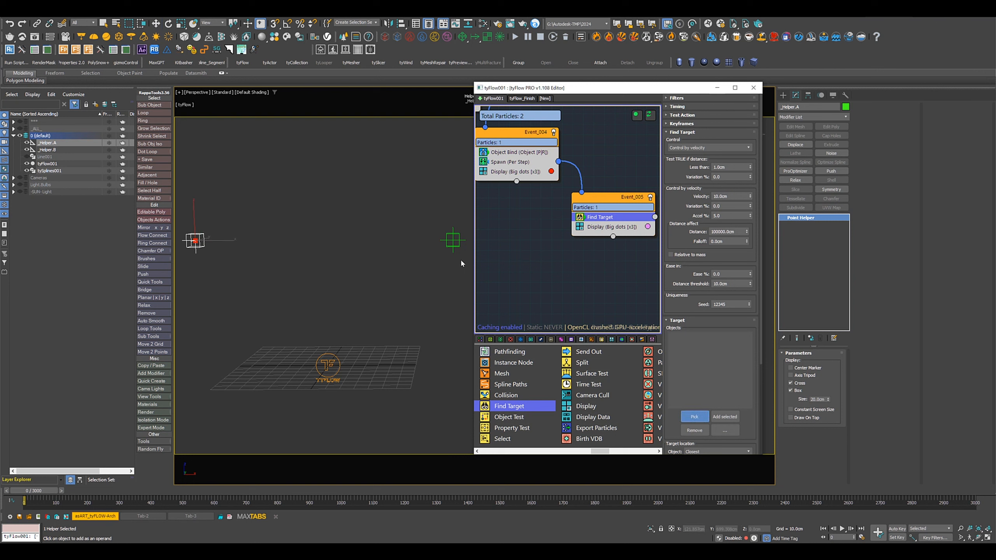
left_click(453, 241)
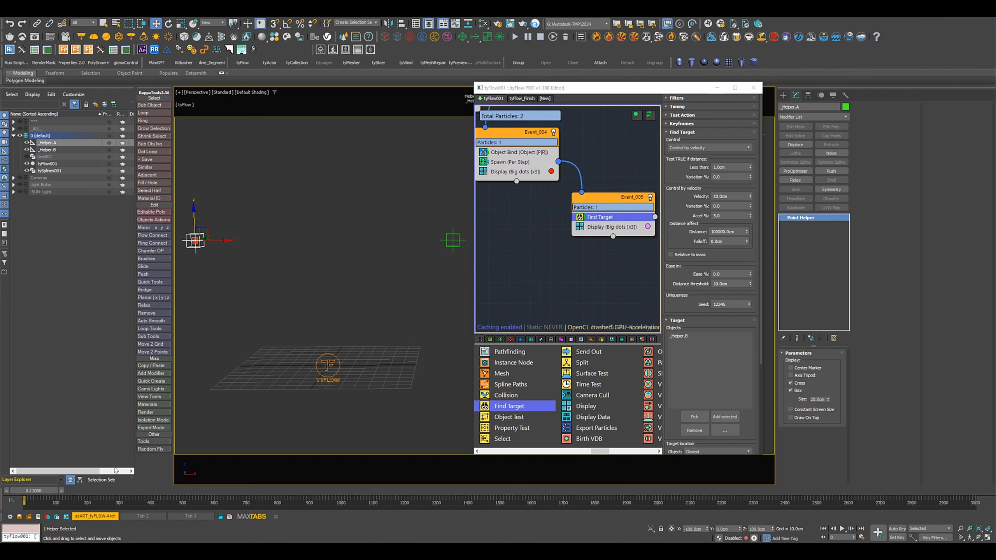
Preview the particle at frame 30, set Find Target's velocity to 500 cm and acceleration to 100%, and return to frame 0
mouse_move(41, 494)
left_mouse_down()
mouse_move(160, 497)
mouse_move(37, 486)
mouse_move(48, 488)
left_mouse_up()
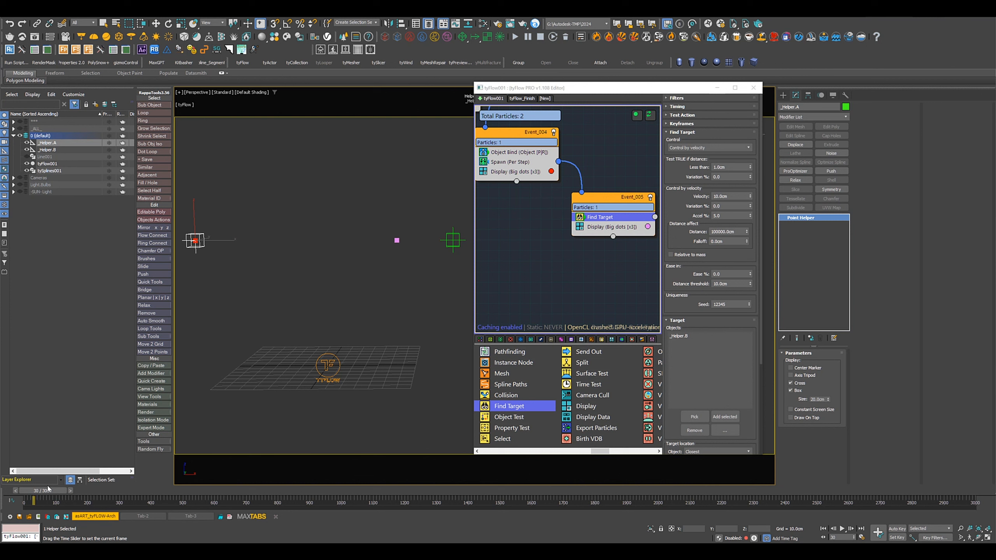
key("w")
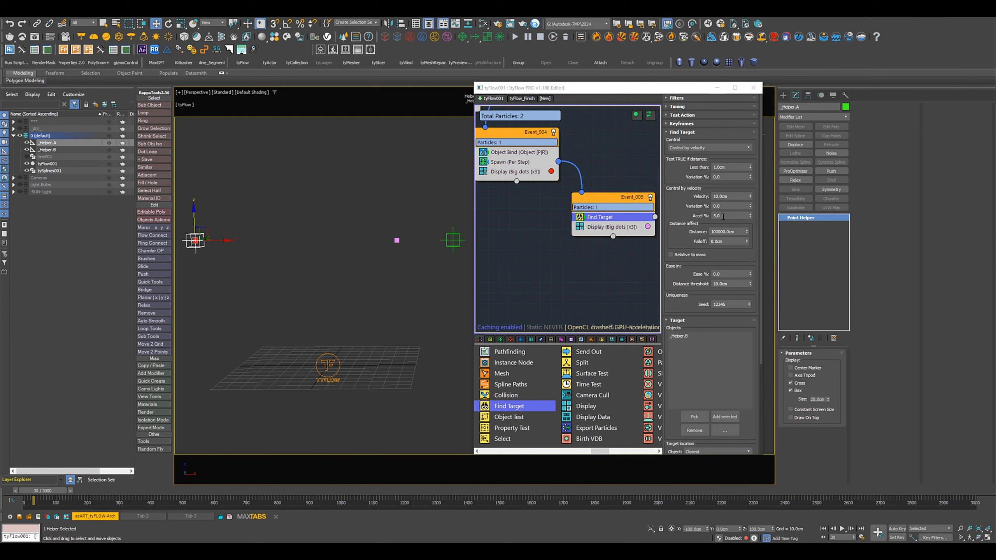
left_click(738, 195)
type("500")
key("Return")
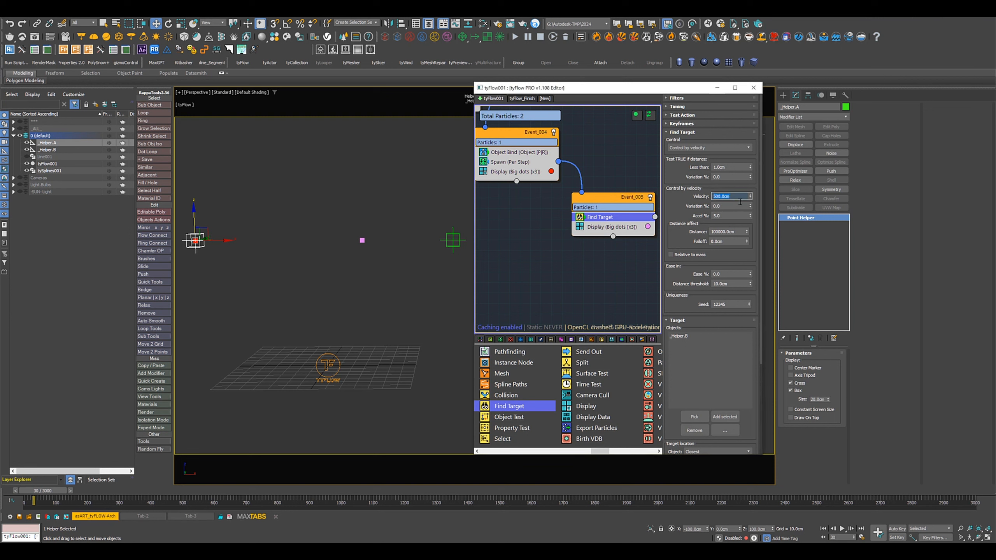
left_click(731, 216)
type("100")
key("Return")
left_click_drag(43, 491, 26, 495)
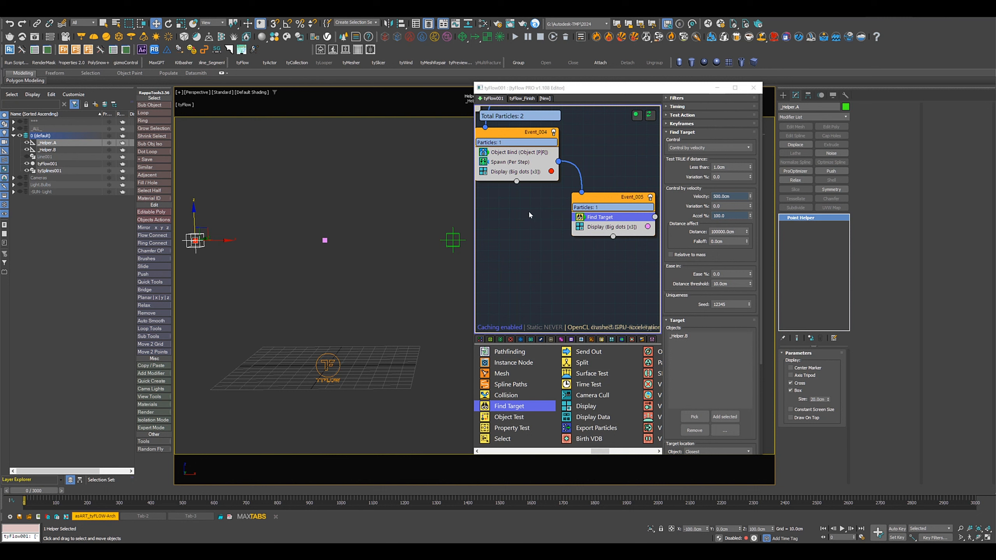
Advance the timeline frame by frame to check the particle's travel towards _Helper.B, and return to frame 0
middle_click_drag(527, 222, 563, 247)
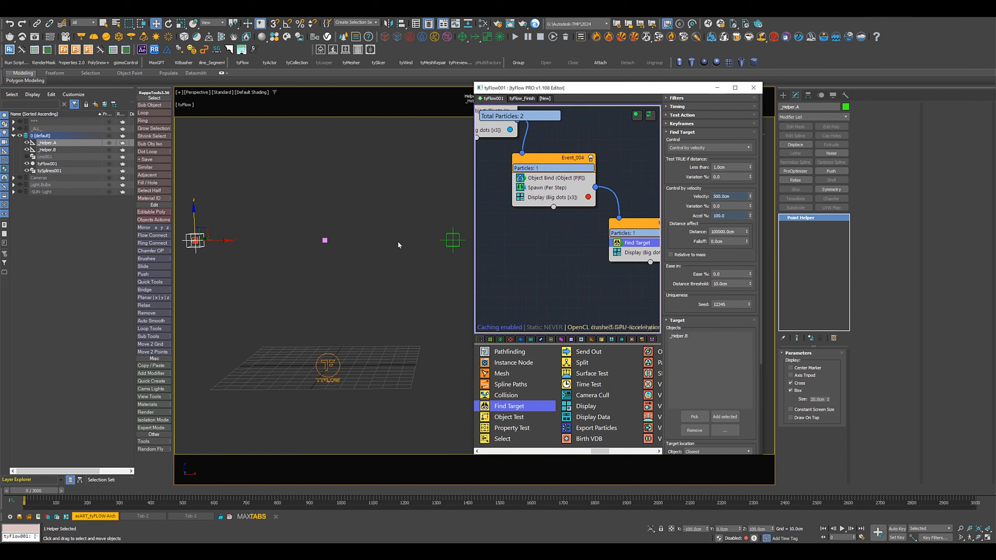
left_click(61, 490)
left_click(60, 490)
left_click(61, 490)
left_click(61, 489)
left_click_drag(44, 493, 16, 495)
key("w")
Change the Birth start frame in the first event and scrub the timeline to check when the particle reaches _Helper.B
middle_click_drag(557, 234, 607, 292)
left_click(510, 172)
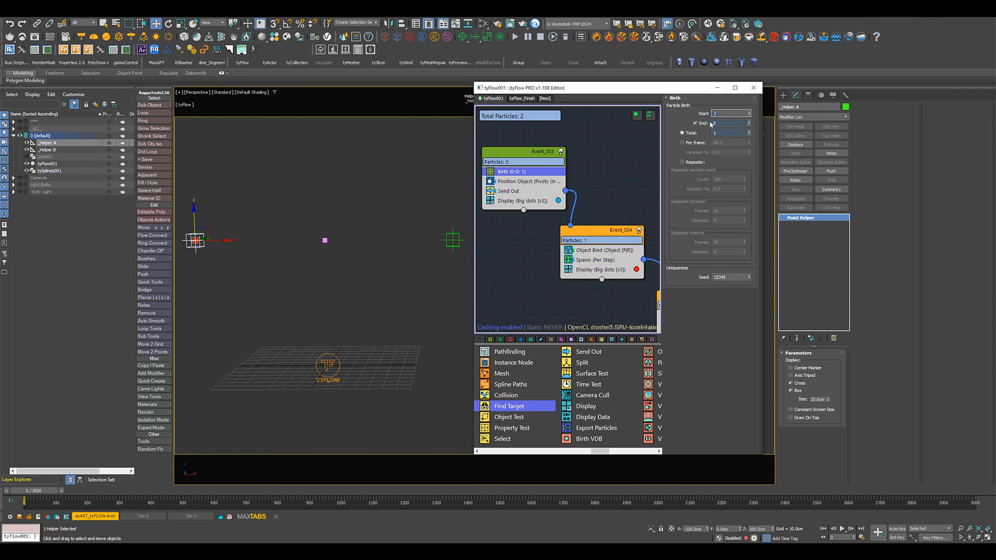
key("Return")
middle_click_drag(603, 295, 498, 210)
left_click(578, 213)
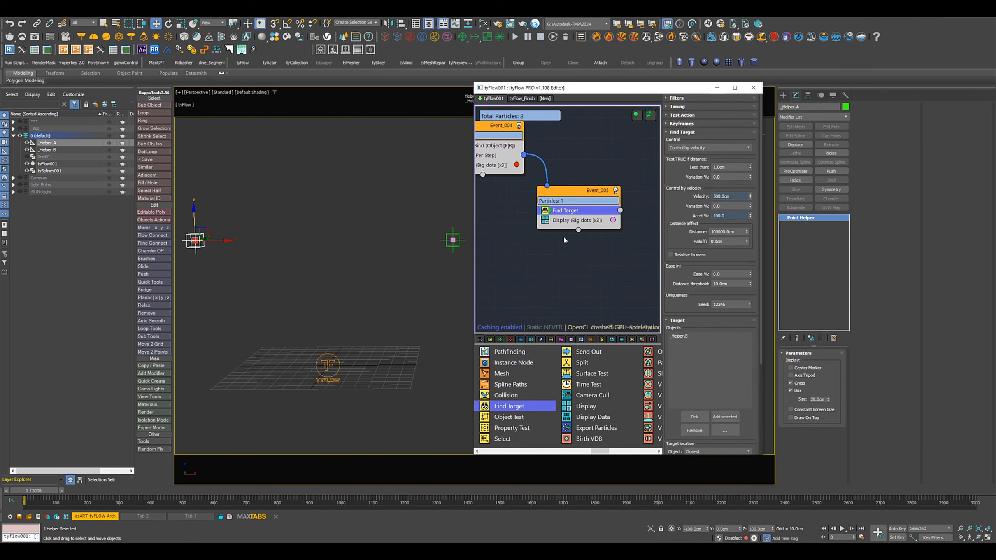
left_click_drag(40, 492, 31, 492)
Move the Find Target event closer to the Spawn event and review the settings of both operators
mouse_move(534, 230)
middle_mouse_down()
mouse_move(566, 243)
mouse_move(551, 225)
middle_mouse_up()
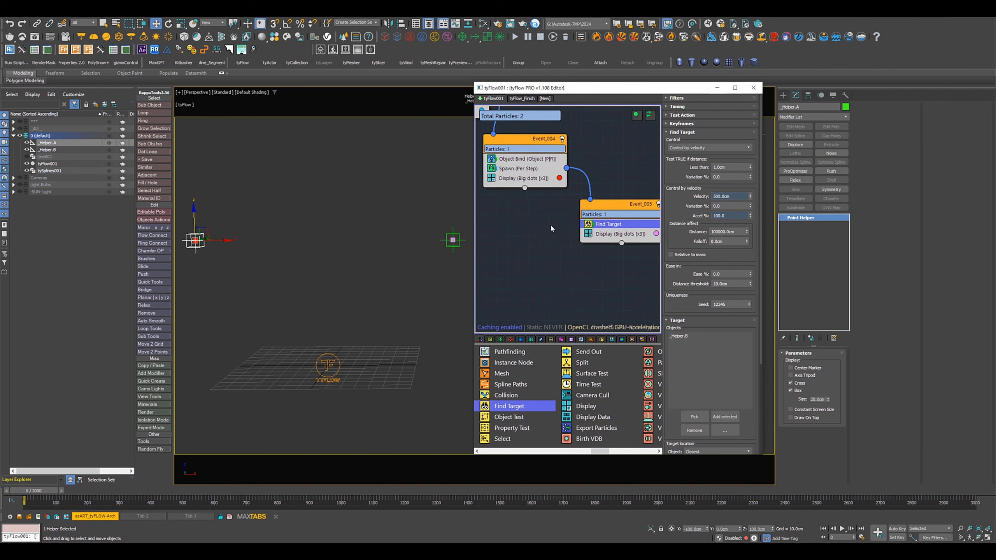
left_click(525, 169)
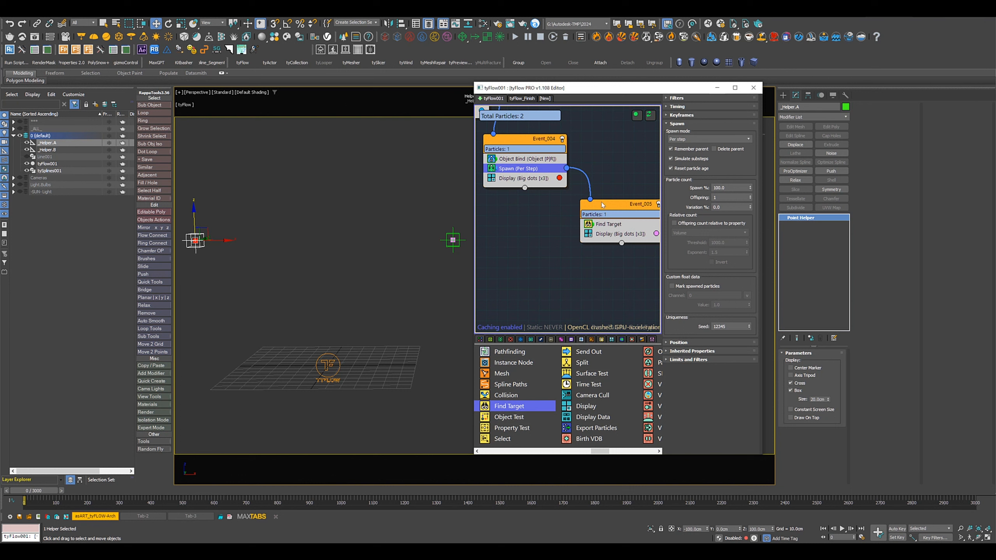
left_click_drag(602, 205, 588, 202)
left_click(513, 169)
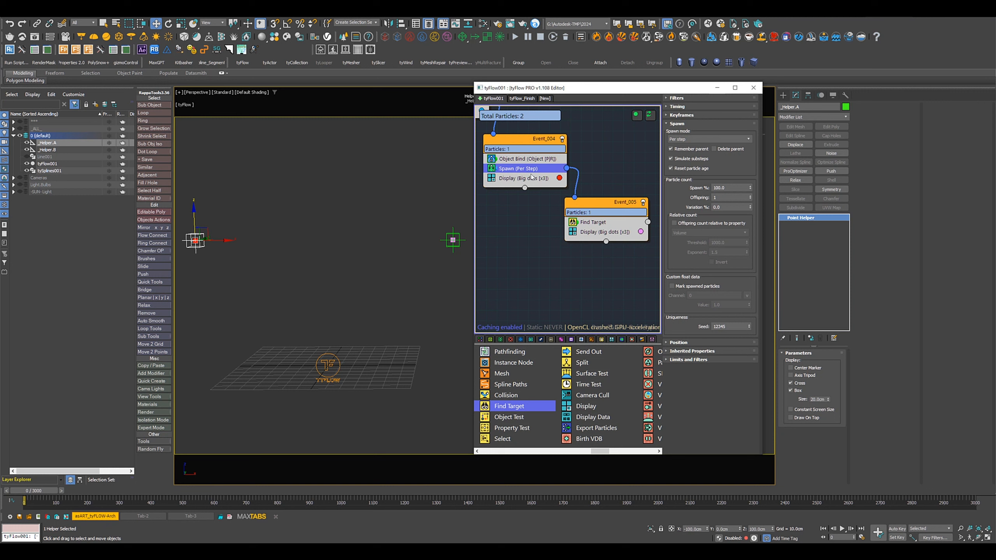
left_click(607, 204)
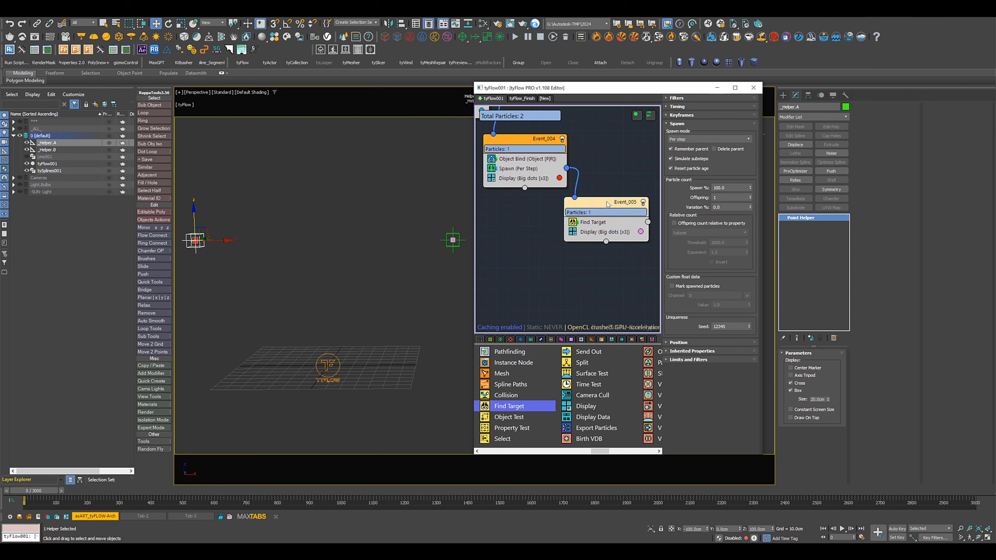
left_click(598, 224)
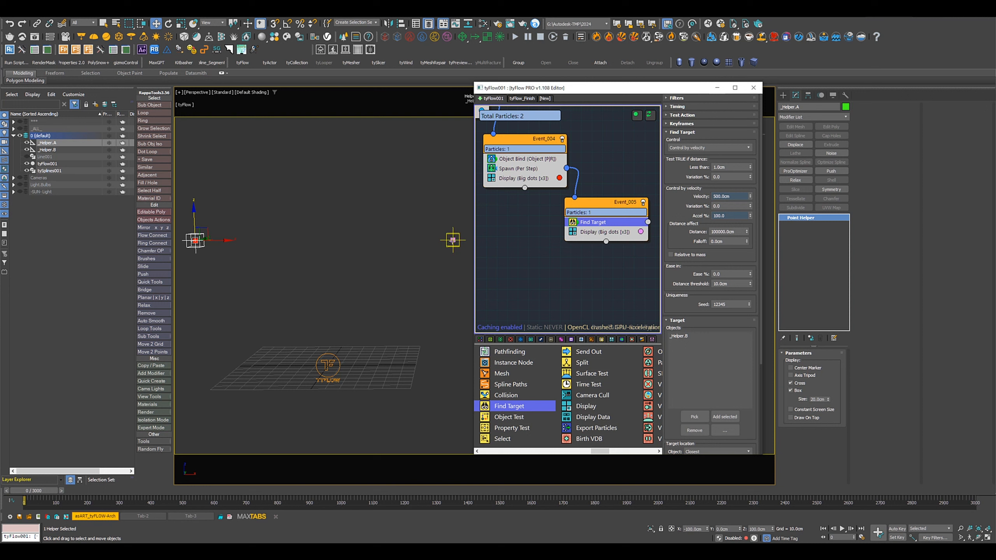
Wire Find Target's output to a new event and add an Object Bind operator above its Display
middle_click_drag(591, 265, 531, 209)
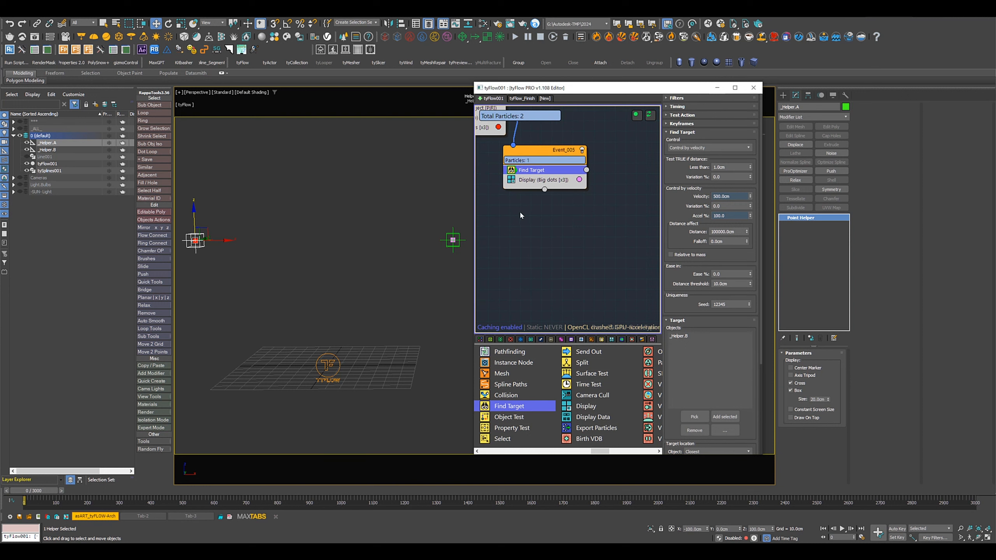
left_click_drag(587, 170, 624, 228)
scroll(571, 369, "up", 5)
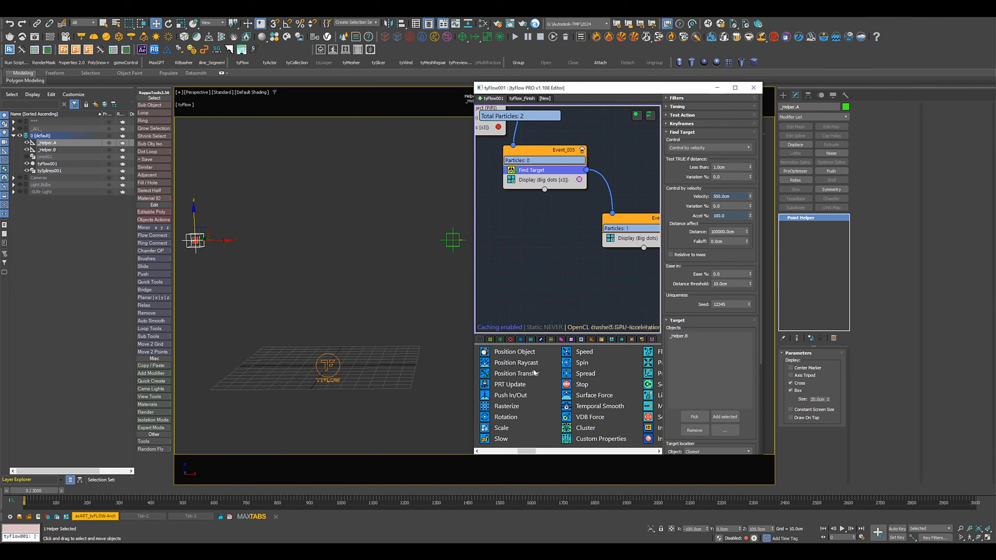
scroll(535, 373, "up", 3)
left_click(594, 364)
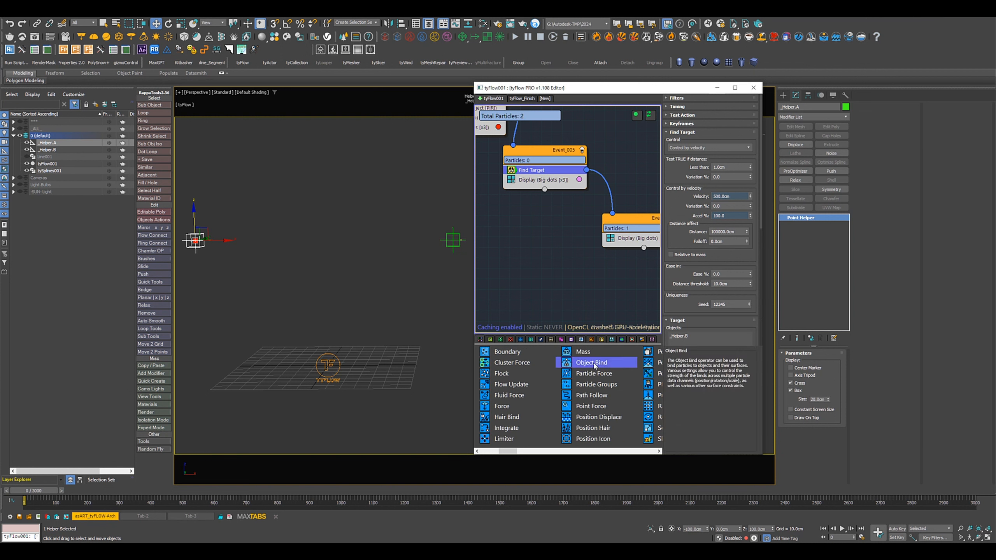
left_click_drag(595, 363, 623, 235)
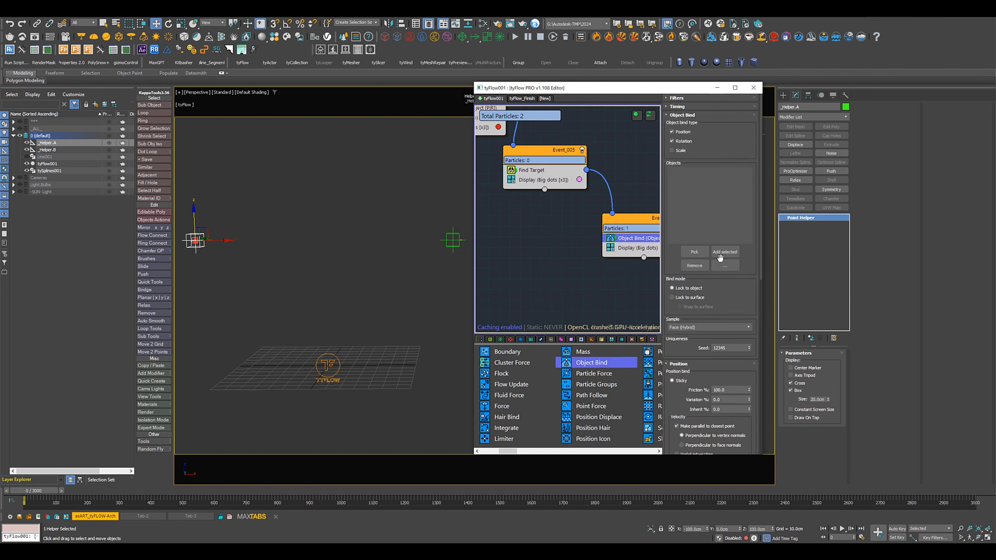
Assign _Helper.B as the object of the new Object Bind operator and review its Sample options
left_click(694, 251)
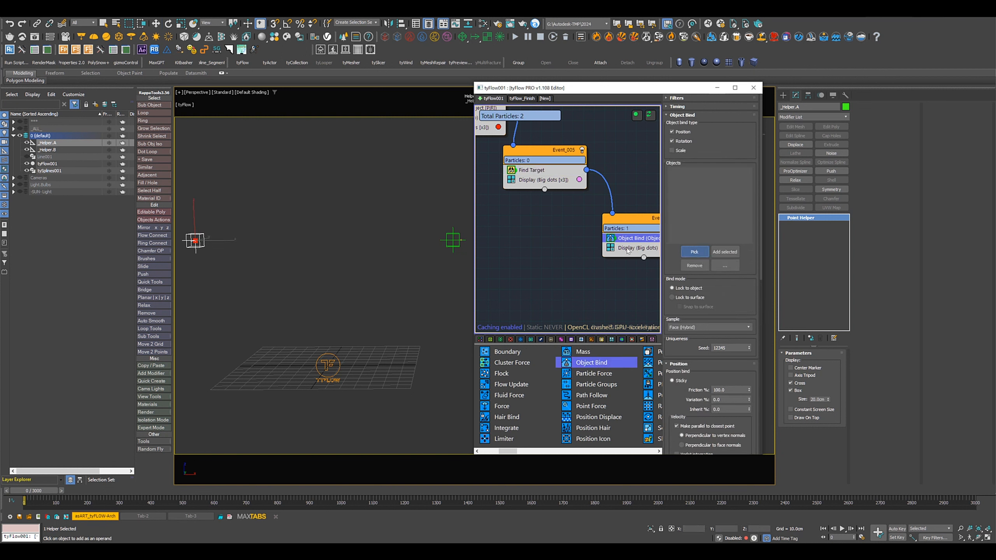
left_click(453, 232)
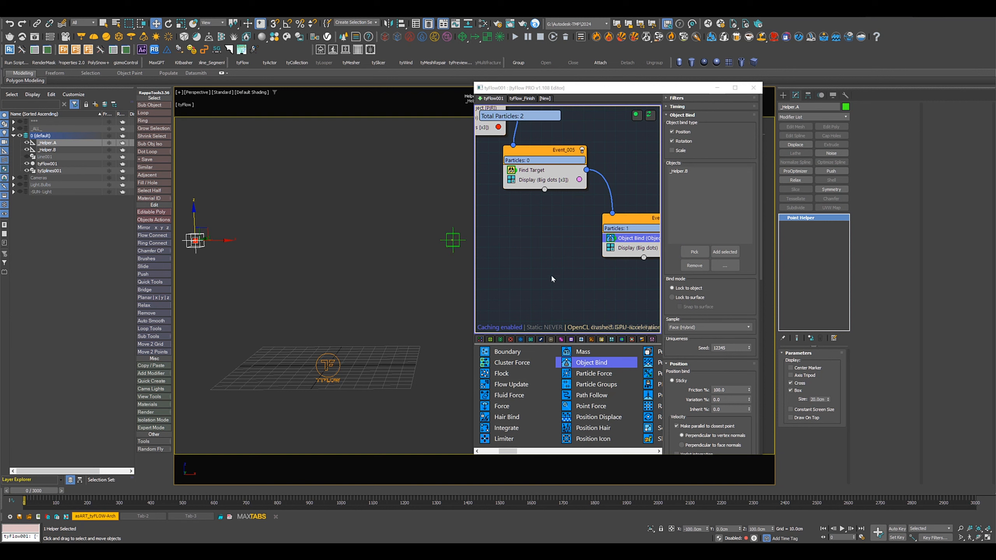
left_click(687, 328)
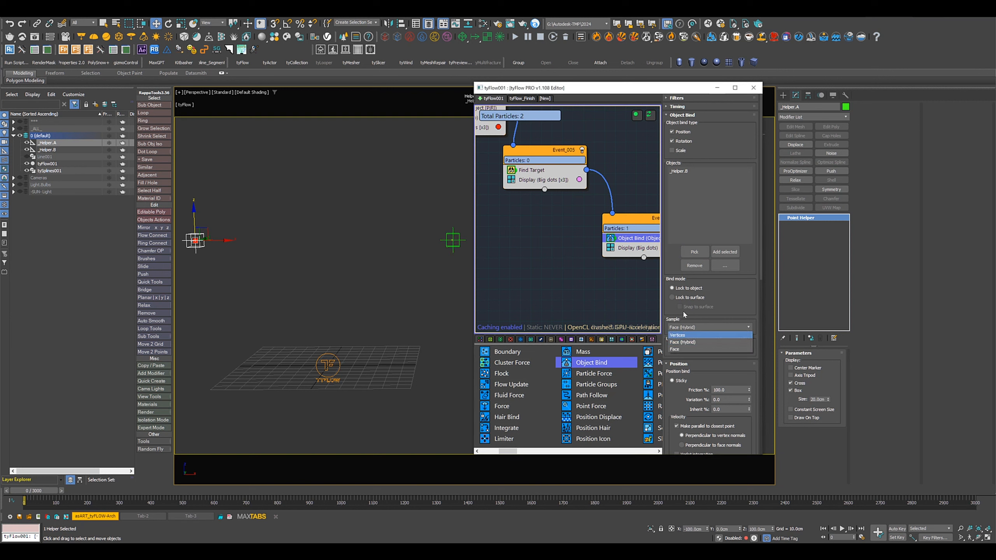
left_click(672, 304)
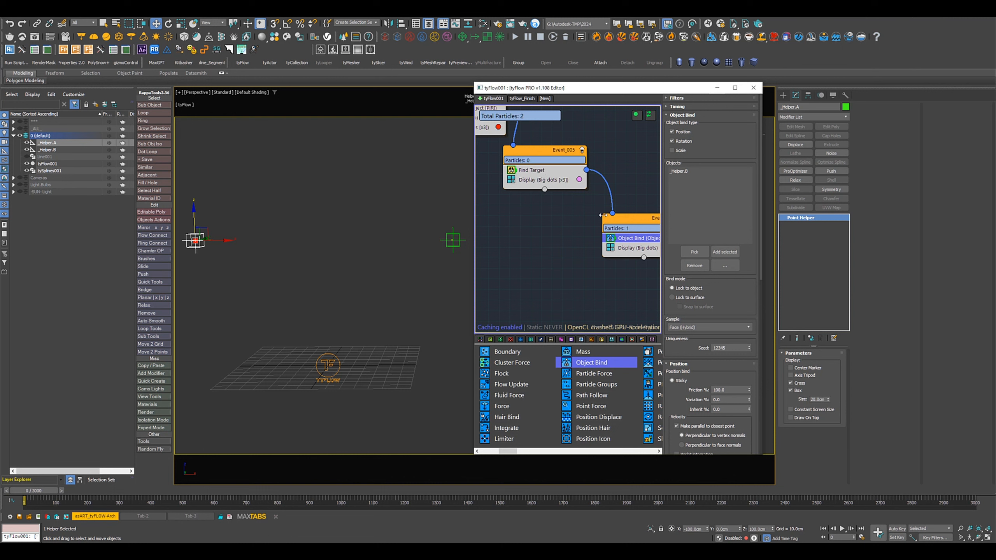
Set the size multiplier of the Display operator below Object Bind to 3 and its colour to pure red
left_click(638, 247)
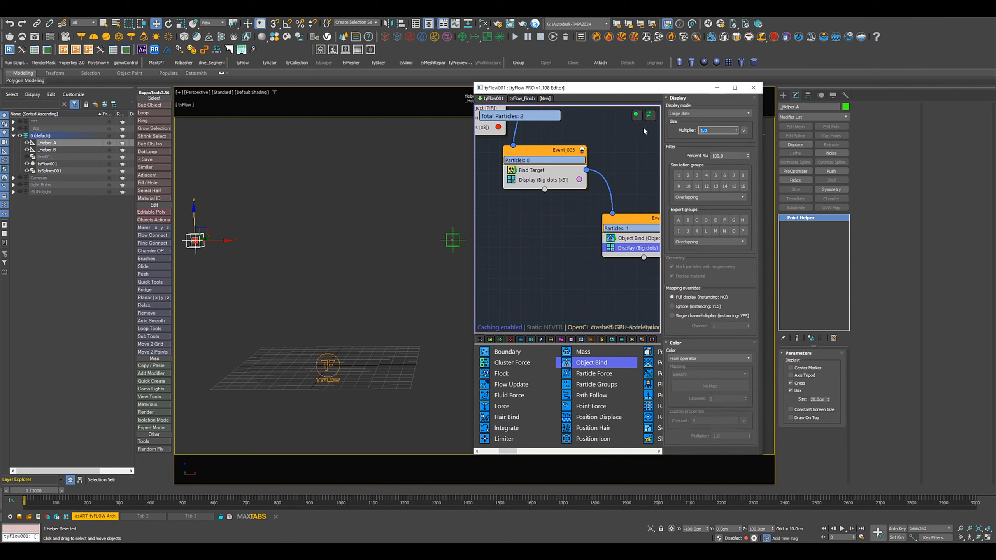
type("3")
key("Return")
middle_click_drag(592, 265, 490, 249)
left_click(576, 232)
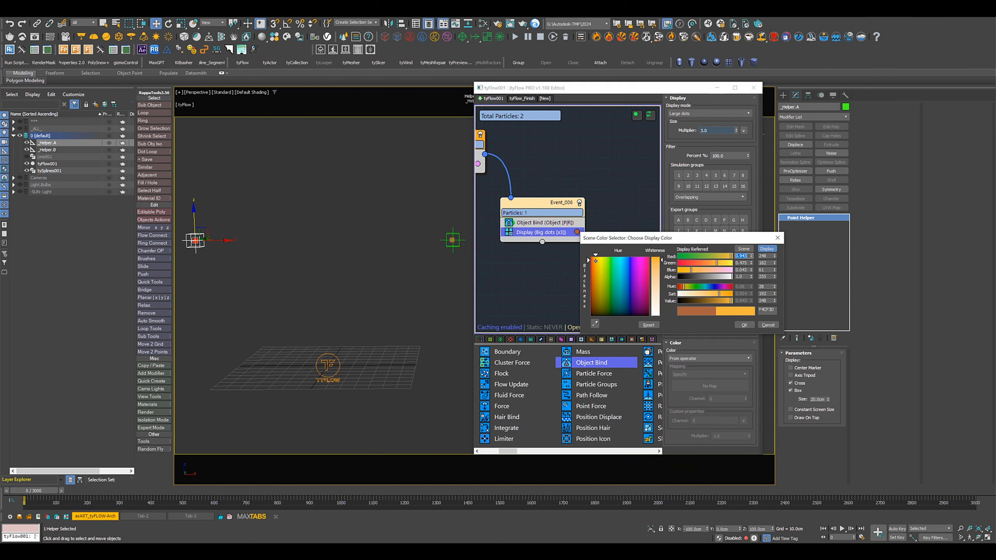
left_click_drag(595, 262, 590, 256)
left_click_drag(660, 262, 659, 258)
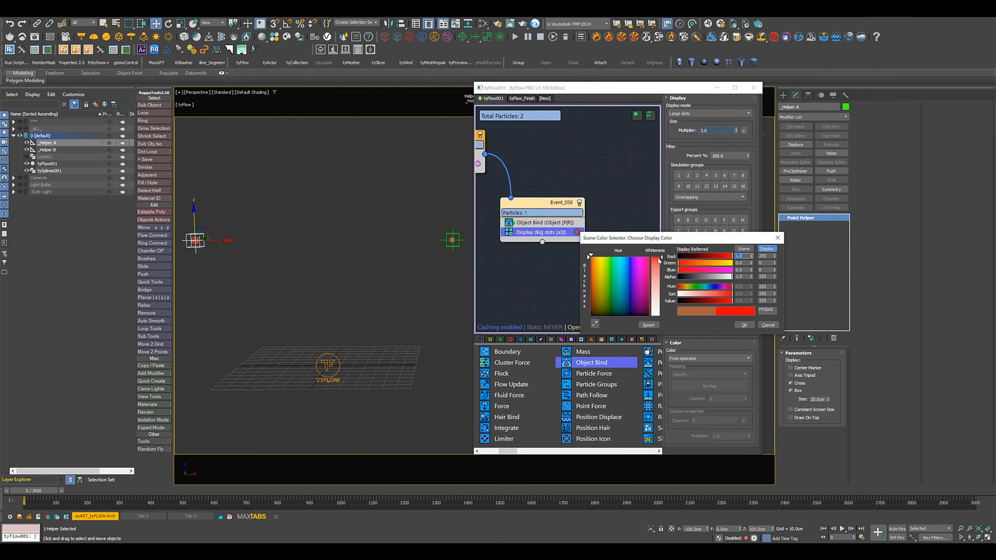
left_click(744, 326)
Nudge the Object Bind event upward and move _Helper.B in the viewport to test the particle's binding to it
scroll(406, 285, "down", 4)
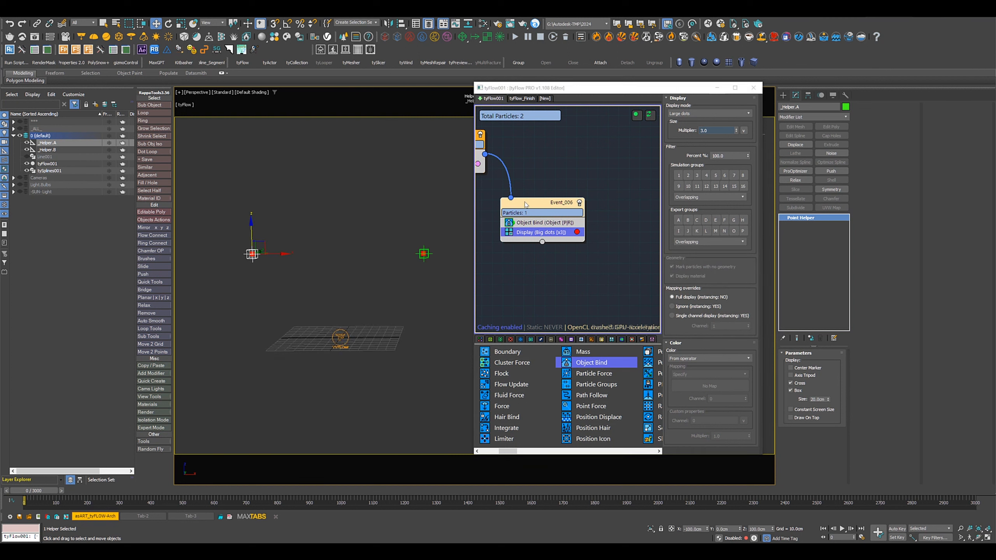
left_click_drag(525, 202, 525, 194)
middle_click_drag(344, 275, 318, 276)
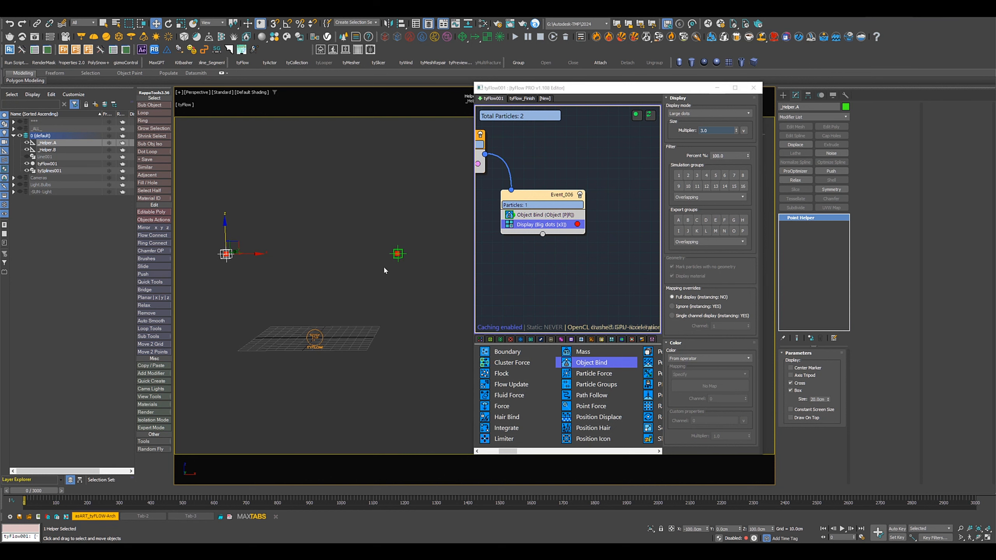
left_click(404, 254)
mouse_move(408, 249)
left_mouse_down()
mouse_move(425, 233)
mouse_move(402, 219)
mouse_move(402, 242)
left_mouse_up()
middle_click_drag(337, 272, 346, 277)
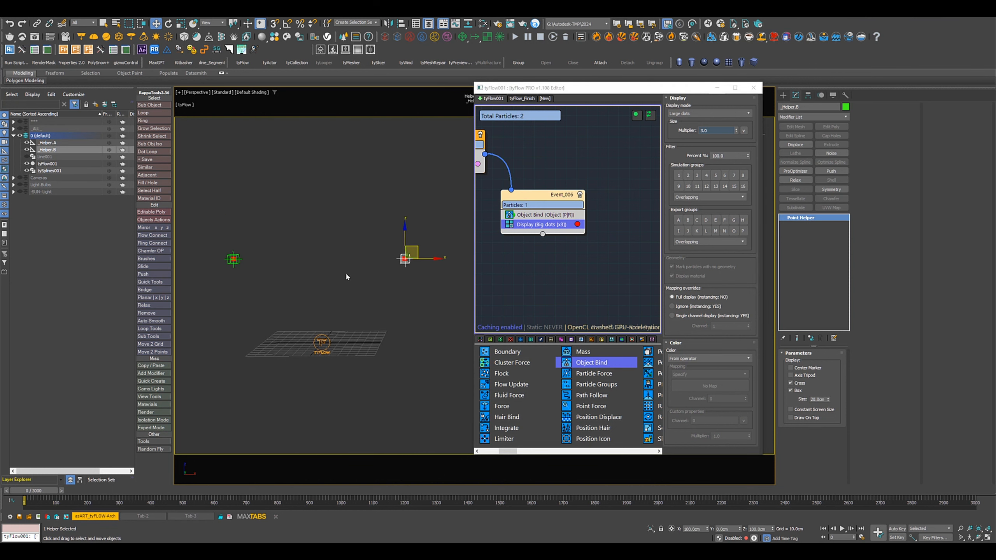
Browse the operators around Object Bind for the next one to add to the flow
scroll(515, 267, "down", 3)
middle_click_drag(516, 267, 578, 237)
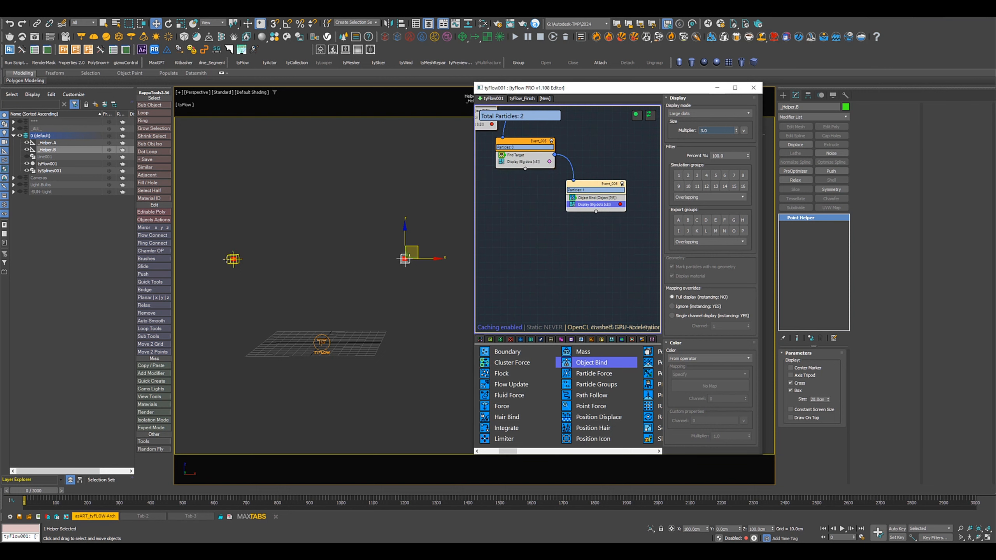
scroll(557, 375, "right", 4)
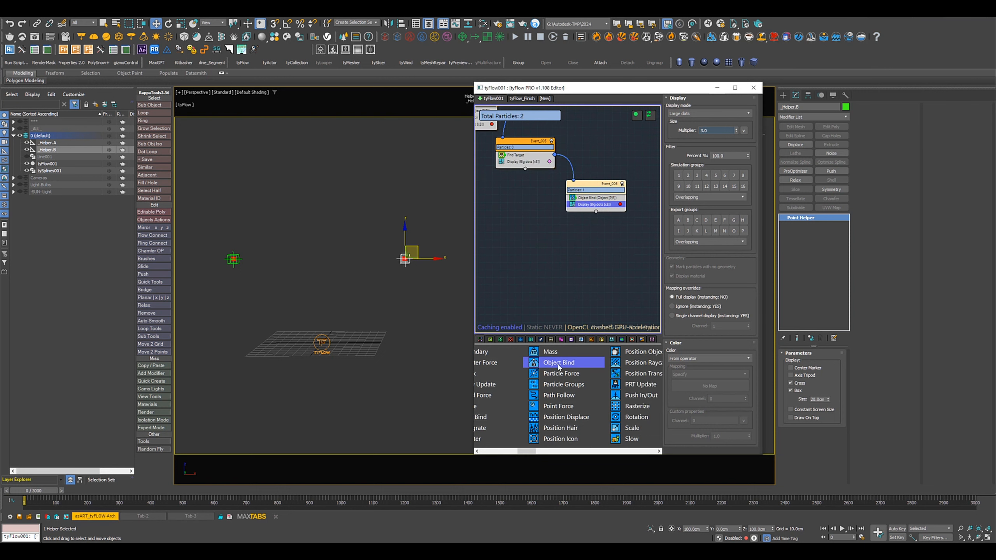
Add a Particle Bind operator below Object Bind in the last event and enable Show bindings
scroll(557, 377, "right", 3)
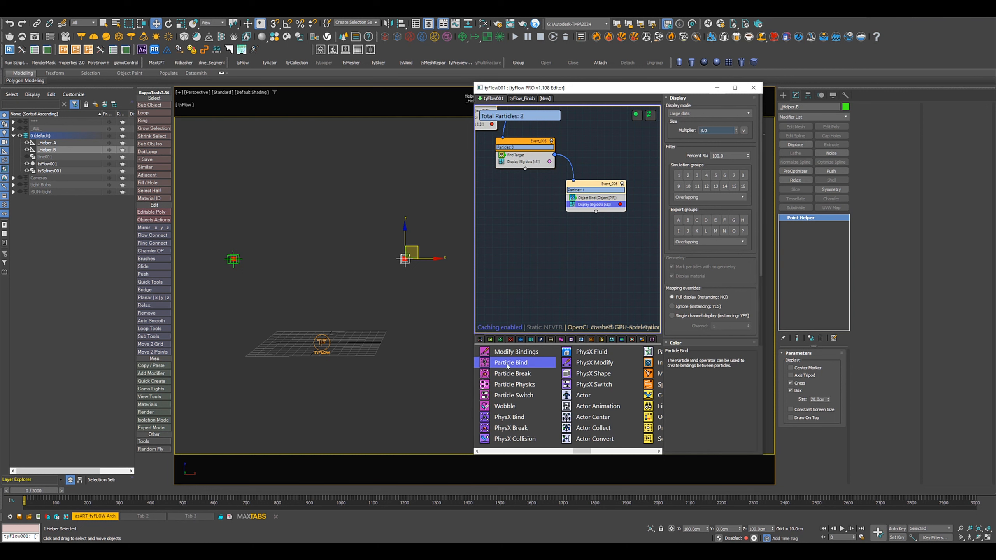
left_click_drag(515, 364, 591, 205)
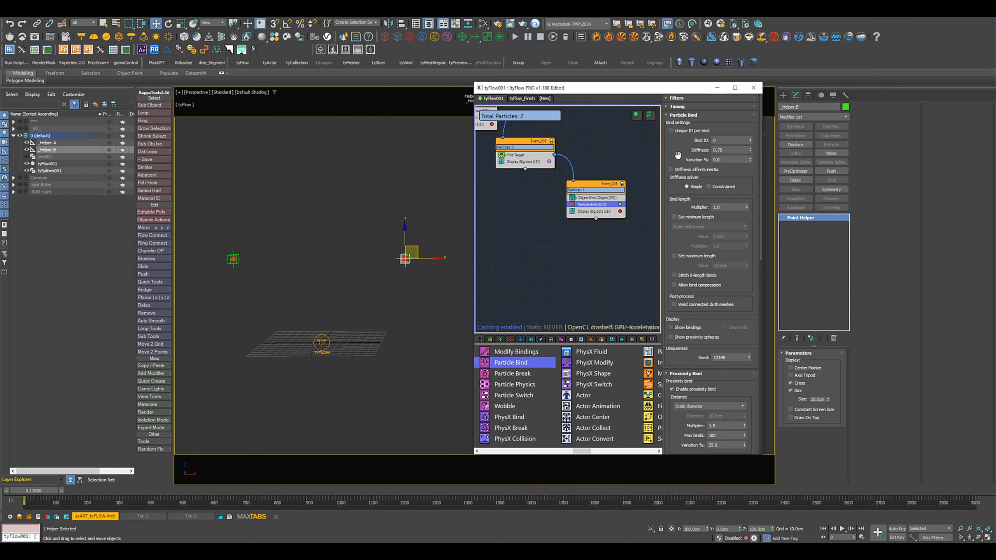
left_click(671, 328)
Collapse the Particle Bind operator's Proximity Bind settings and expand its Family Bind settings, leaving Bind to siblings off
scroll(670, 255, "down", 5)
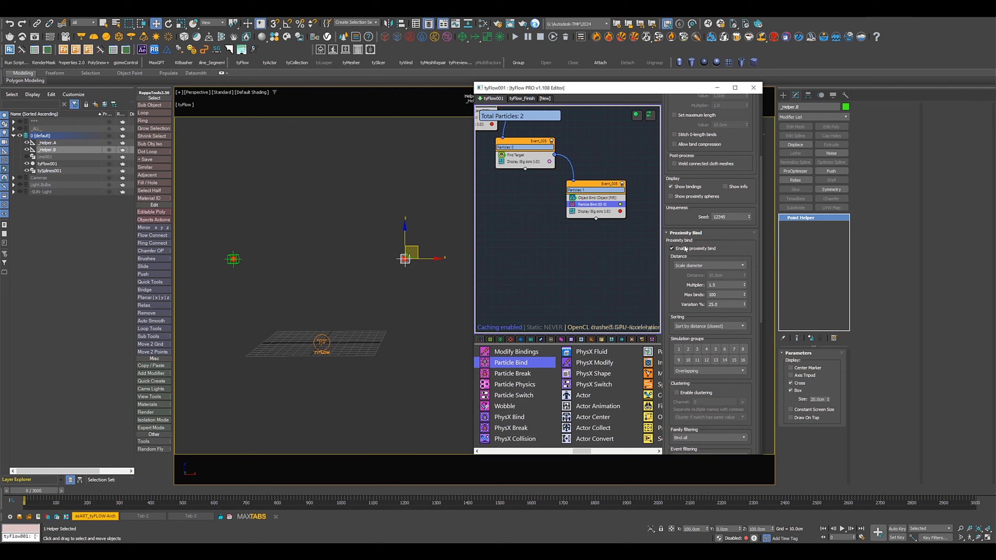
left_click(693, 233)
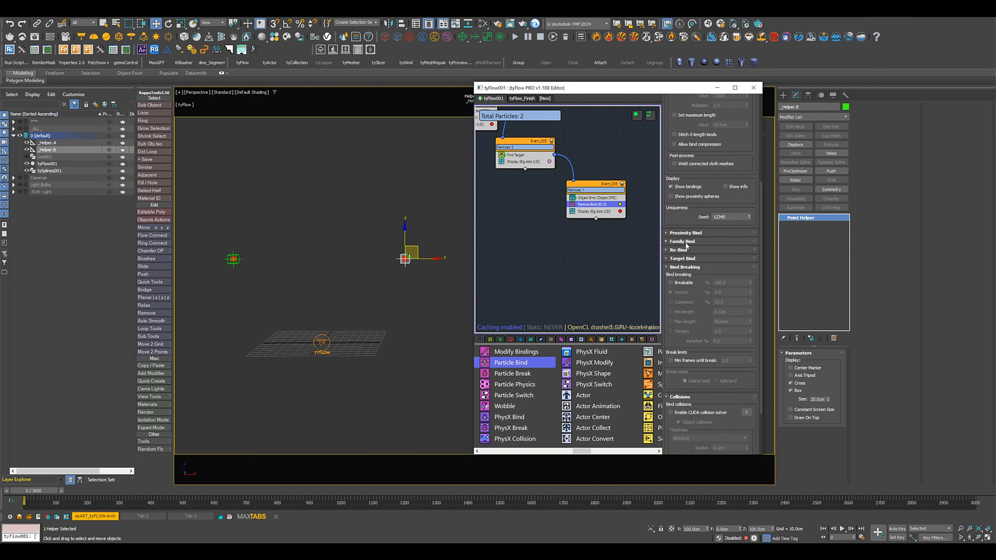
left_click(686, 242)
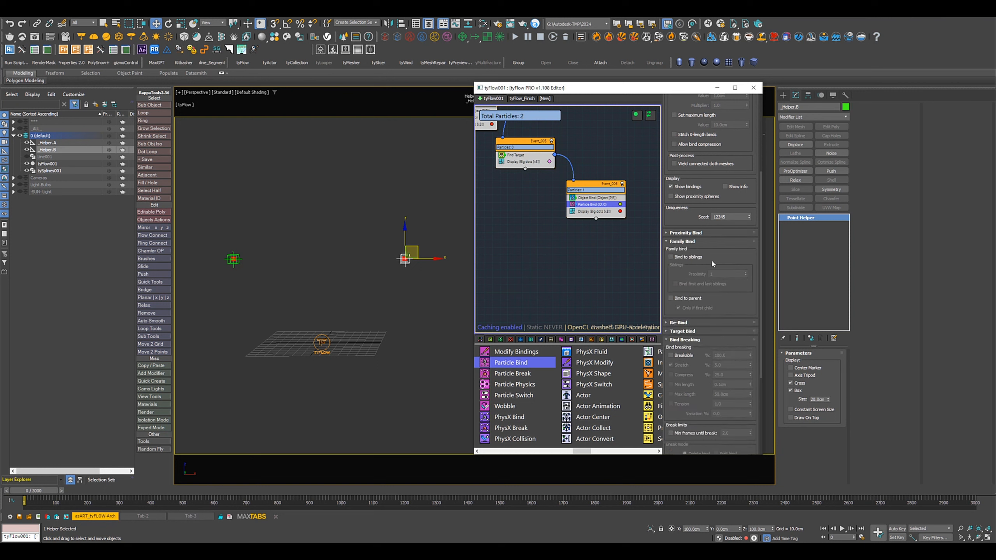
left_click(682, 259)
left_click(681, 258)
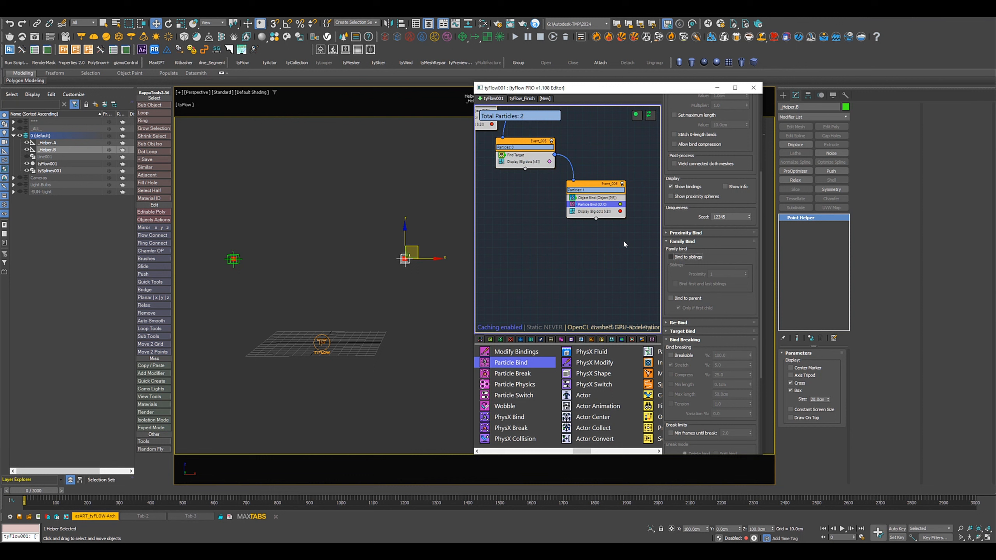
Set the last event's Display colour to green (97, 255, 0) and deselect the helper
left_click(620, 211)
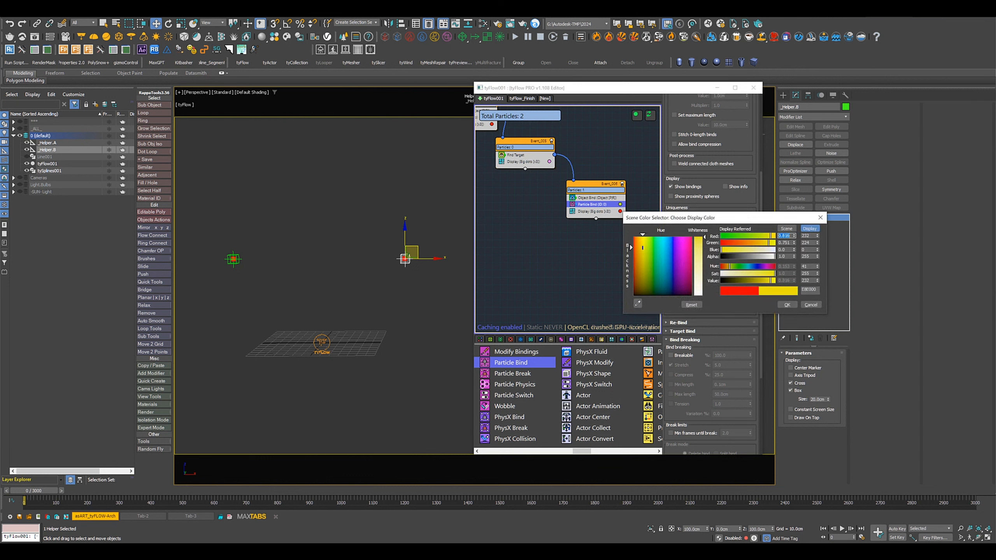
left_click_drag(666, 251, 652, 237)
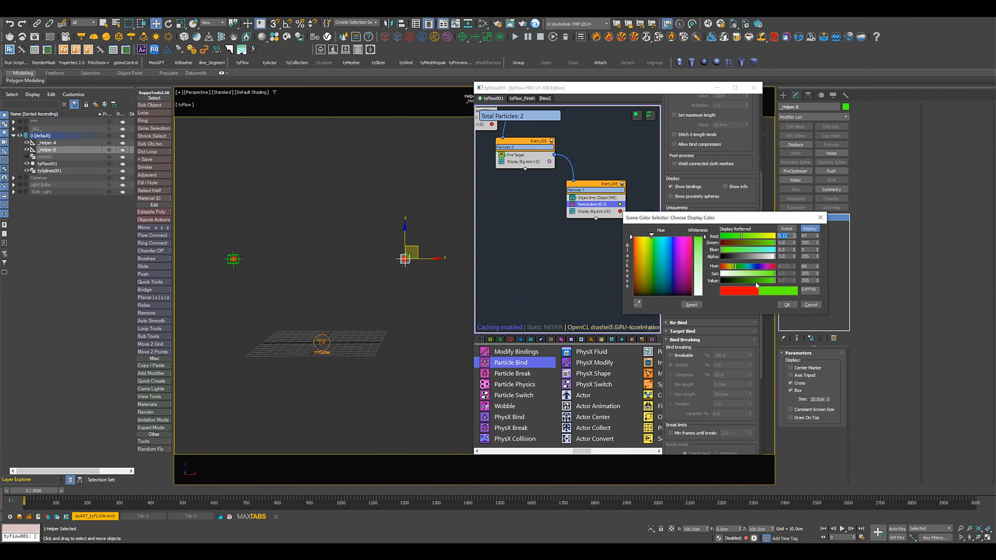
left_click(786, 305)
left_click(406, 284)
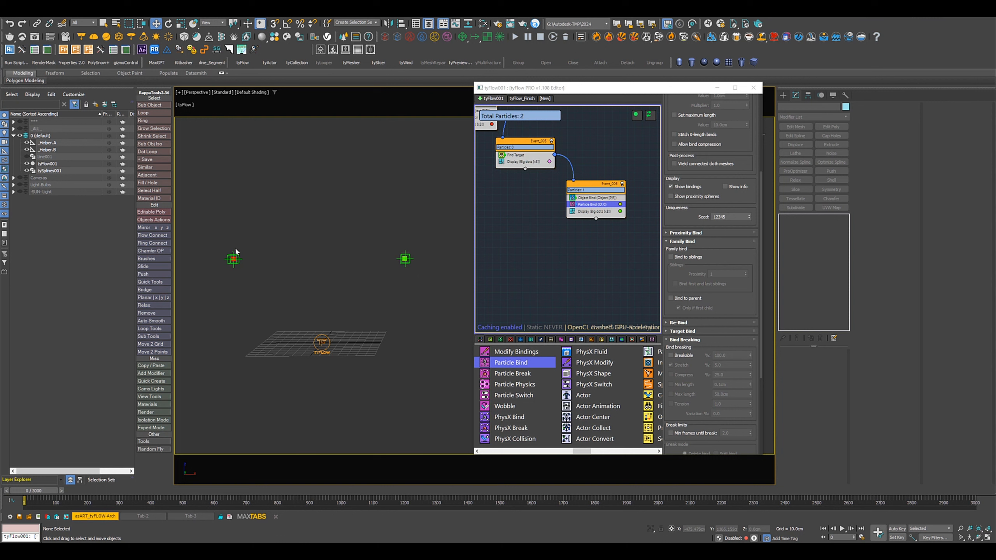
Review the Spawn operator's settings and enable Bind to parent in the Particle Bind operator's Family Bind settings
middle_click_drag(571, 213, 619, 262)
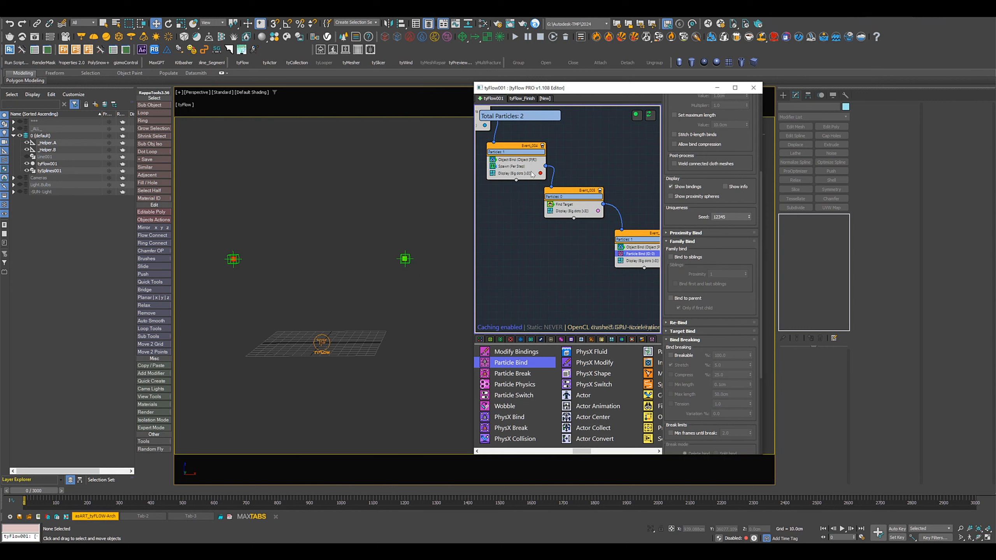
left_click(522, 167)
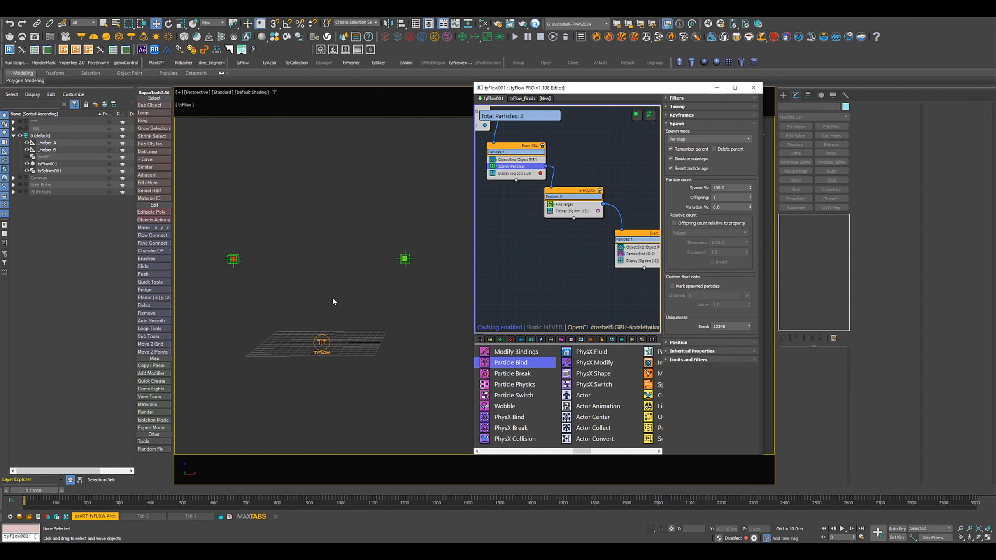
middle_click_drag(591, 249, 530, 195)
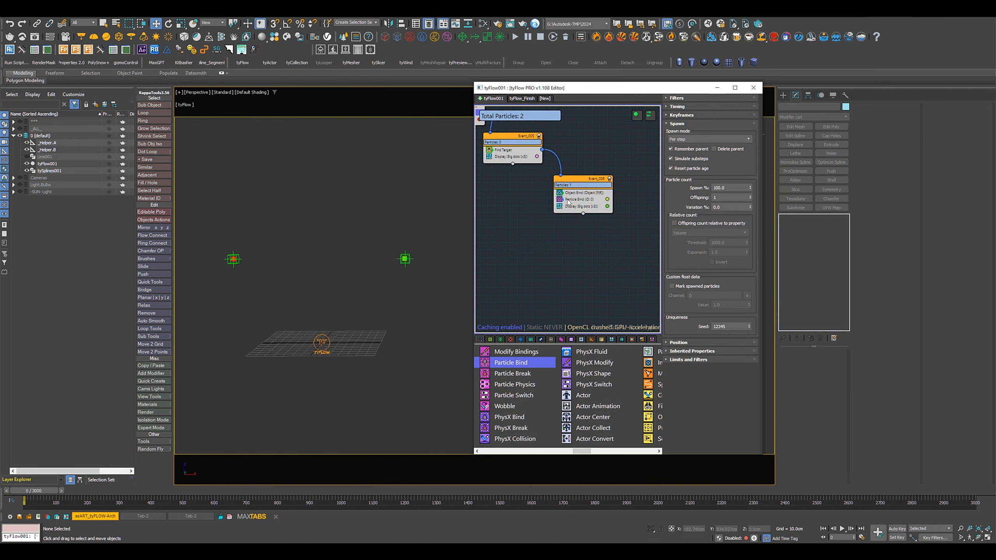
left_click(569, 200)
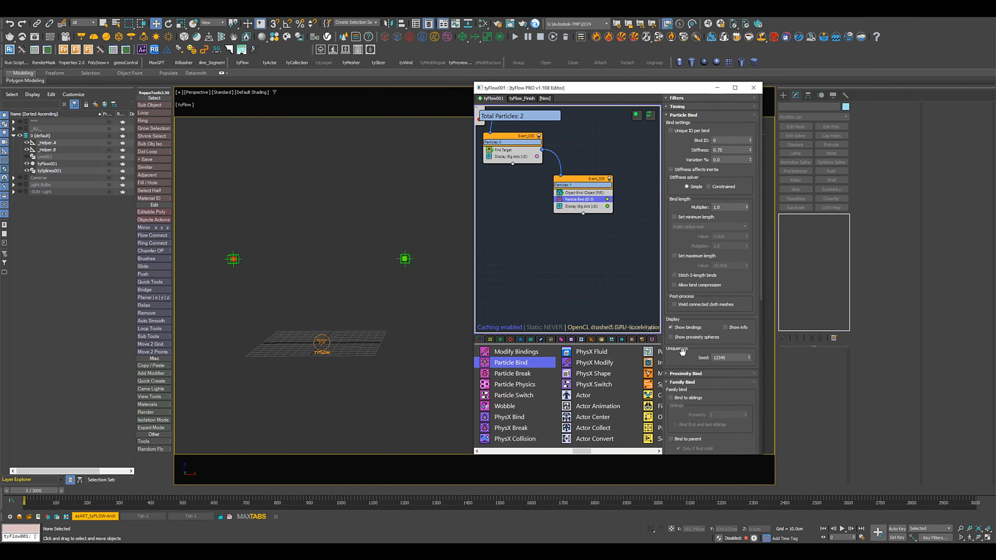
scroll(683, 361, "down", 5)
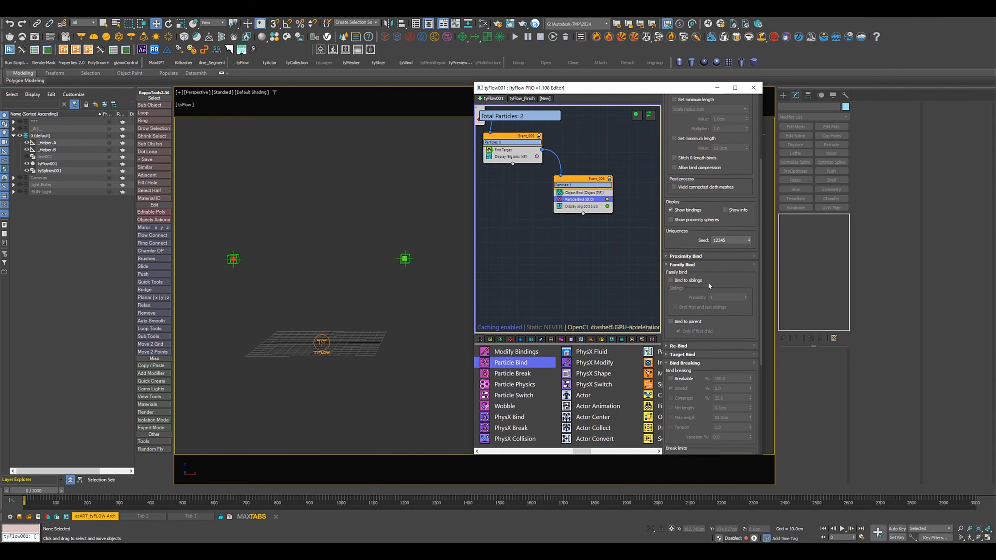
left_click(687, 322)
scroll(338, 284, "up", 3)
middle_click_drag(358, 280, 382, 251)
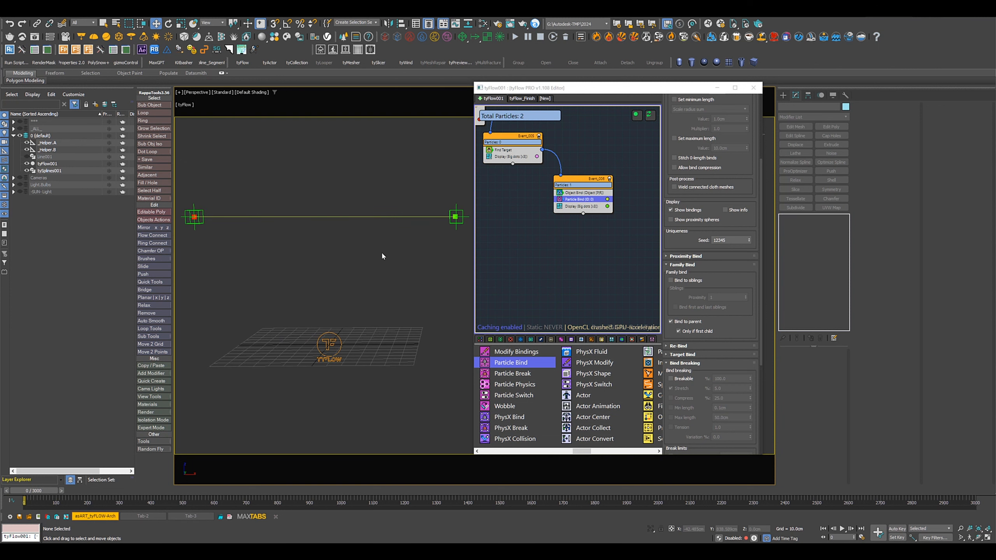
Add a Resample operator below Particle Bind and set it to resample particle binds
scroll(524, 399, "up", 3)
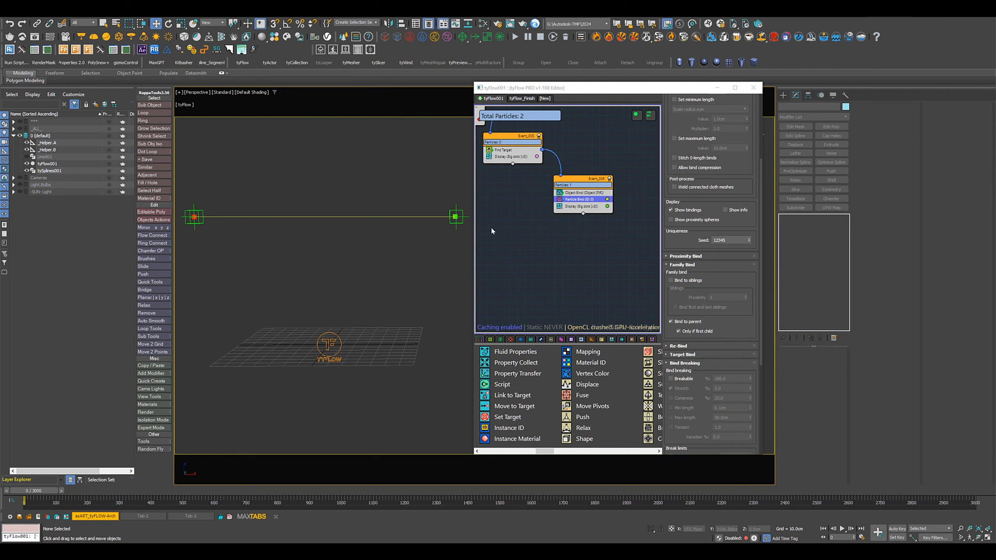
scroll(549, 411, "up", 4)
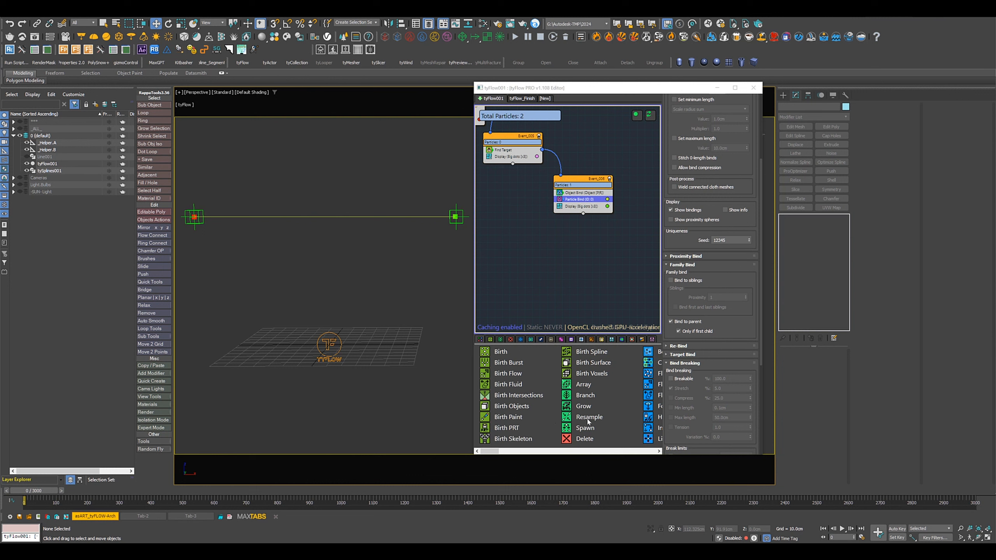
left_click_drag(588, 421, 572, 203)
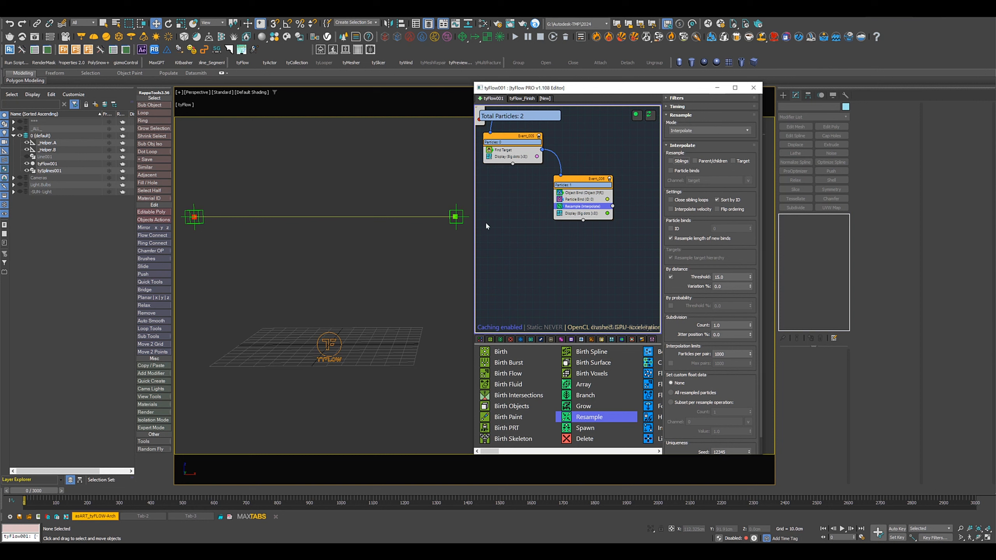
left_click(671, 170)
Connect the Resample output to a new event and add a Force operator to that event
middle_click_drag(580, 249, 530, 257)
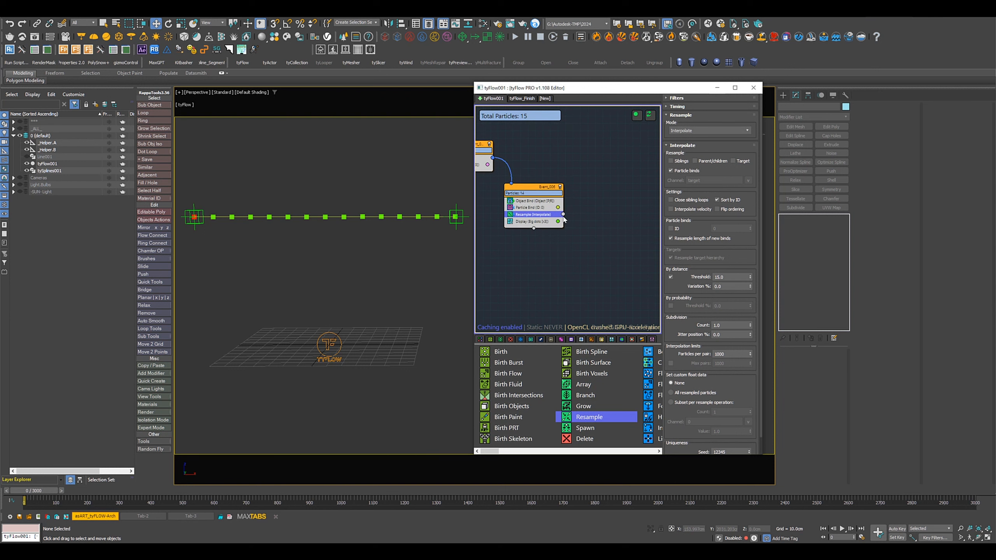
left_click_drag(564, 215, 620, 224)
left_click_drag(605, 240, 604, 240)
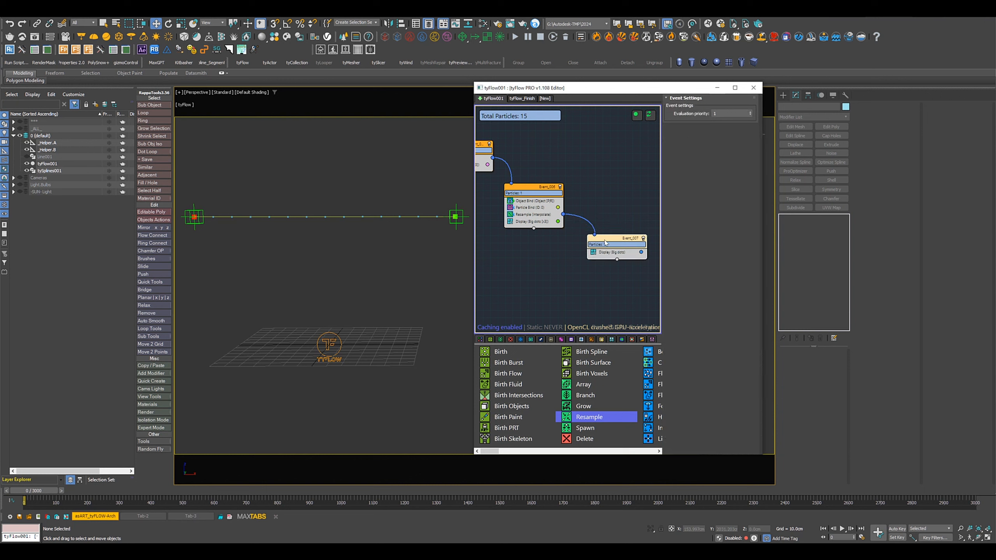
scroll(584, 404, "right", 4)
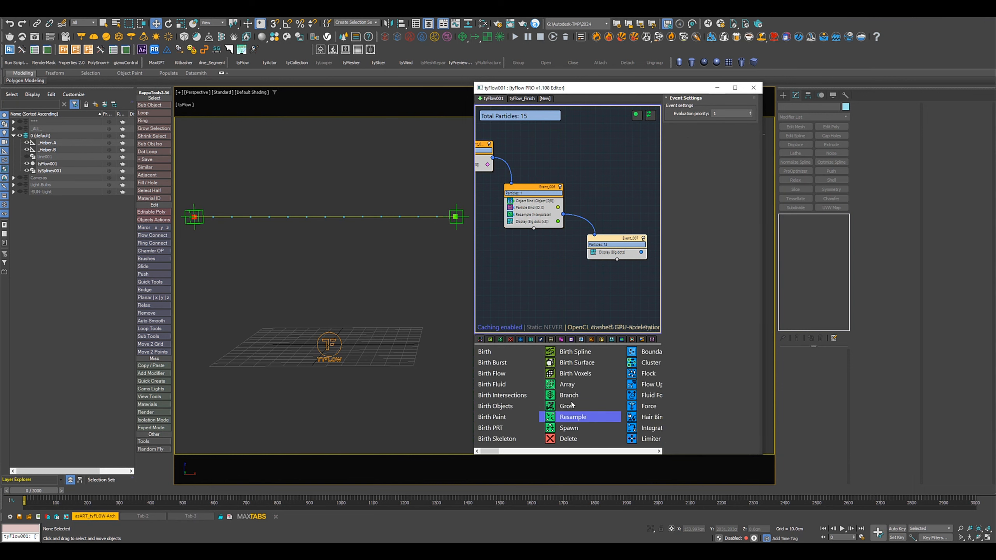
left_click_drag(502, 407, 605, 253)
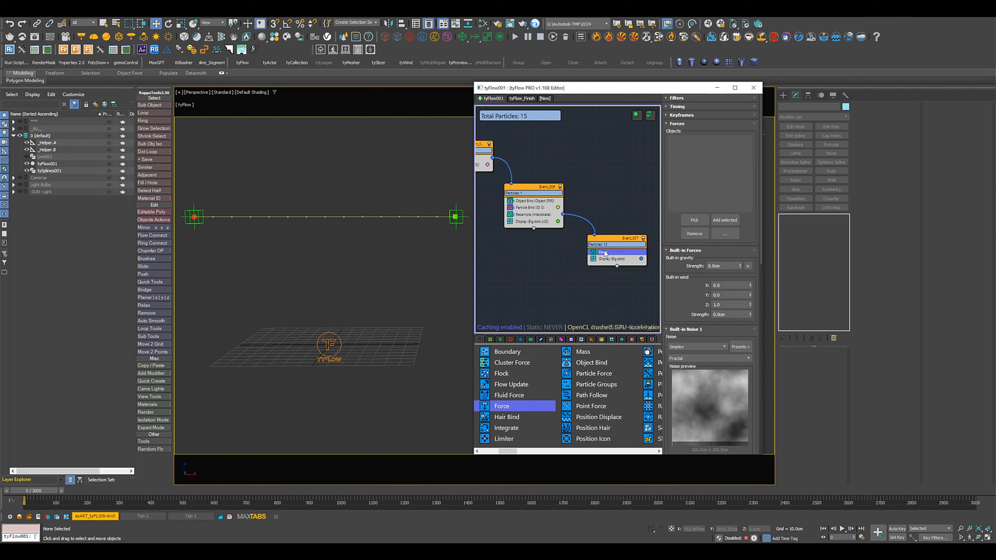
Set the size multiplier of the new event's large-dot display to 3.0
left_click(606, 259)
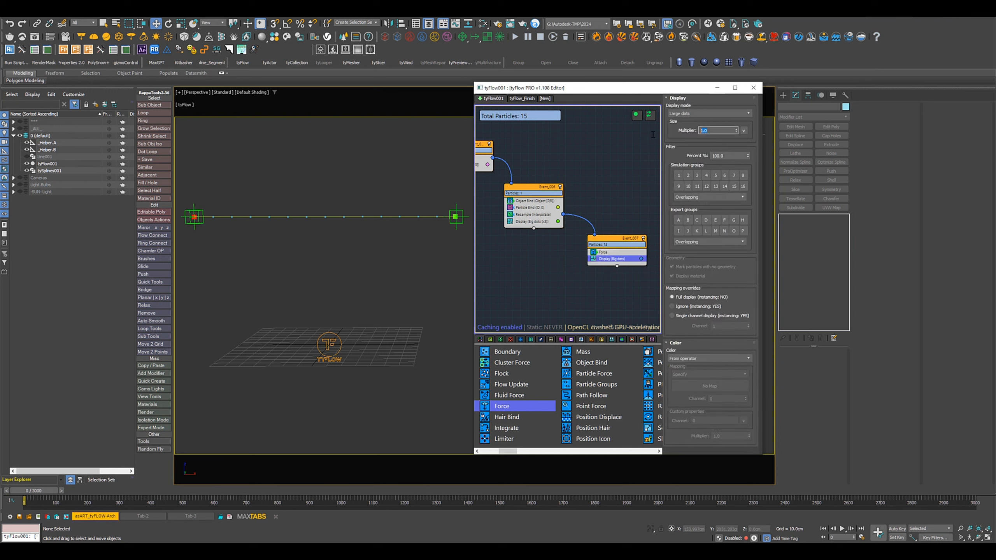
type("3")
key("Return")
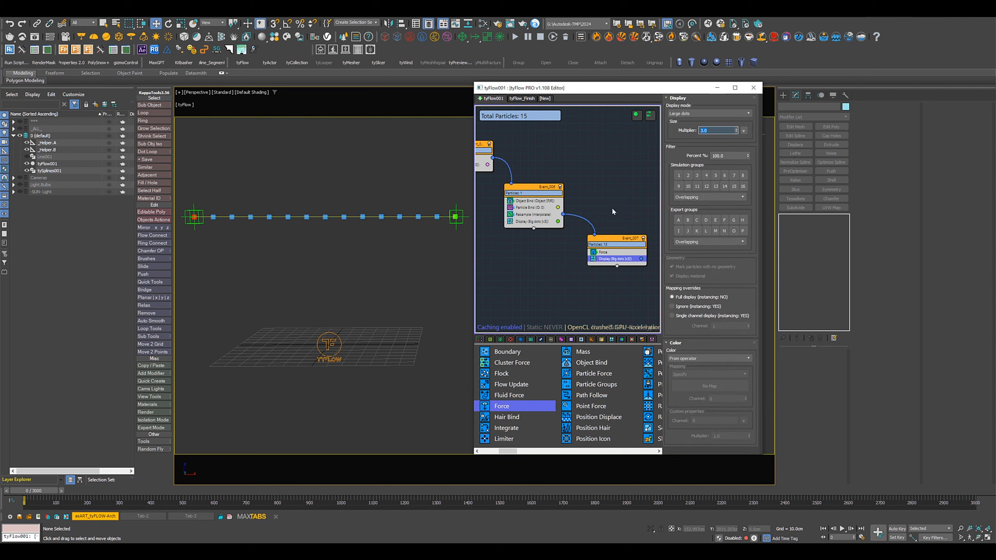
Set the Force operator's built-in gravity strength to -0.35 cm
left_click(608, 252)
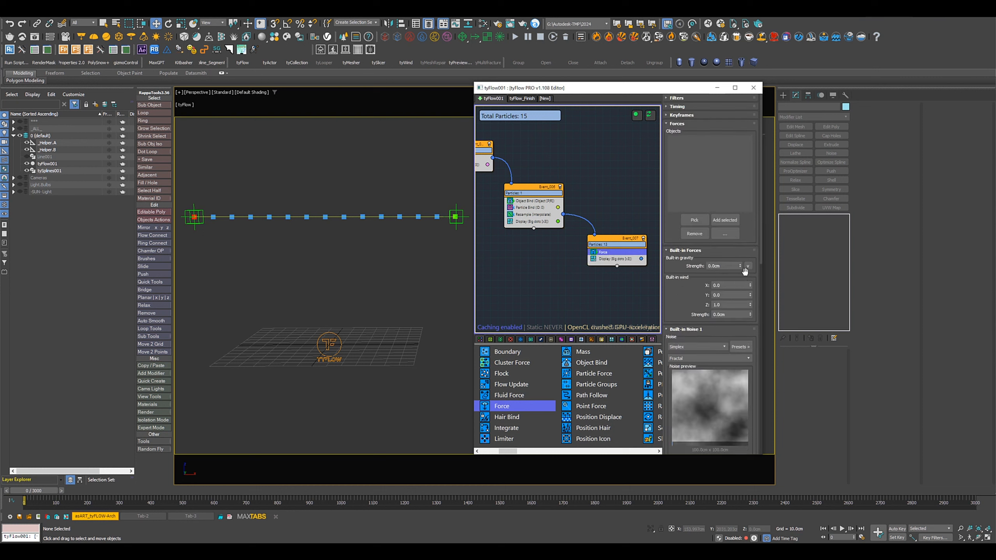
left_click(740, 268)
left_click_drag(740, 268, 741, 274)
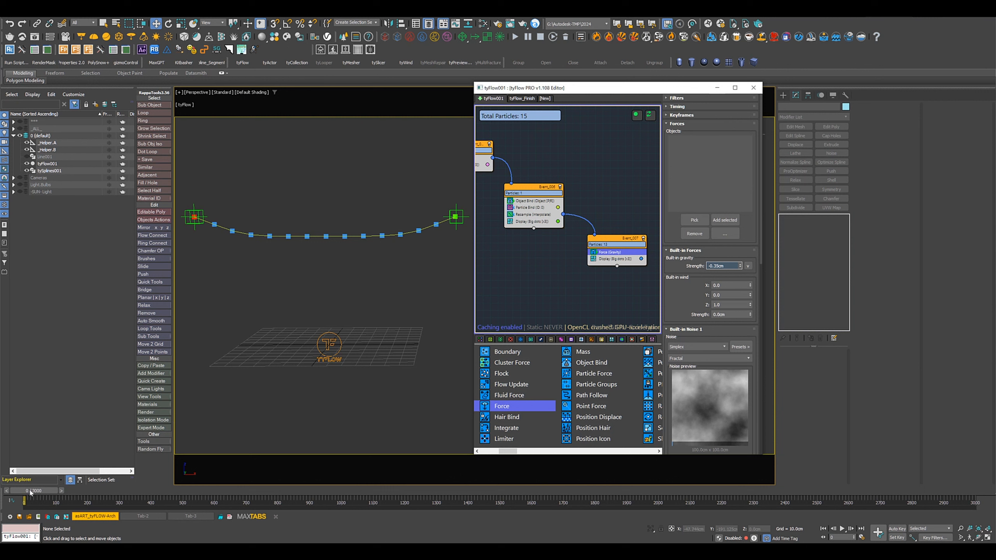
Scrub the timeline to about frame 421 and back to frame 0 to check how the particle chain sags
left_click_drag(35, 490, 158, 500)
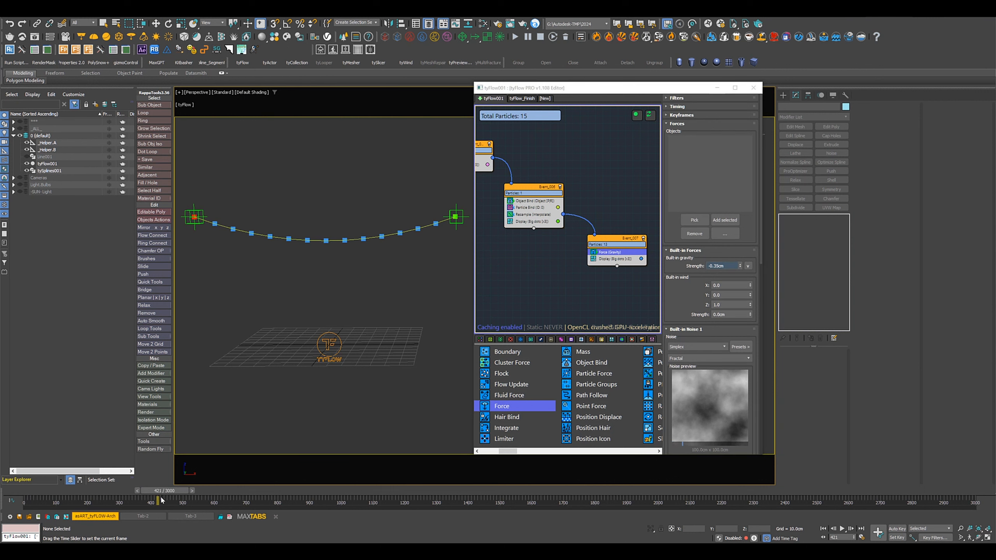
key("w")
left_click_drag(173, 491, 23, 490)
key("w")
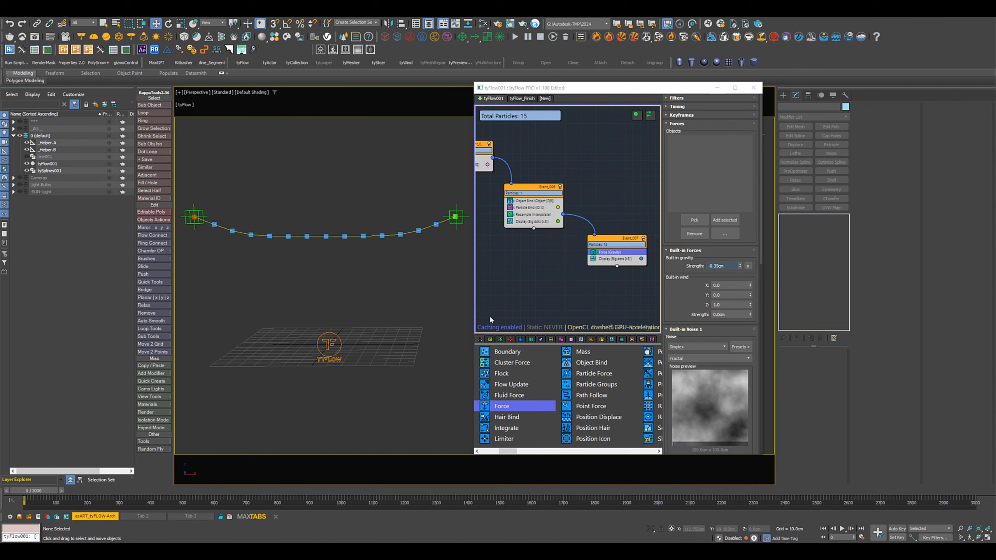
Add a Send Out operator with a connected new event to the Force event and place the new event beside it
middle_click_drag(552, 287, 521, 252)
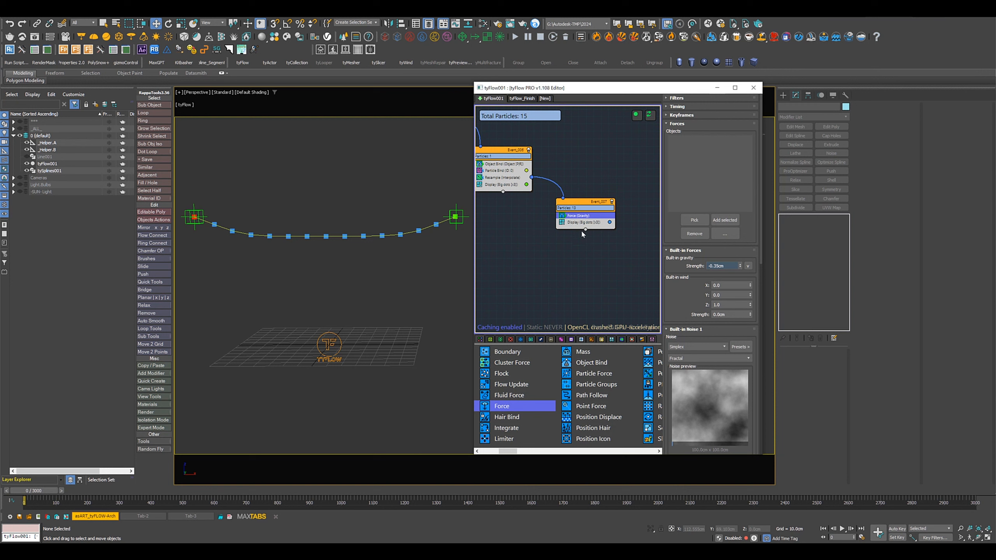
middle_click_drag(581, 229, 564, 257)
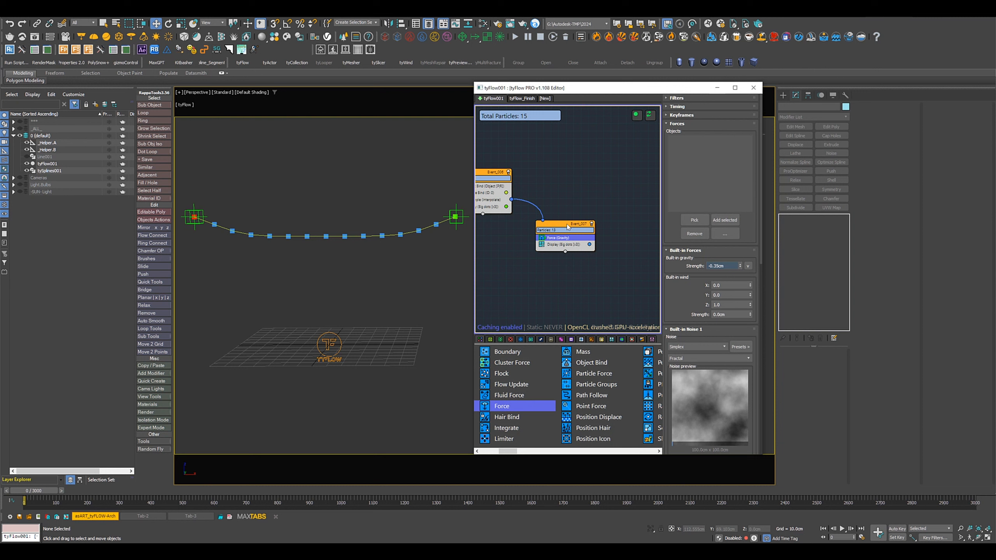
left_click_drag(568, 226, 569, 230)
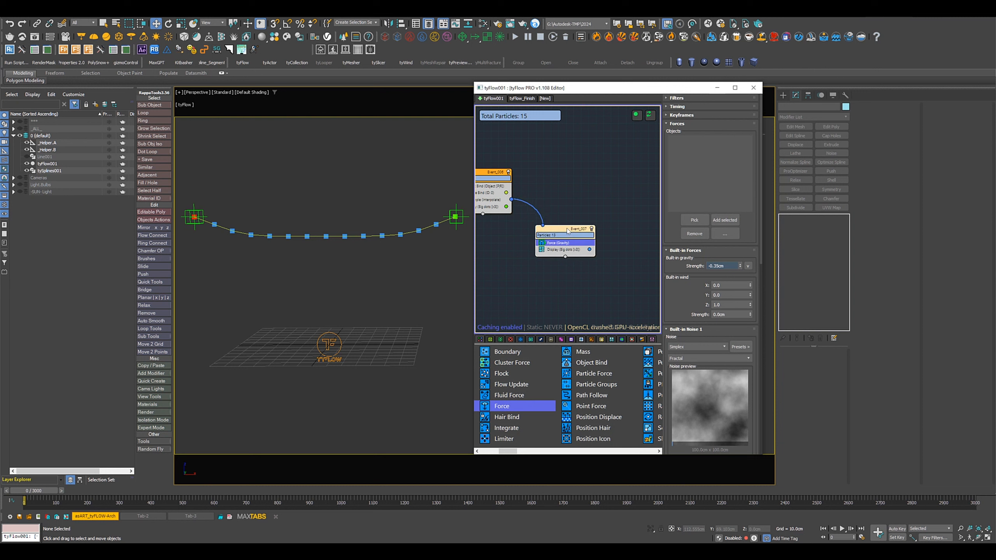
left_click(566, 259)
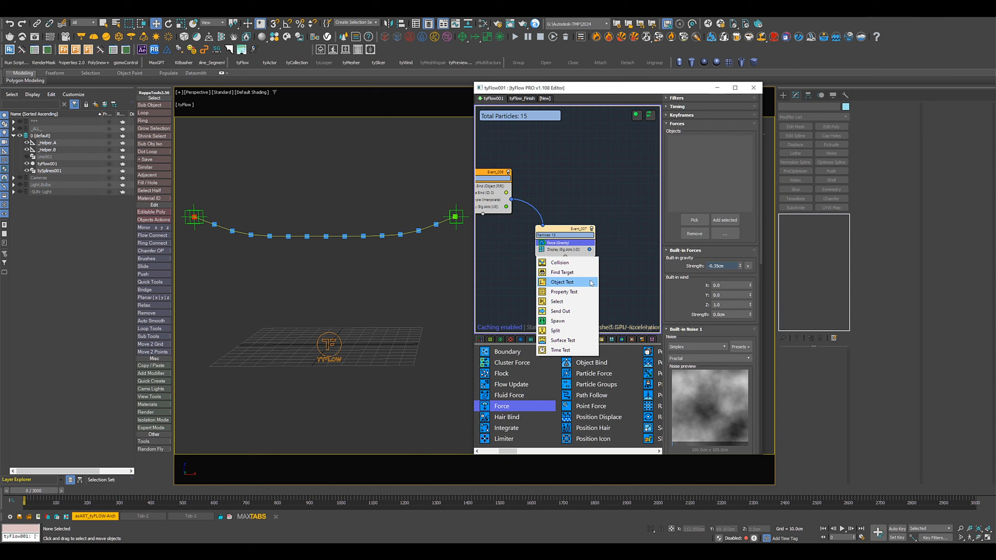
left_click(577, 311)
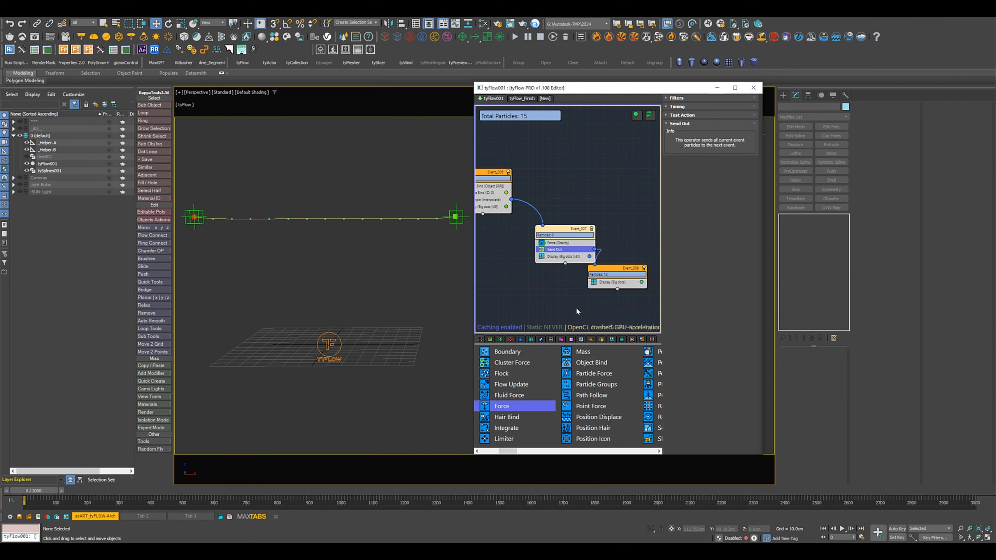
left_click_drag(614, 271, 628, 273)
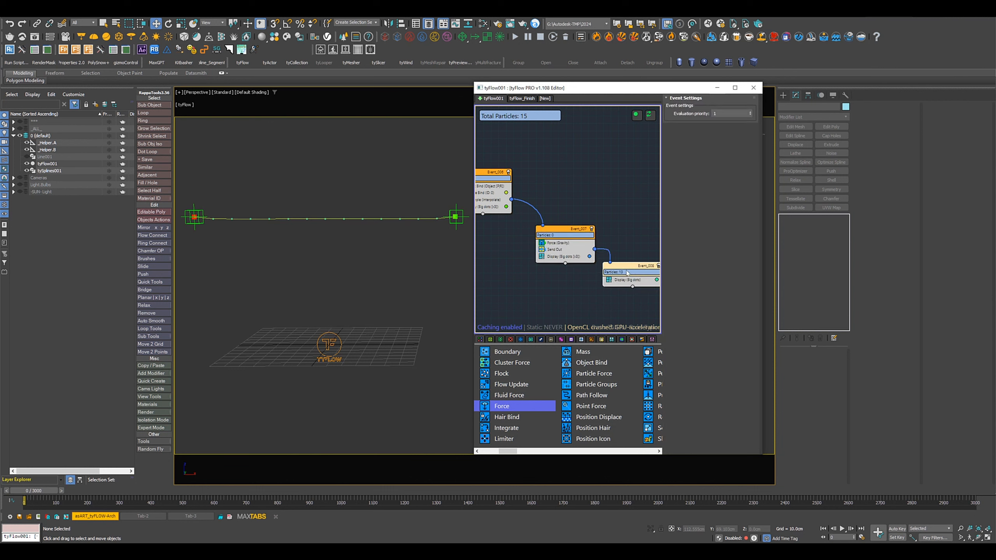
scroll(571, 408, "down", 2)
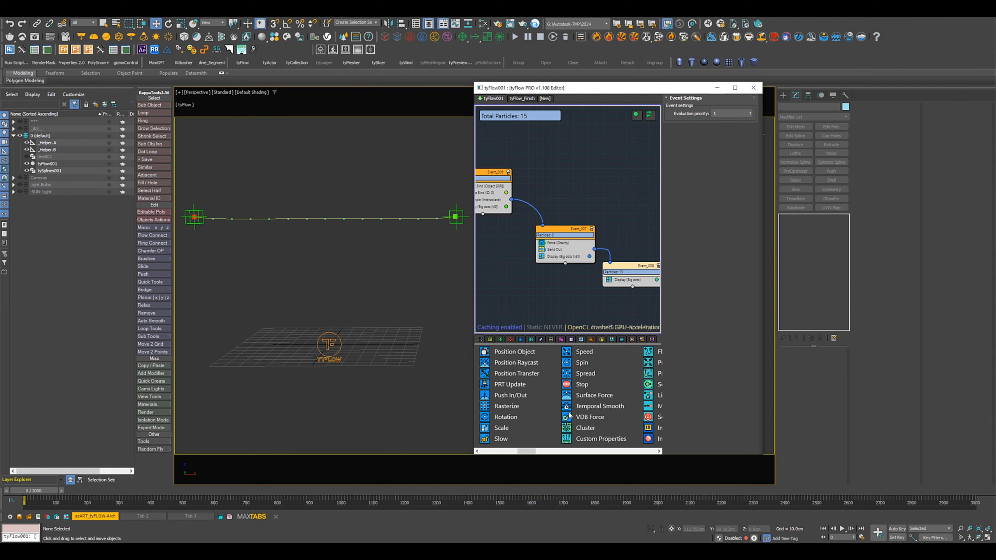
Add a Shape operator to the last event, unhide the Light.Bulbs layer, and replace the default triangle shape with Light.Bulb.A
scroll(570, 415, "down", 2)
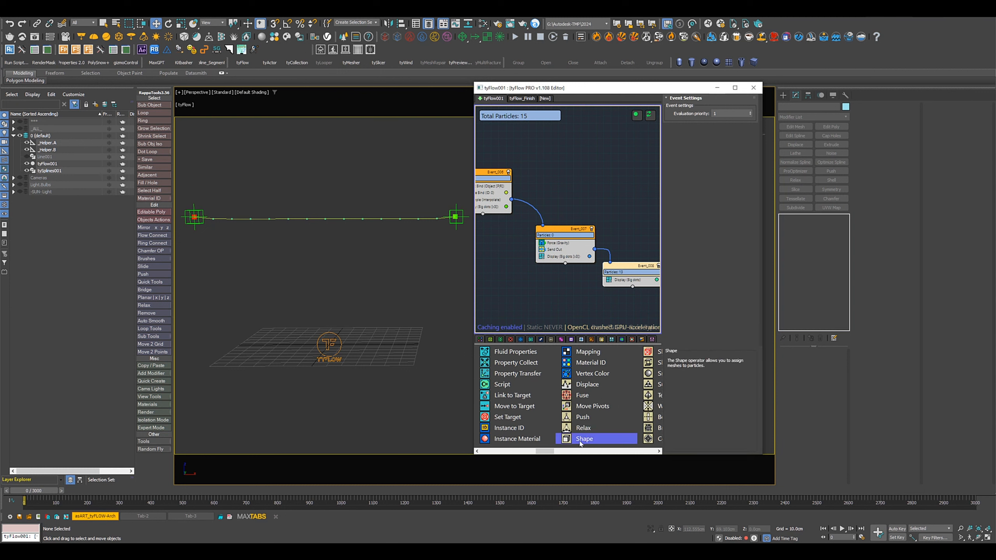
left_click_drag(581, 443, 628, 277)
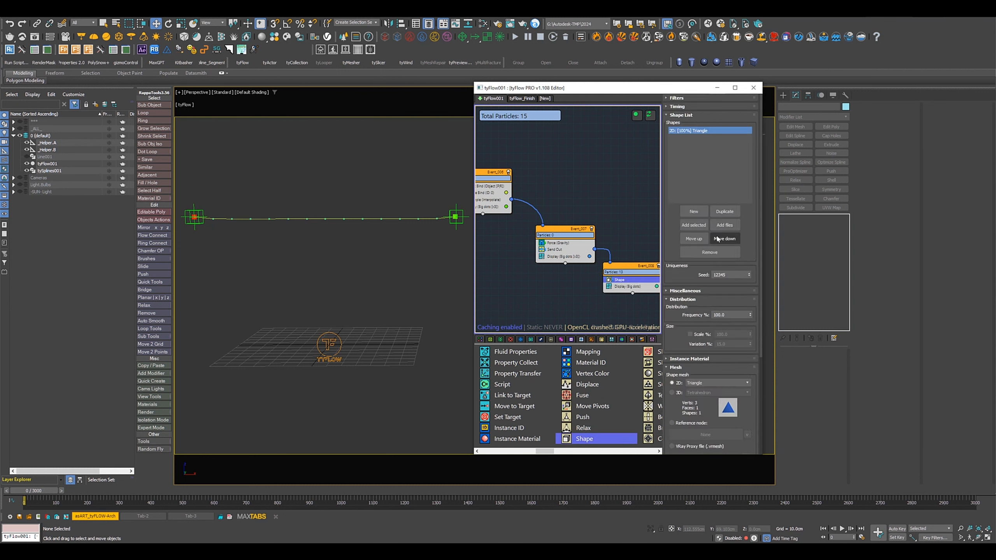
left_click(18, 186)
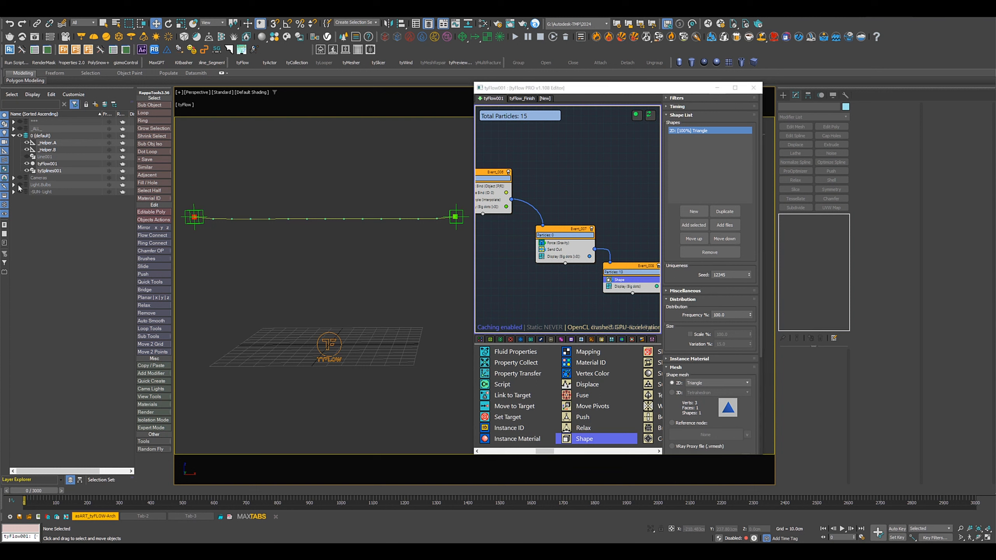
left_click(708, 252)
left_click(345, 318)
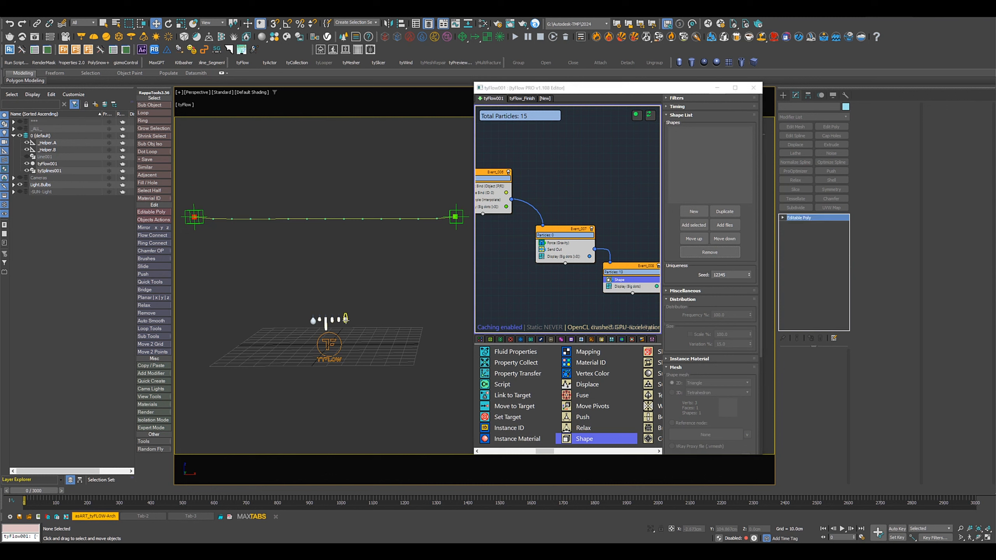
left_click(693, 225)
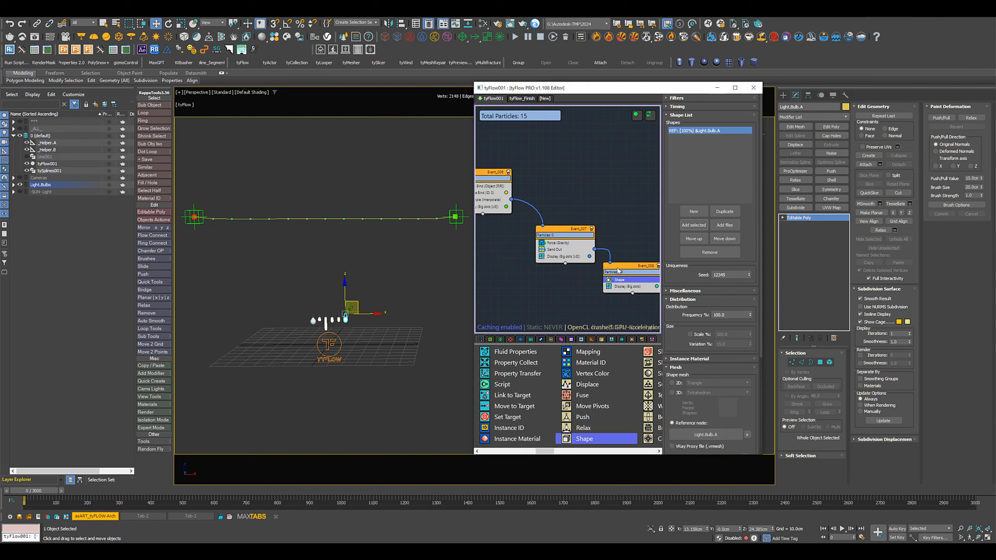
Set the last event's Display operator to show particles as Geometry
left_click(622, 287)
left_click(691, 113)
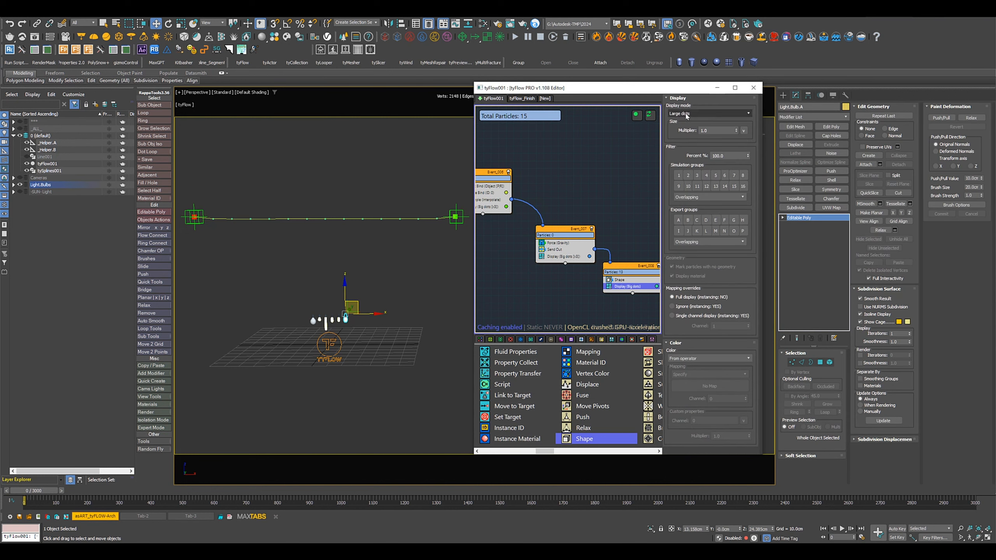
left_click(680, 174)
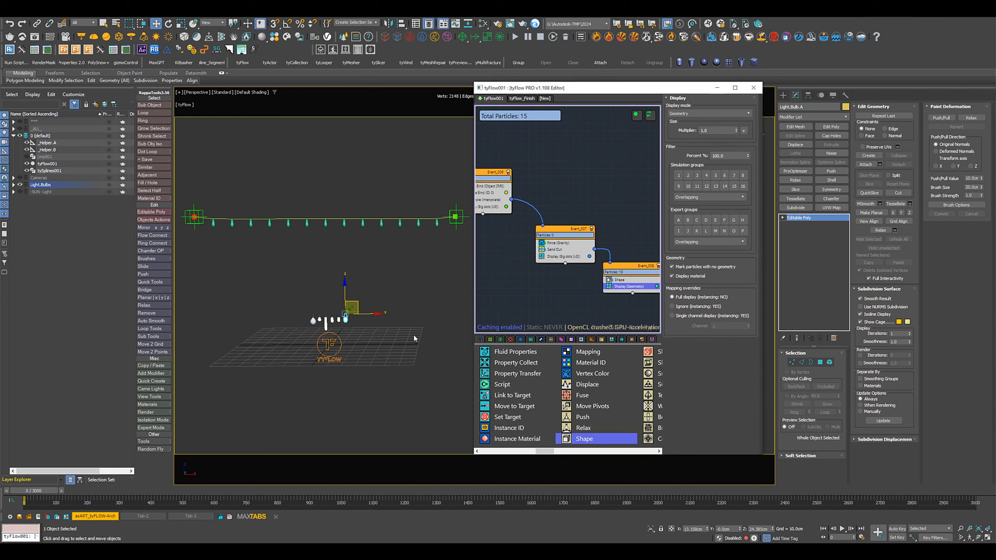
Add a Scale operator below the Shape operator in the last event and set its uniform scale value to 200%
scroll(558, 421, "up", 2)
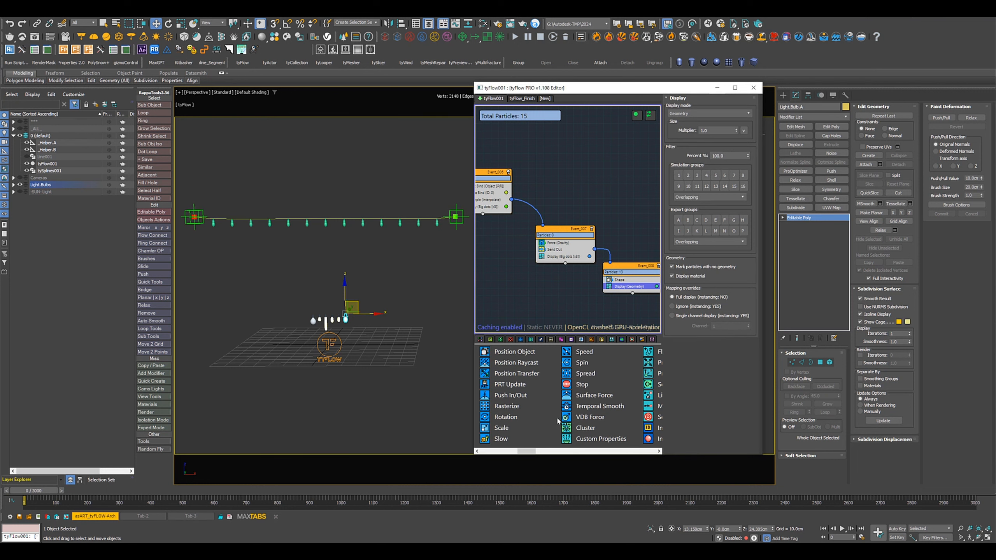
scroll(564, 386, "up", 2)
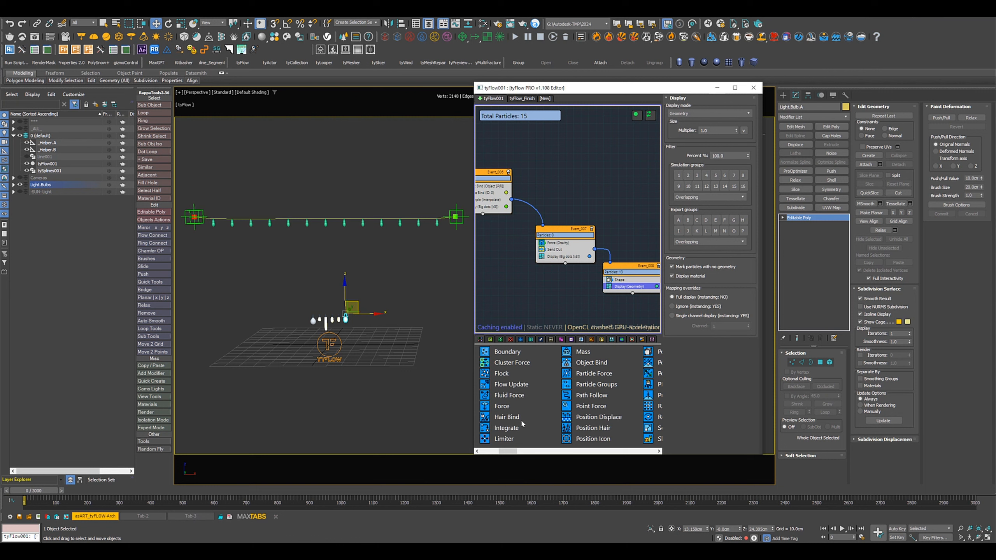
scroll(622, 429, "down", 1)
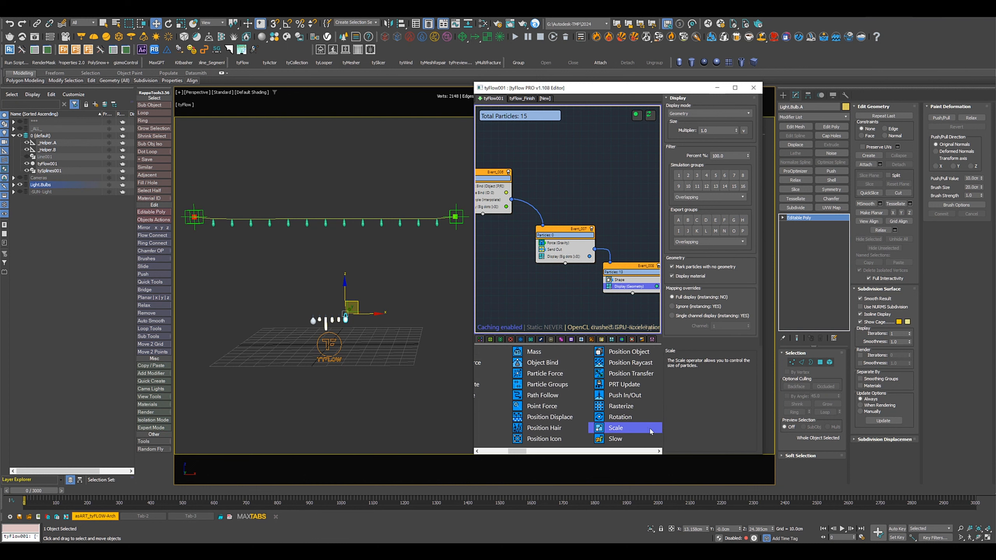
left_click_drag(622, 430, 626, 286)
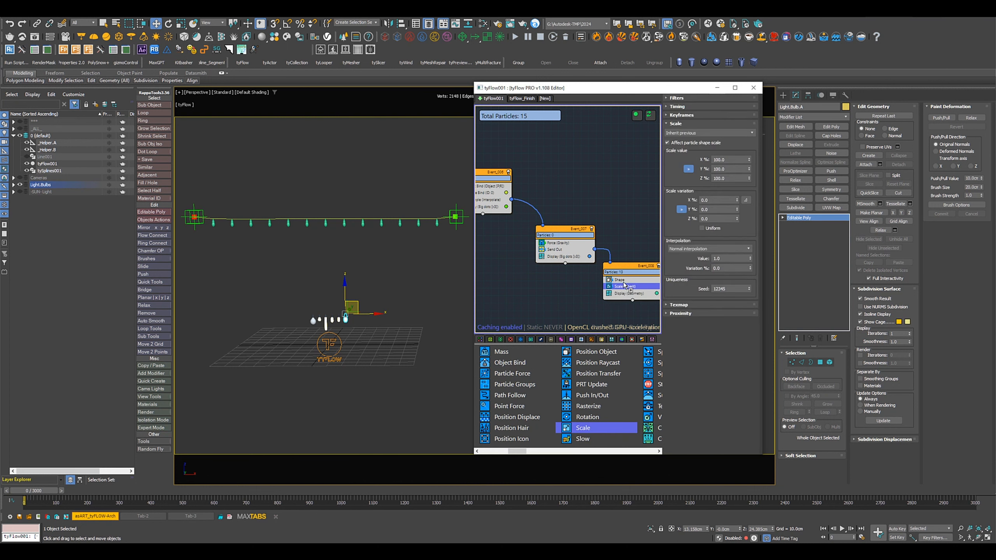
double_click(736, 160)
type("200")
key("Return")
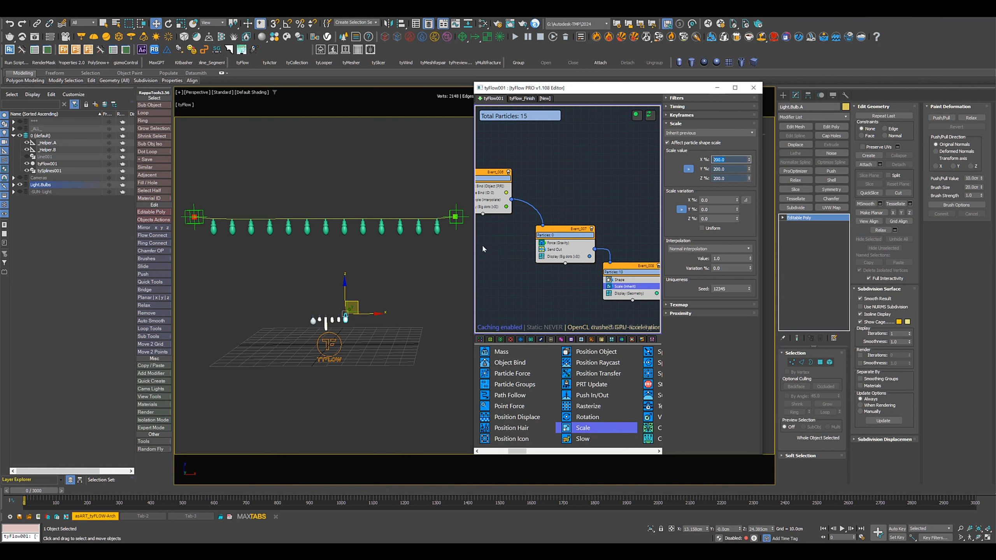
Try a distance threshold of 5 on the Resample operator and settle on 10
middle_click_drag(521, 276, 606, 275)
left_click(525, 197)
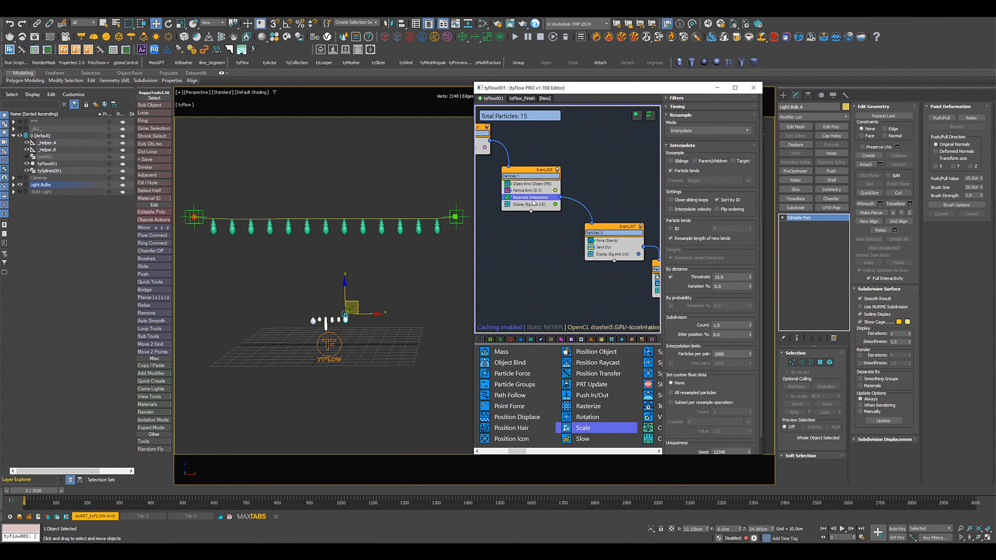
double_click(720, 276)
type("5")
key("Return")
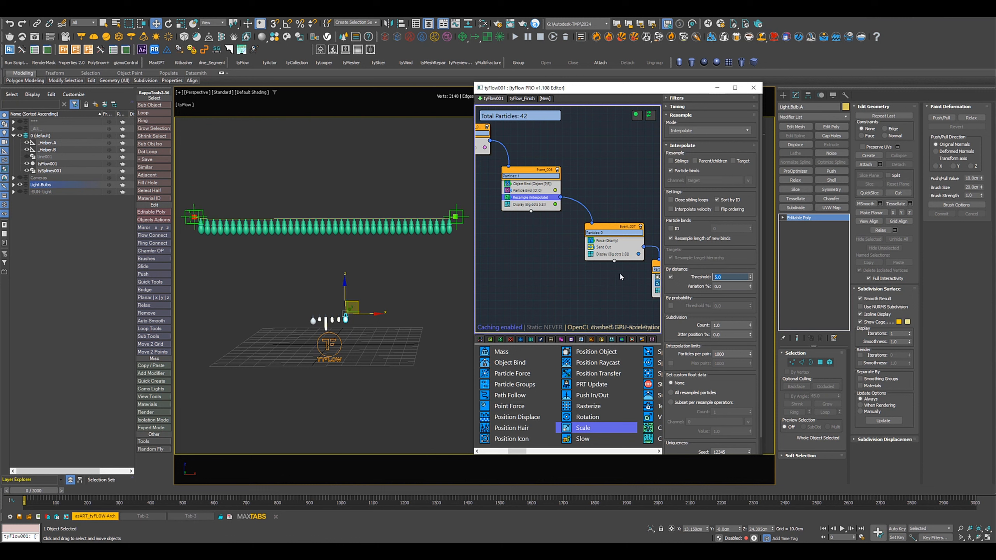
key("Return")
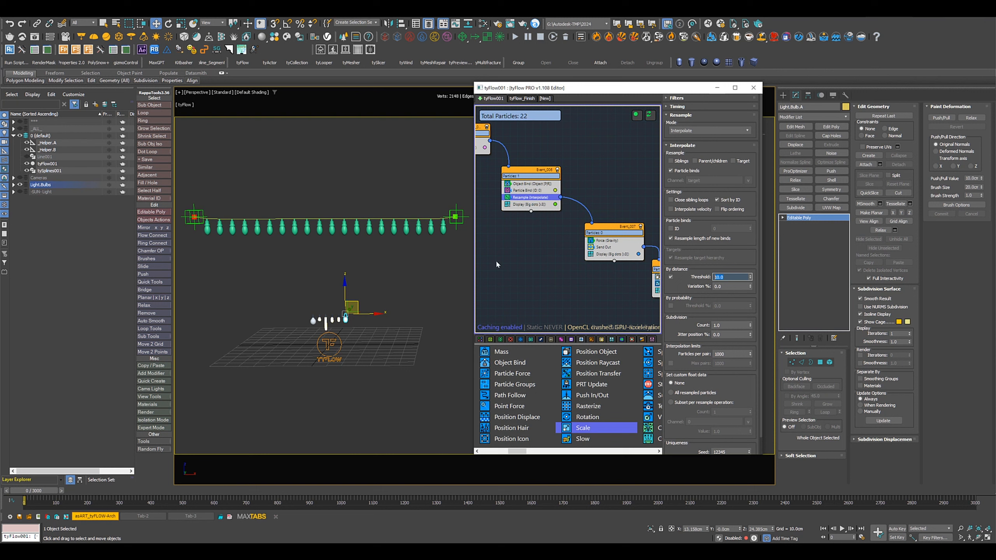
Enable filters on the Shape operator and add an Every nth filter with a test value of 2
middle_click_drag(603, 282, 553, 239)
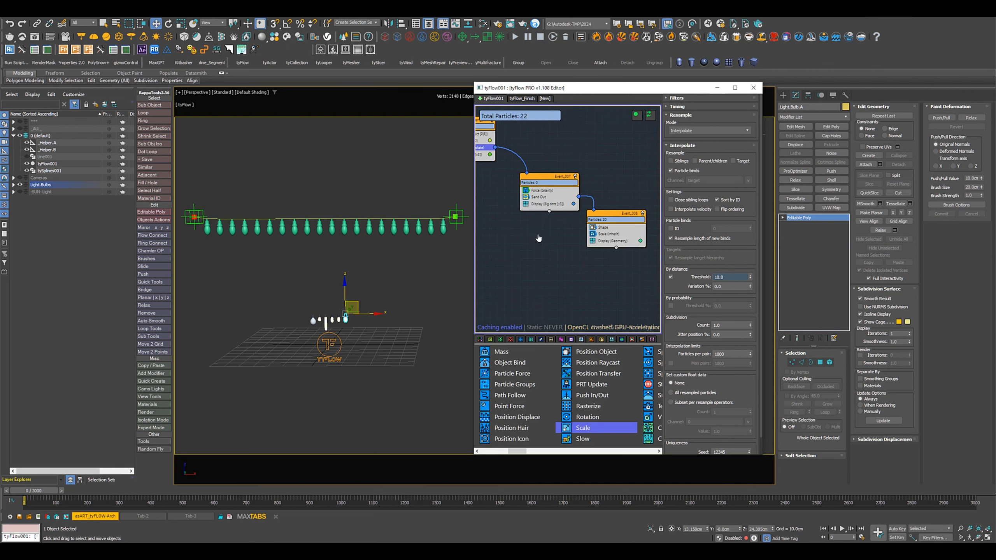
left_click(594, 229)
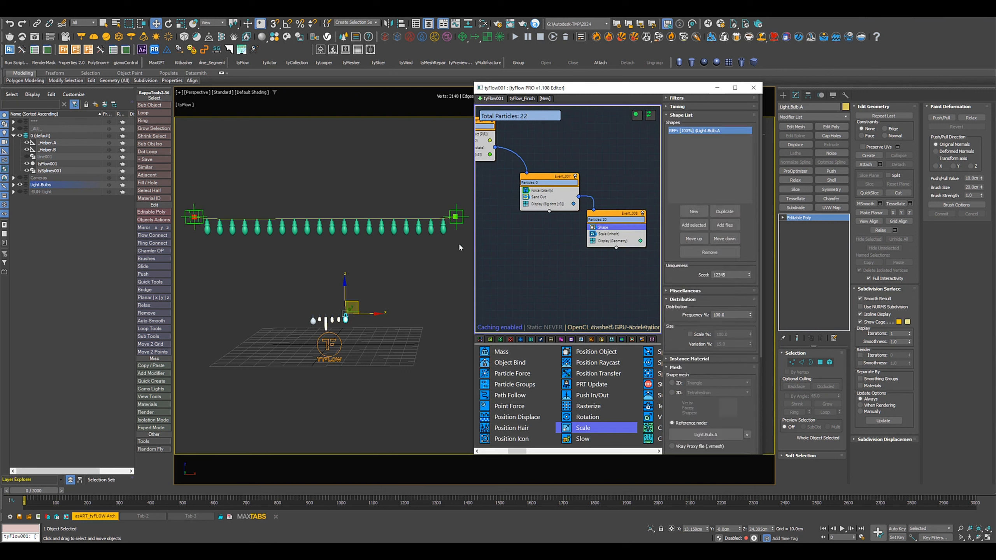
middle_click_drag(613, 258, 570, 265)
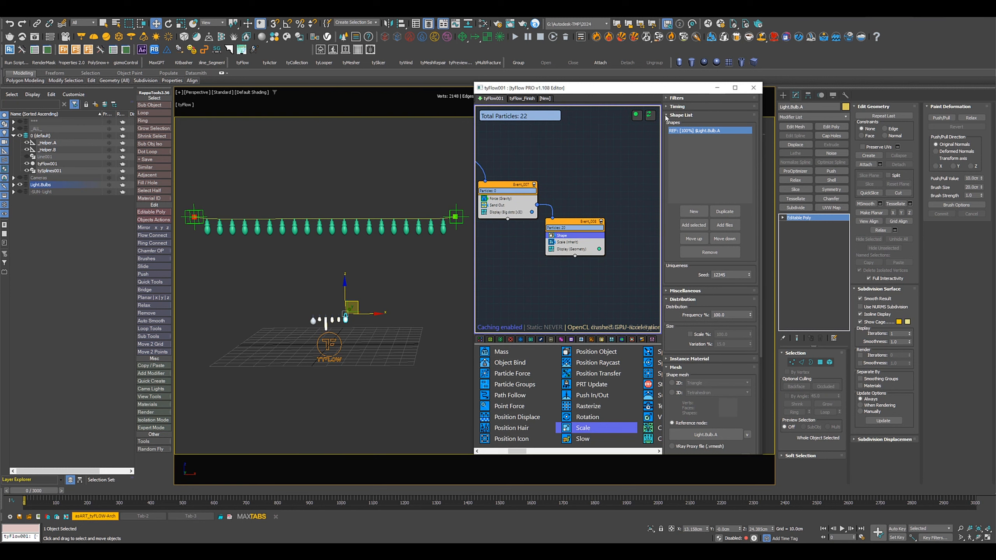
left_click(681, 100)
left_click(698, 114)
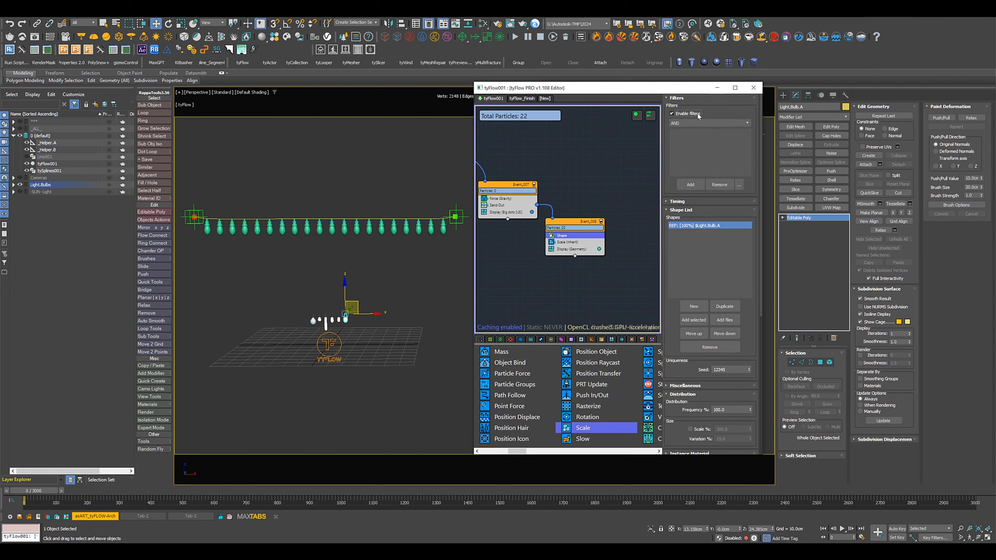
left_click(690, 184)
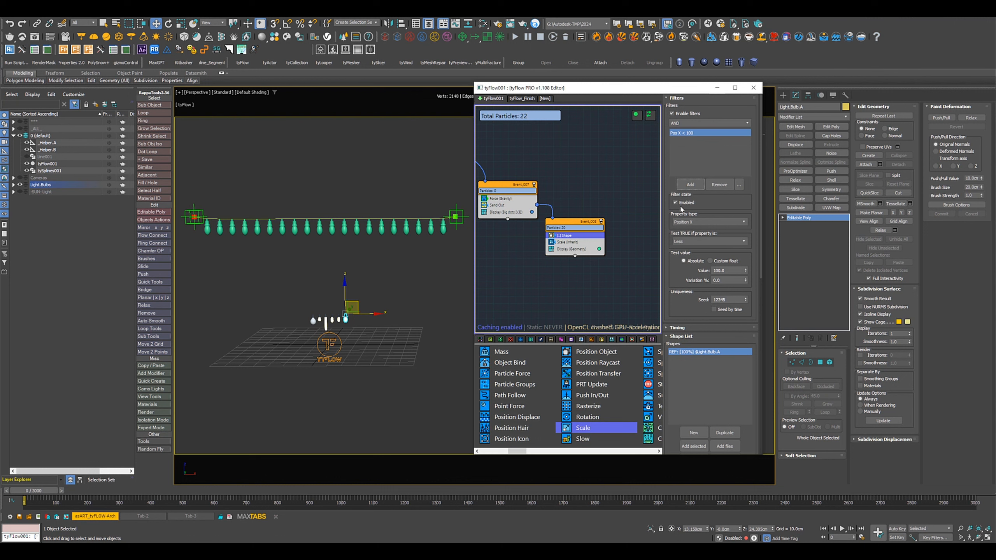
left_click(683, 222)
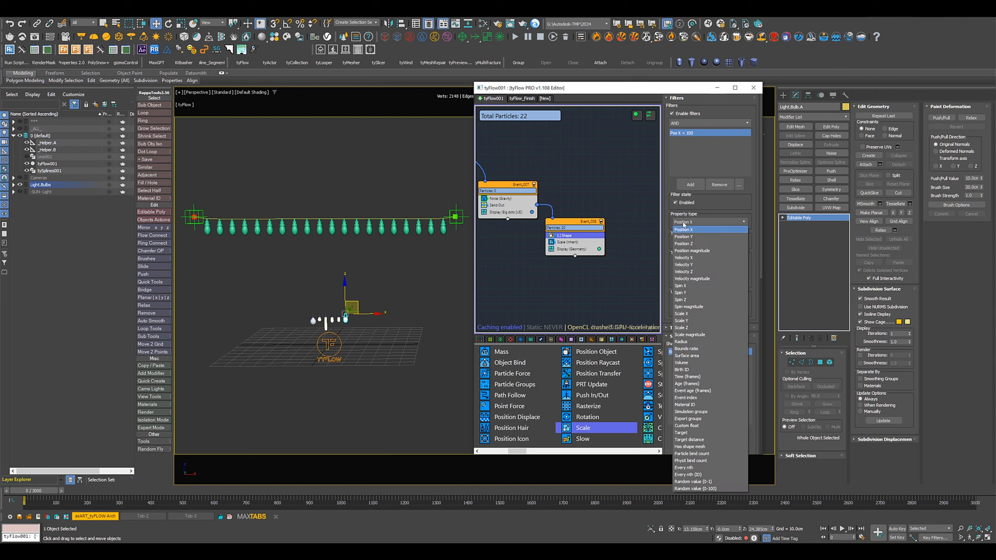
left_click(696, 469)
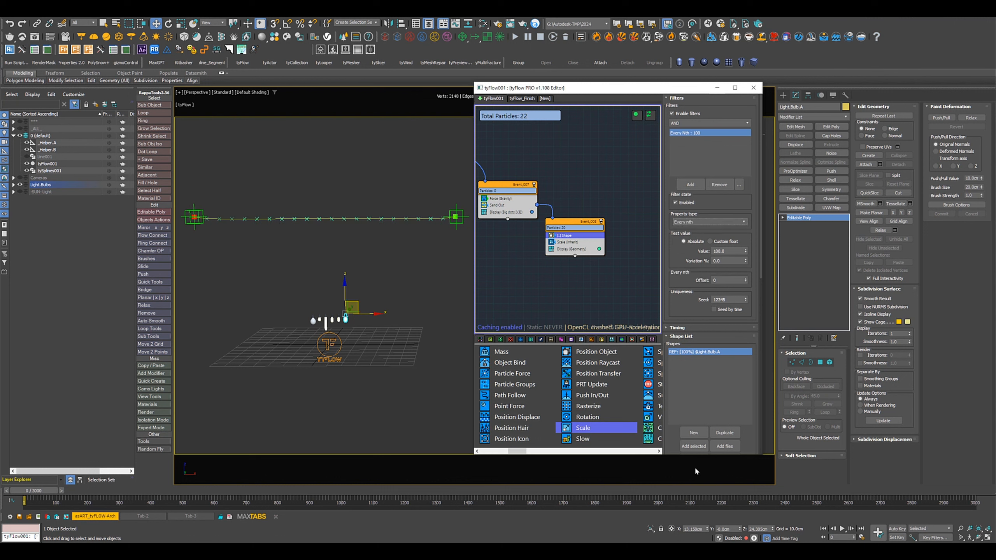
double_click(728, 254)
type("2")
key("Return")
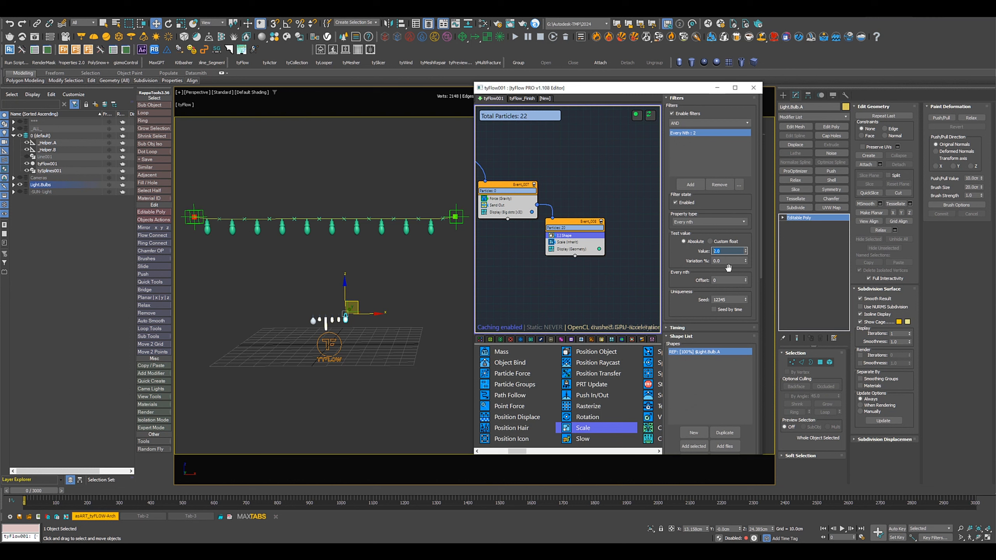
Copy the Force operator into the last event below the Scale operator and scrub the timeline to check the sag
left_click(501, 199)
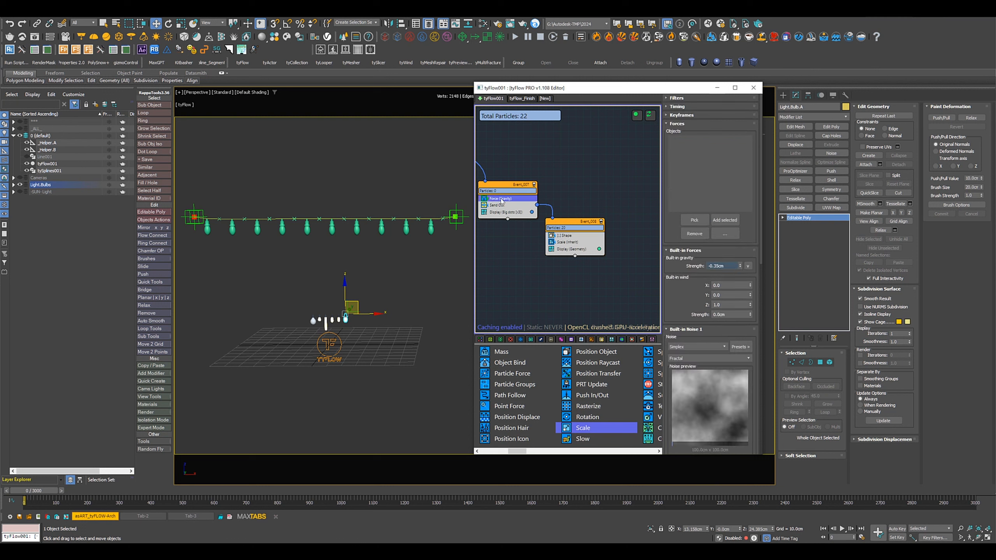
left_click_drag(501, 201, 570, 248, "ctrl")
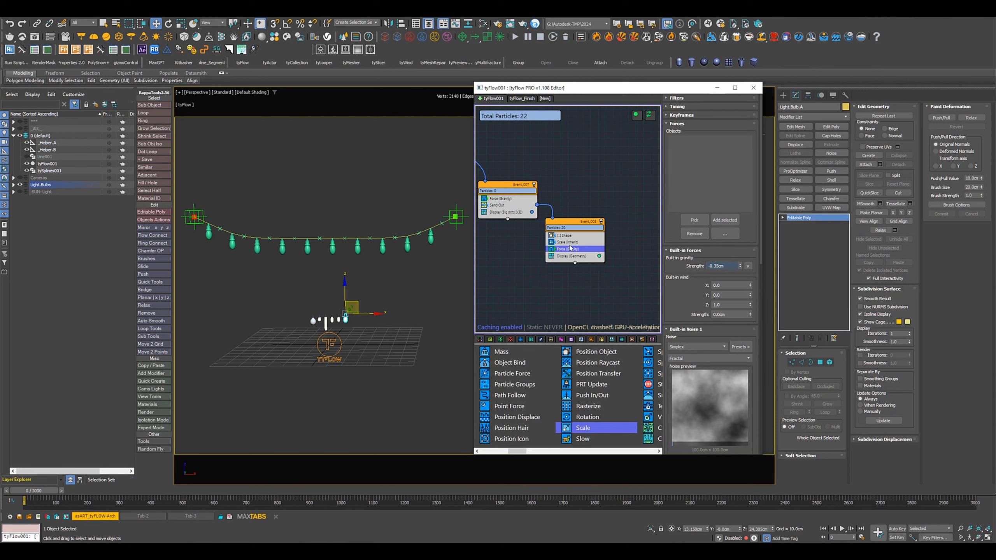
mouse_move(41, 492)
left_mouse_down()
mouse_move(132, 501)
mouse_move(249, 492)
mouse_move(32, 484)
left_mouse_up()
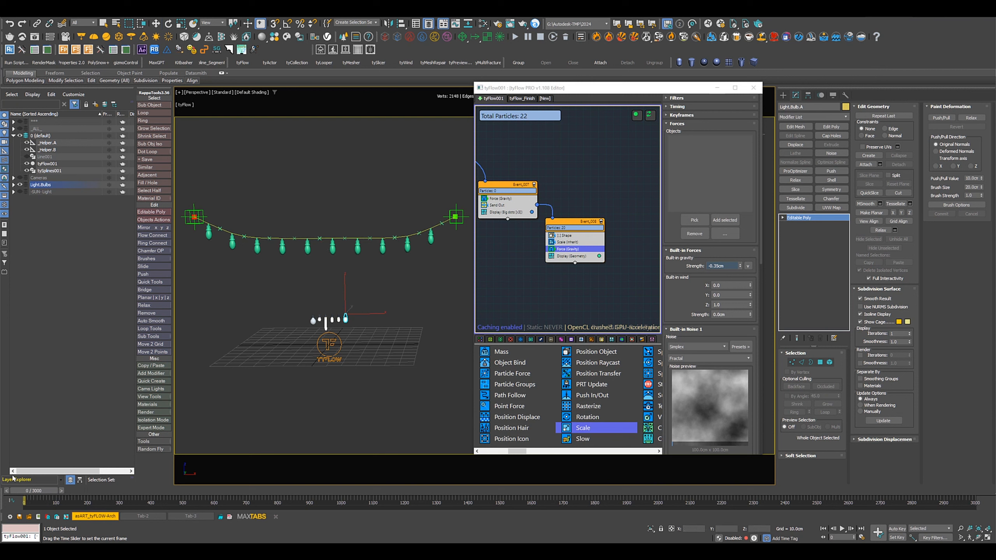
Move _Helper.B to about X 137, Y -150, Z 100 cm and scrub the timeline to check how the light string hangs
key("w")
scroll(404, 301, "down", 3)
middle_click_drag(395, 331, 344, 348)
scroll(403, 328, "down", 2)
left_click(373, 295)
left_click_drag(384, 302, 281, 347)
middle_click_drag(336, 354, 367, 319, "alt")
left_click_drag(344, 267, 357, 313)
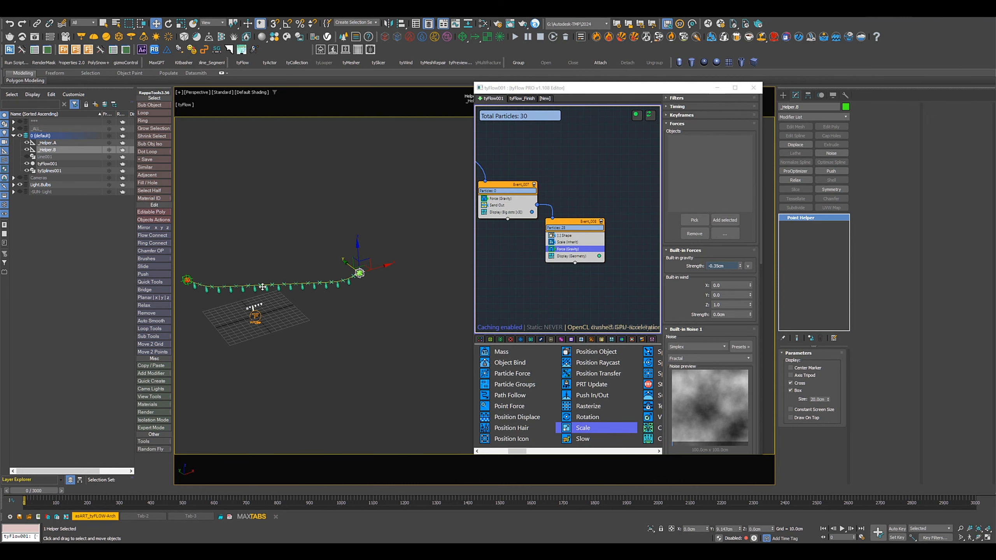
middle_click_drag(356, 314, 332, 327, "alt")
left_click_drag(340, 300, 343, 246)
middle_click_drag(352, 328, 324, 330, "alt")
scroll(339, 348, "up", 3)
middle_click_drag(324, 329, 258, 410)
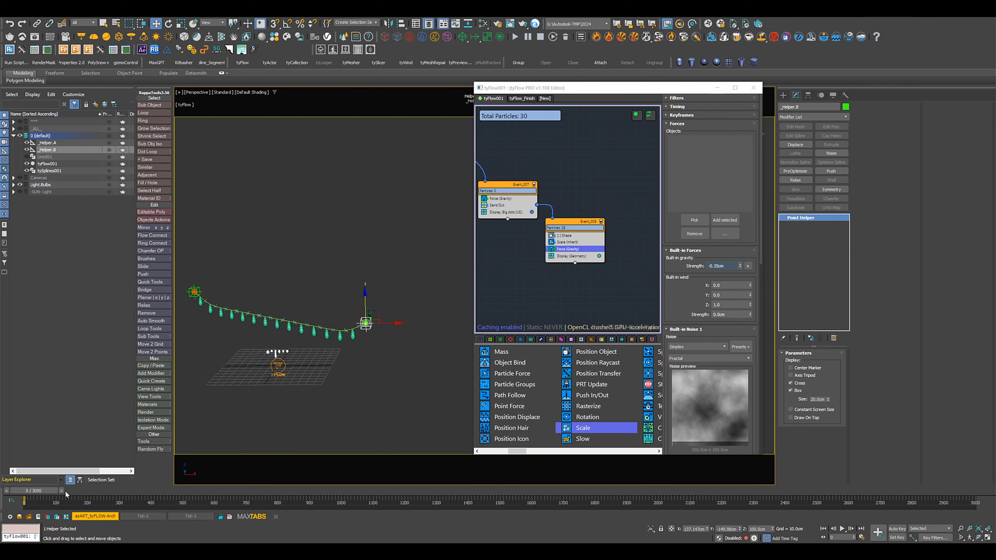
left_click_drag(66, 495, 24, 482)
Clone _Helper.B along the Y axis as a single instance placed at about Y 73 cm
middle_click_drag(392, 367, 317, 372, "alt")
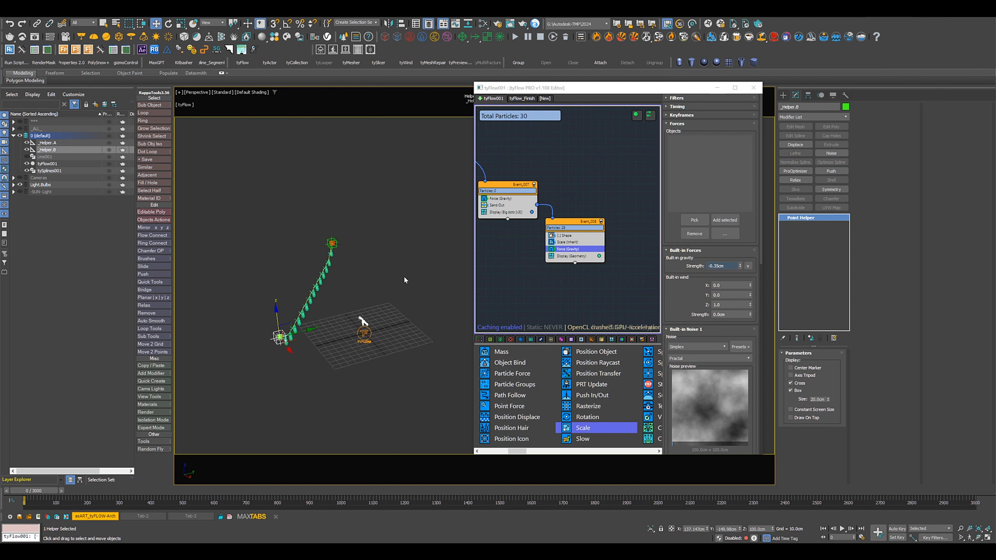
middle_click_drag(334, 318, 310, 331)
middle_click_drag(356, 306, 327, 317)
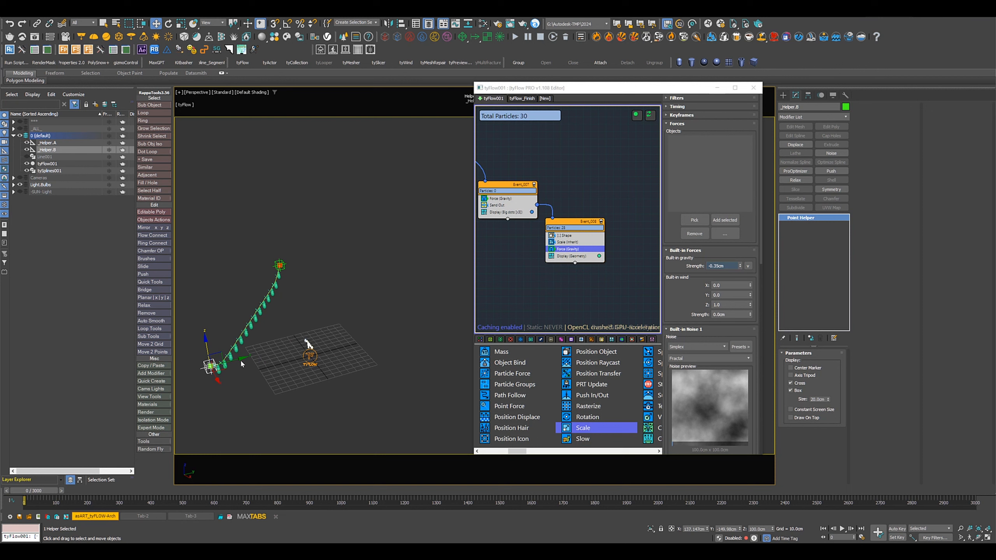
left_click_drag(233, 351, 420, 301, "shift")
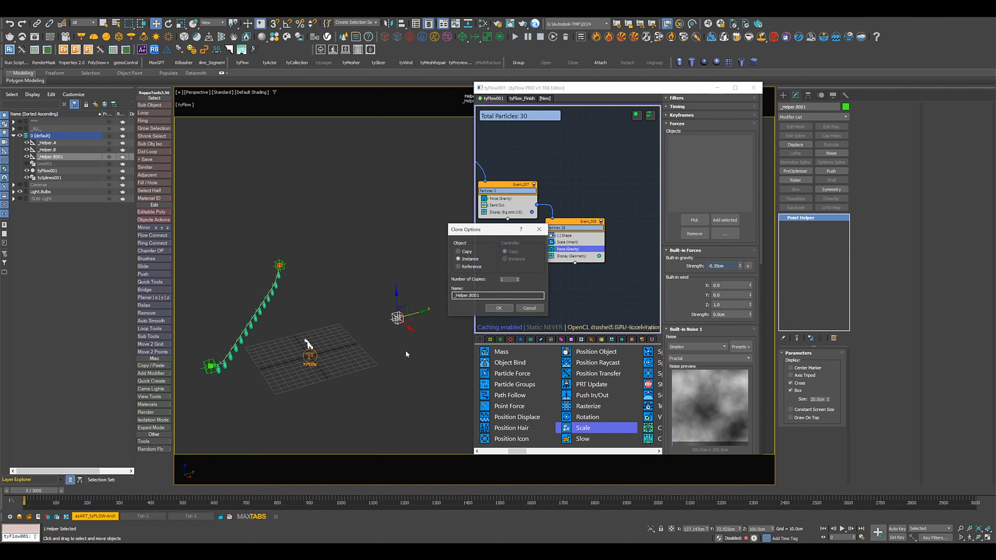
left_click(470, 260)
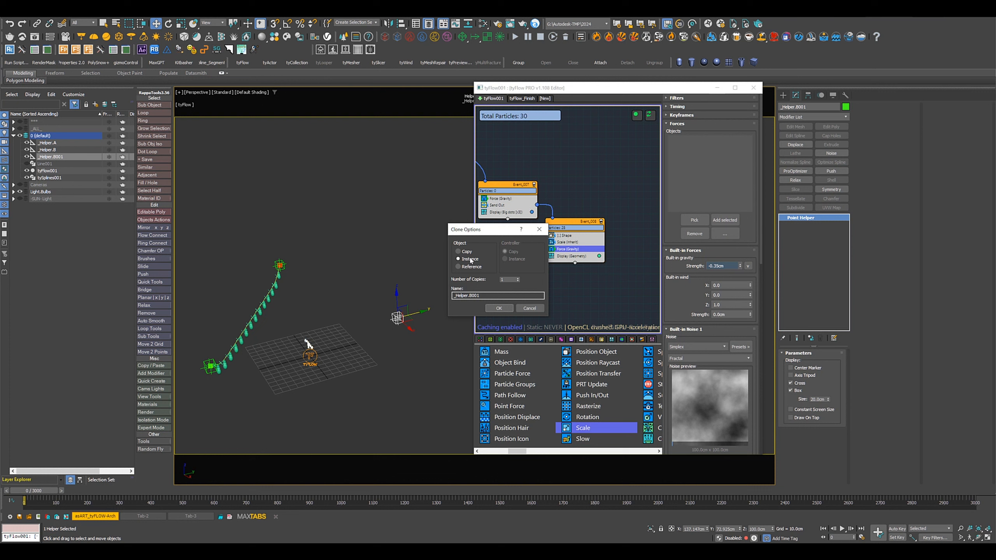
left_click(499, 308)
middle_click_drag(548, 285, 573, 286)
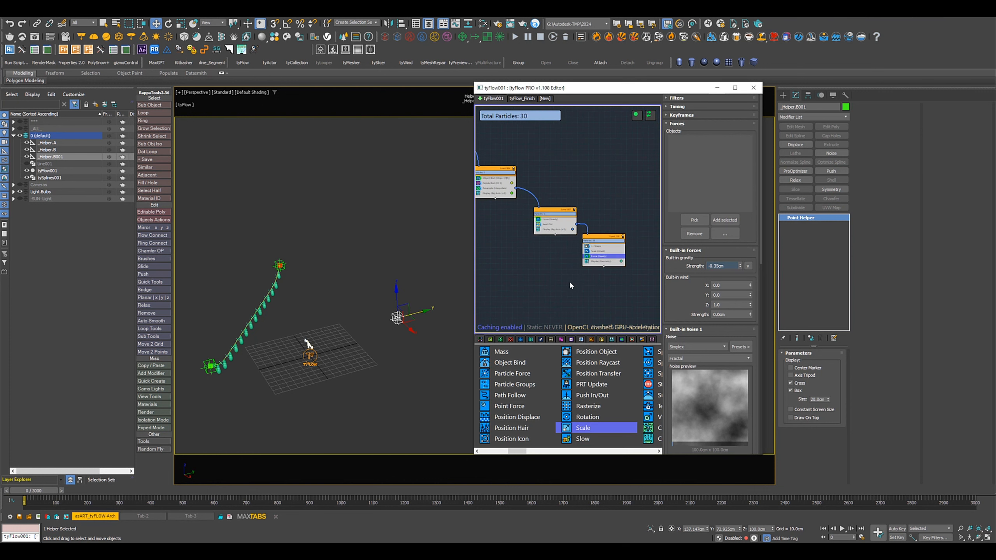
scroll(543, 263, "down", 2)
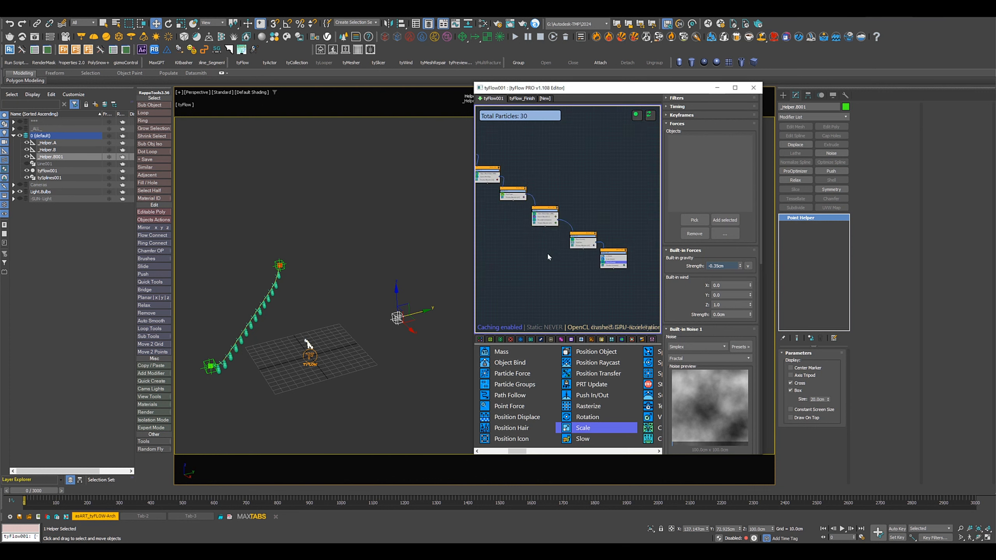
scroll(546, 253, "down", 2)
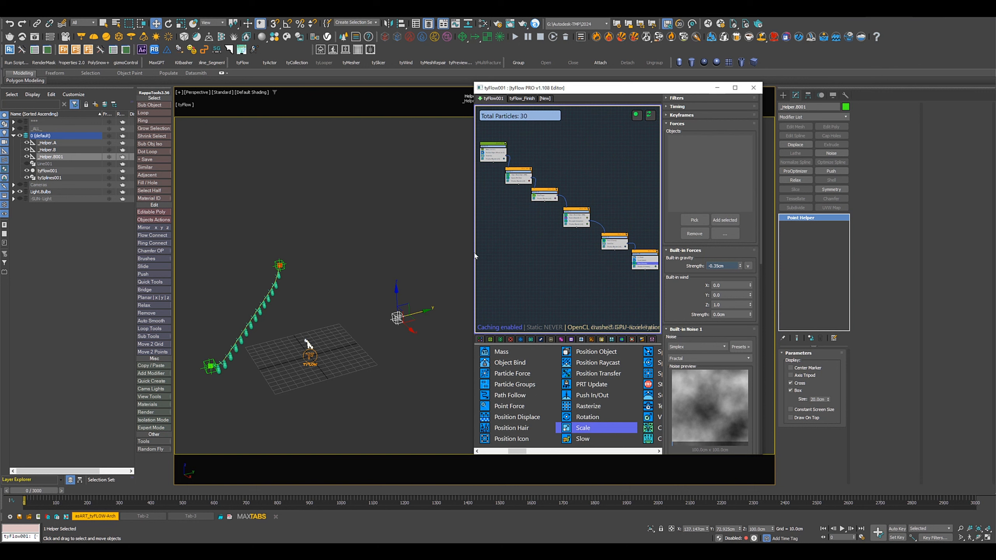
Widen the tyFlow editor, nudge Event_004 clear of its neighbours and open its Spawn operator settings for review
left_click_drag(474, 254, 348, 243)
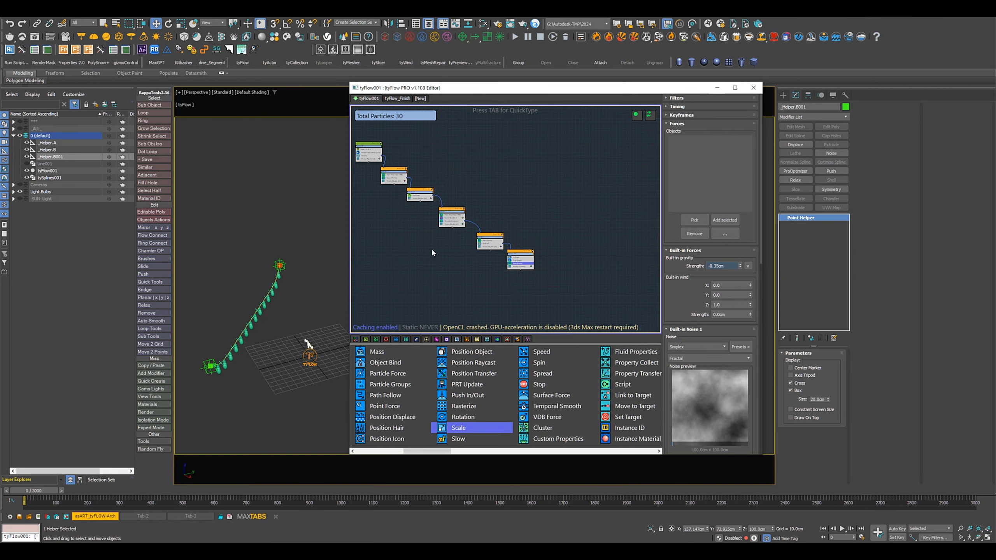
scroll(473, 242, "up", 6)
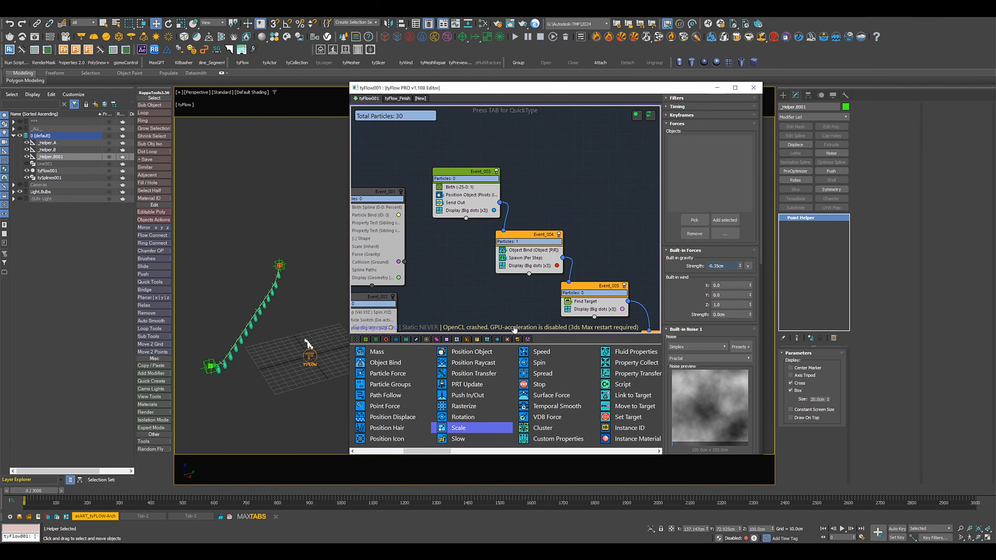
middle_click_drag(514, 329, 474, 276)
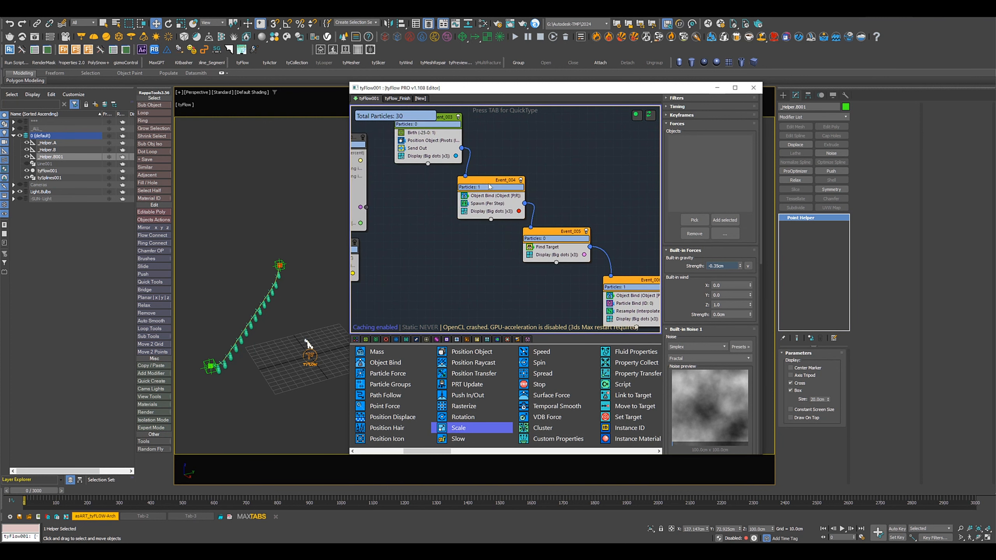
left_click_drag(489, 186, 499, 184)
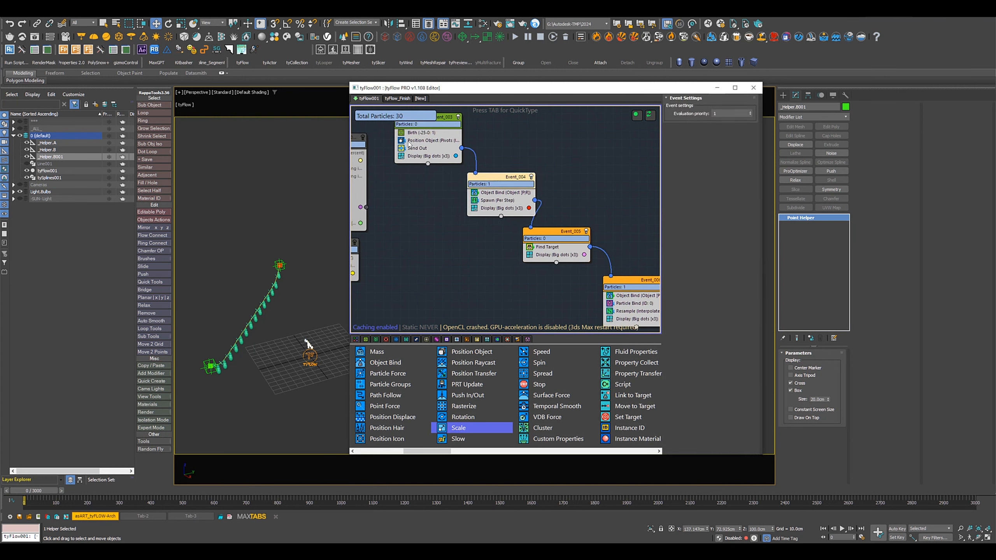
left_click(488, 200)
Rearrange the flow graph so that Event_006 sits directly beneath Event_005
middle_click_drag(543, 250, 493, 183)
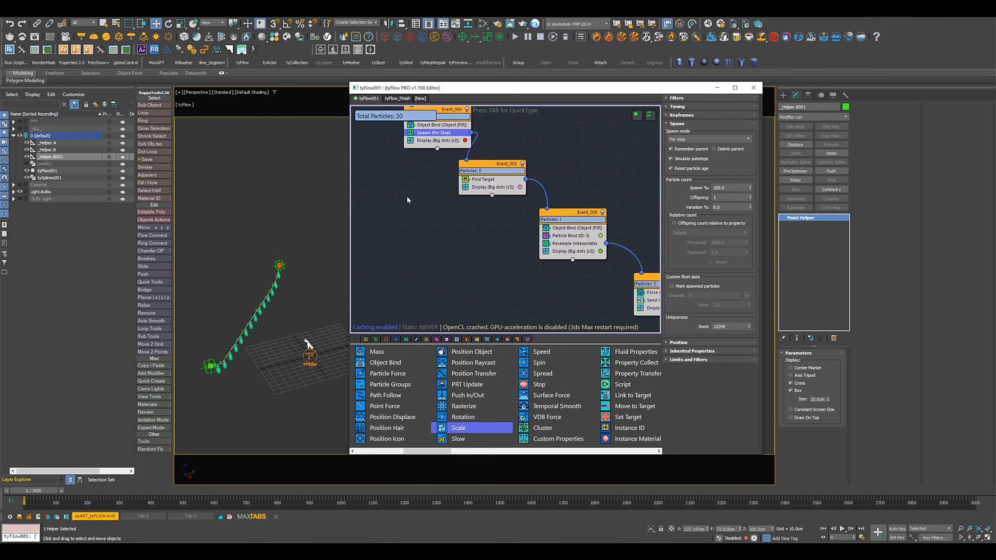
left_click(489, 180)
left_click_drag(556, 213, 474, 214)
left_click_drag(477, 163, 530, 161)
left_click_drag(489, 214, 547, 211)
middle_click_drag(513, 269, 415, 278)
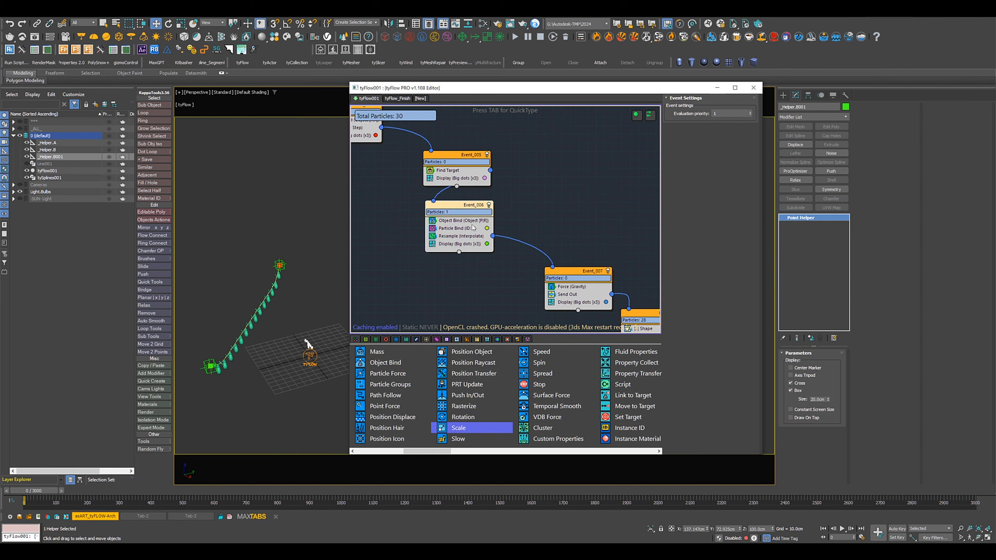
Stack Event_008 directly beneath Event_007 and review the settings of their Force and Shape operators
middle_click_drag(489, 299, 454, 247)
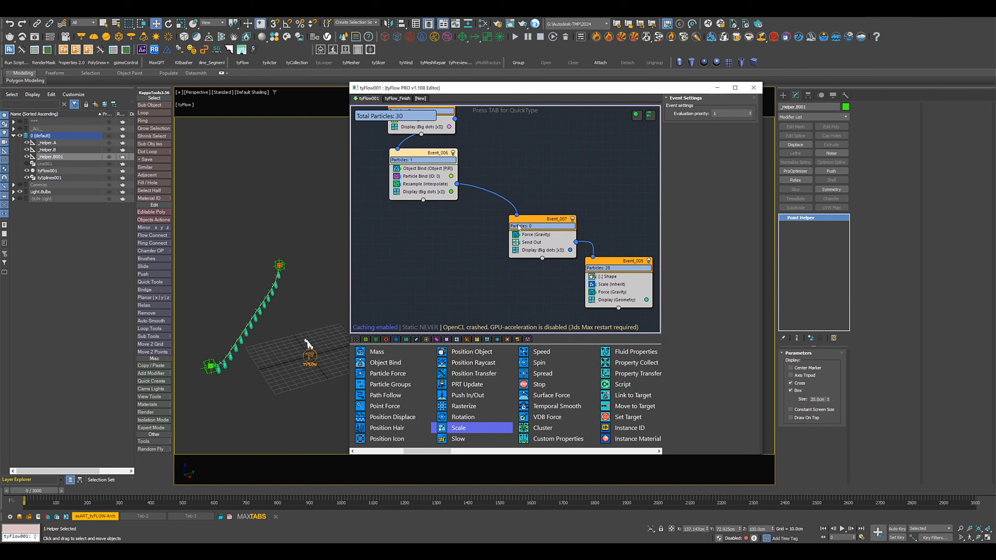
left_click_drag(537, 223, 553, 204)
left_click_drag(627, 267, 565, 261)
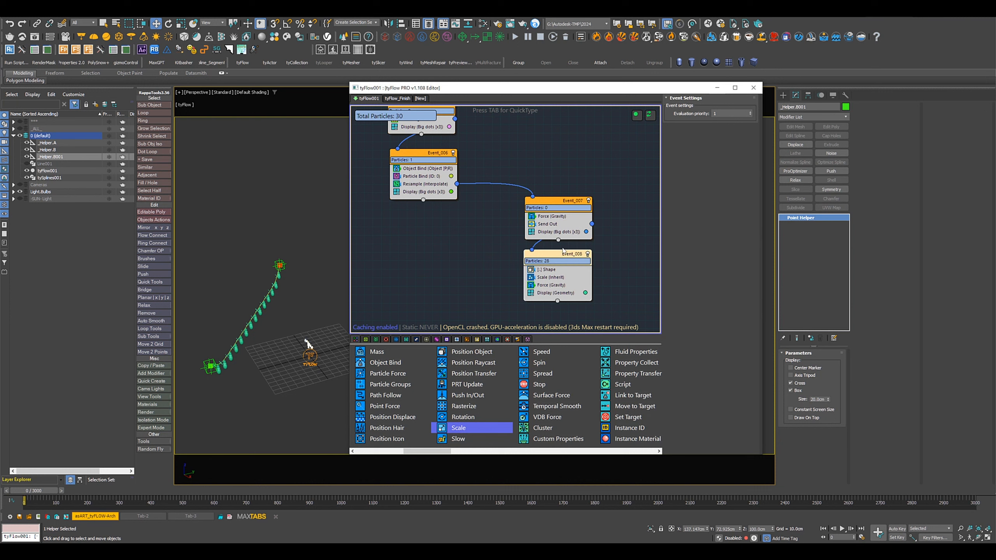
left_click(547, 219)
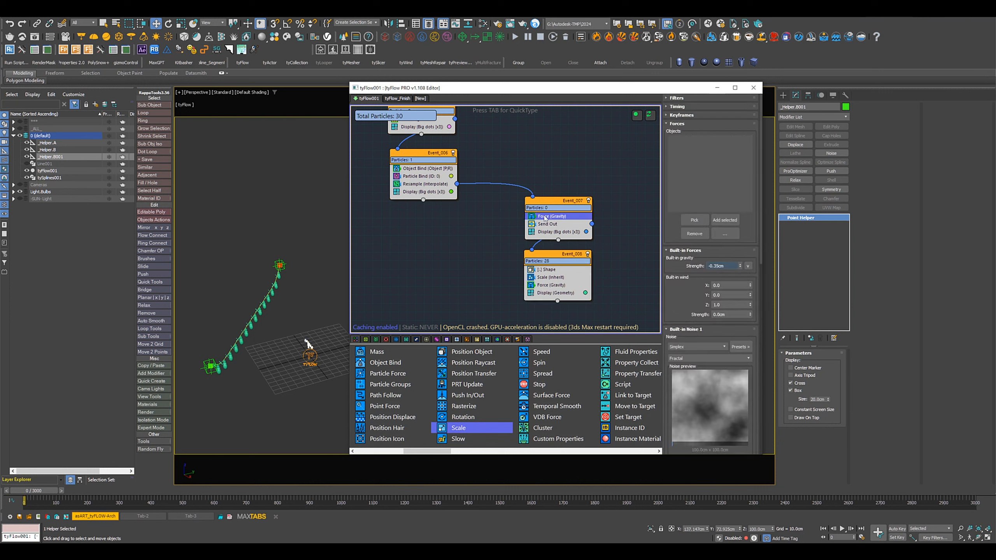
left_click(546, 270)
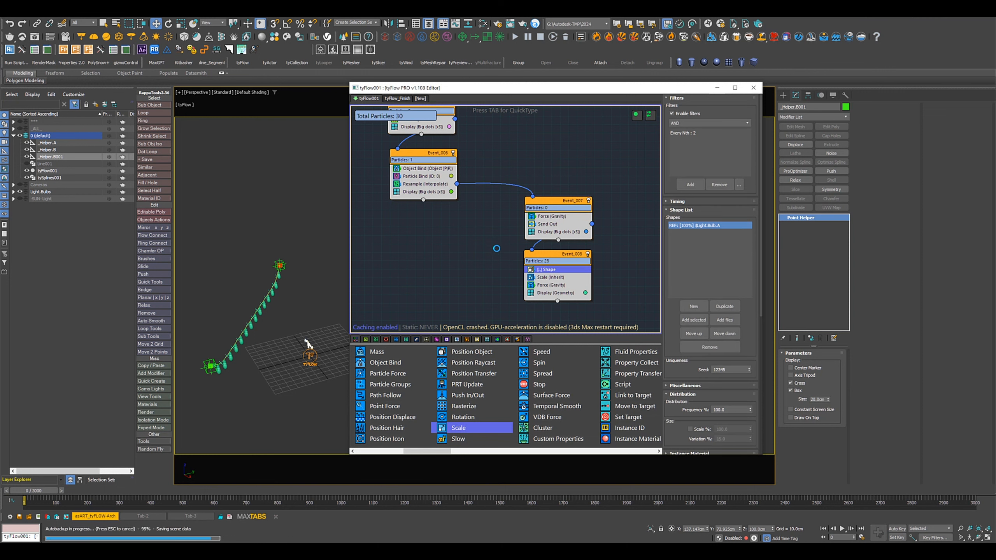
middle_click_drag(497, 249, 532, 260)
scroll(509, 249, "down", 2)
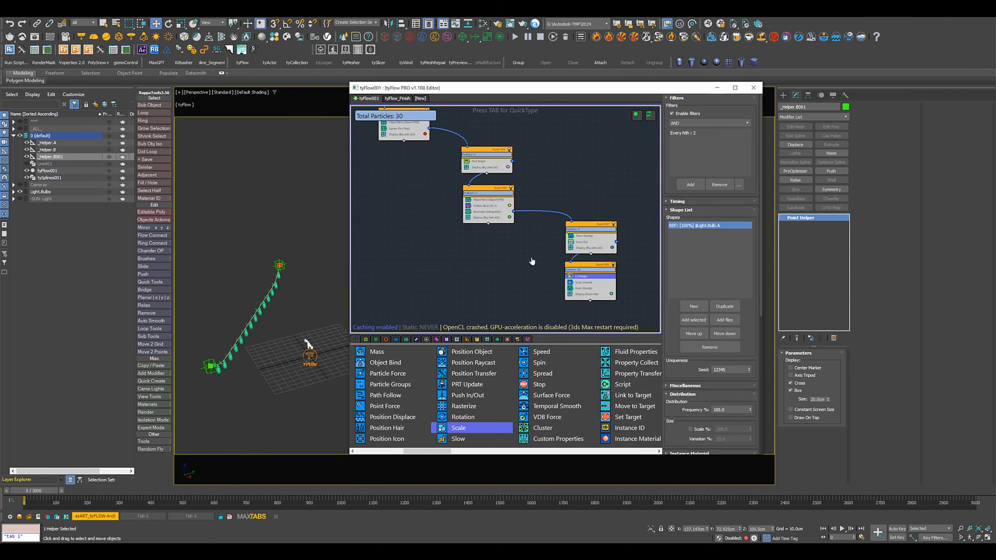
Select Event_005 and Event_006 together and copy both events
left_click_drag(492, 150, 494, 154)
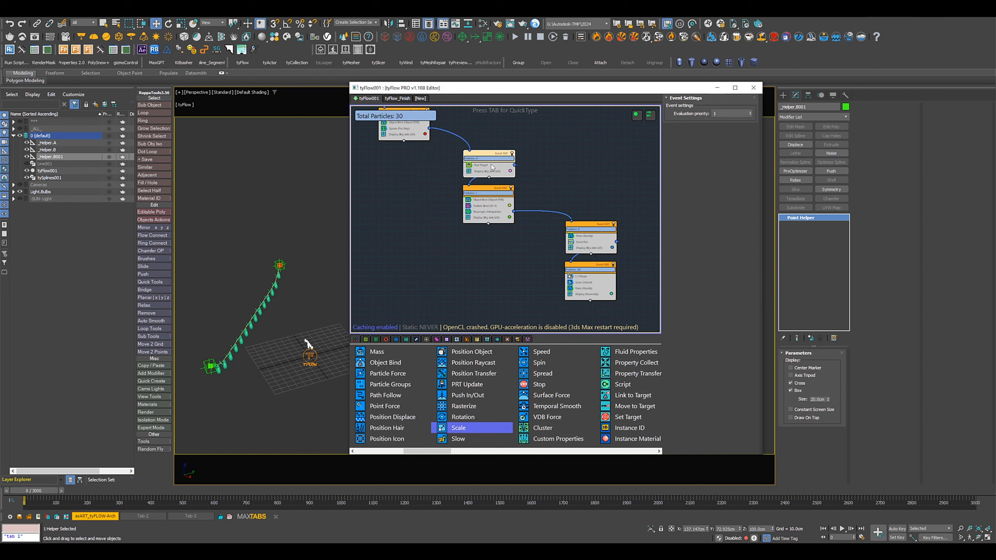
left_click(488, 188, "ctrl")
scroll(489, 209, "up", 3)
middle_click_drag(489, 209, 491, 249)
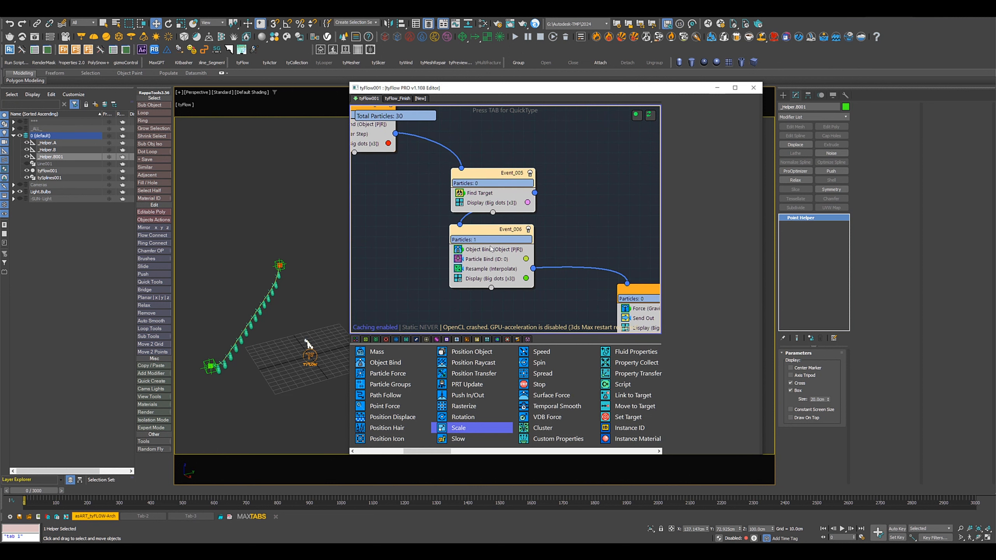
left_click(413, 220)
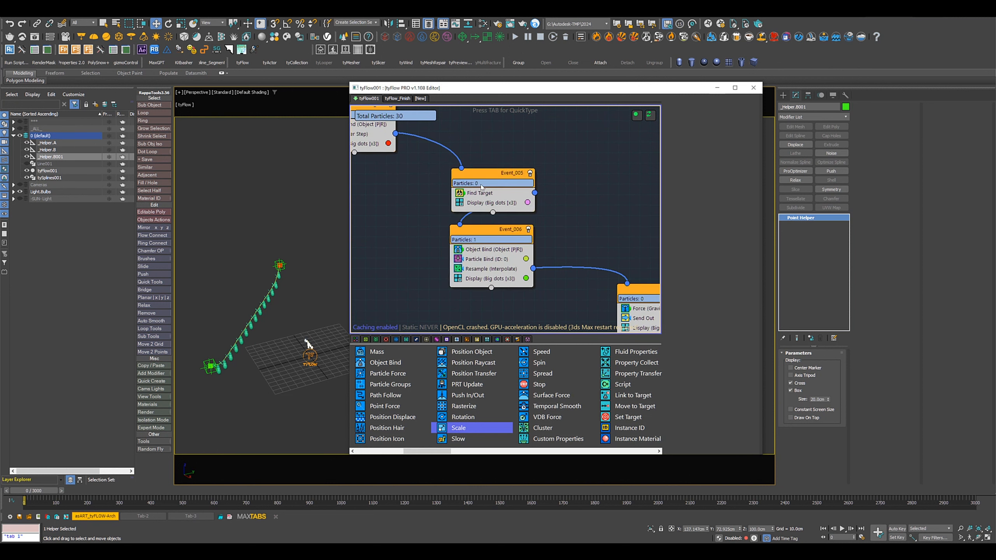
left_click(482, 185)
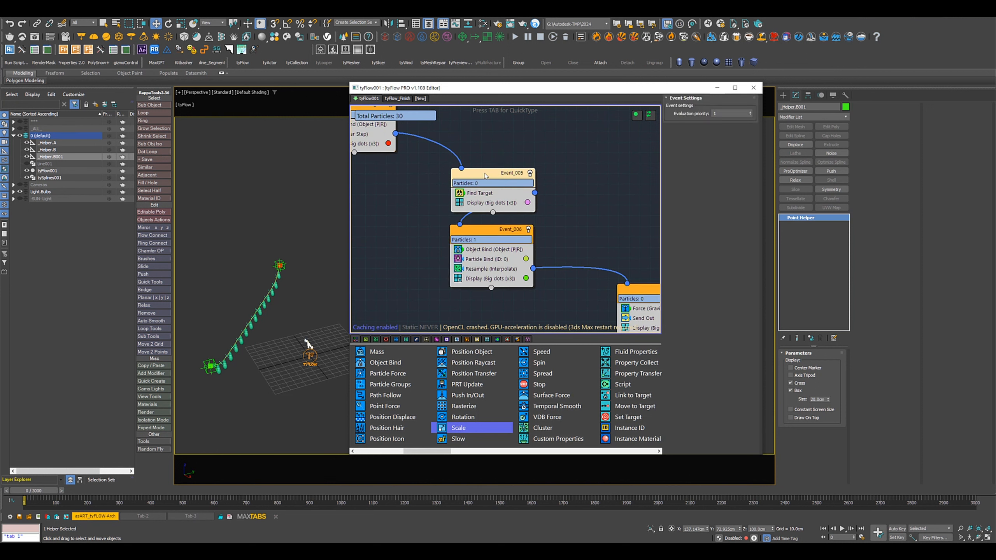
left_click(489, 231, "ctrl")
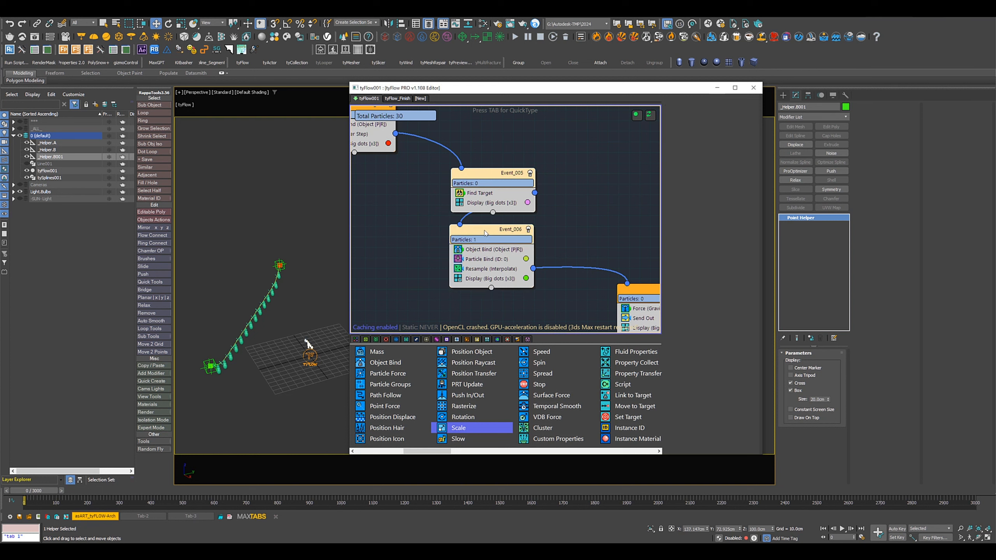
right_click(485, 232)
left_click(506, 238)
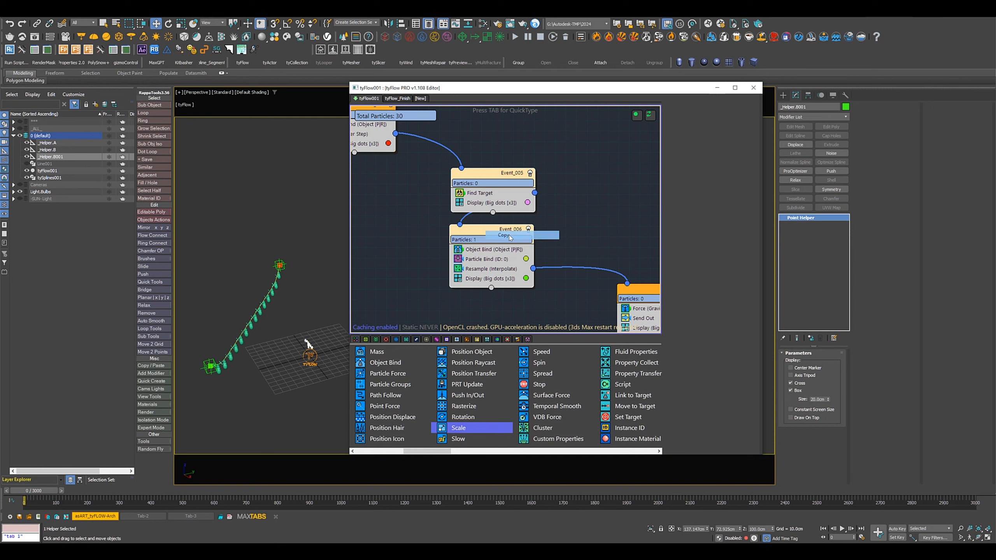
Paste the copied event pair into the empty graph area directly below the original Event_006
scroll(504, 257, "down", 2)
scroll(504, 257, "down", 2)
middle_click_drag(485, 285, 526, 195)
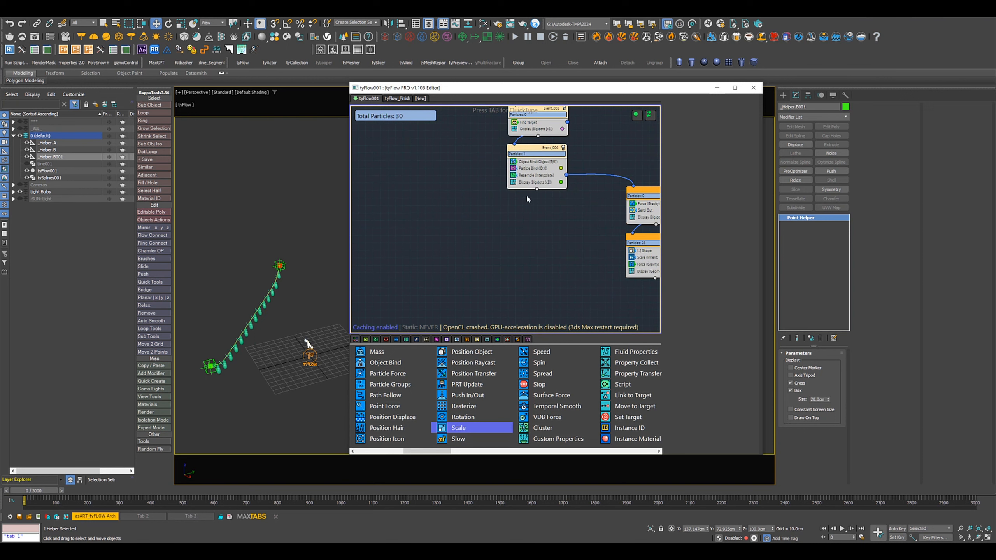
right_click(486, 227)
left_click(505, 232)
left_click_drag(495, 227, 524, 226)
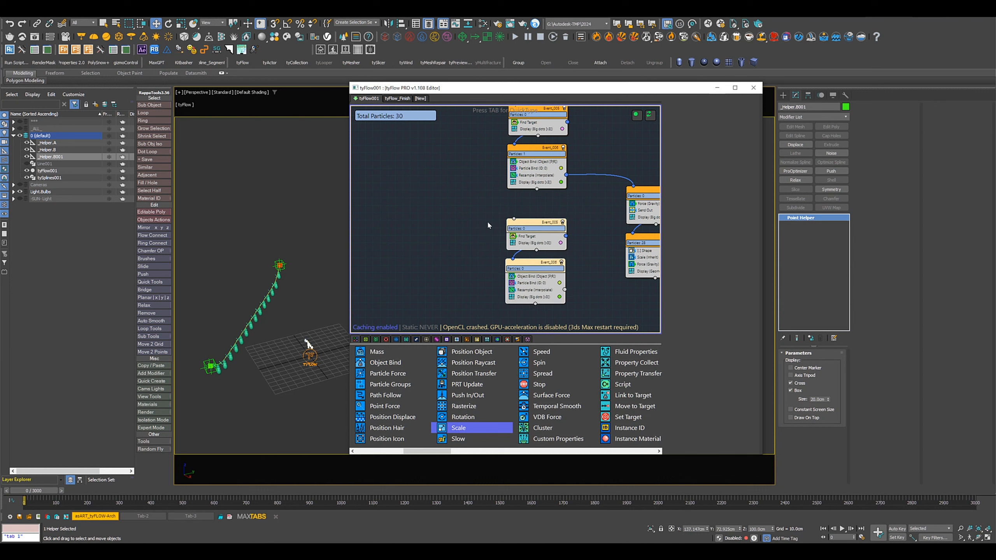
left_click(487, 220)
Add a Spawn operator to the original Event_006, between its Resample and Display operators
scroll(532, 192, "up", 2)
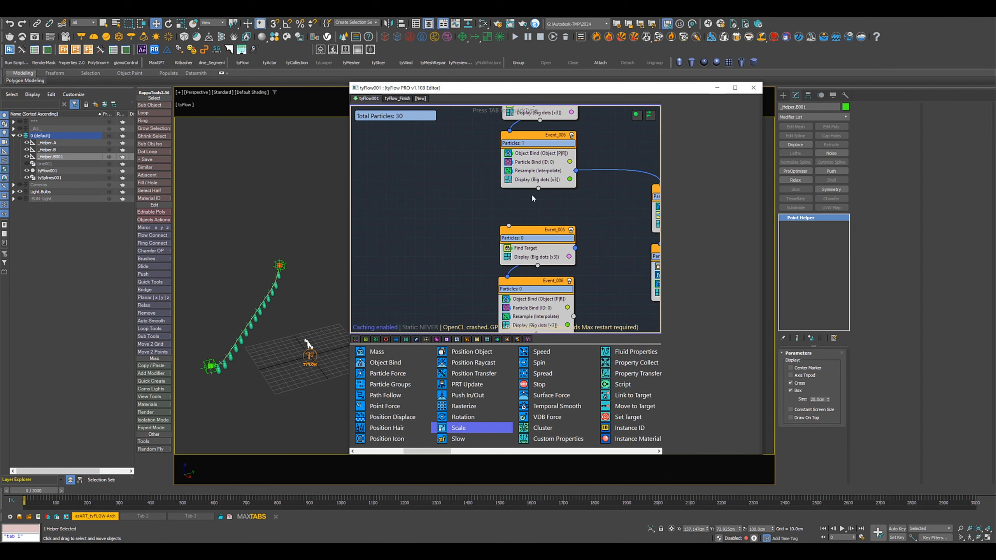
left_click(549, 133)
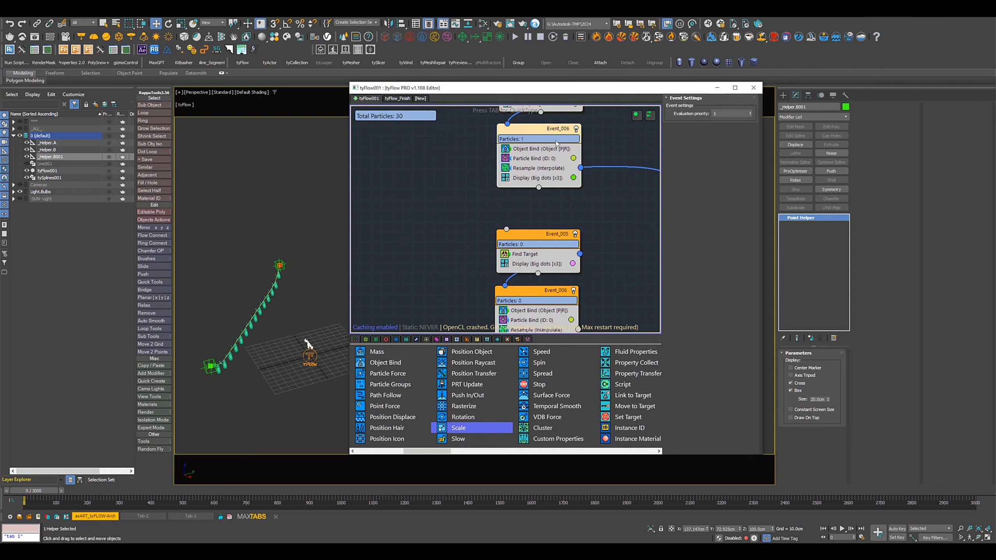
left_click(531, 172)
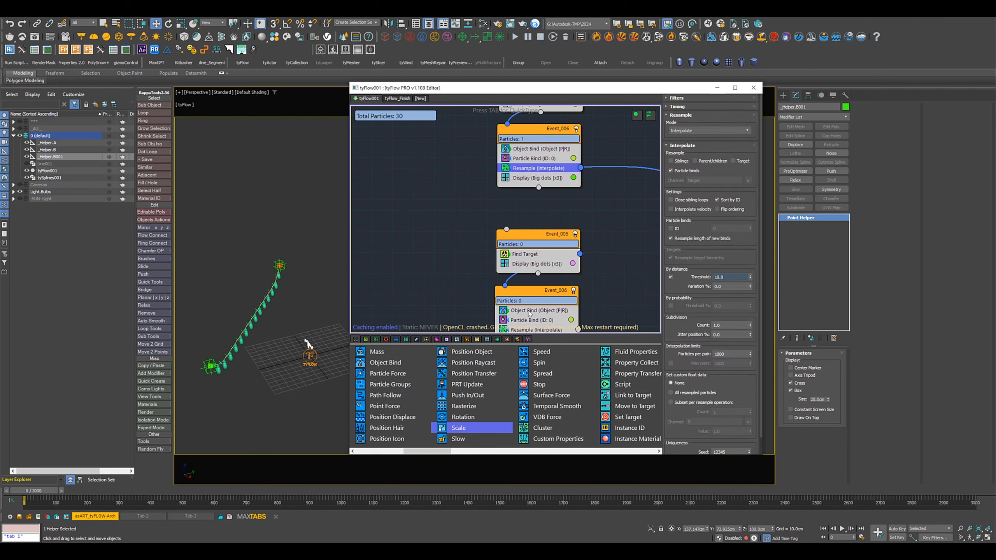
scroll(461, 413, "left", 3)
left_click(457, 429)
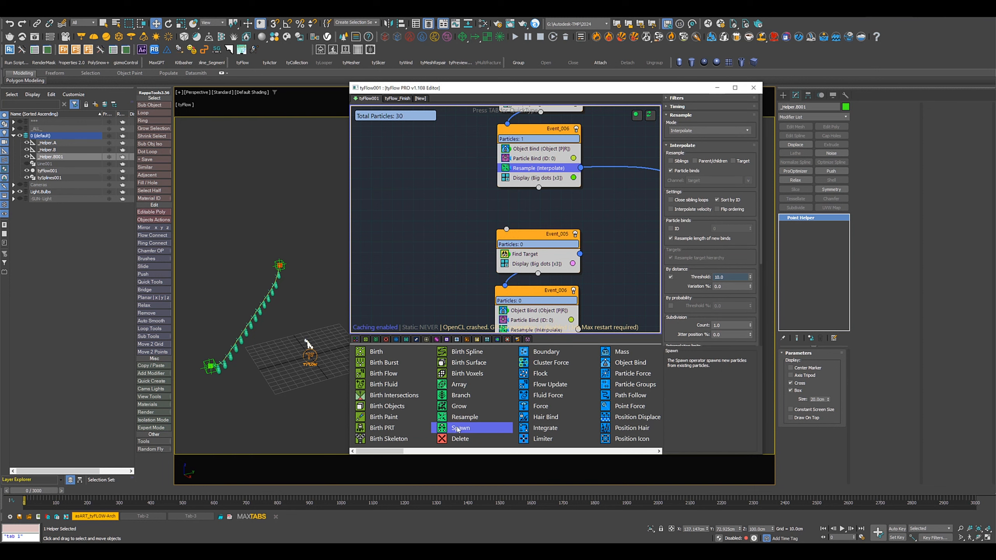
left_click_drag(508, 341, 536, 179)
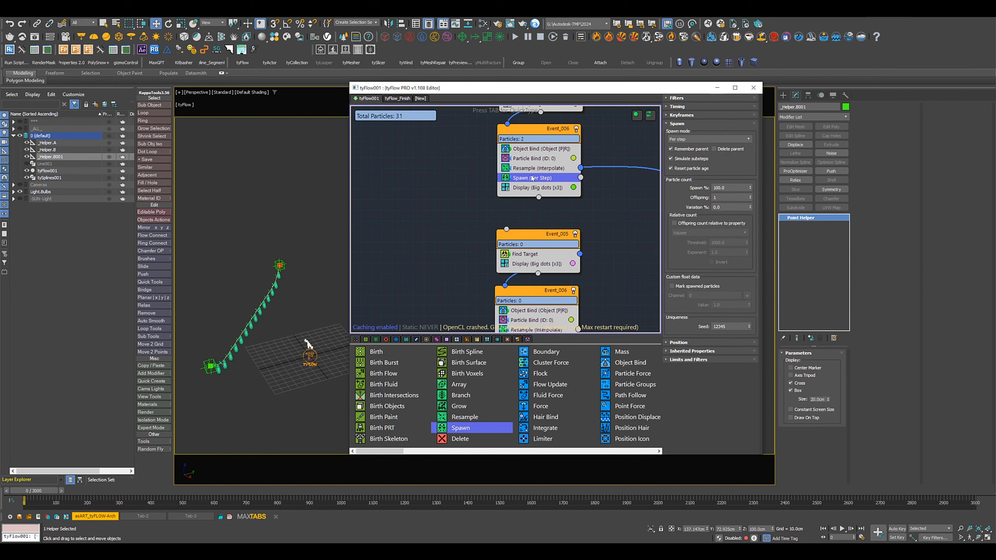
Switch the new Spawn operator's output to the opposite side and wire it to the pasted Find Target event
right_click(532, 179)
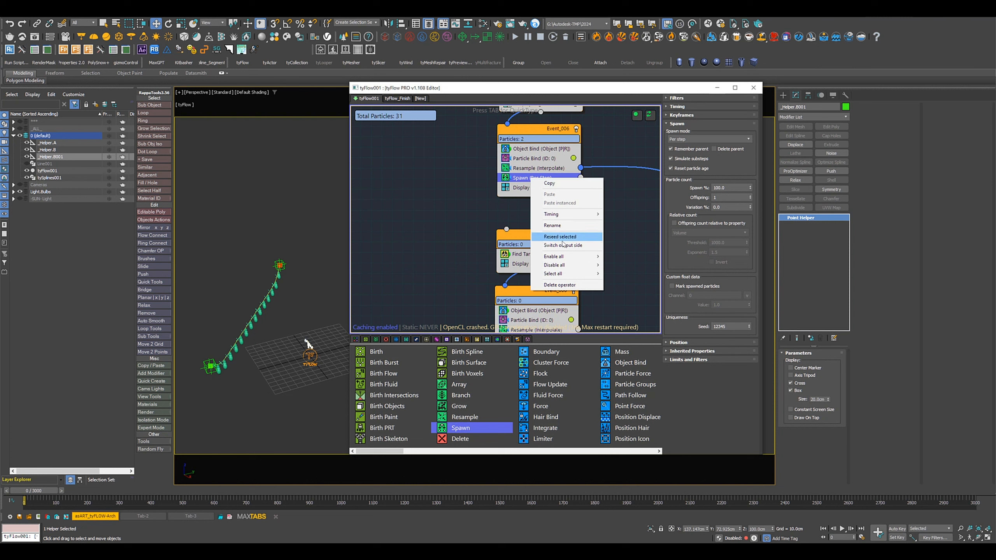
left_click(577, 247)
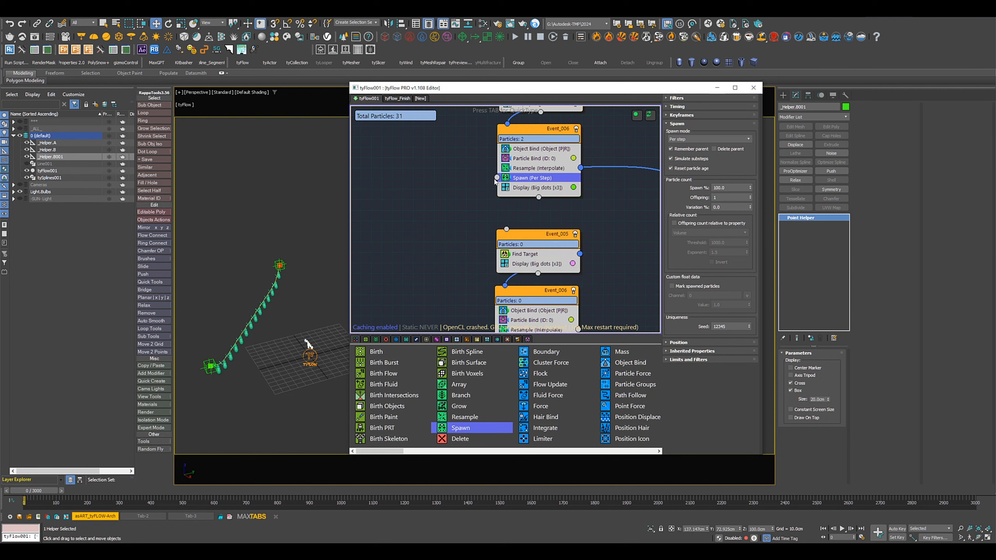
left_click_drag(497, 179, 507, 230)
left_click(534, 235)
Replace _Helper.B with _Helper.B001 as the target of the pasted event's Find Target operator
middle_click_drag(443, 255, 441, 200)
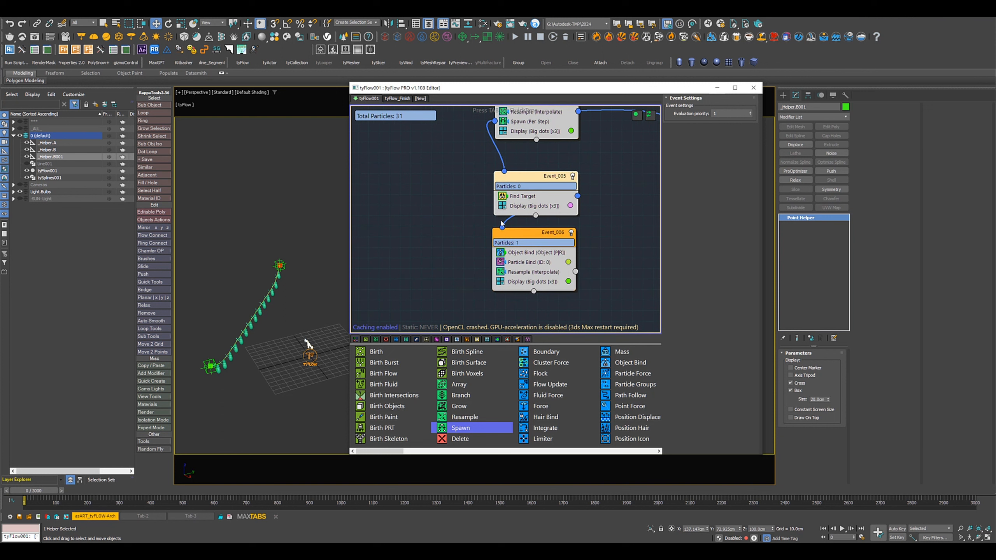
left_click(462, 195)
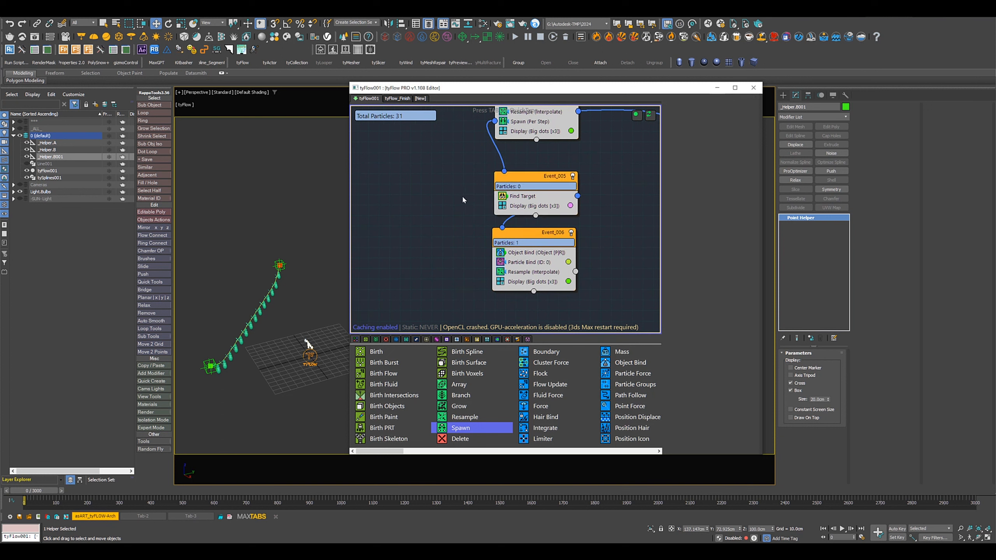
left_click(514, 197)
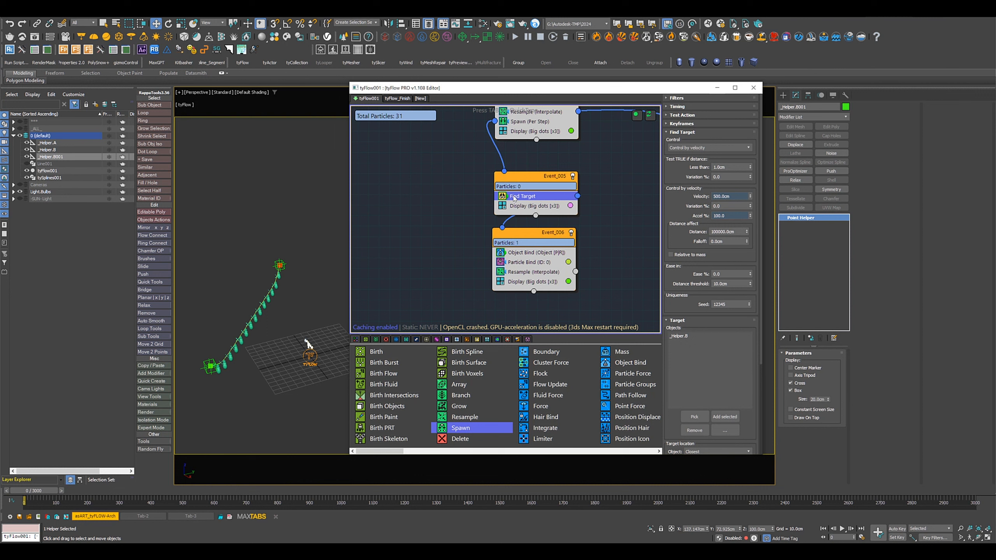
middle_click_drag(318, 250, 195, 202)
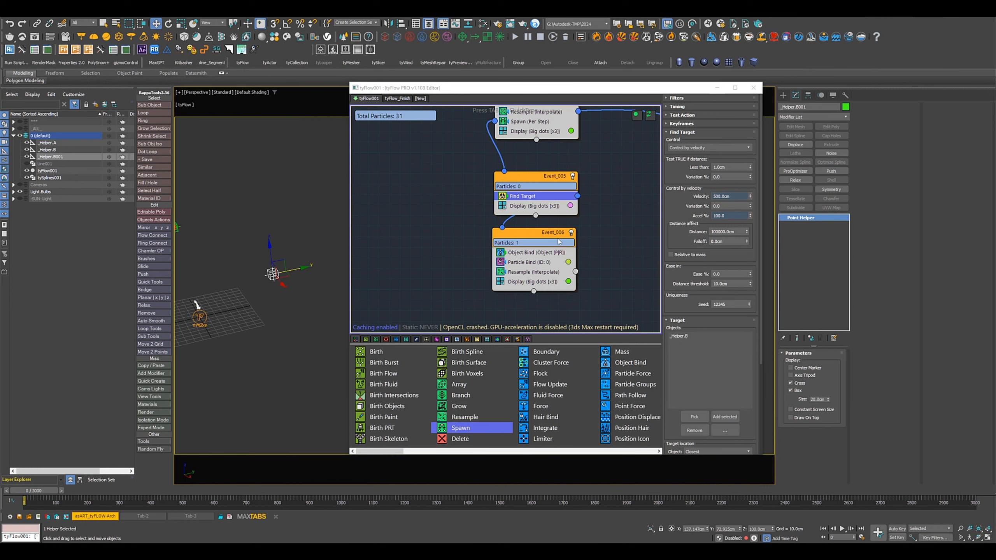
left_click(678, 337)
left_click(692, 432)
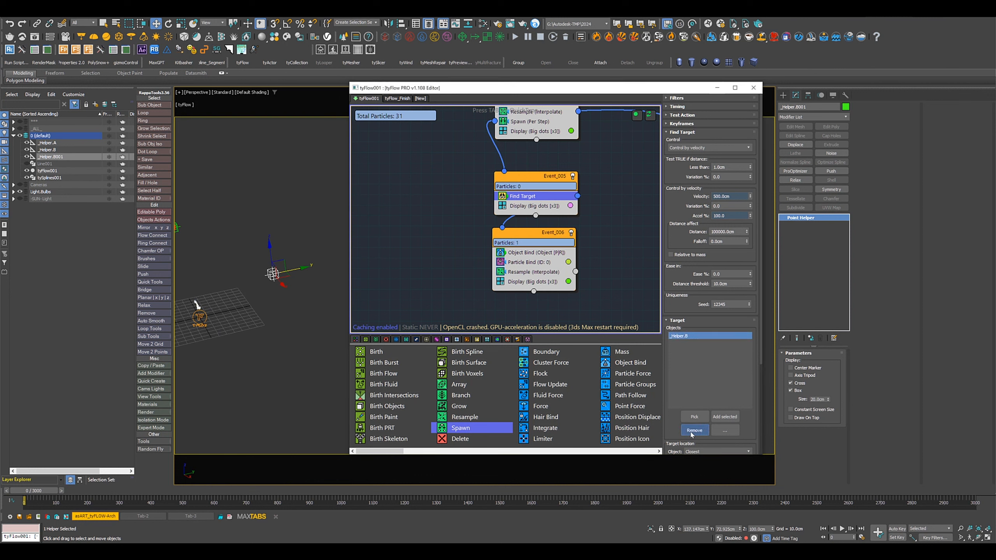
left_click(689, 416)
left_click(273, 274)
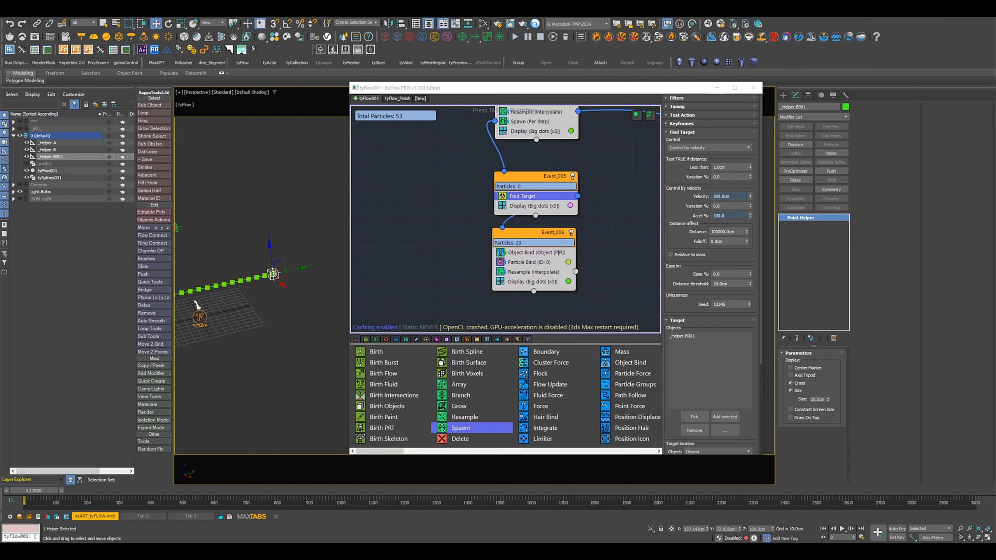
Replace _Helper.B with _Helper.B001 as the bound object in the pasted Event_006's Object Bind operator
left_click(526, 253)
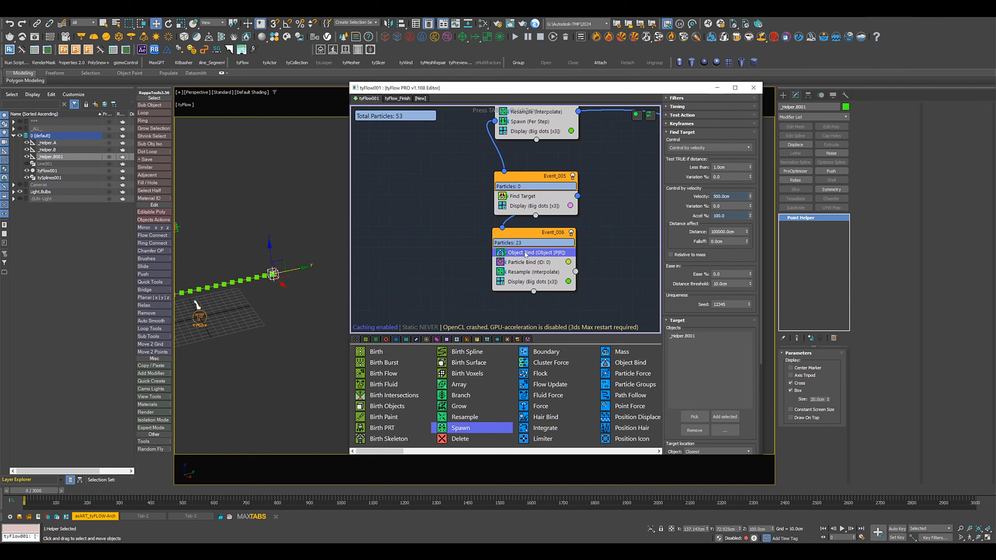
left_click(685, 172)
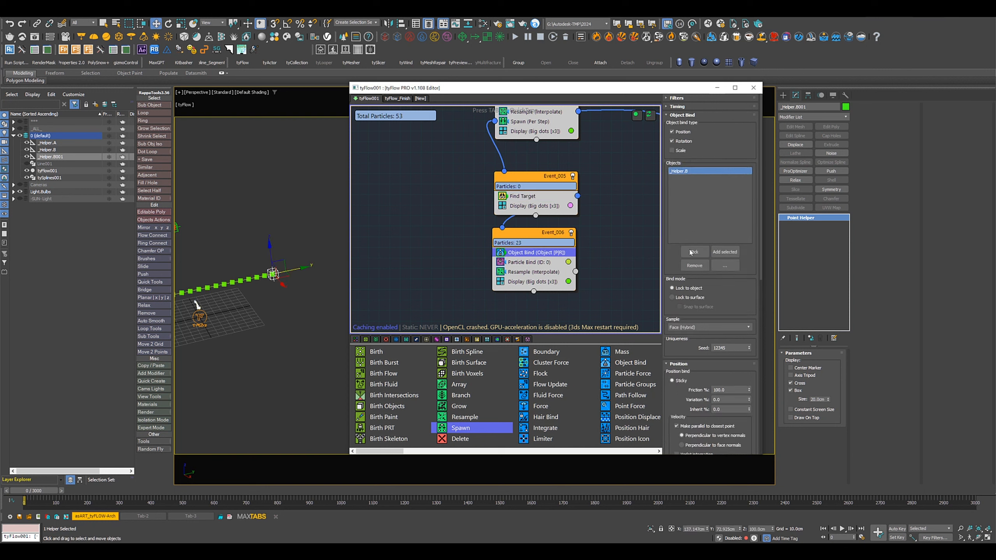
left_click(693, 266)
left_click(694, 252)
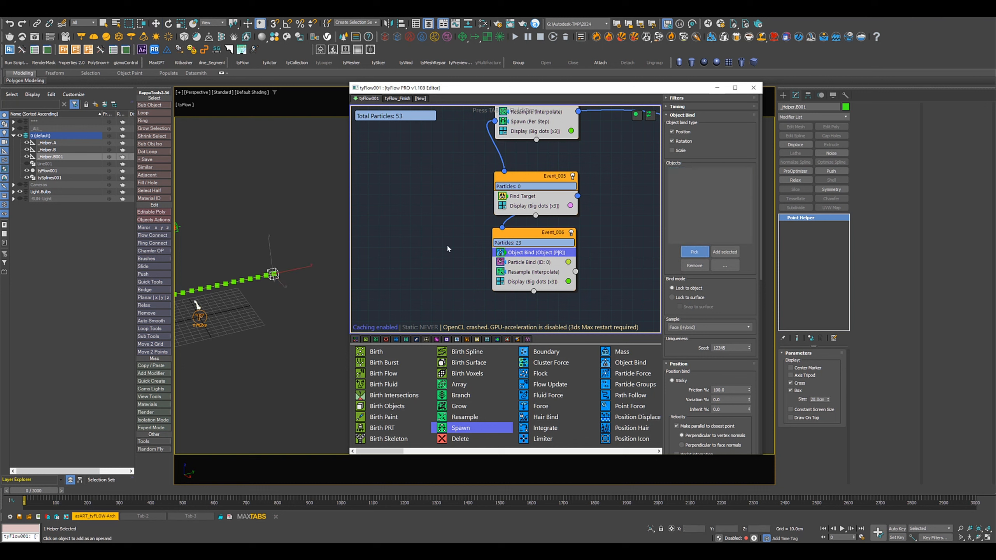
left_click(273, 274)
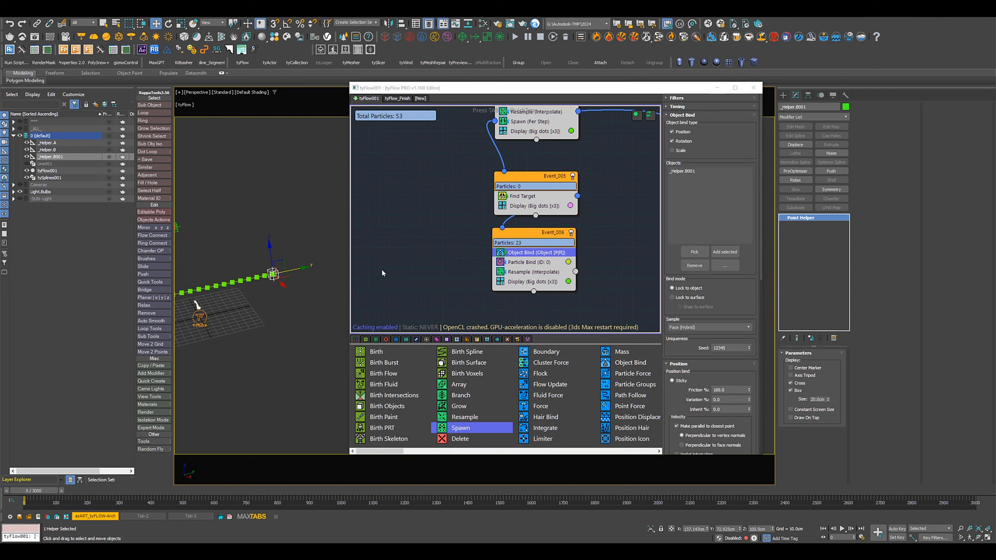
Wire the Resample operator's output in the pasted Event_006 to the input of Event_007
scroll(215, 235, "down", 3)
middle_click_drag(216, 235, 265, 230)
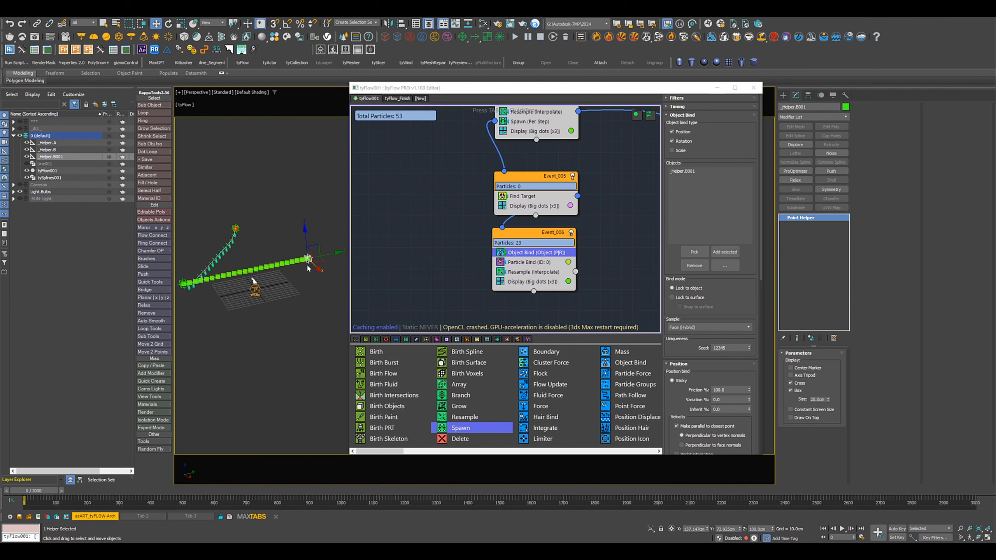
middle_click_drag(445, 246, 380, 260)
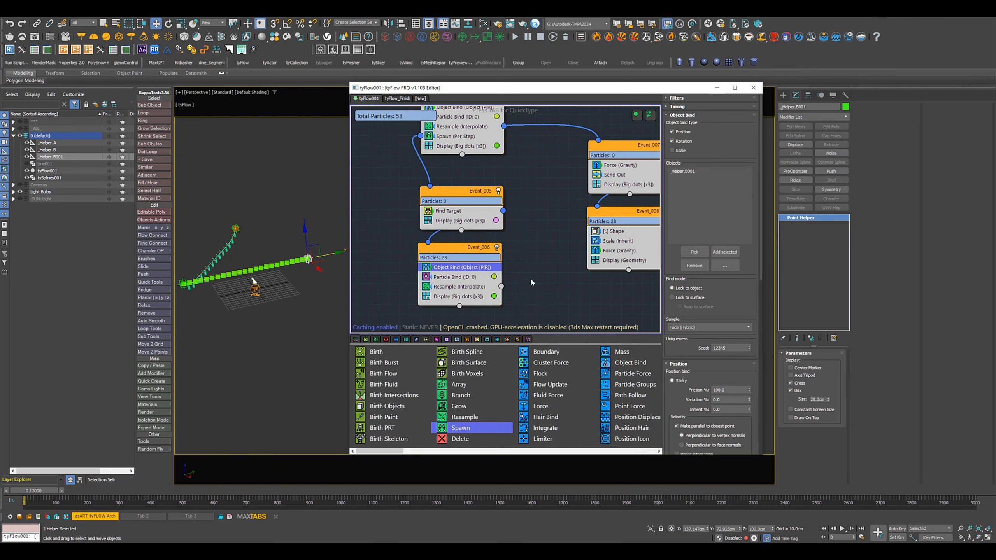
left_click(492, 287)
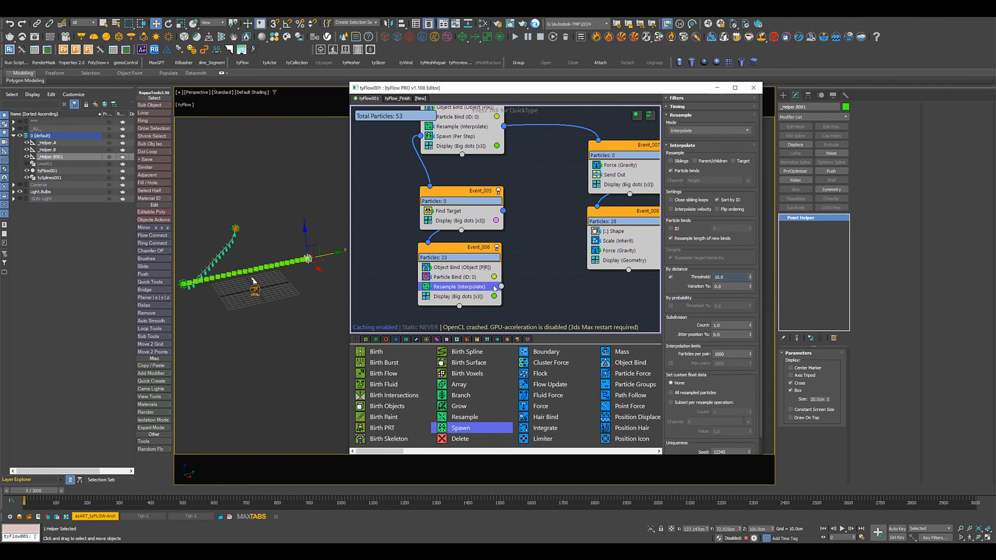
left_click_drag(501, 287, 598, 141)
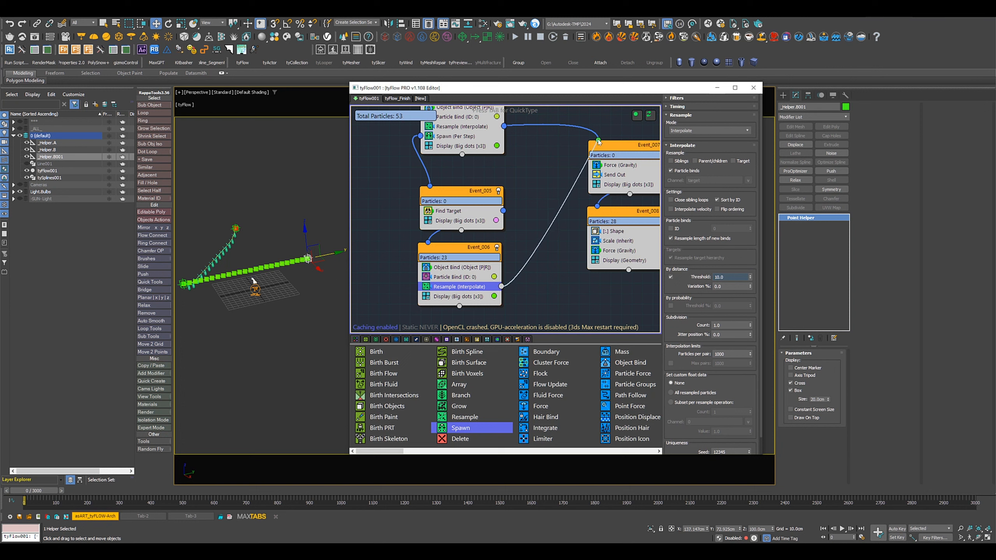
left_click(619, 148)
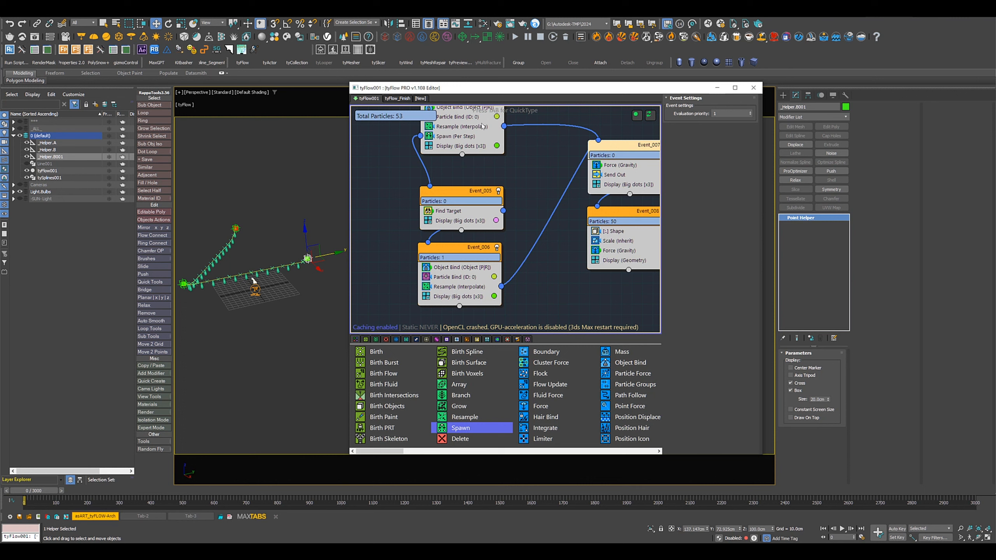
Examine the bulbs along both strings in the viewport and how the original and pasted event pairs are connected
scroll(257, 283, "up", 5)
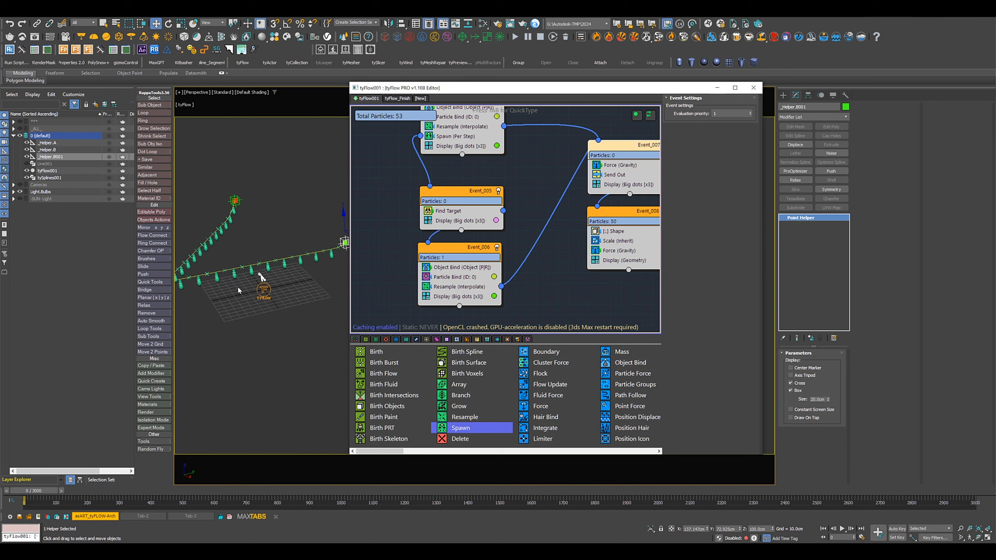
scroll(259, 286, "down", 5)
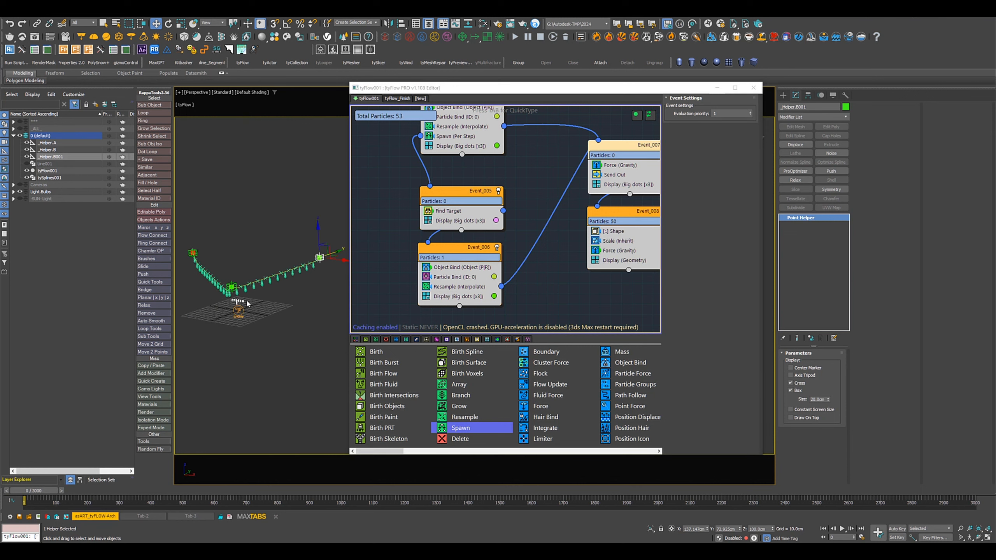
middle_click_drag(238, 301, 258, 307, "alt")
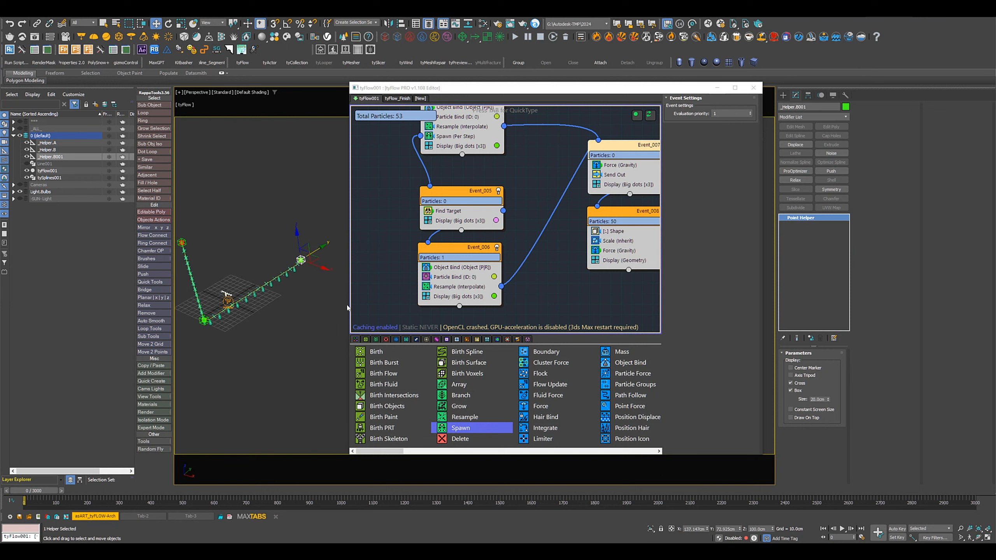
scroll(521, 257, "down", 2)
middle_click_drag(527, 257, 556, 266)
scroll(556, 267, "down", 1)
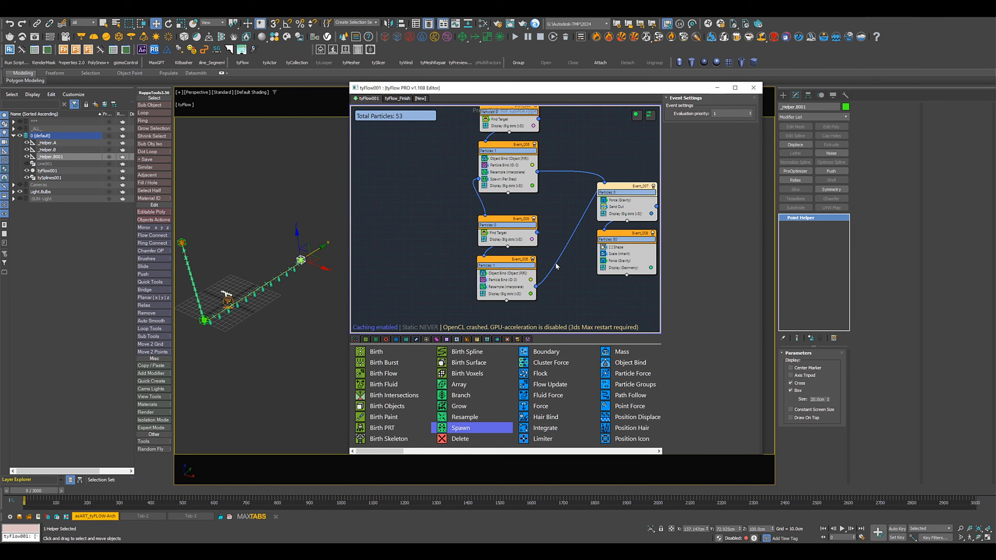
scroll(556, 270, "down", 1)
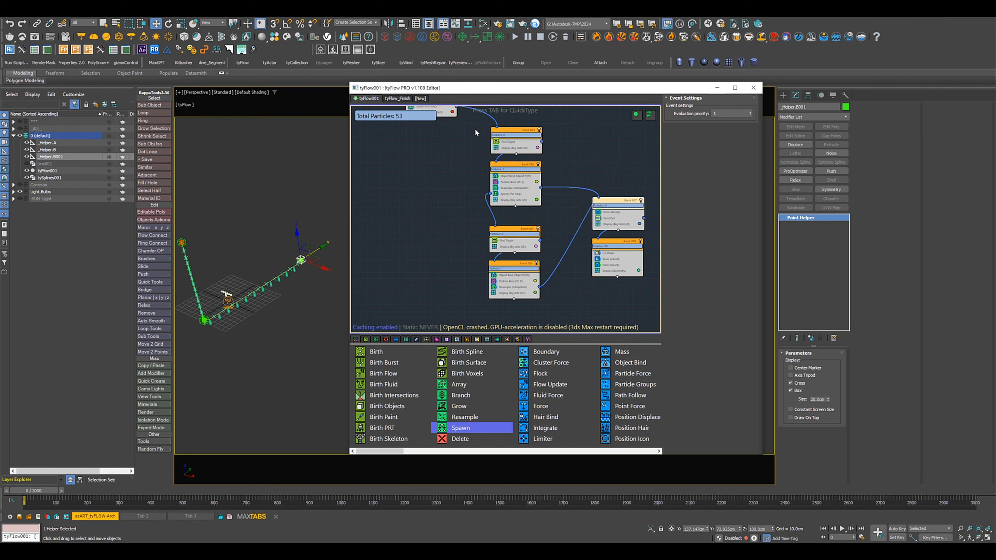
left_click_drag(475, 130, 515, 165)
scroll(522, 165, "up", 3)
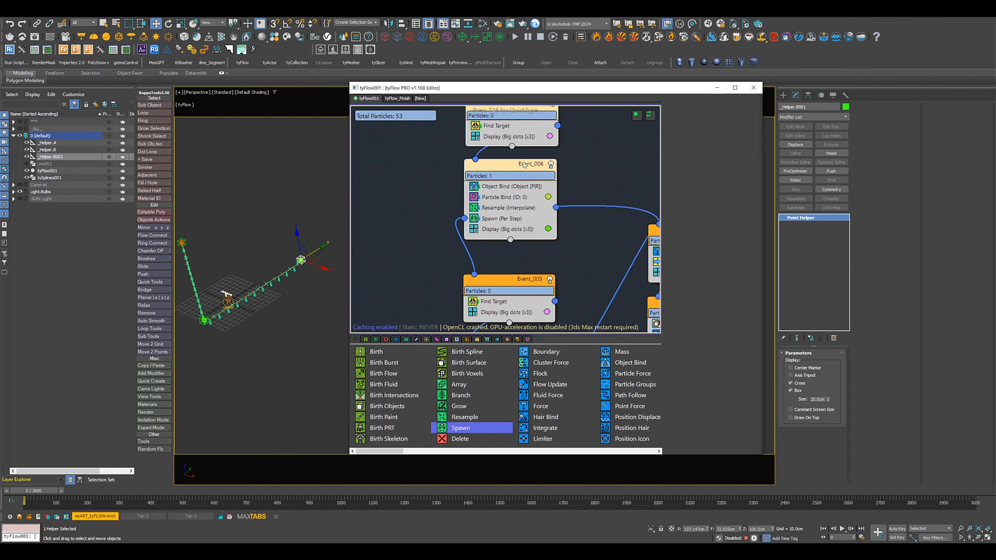
middle_click_drag(522, 164, 527, 207)
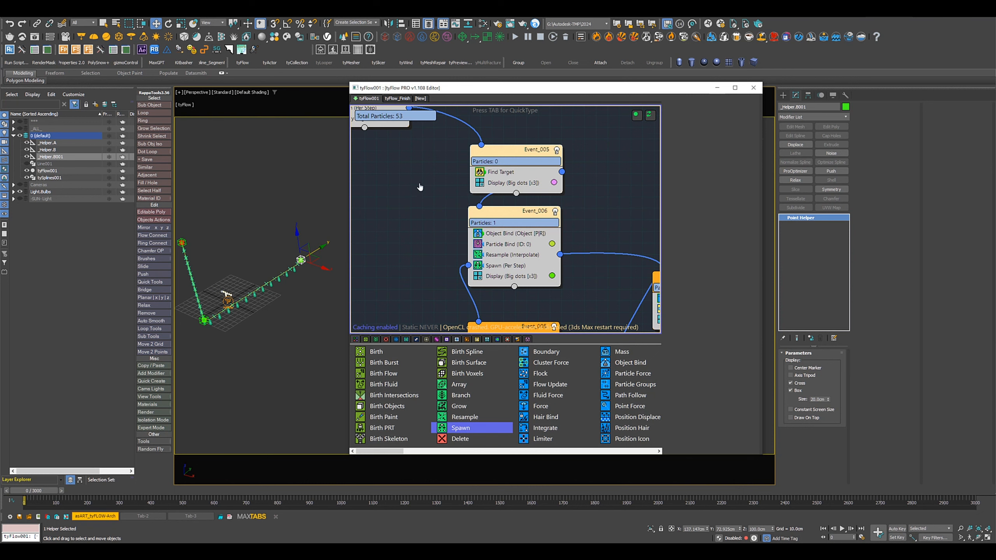
middle_click_drag(419, 187, 420, 159)
middle_click_drag(428, 219, 433, 185)
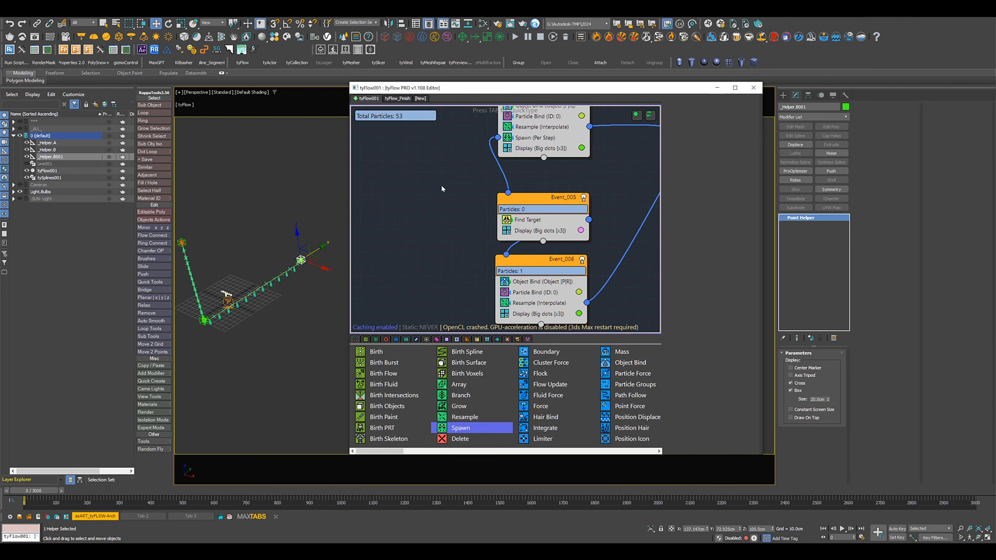
Review the Spawn operator in the original Event_006 and its link to the pasted Find Target event
left_click(545, 138)
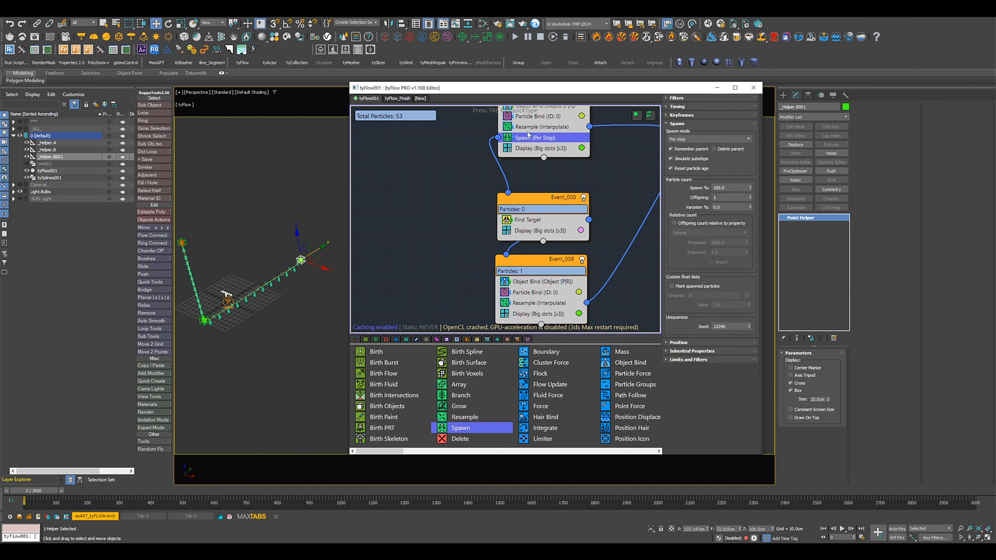
left_click(525, 127)
left_click(527, 137)
middle_click_drag(527, 152, 525, 228)
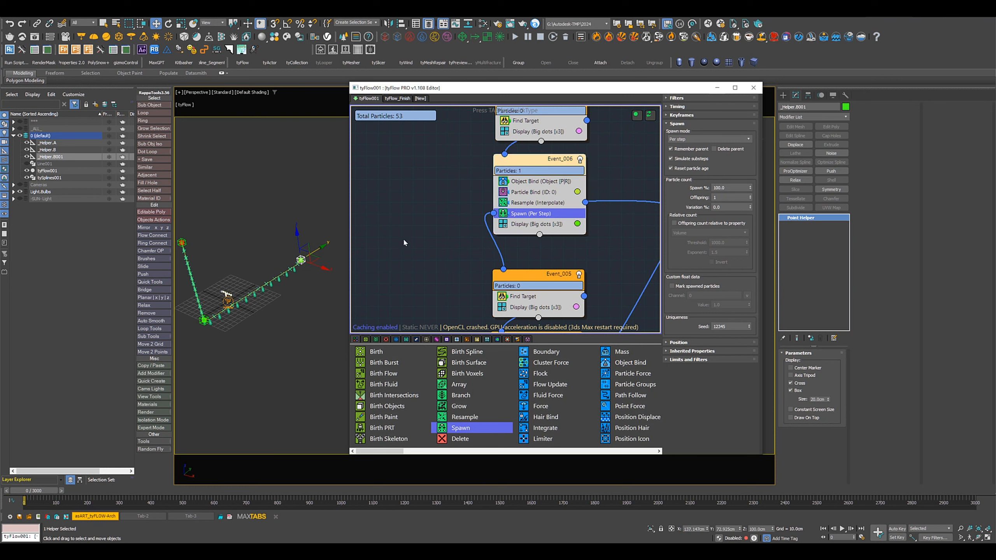
middle_click_drag(432, 250, 439, 224)
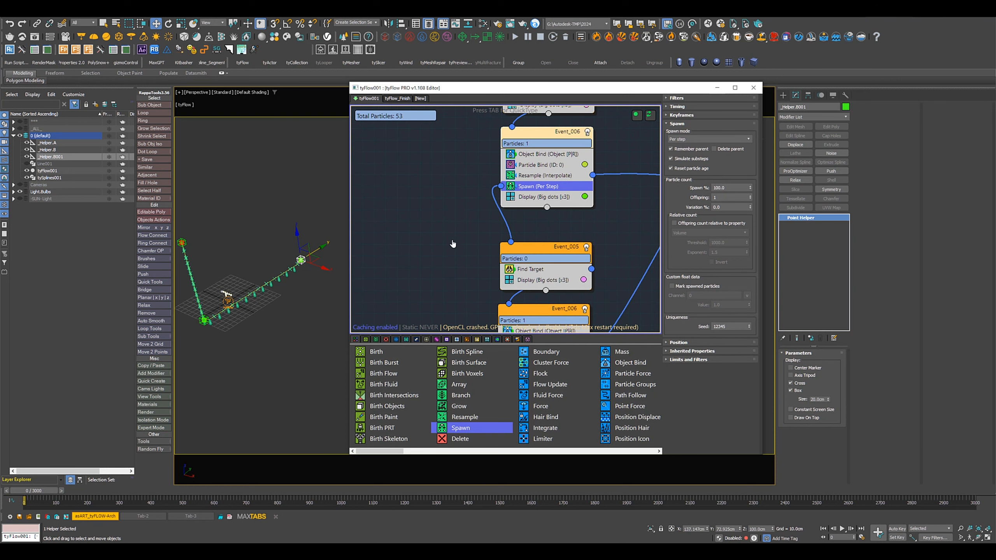
scroll(453, 244, "down", 2)
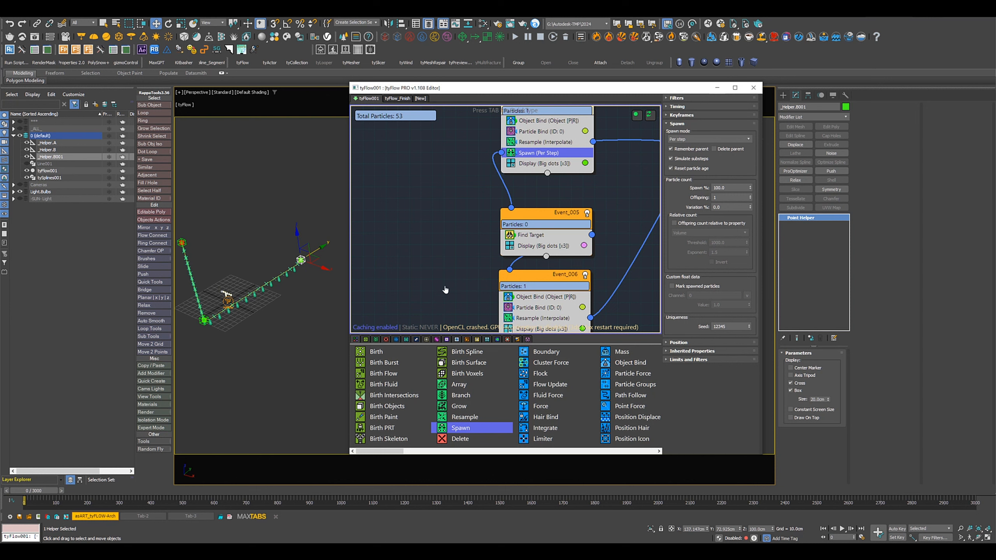
middle_click_drag(445, 289, 444, 266)
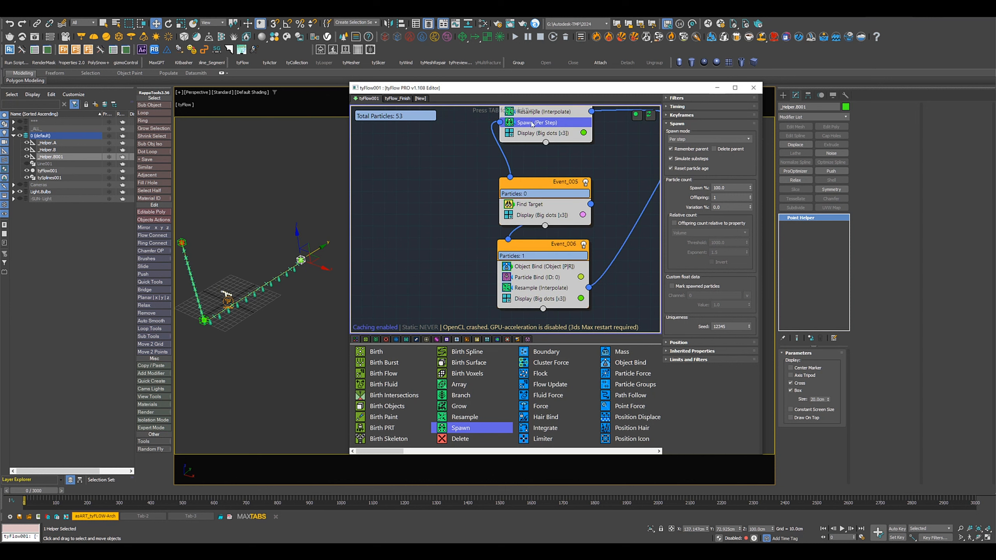
Review the pasted Find Target, Object Bind and Resample operators, plus the Force in Event_007 and Shape in Event_008
left_click(550, 186)
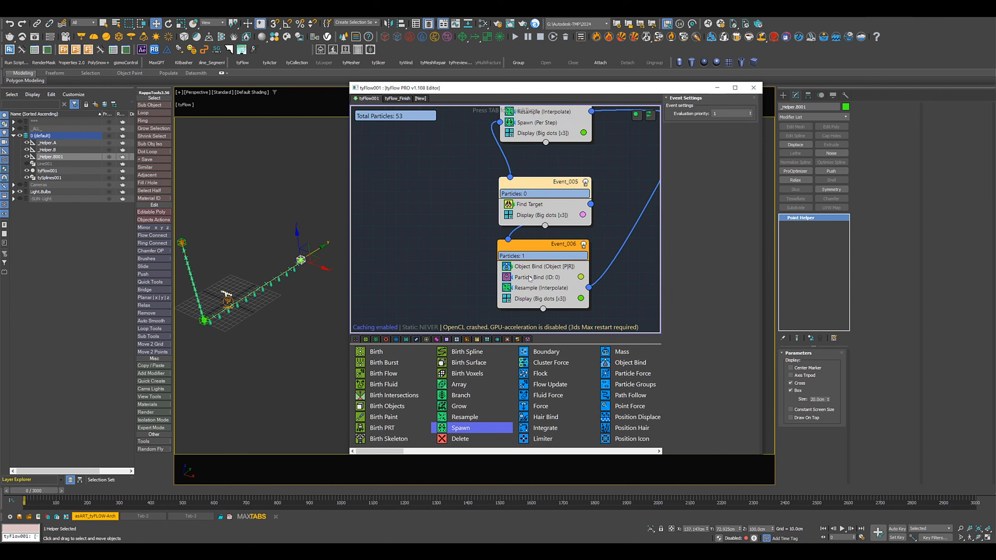
middle_click_drag(471, 243, 438, 235)
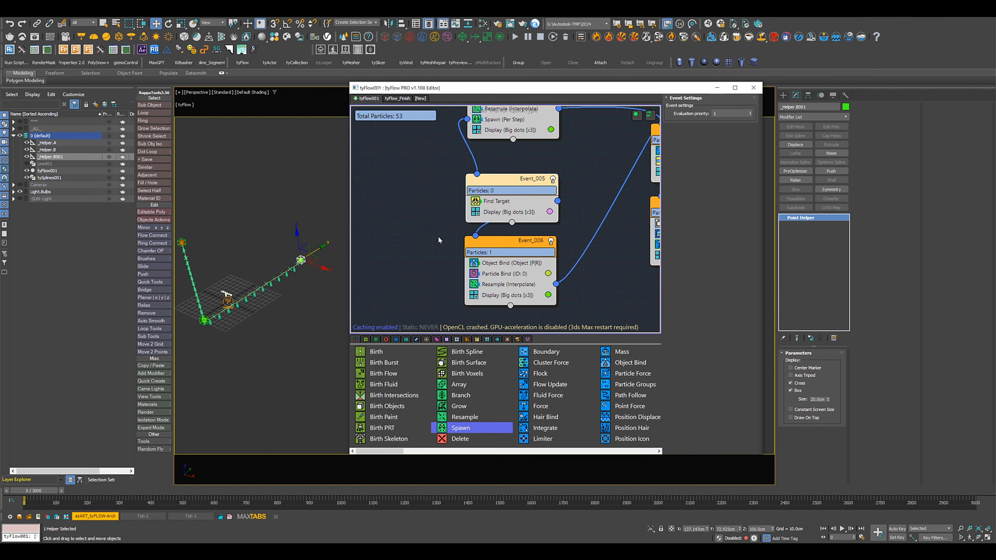
left_click(497, 202)
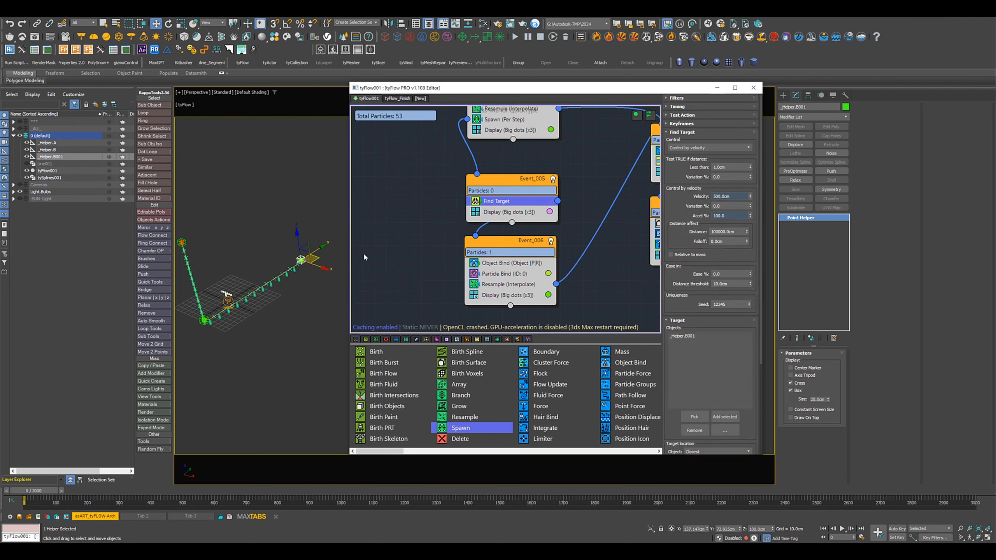
left_click(498, 264)
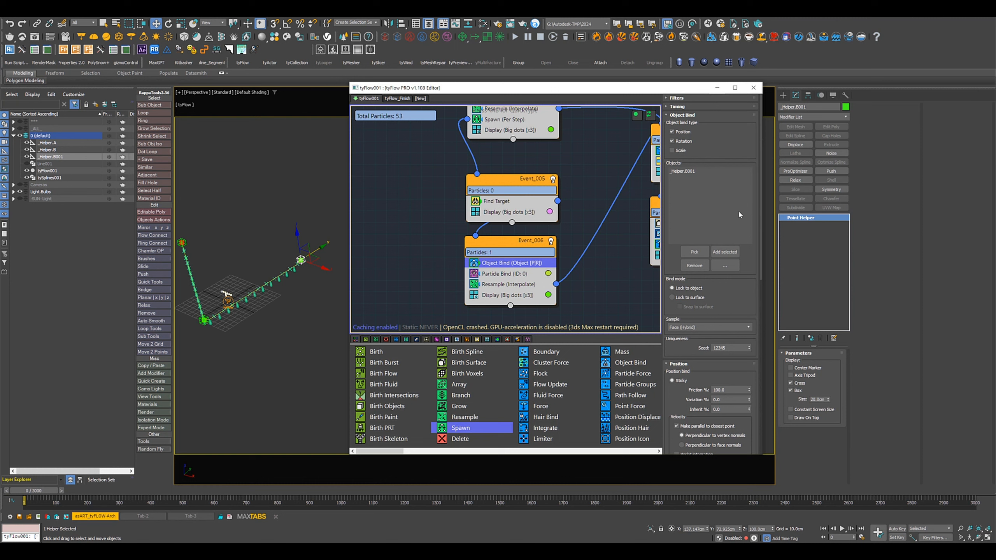
middle_click_drag(566, 267, 516, 271)
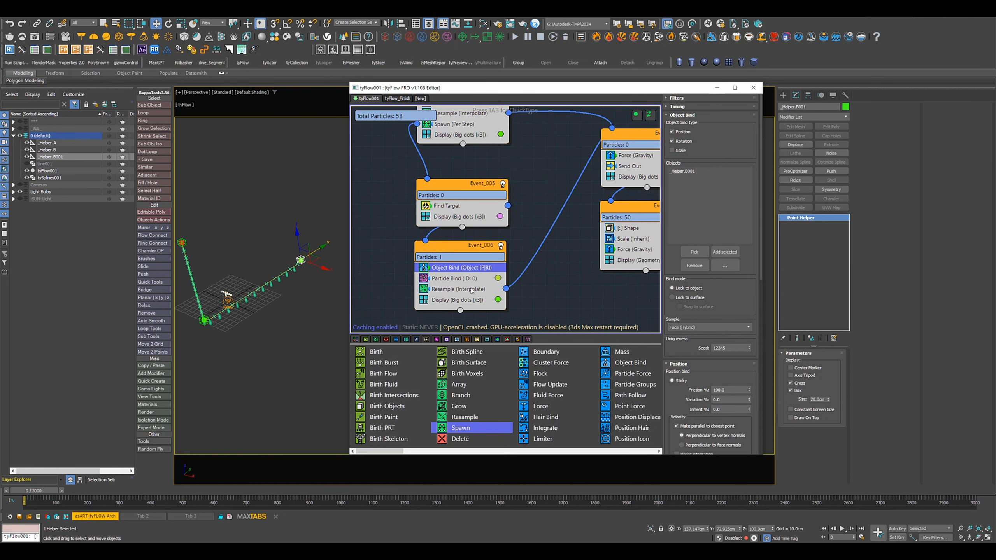
left_click(463, 290)
middle_click_drag(605, 157, 505, 218)
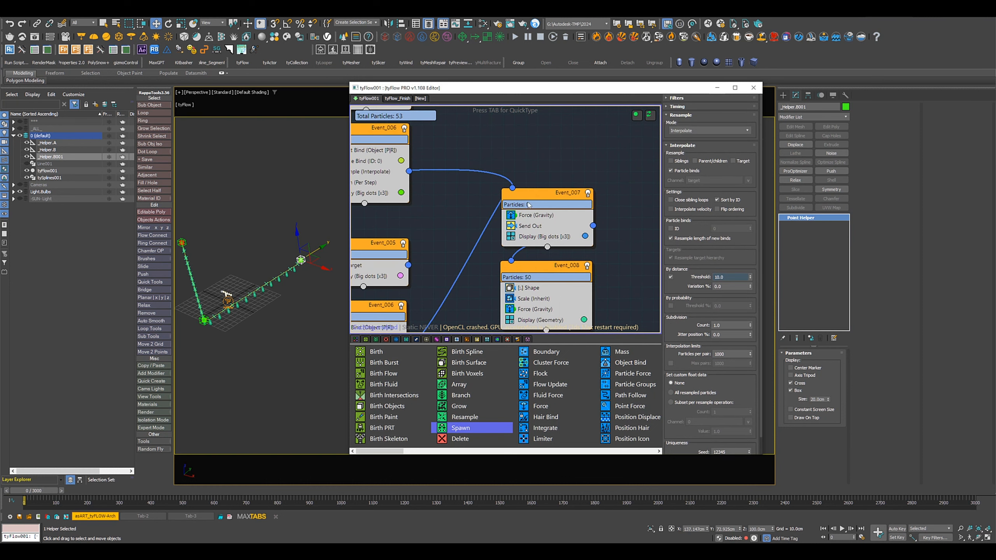
left_click(550, 192)
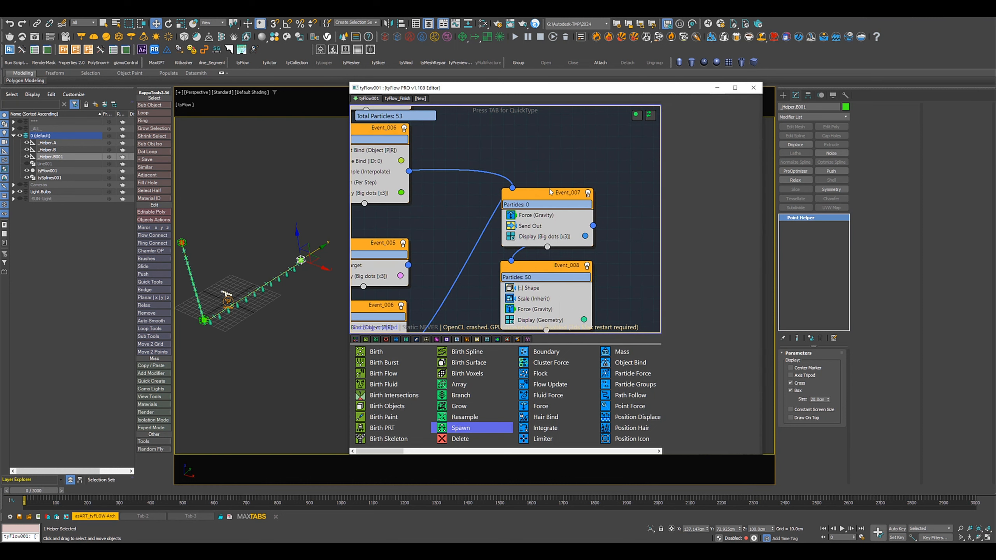
left_click(543, 217)
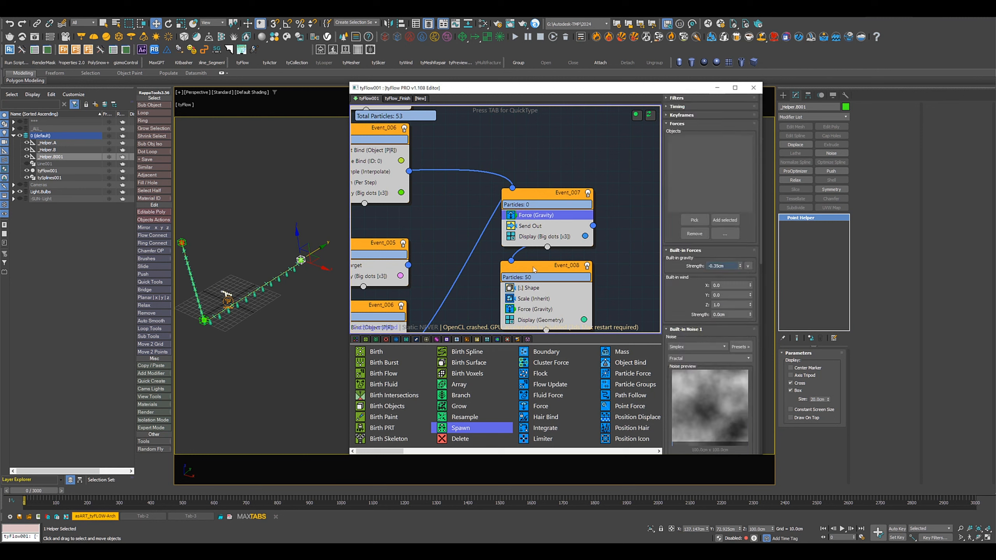
left_click(531, 289)
mouse_move(480, 275)
middle_mouse_down()
mouse_move(516, 243)
mouse_move(490, 261)
middle_mouse_up()
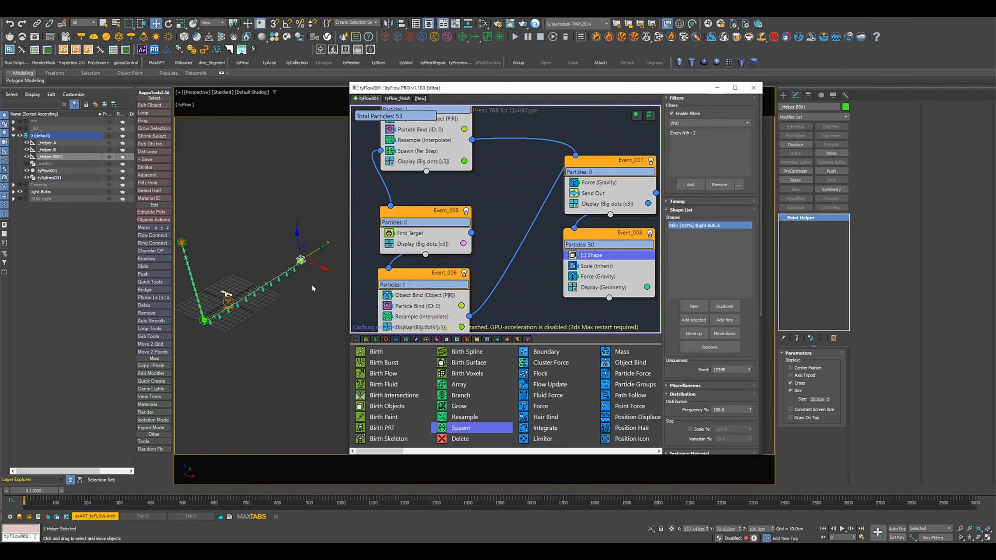
Clone _Helper.B001 as an instance named _Helper.B002, placed at about X -49 cm, Y 198 cm
scroll(488, 253, "down", 4)
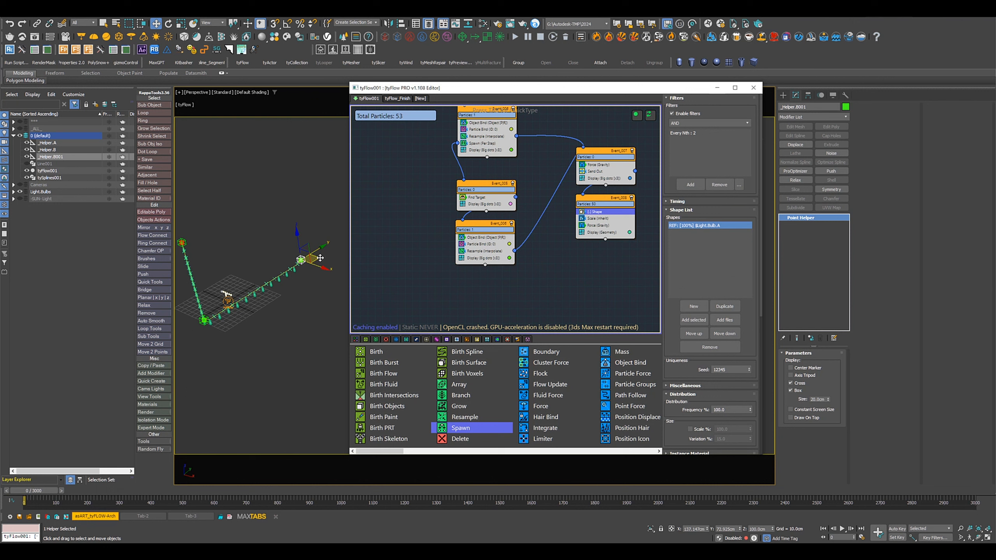
left_click_drag(313, 253, 272, 196, "shift")
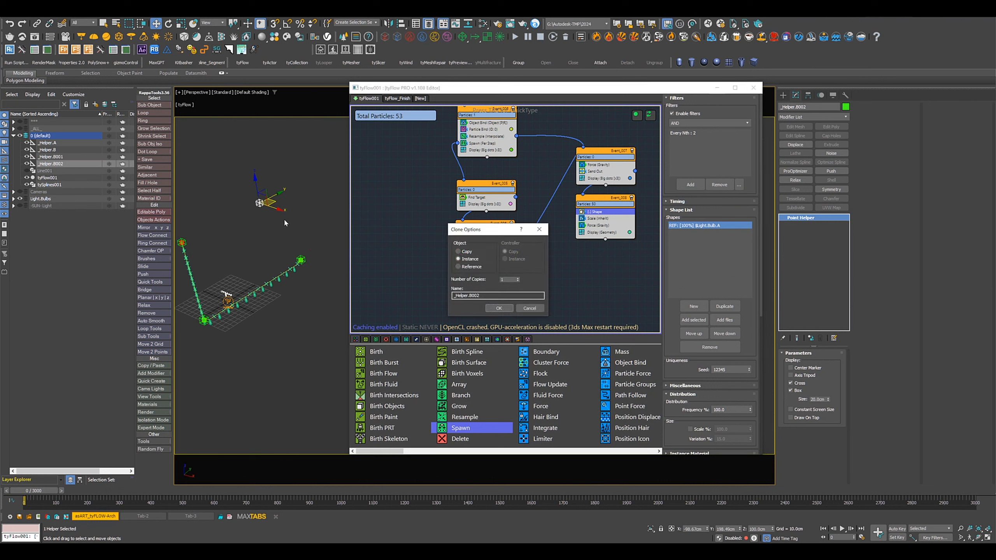
left_click(499, 308)
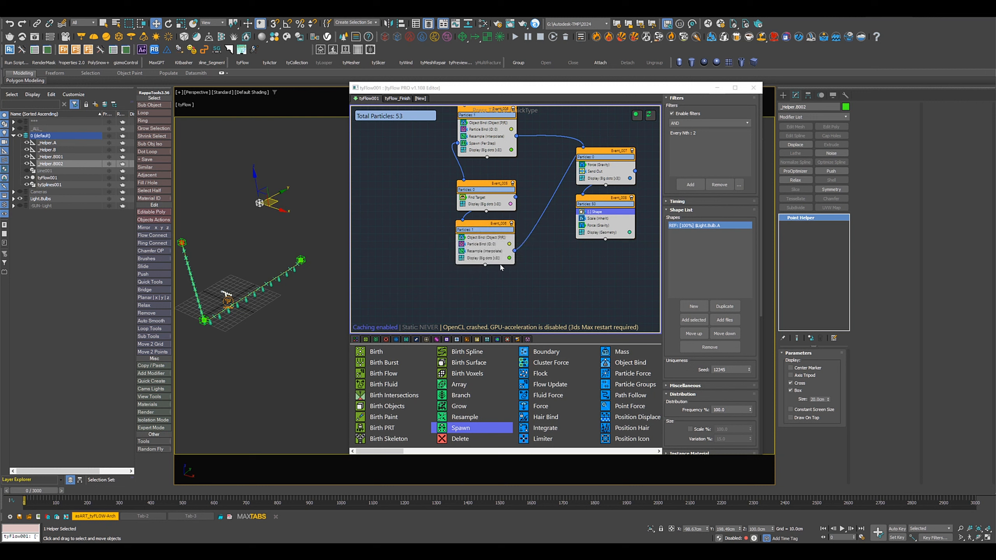
Duplicate the pasted Find Target and Object Bind event pair, placing the new copies below the existing chain
left_click(484, 184)
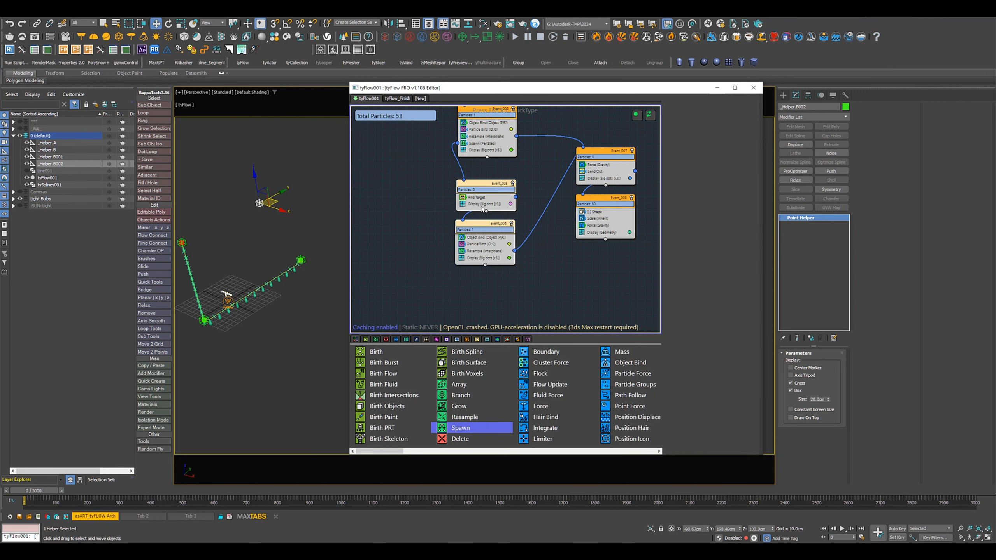
right_click(484, 183)
left_click(499, 187)
right_click(387, 216)
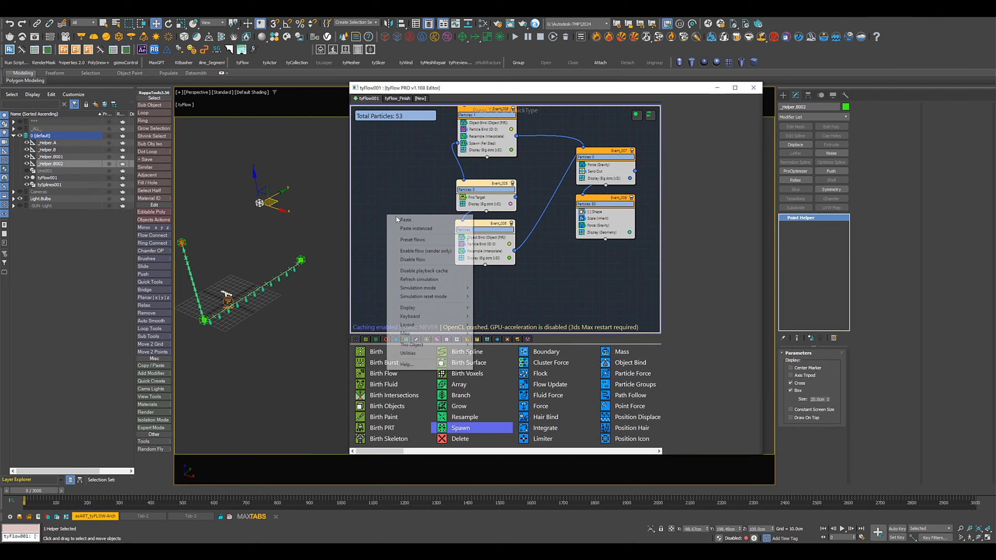
left_click(410, 220)
scroll(509, 256, "down", 2)
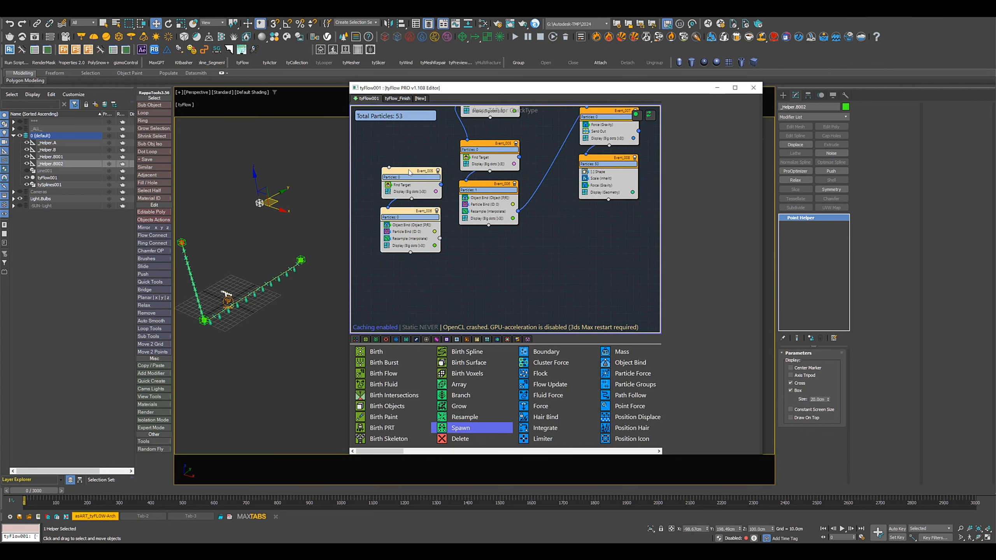
left_click_drag(441, 189, 517, 259)
left_click(422, 236)
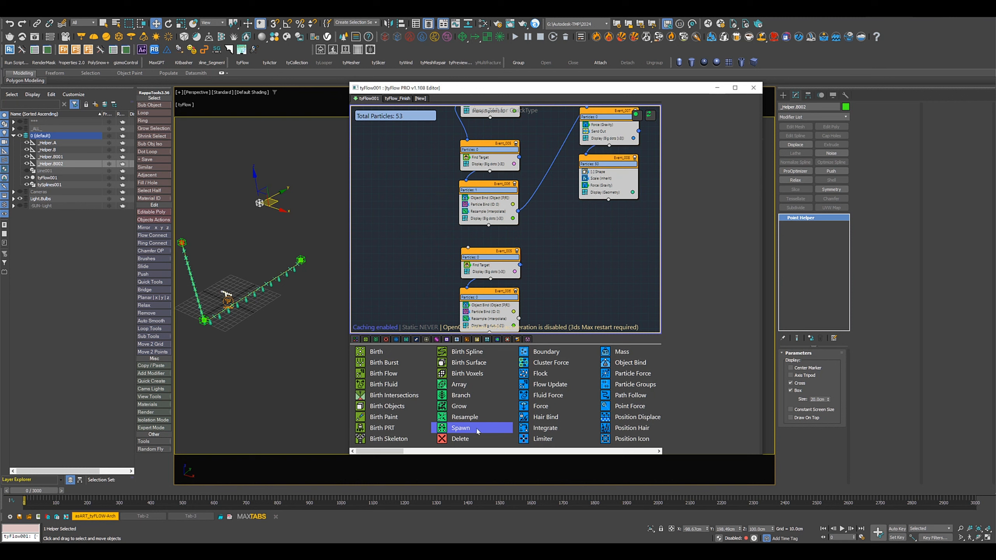
Add a Spawn operator to the earlier pasted Event_006, switch its output side, and connect it to the new Find Target event
left_click_drag(458, 431, 482, 218)
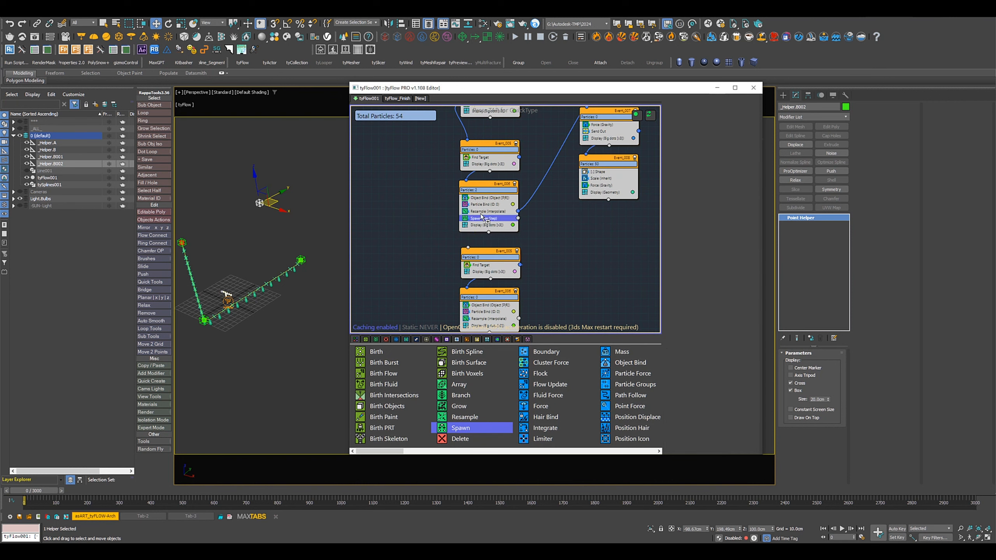
right_click(481, 218)
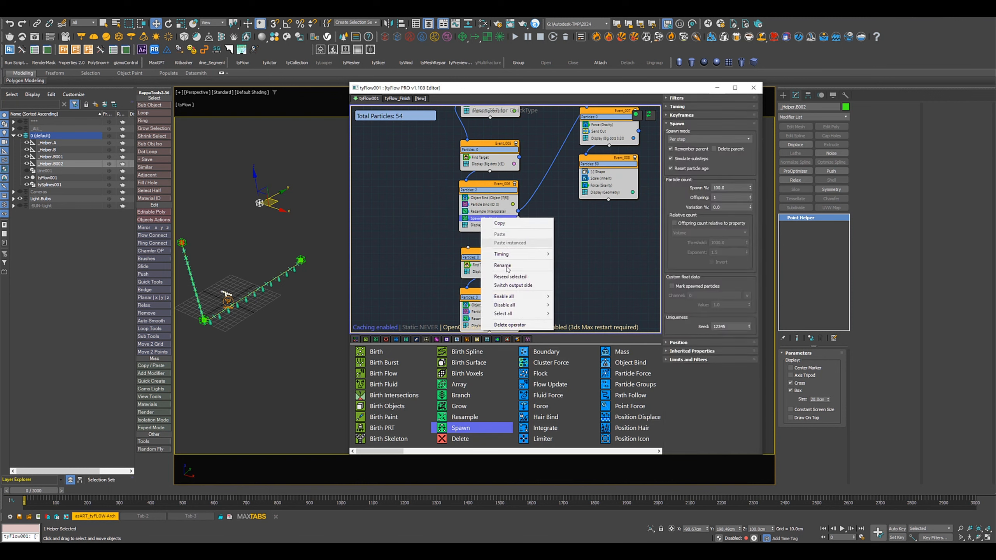
left_click(515, 285)
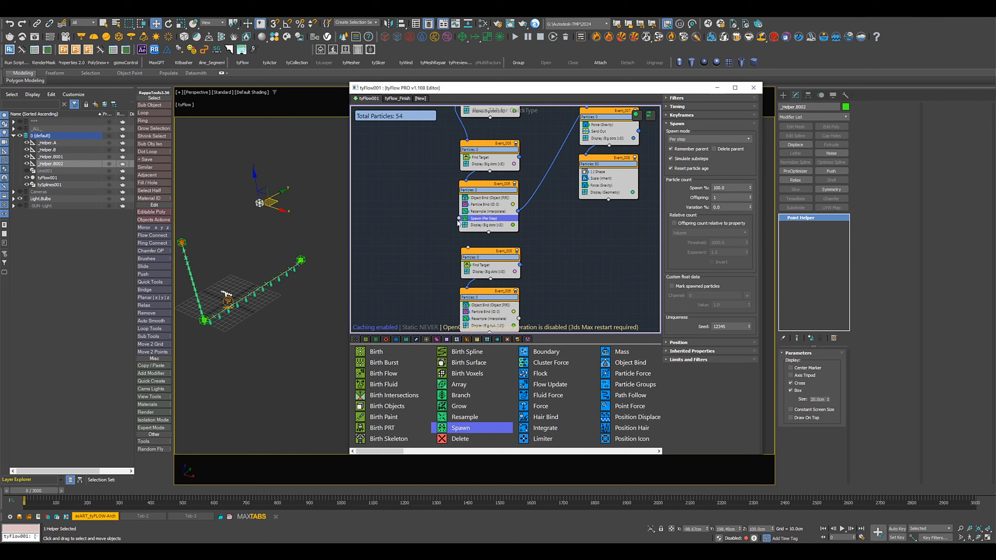
left_click_drag(449, 239, 469, 249)
Replace the newest Find Target operator's target object with _Helper.B002
middle_click_drag(563, 287, 542, 236)
left_click(458, 220)
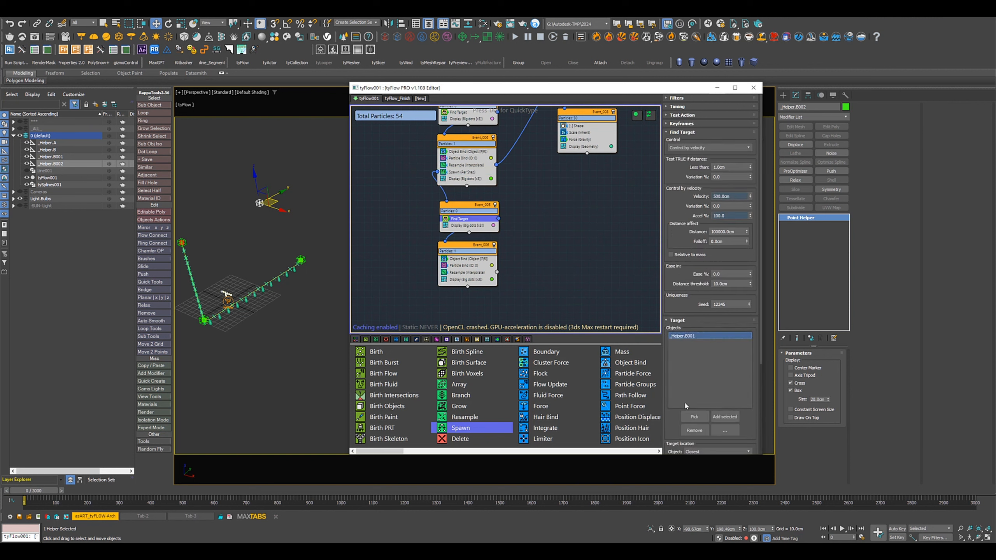
left_click(694, 430)
left_click(694, 417)
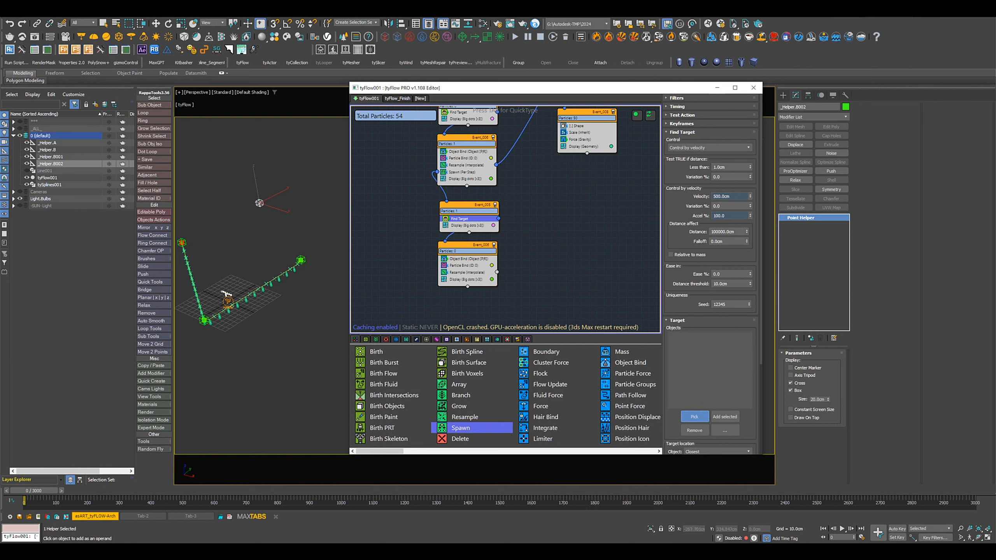
left_click(260, 203)
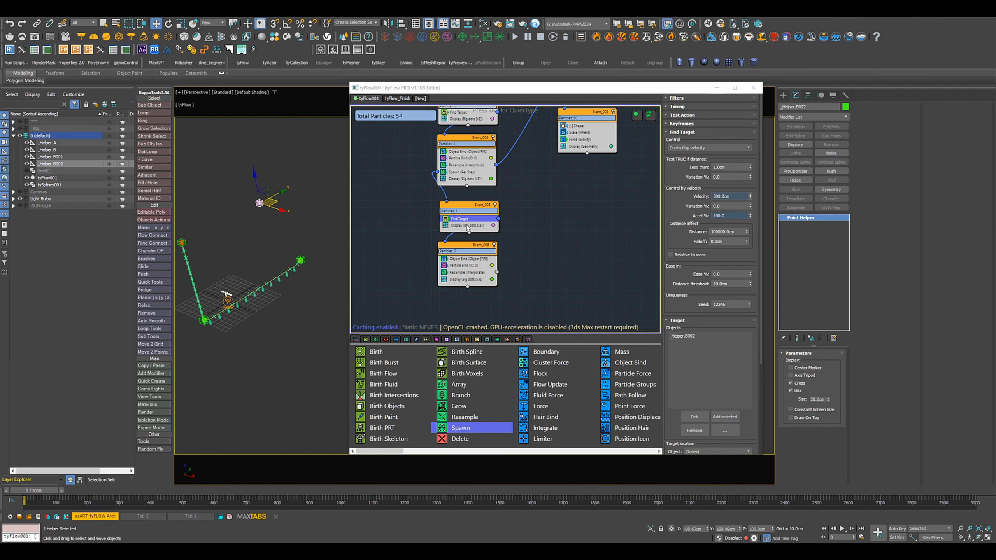
Replace the bound object in the newest Object Bind operator with _Helper.B002
left_click(459, 260)
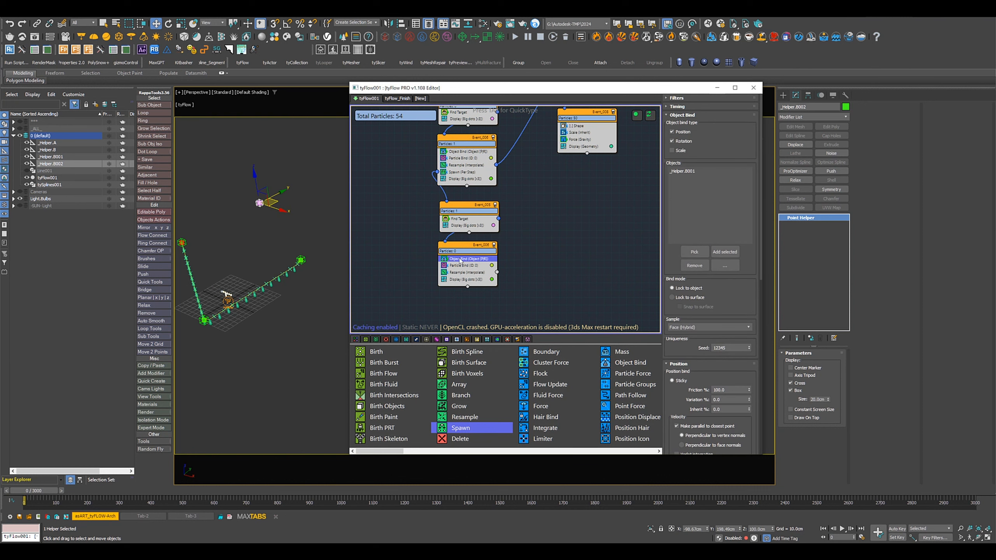
left_click(687, 172)
left_click(694, 266)
left_click(693, 252)
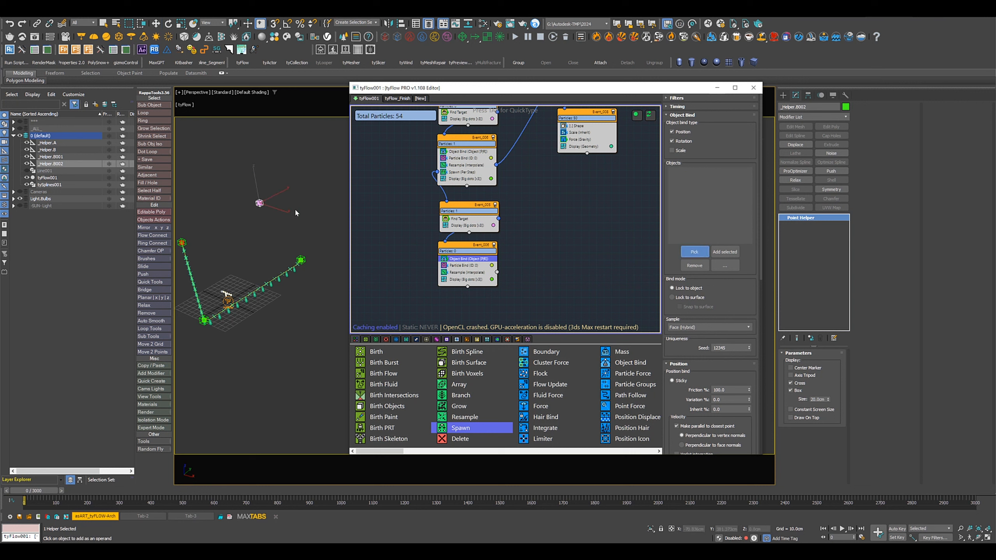
left_click(259, 203)
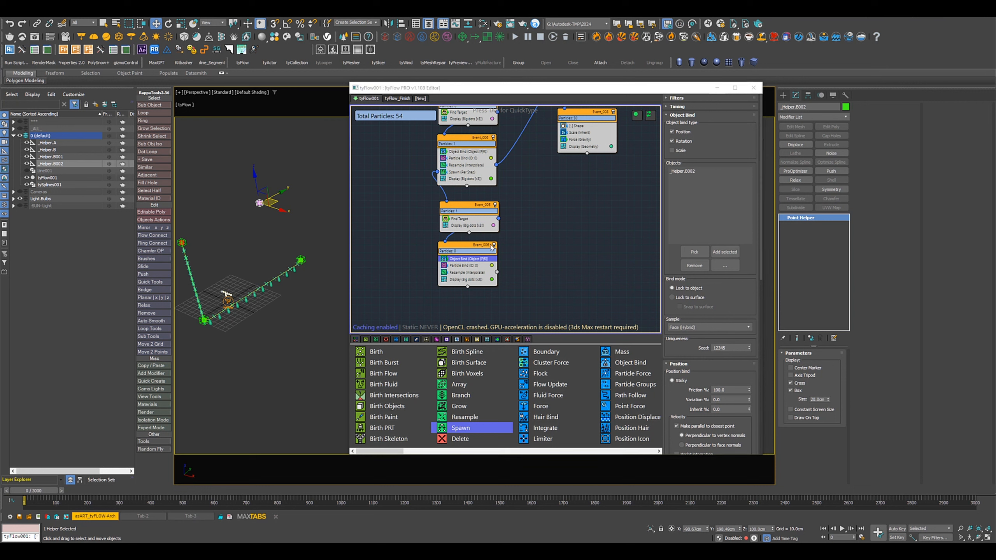
Connect the newest event's Resample output to Event_007, and check the strings in the viewport at the timeline start
middle_click_drag(535, 237, 502, 260)
scroll(502, 261, "down", 1)
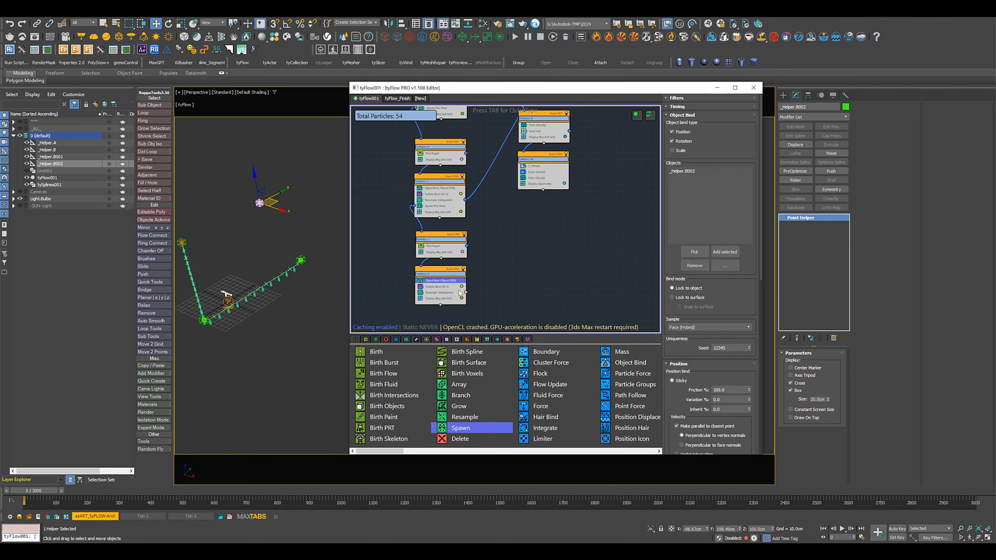
scroll(497, 290, "down", 2)
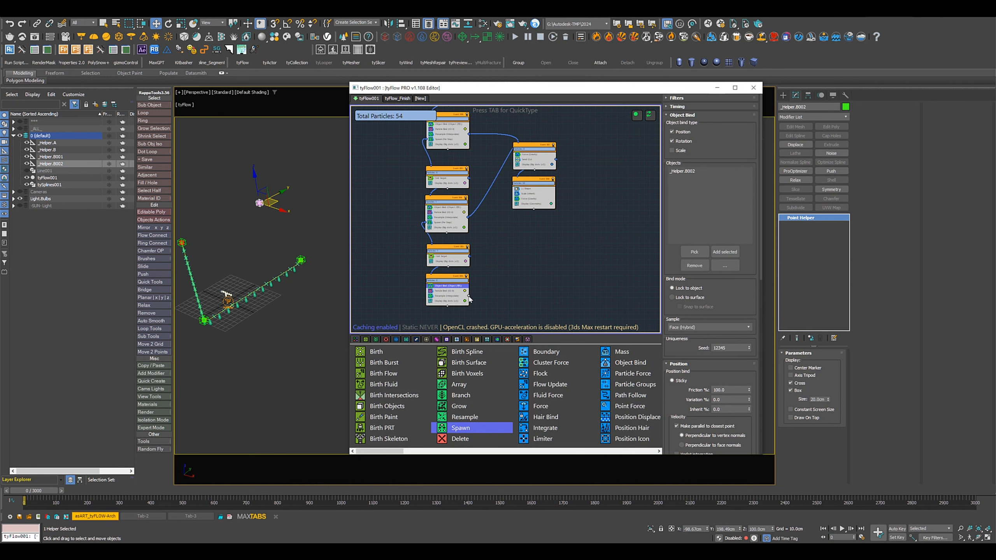
left_click_drag(469, 298, 518, 145)
scroll(282, 230, "up", 3)
middle_click_drag(282, 230, 229, 234, "alt")
middle_click_drag(229, 234, 305, 258)
scroll(281, 224, "down", 3)
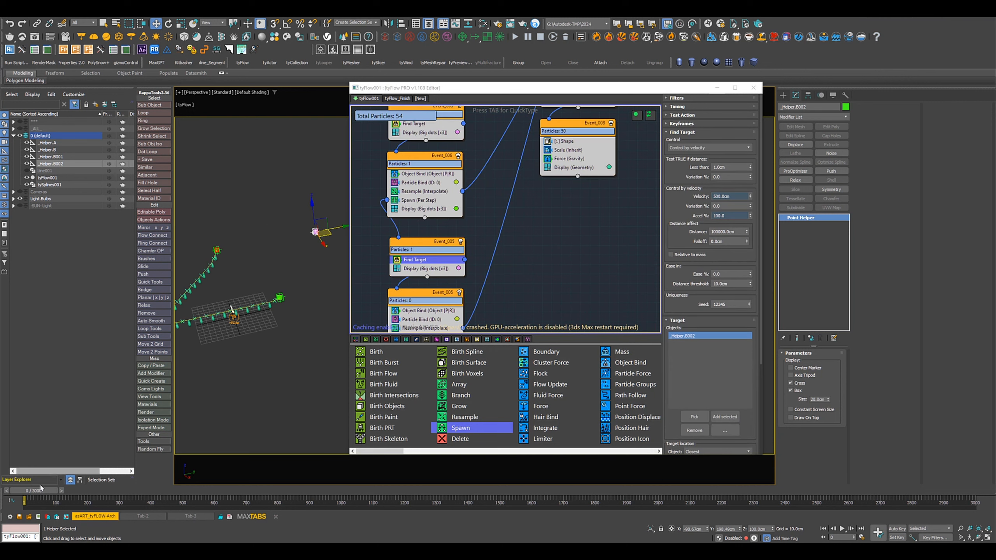
mouse_move(42, 492)
left_mouse_down()
mouse_move(94, 492)
mouse_move(37, 492)
left_mouse_up()
Set the Birth operator's Start to -50 in Event_003
middle_click_drag(531, 195, 557, 261)
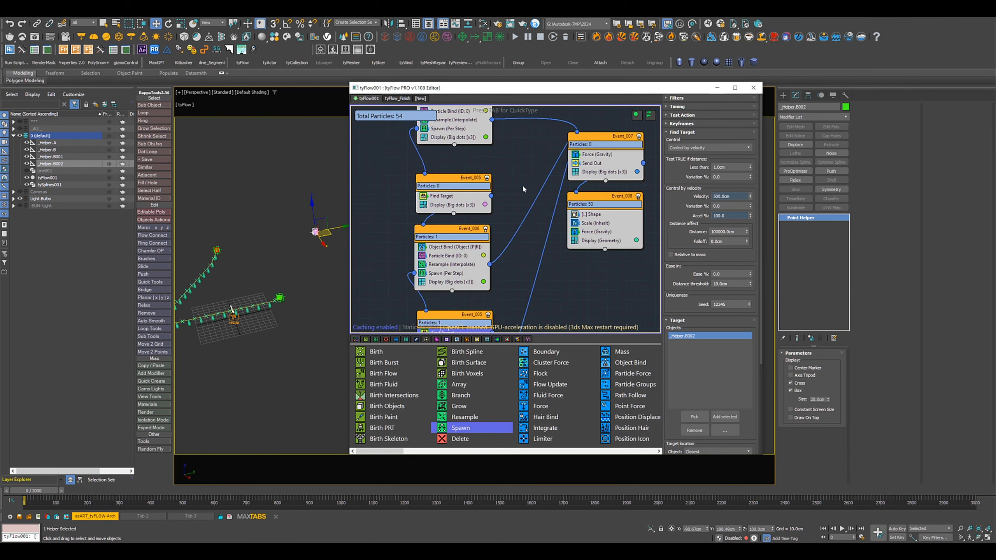
middle_click_drag(521, 137, 542, 279)
middle_click_drag(540, 185, 576, 243)
middle_click_drag(474, 150, 595, 246)
middle_click_drag(459, 238, 485, 241)
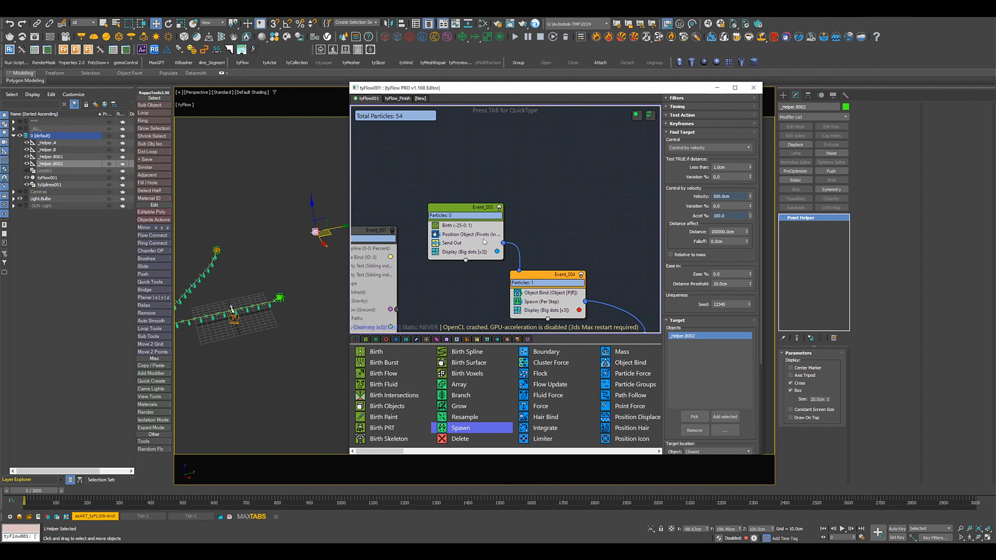
left_click(460, 226)
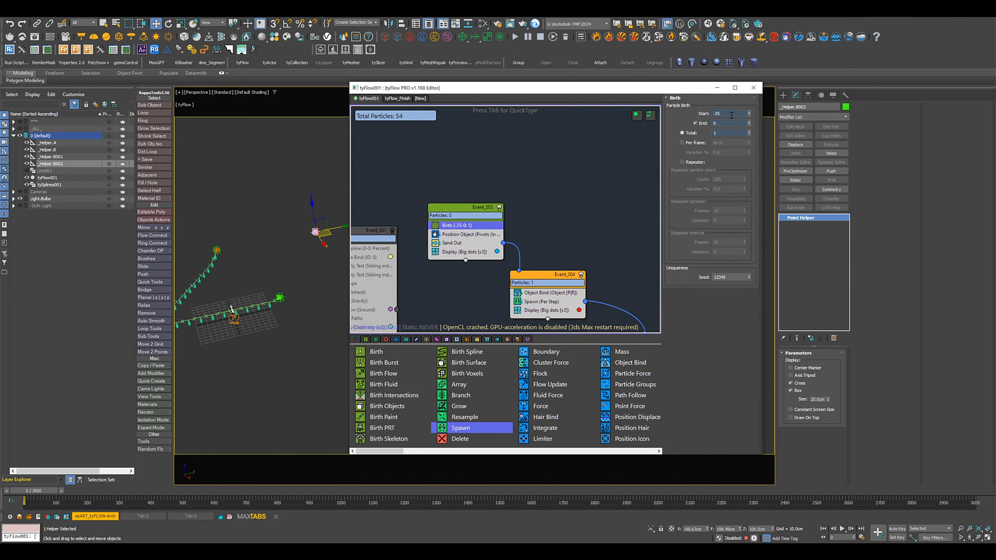
left_click_drag(731, 114, 669, 113)
type("-50")
key("Return")
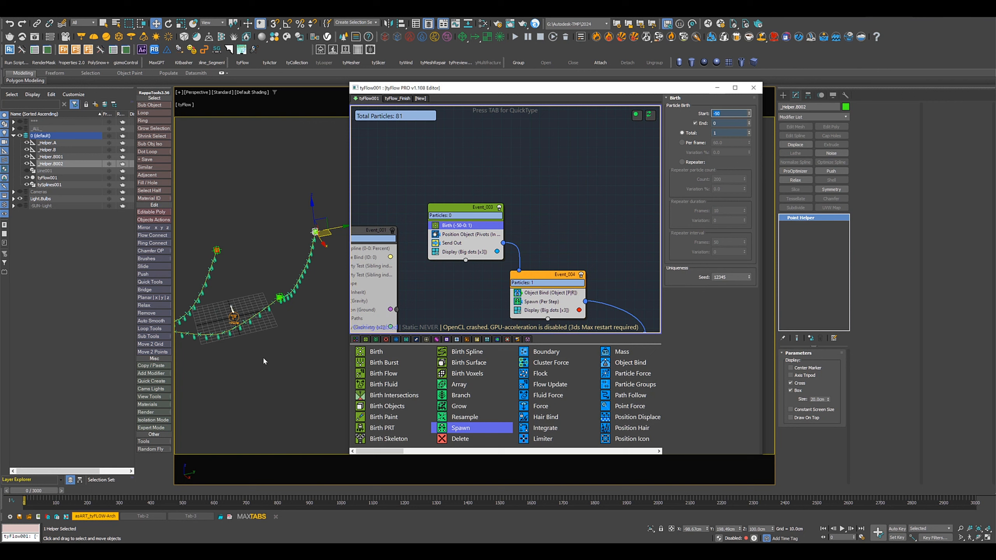
Examine the sagging light strings in the viewport and the chain of linked event pairs in the flow
middle_click_drag(263, 357, 336, 214, "alt")
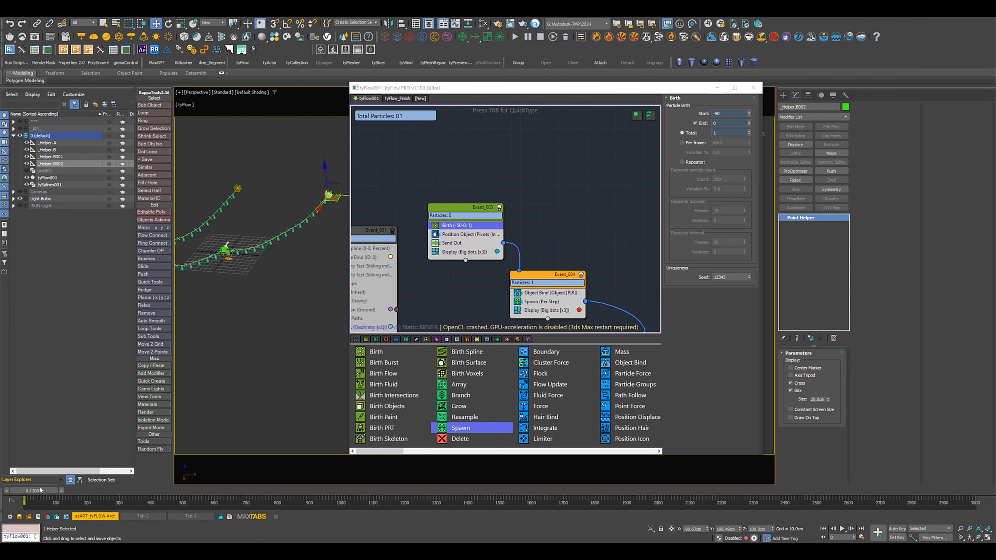
middle_click_drag(285, 267, 290, 275, "alt")
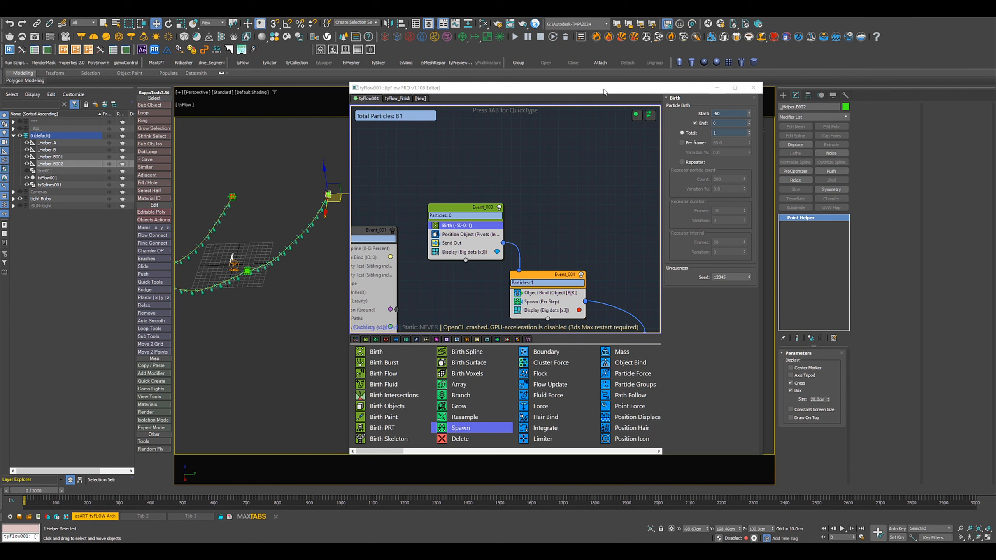
left_click_drag(604, 91, 644, 80)
scroll(557, 171, "down", 5)
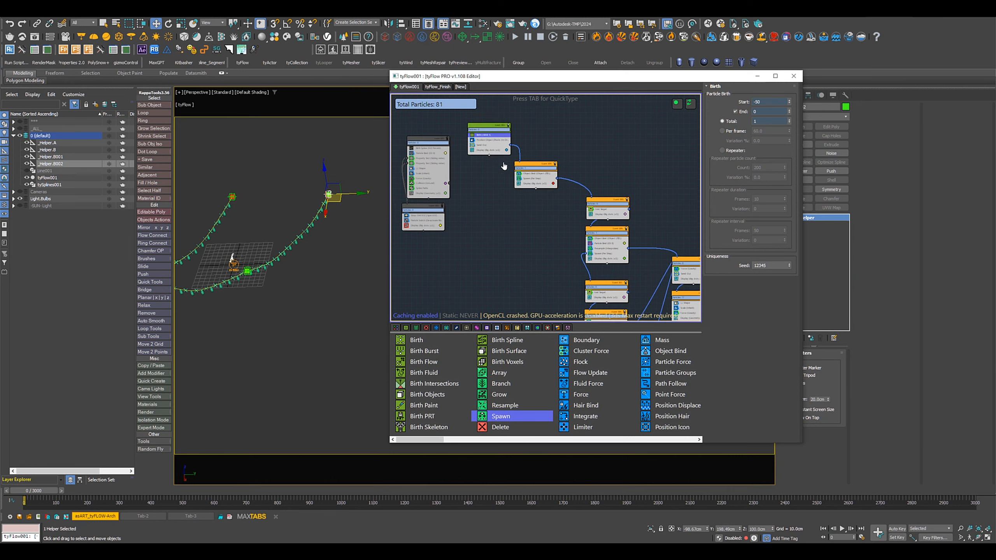
middle_click_drag(504, 166, 458, 105)
middle_click_drag(522, 193, 506, 180)
middle_click_drag(524, 235, 521, 179)
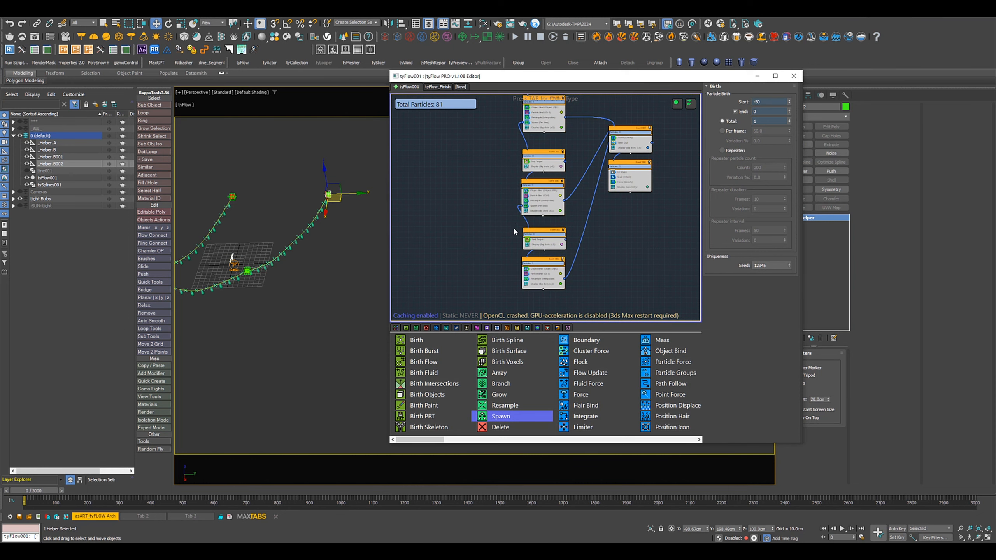
scroll(502, 228, "up", 3)
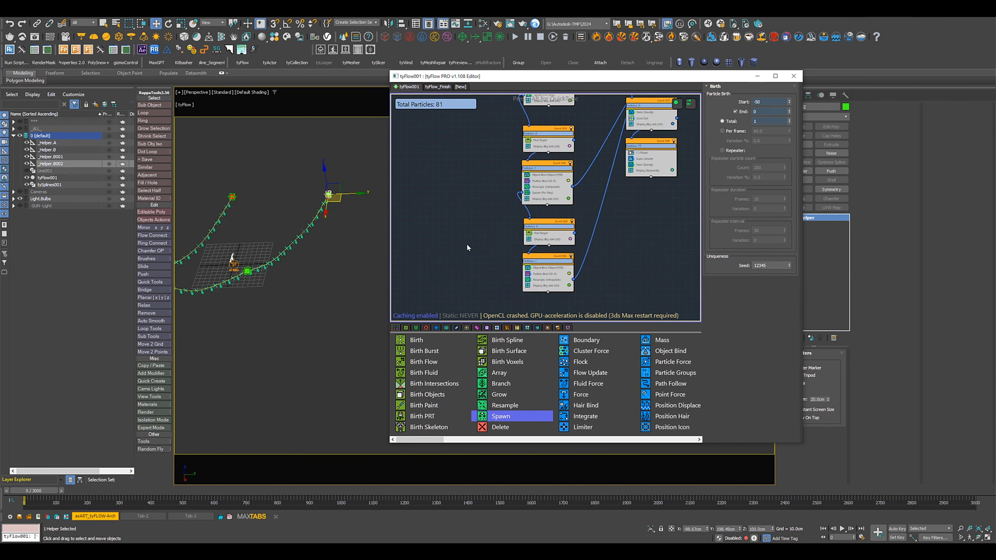
middle_click_drag(300, 276, 338, 264, "alt")
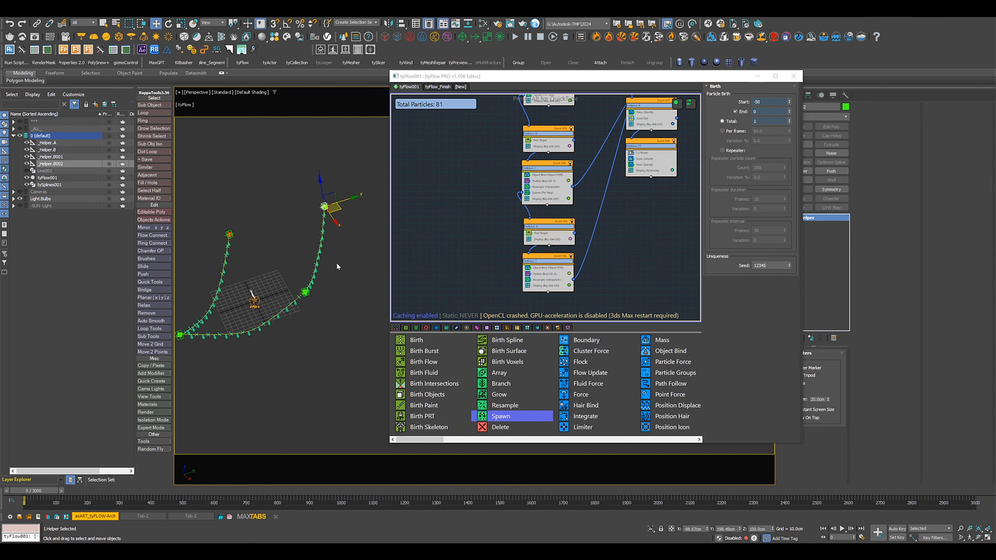
Move _Helper.B001 to a new spot and place _Helper.B002 at about X 227 cm, Y 154 cm
left_click(306, 293)
left_click_drag(314, 291, 371, 306)
left_click(326, 207)
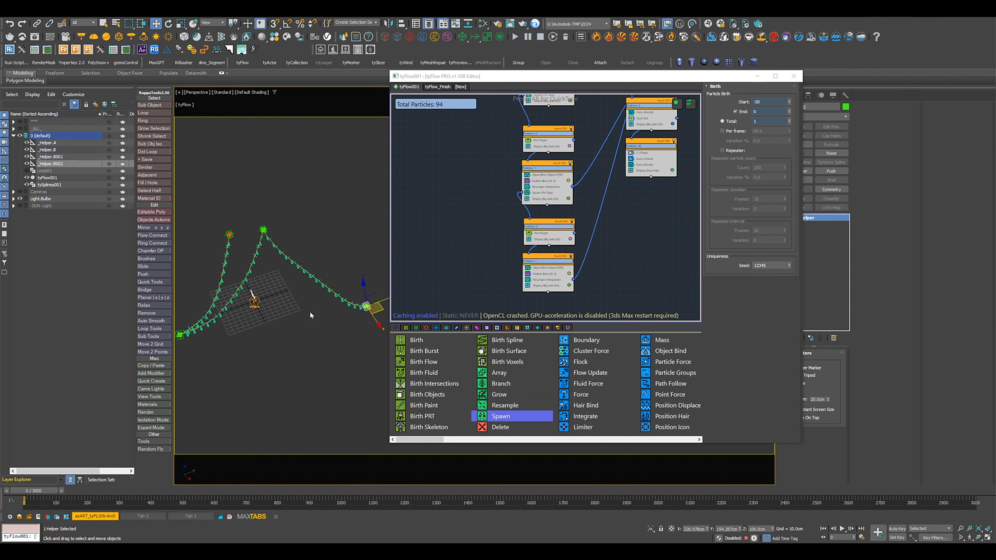
Reposition _Helper.B001 slightly in the ground plane and check how the hanging strings follow it over the timeline
middle_click_drag(310, 317, 335, 331, "alt")
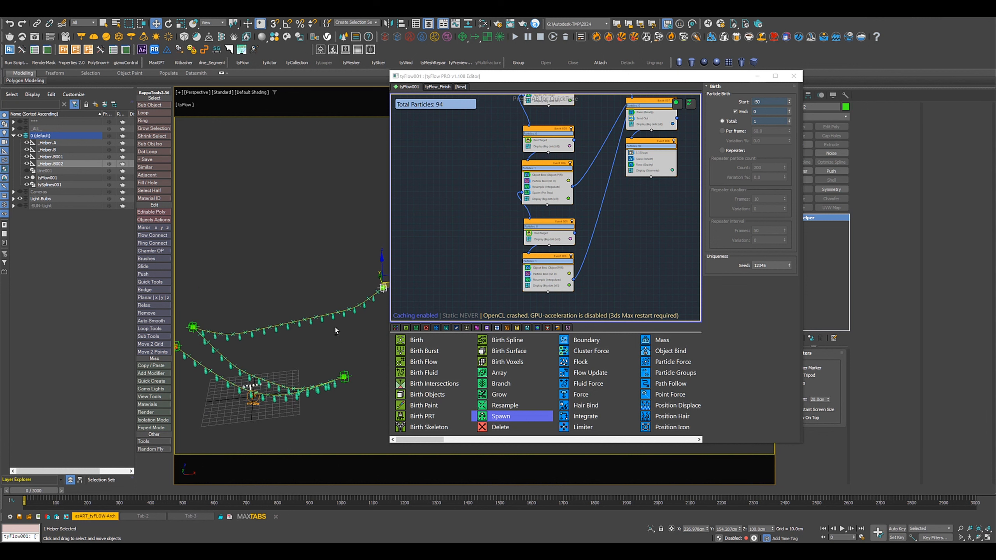
middle_click_drag(276, 335, 236, 310, "alt")
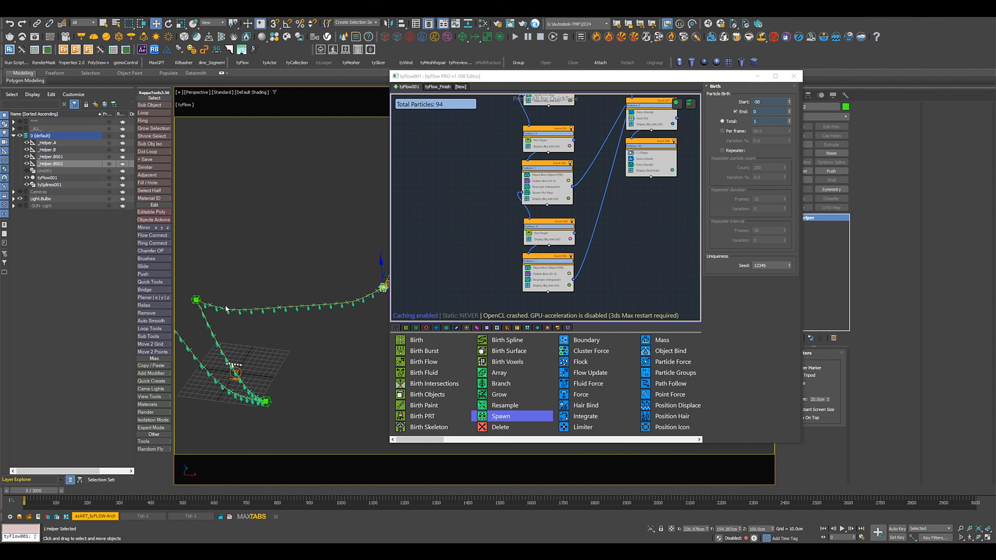
left_click(196, 298)
mouse_move(213, 289)
left_mouse_down()
mouse_move(232, 272)
mouse_move(222, 273)
left_mouse_up()
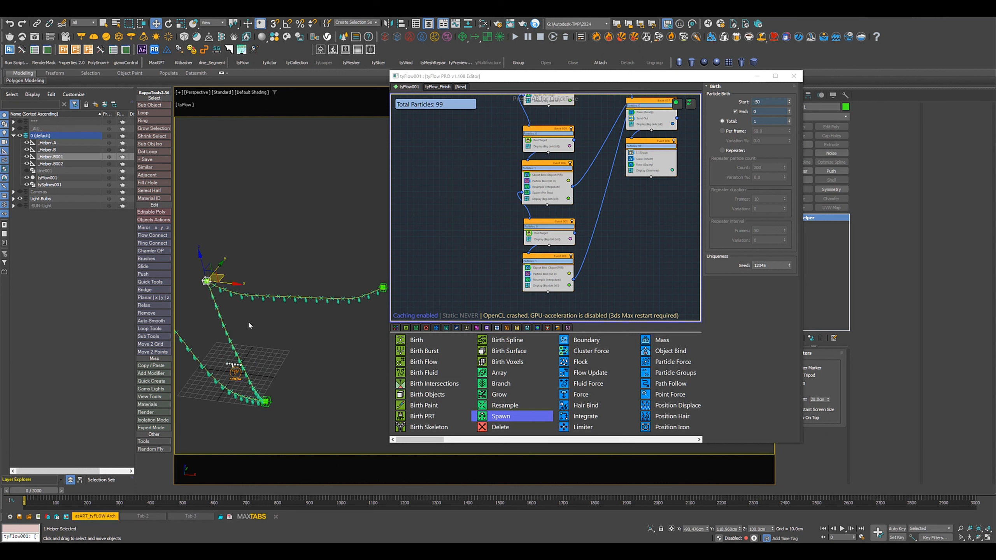
middle_click_drag(249, 324, 276, 319, "alt")
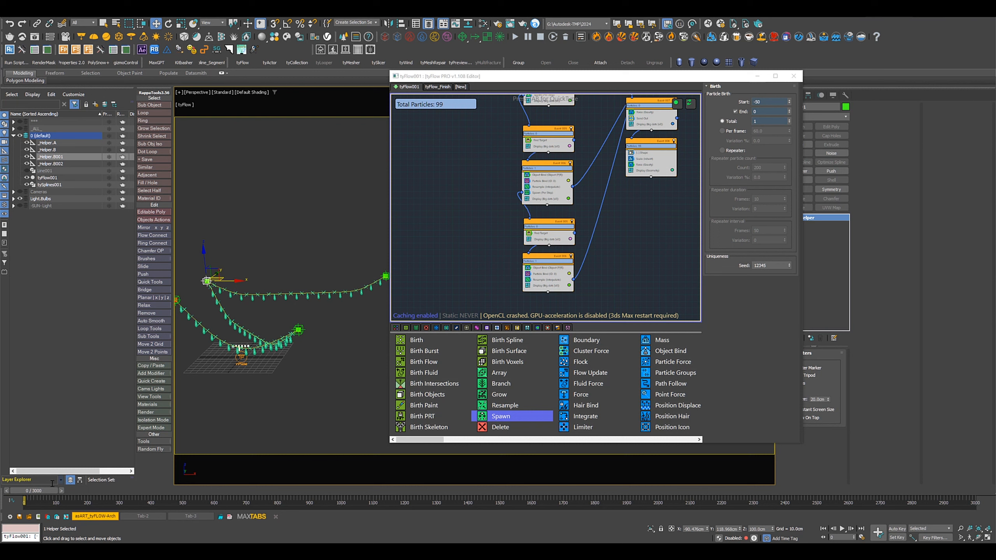
left_click_drag(33, 491, 13, 469)
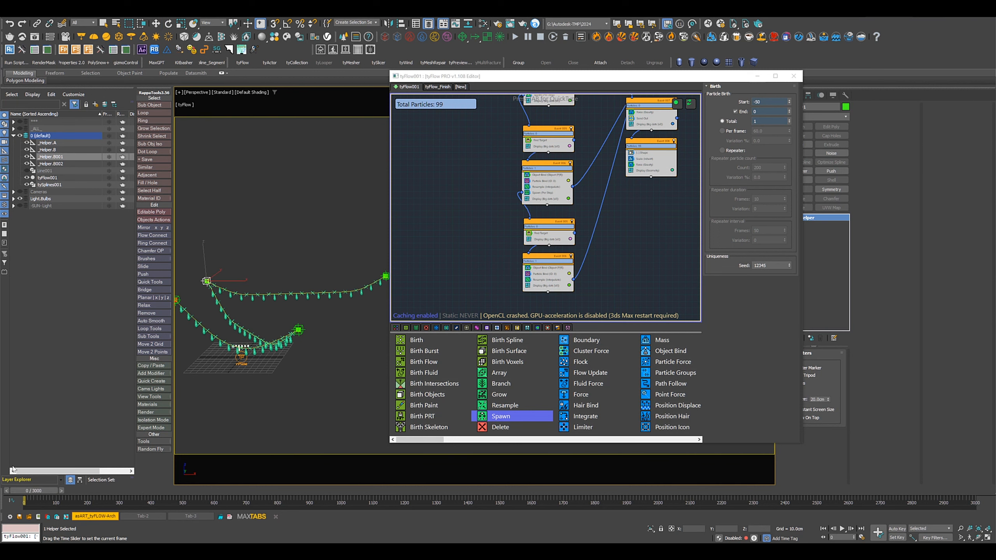
key("w")
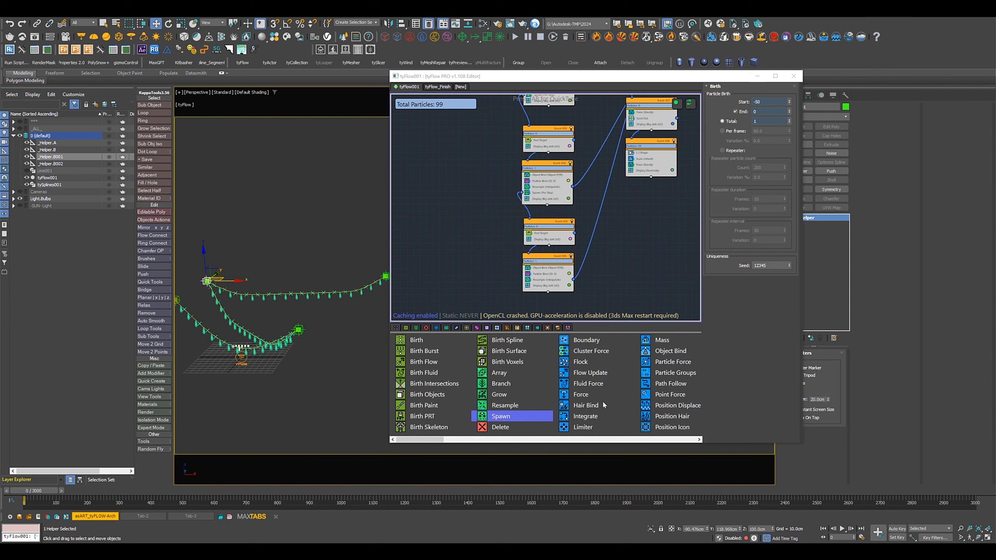
Add a Slow operator to both Event_007 and Event_008
scroll(604, 404, "down", 3)
left_click_drag(527, 425, 642, 171)
scroll(628, 176, "up", 5)
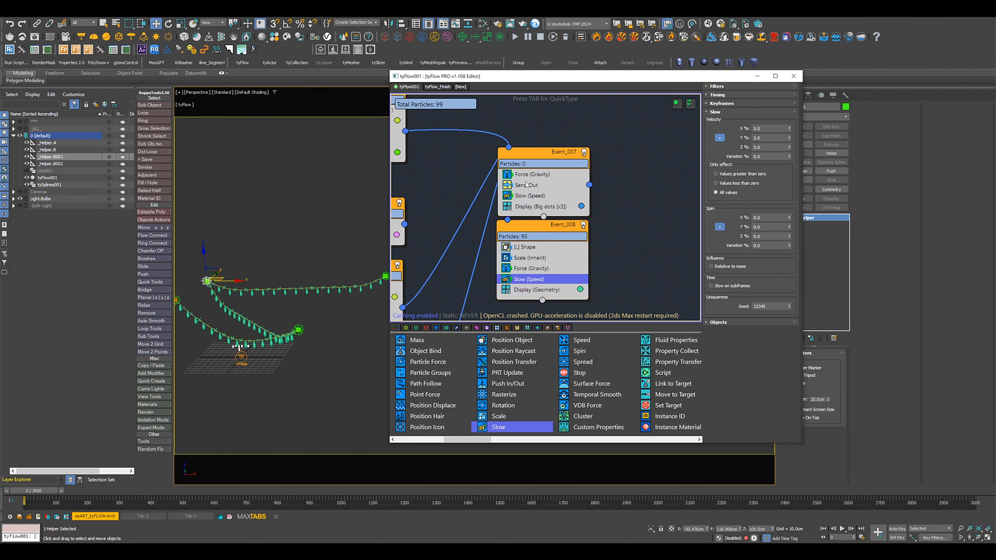
Compare the gravity and Slow settings of Event_007 and Event_008, and check the simulation at the start of the timeline
left_click(531, 175)
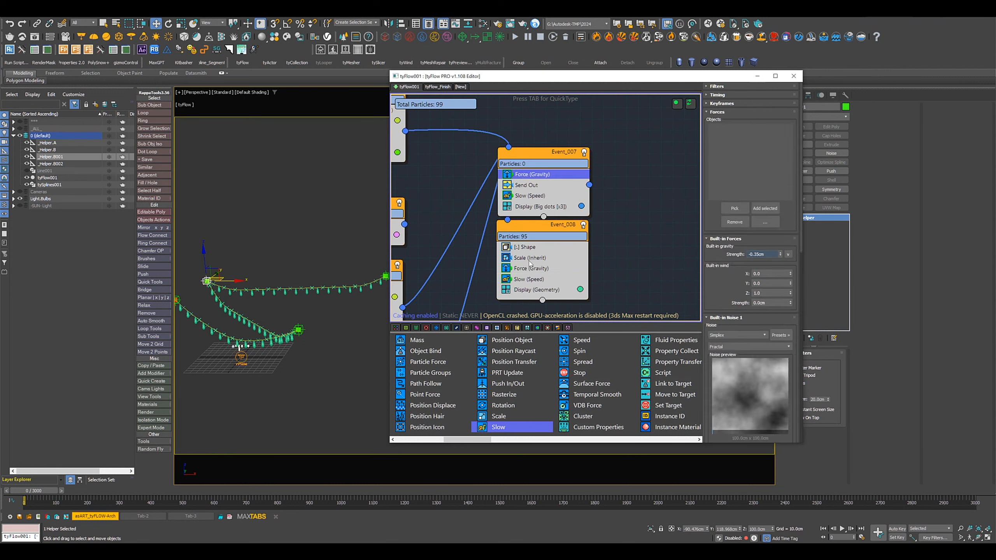
left_click(525, 269)
left_click(527, 279)
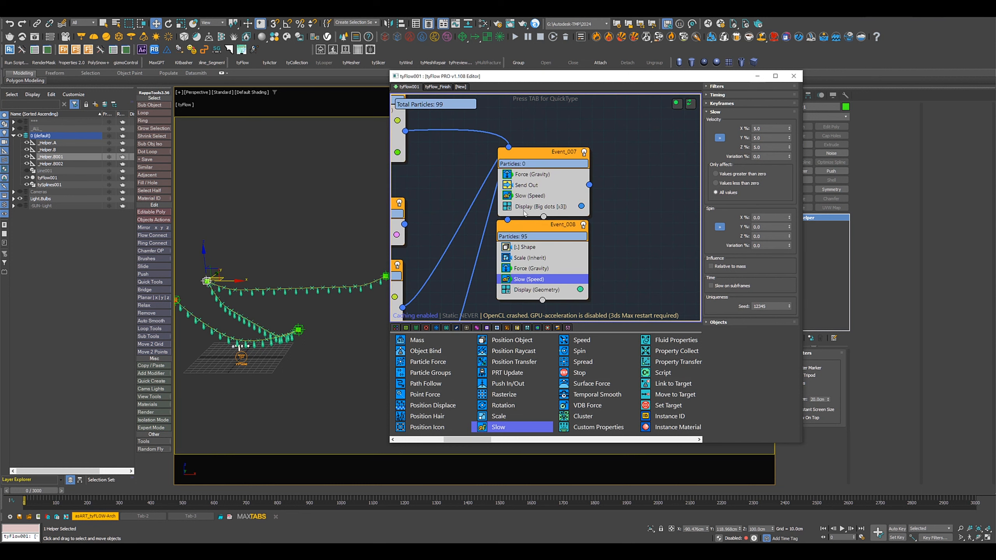
left_click(526, 196)
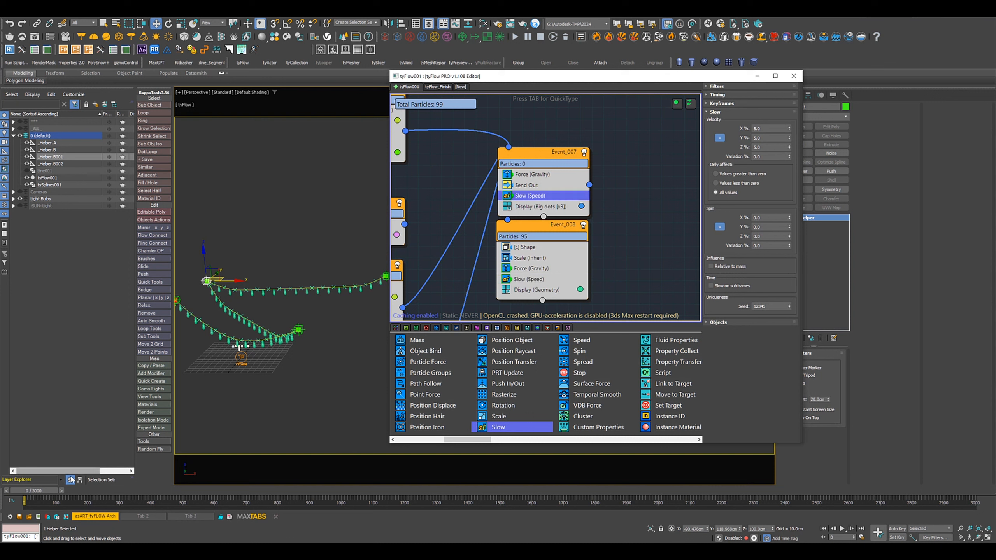
mouse_move(43, 492)
left_mouse_down()
mouse_move(243, 499)
mouse_move(24, 494)
left_mouse_up()
key("w")
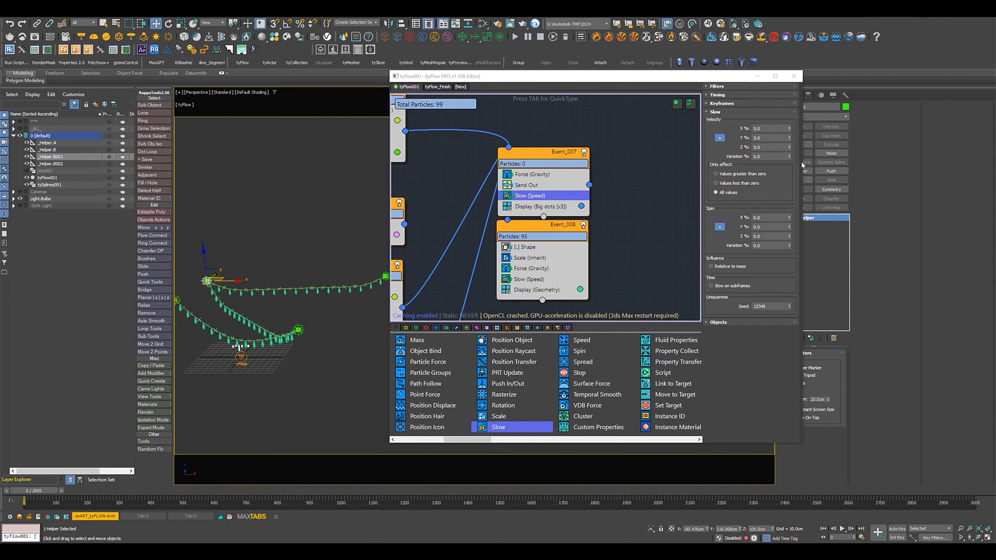
Select tyFlow001, set its time step to 1/4 frame and scrub the timeline to check how the strings settle
left_click_drag(803, 167, 721, 177)
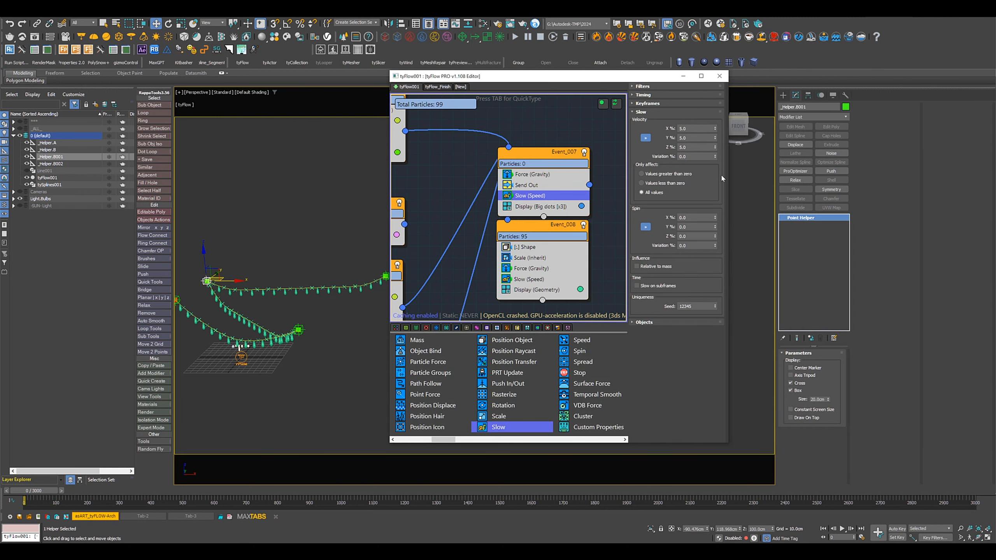
middle_click_drag(270, 361, 311, 351)
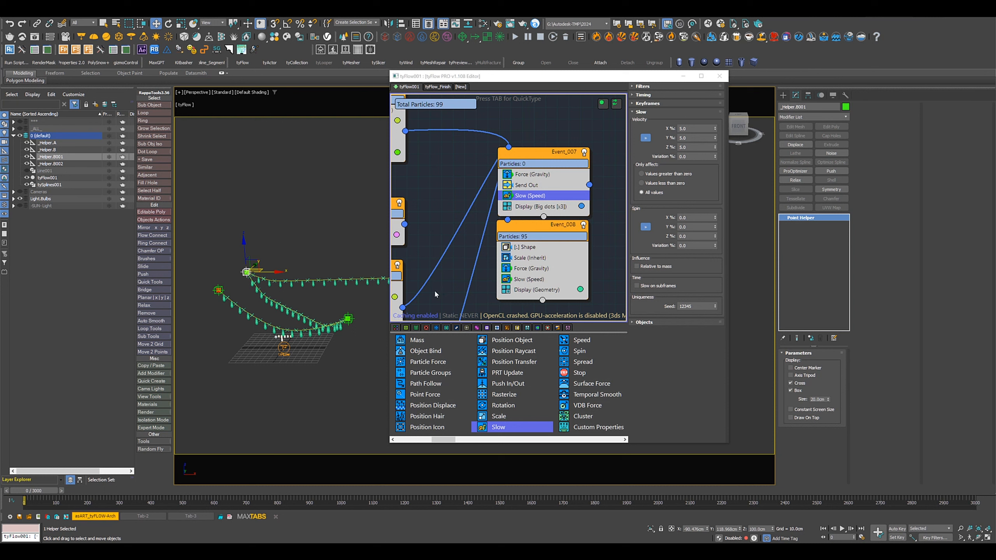
left_click(321, 345)
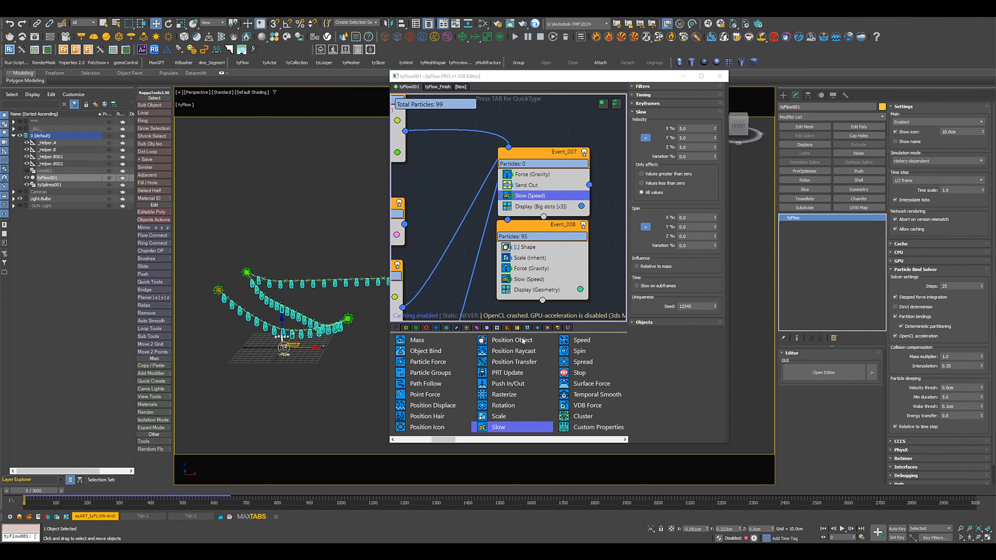
left_click(905, 182)
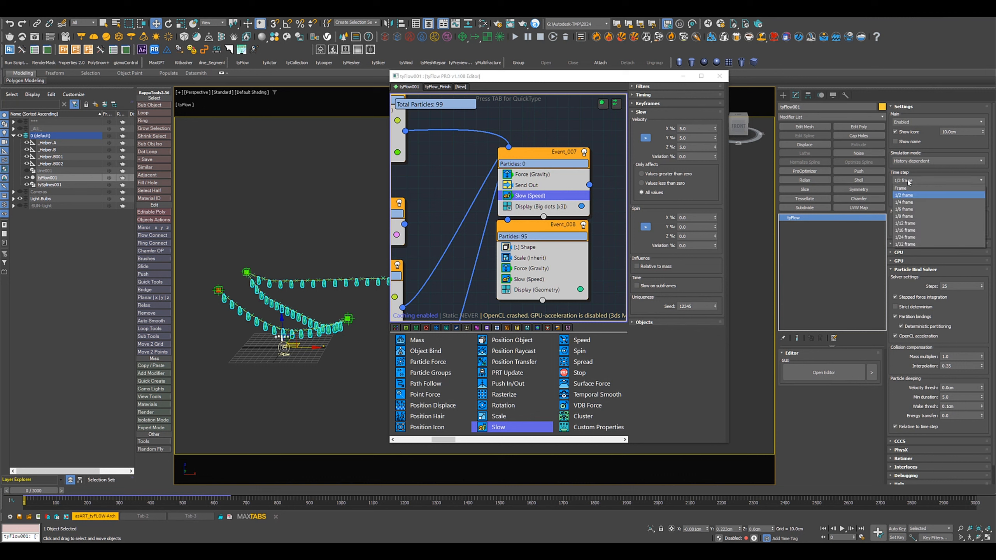
left_click(908, 202)
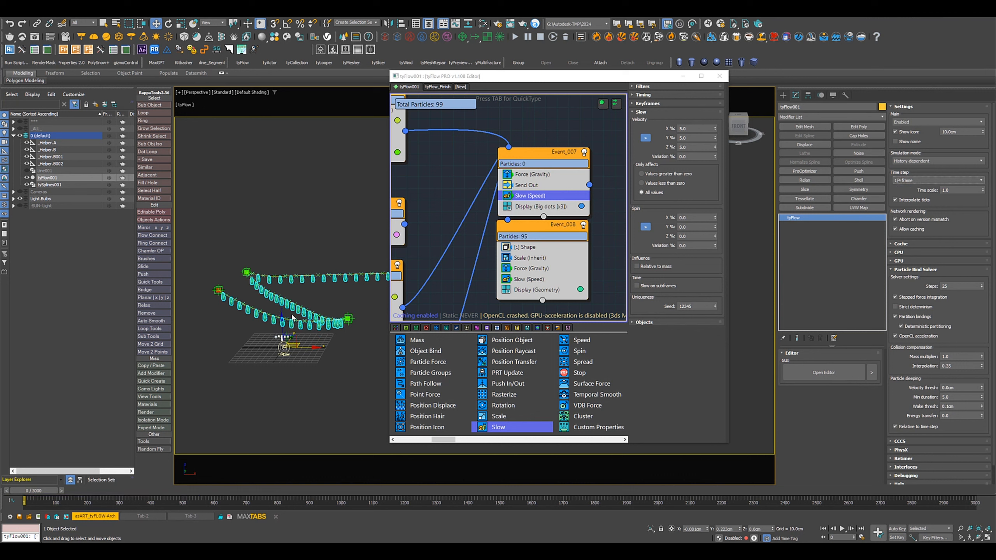
left_click_drag(31, 497, 152, 494)
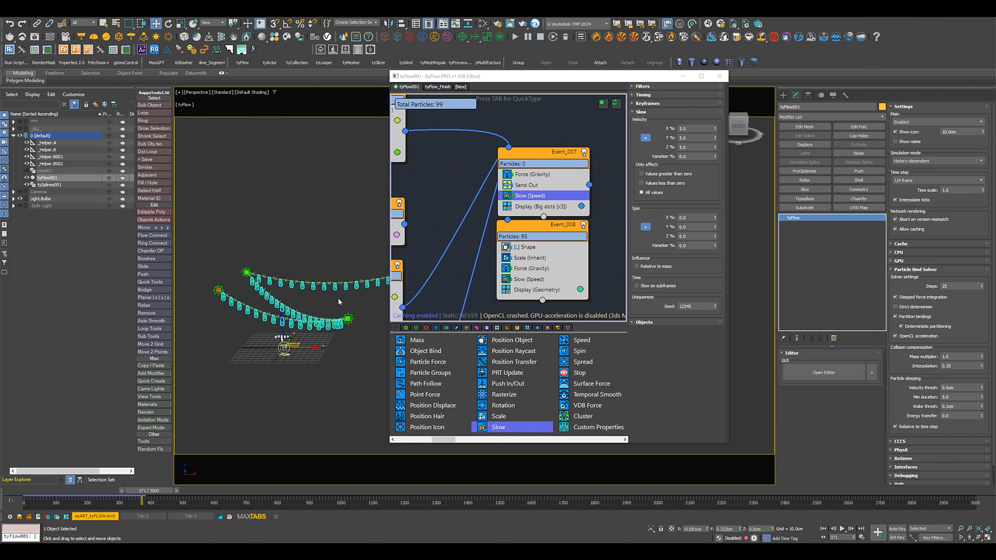
left_click_drag(163, 488, 189, 506)
Try a time step of 1/2 frame with 250 particle bind solver steps, and check the strings over the timeline
left_click_drag(445, 76, 545, 72)
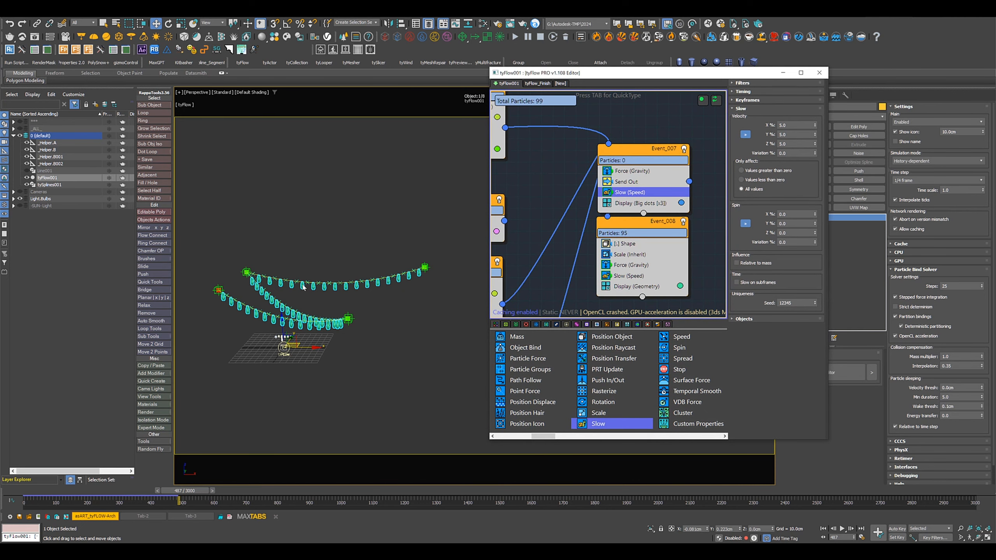
double_click(959, 286)
left_click(910, 182)
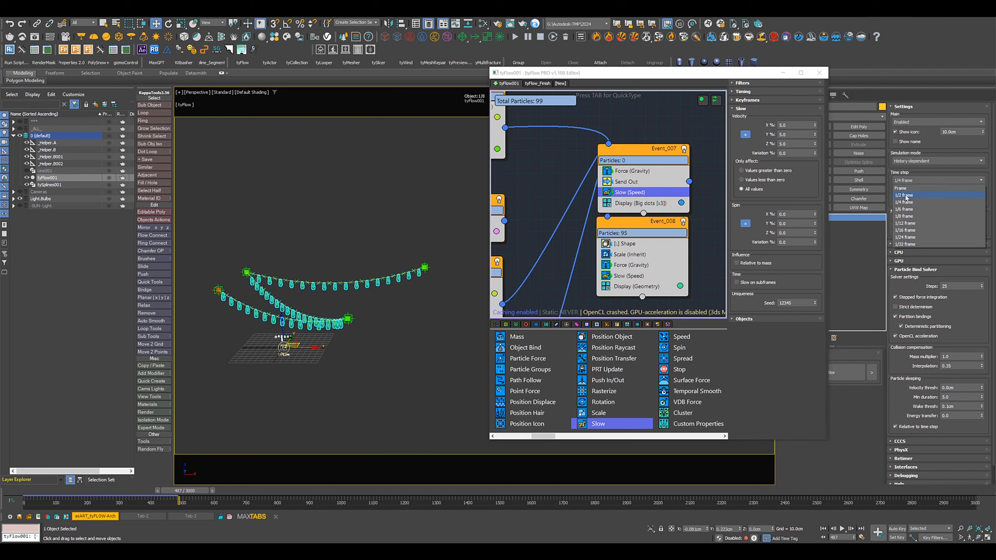
left_click(906, 196)
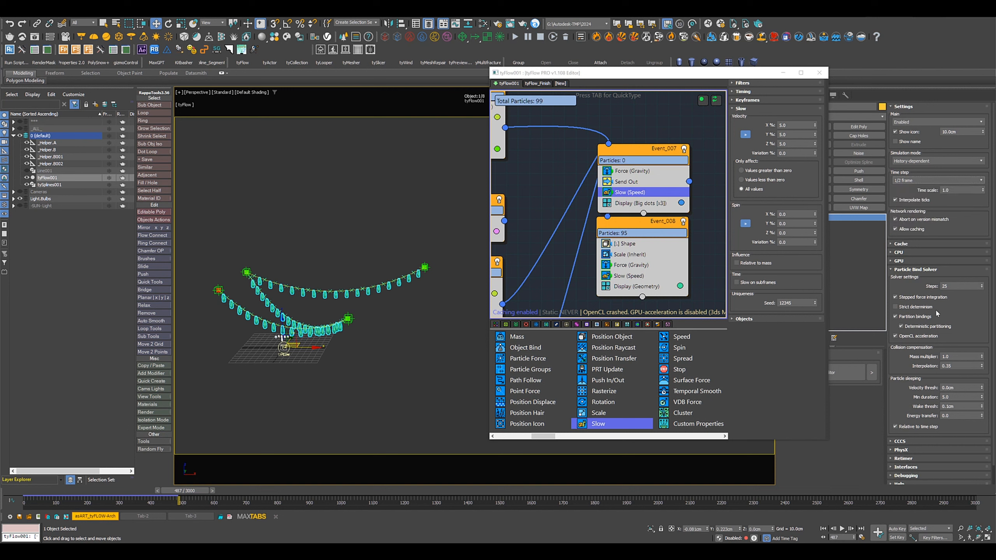
left_click(961, 286)
type("0")
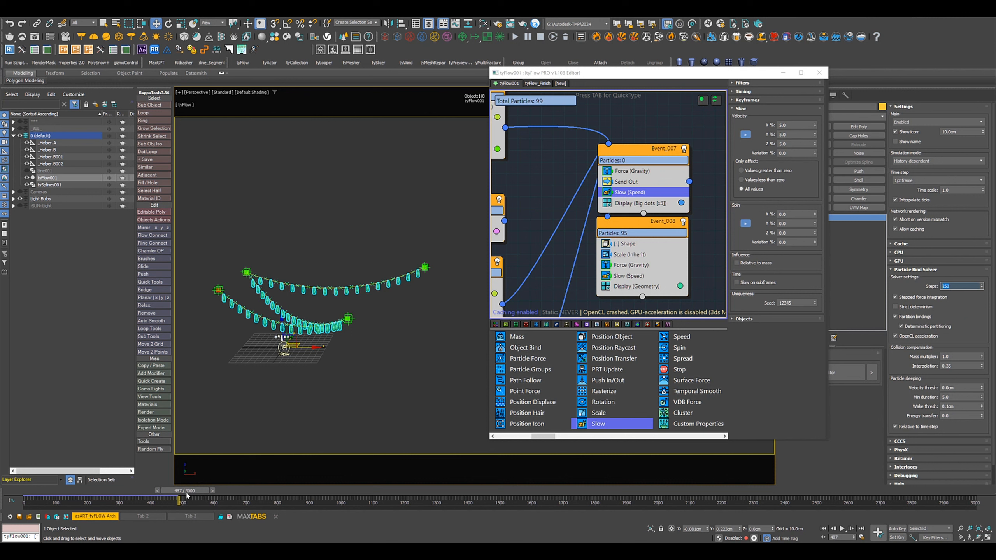
left_click_drag(186, 496, 29, 488)
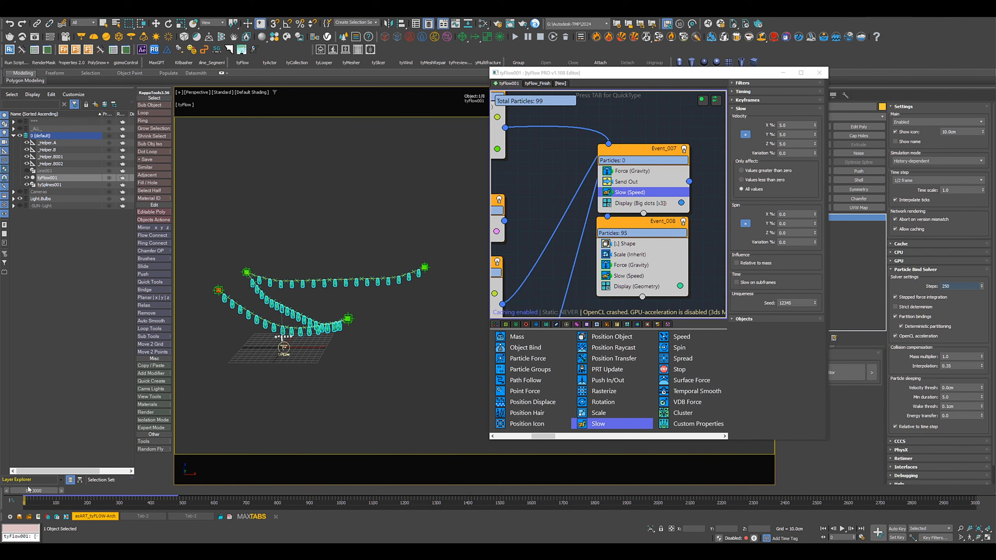
key("w")
Set the particle bind solver steps to 25 and the time step to 1/4 frame, and check the sagging strings
left_click_drag(960, 285, 892, 281)
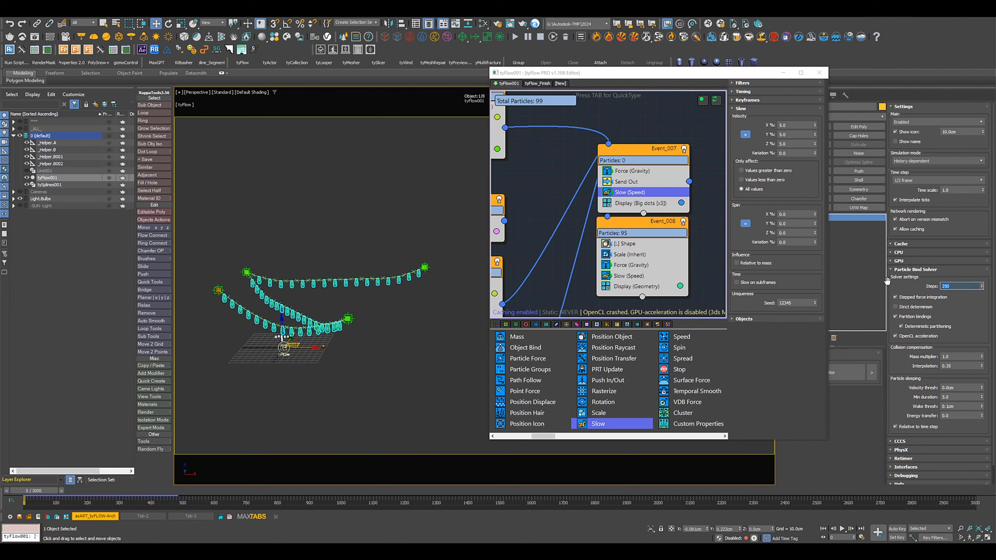
type("25")
key("Return")
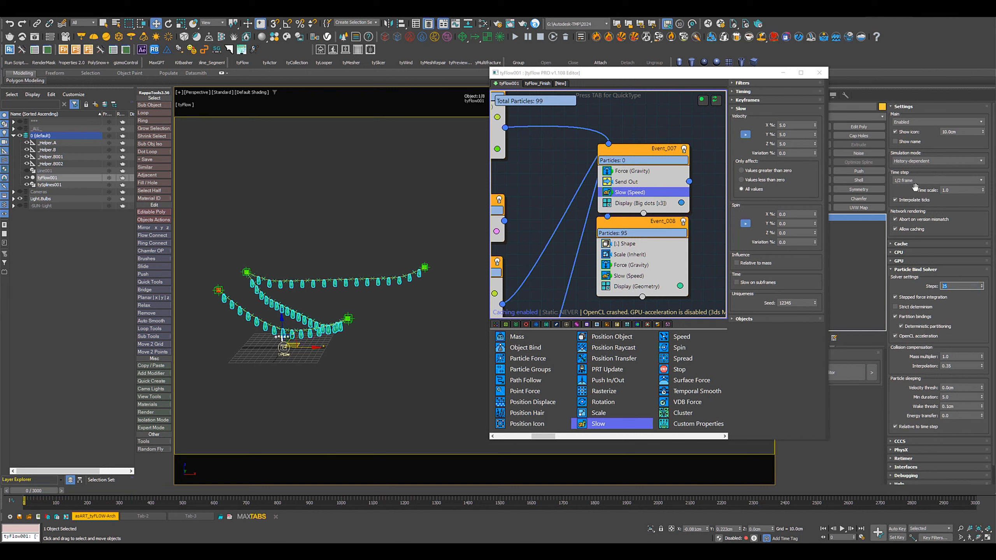
left_click(914, 181)
left_click(906, 200)
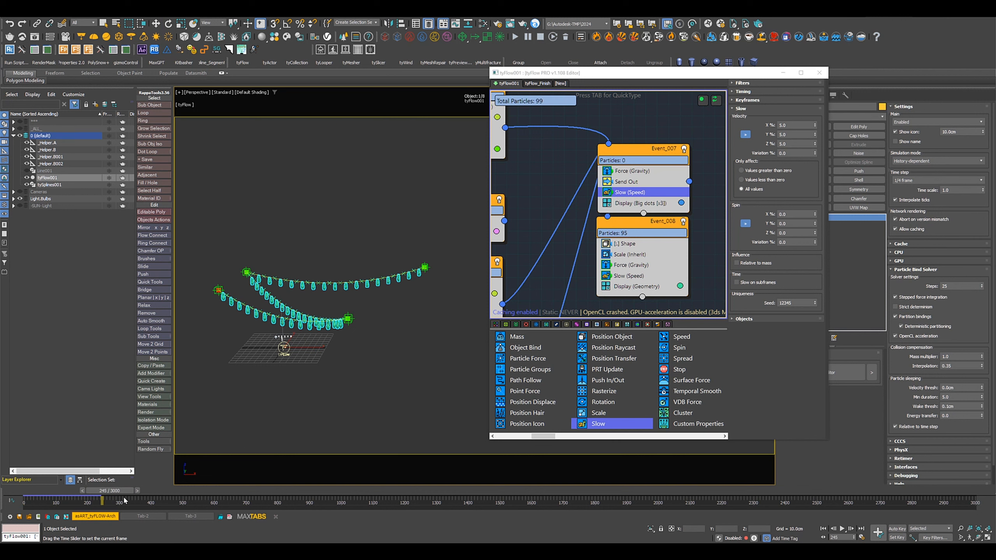
key("w")
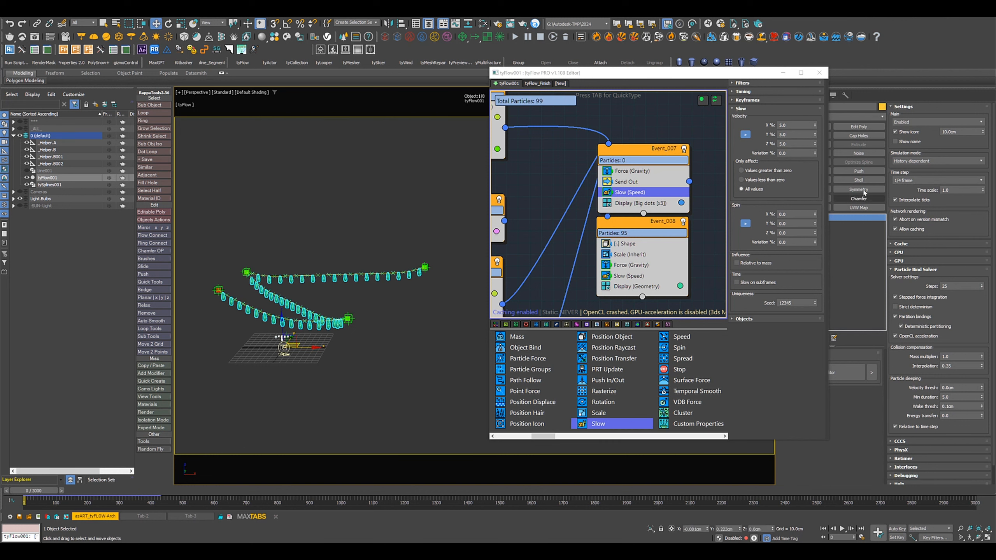
Try a time step of 1/8 frame for tyFlow001 and check the strings over the timeline
left_click(914, 180)
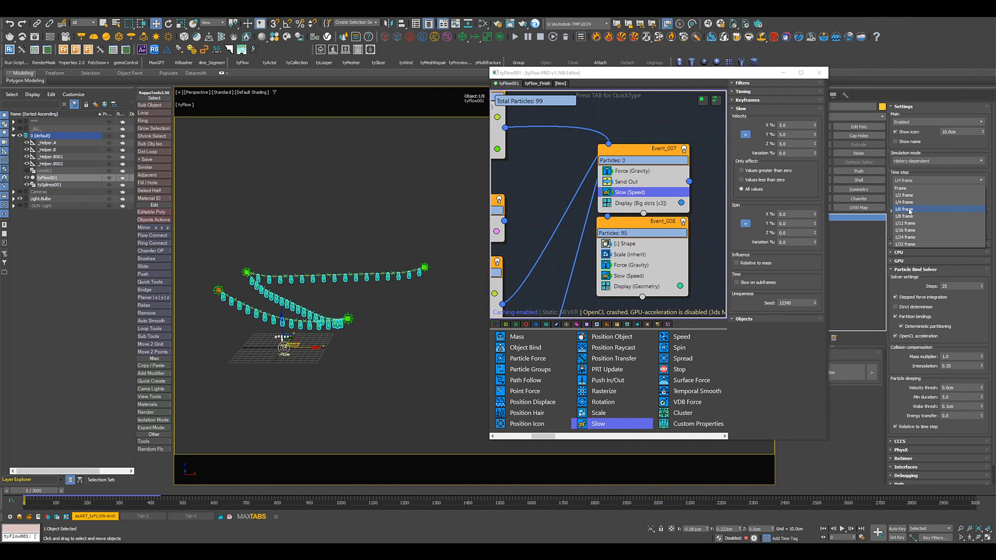
left_click(906, 217)
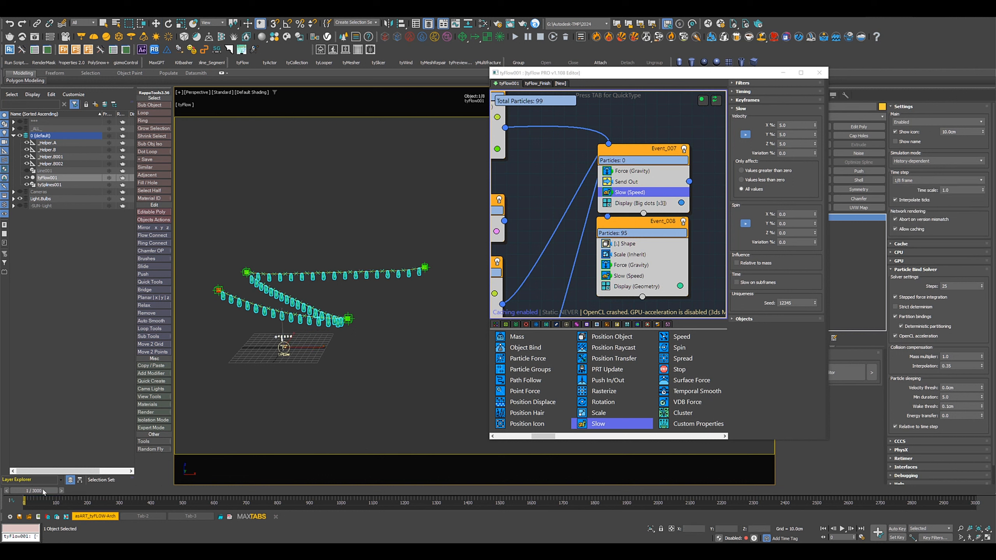
left_click_drag(55, 491, 28, 490)
key("w")
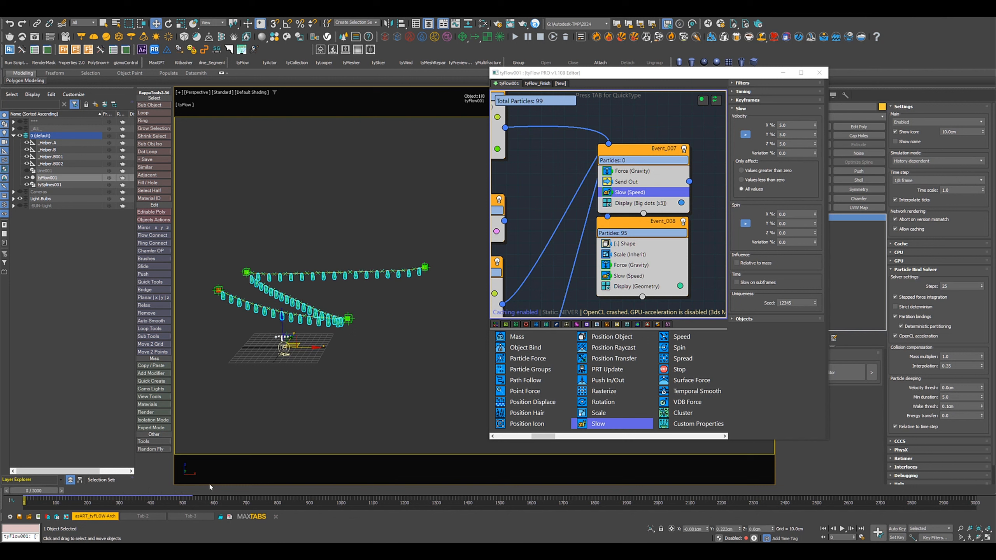
Return the time step of tyFlow001 to 1/4 frame and check the first frames of the simulation
left_click(902, 180)
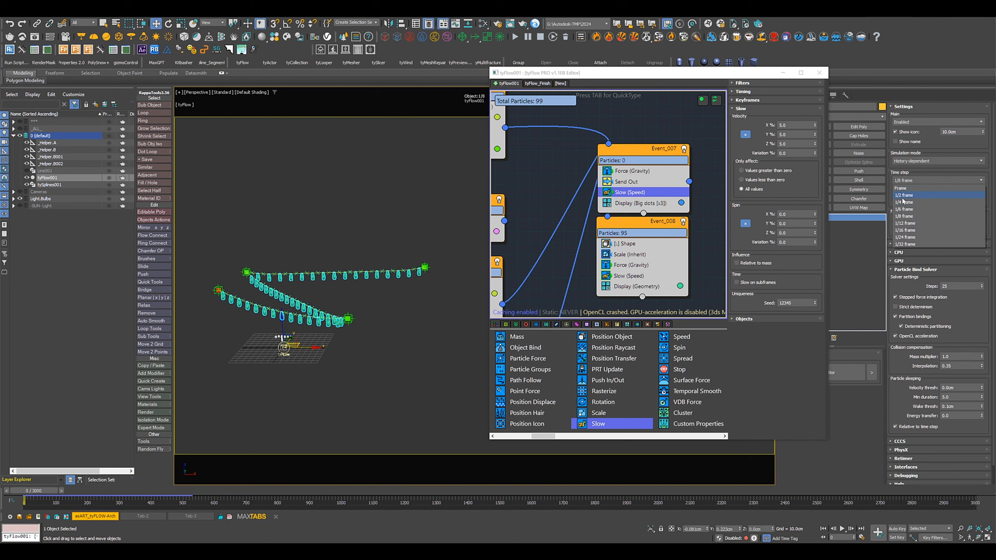
left_click(902, 196)
left_click(902, 182)
left_click(902, 201)
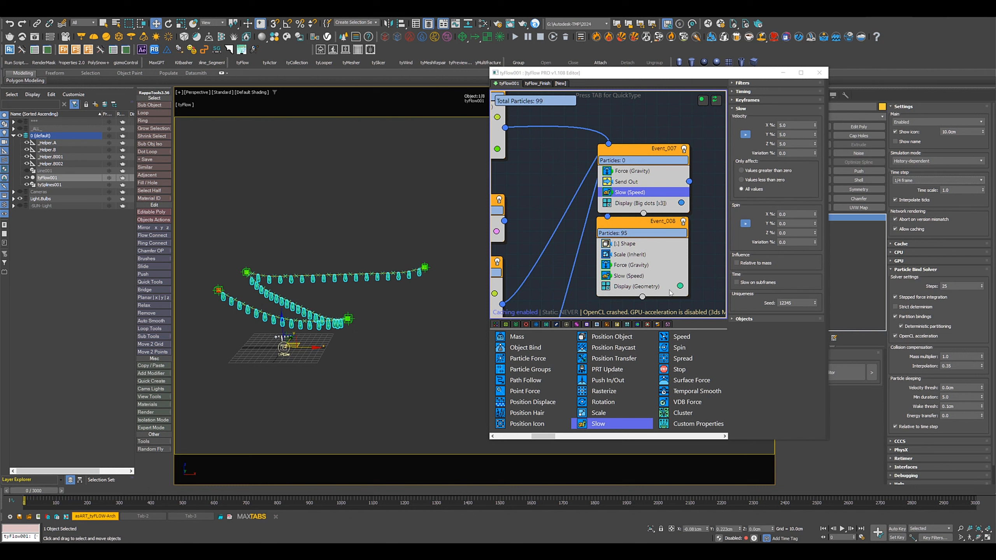
mouse_move(40, 494)
left_mouse_down()
mouse_move(131, 494)
mouse_move(29, 493)
left_mouse_up()
Move _Helper.A in the ground plane to about X -89 cm, Y -199 cm and inspect the rehung string
mouse_move(411, 343)
middle_mouse_down("alt")
mouse_move(417, 335)
mouse_move(402, 342)
middle_mouse_up("alt")
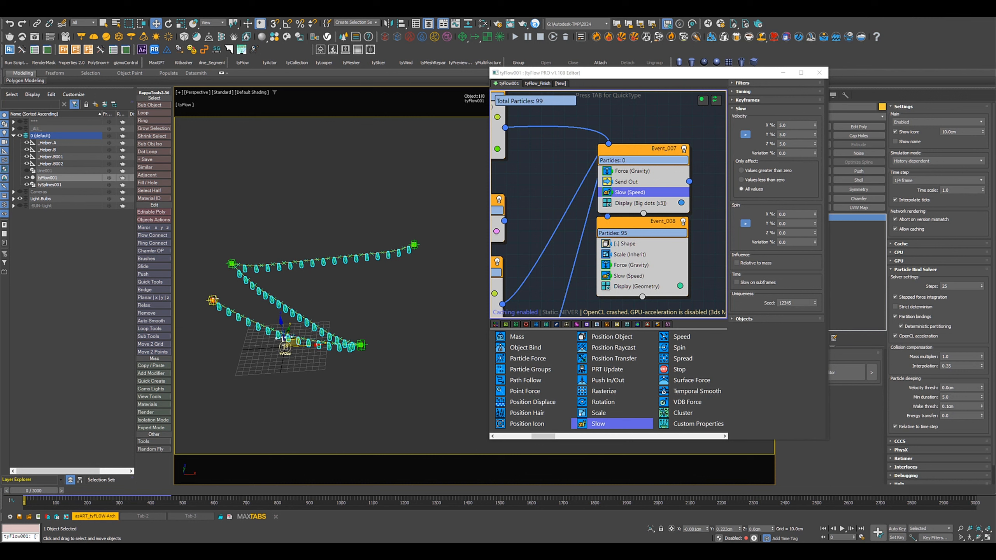
left_click(213, 298)
left_click_drag(228, 294, 208, 373)
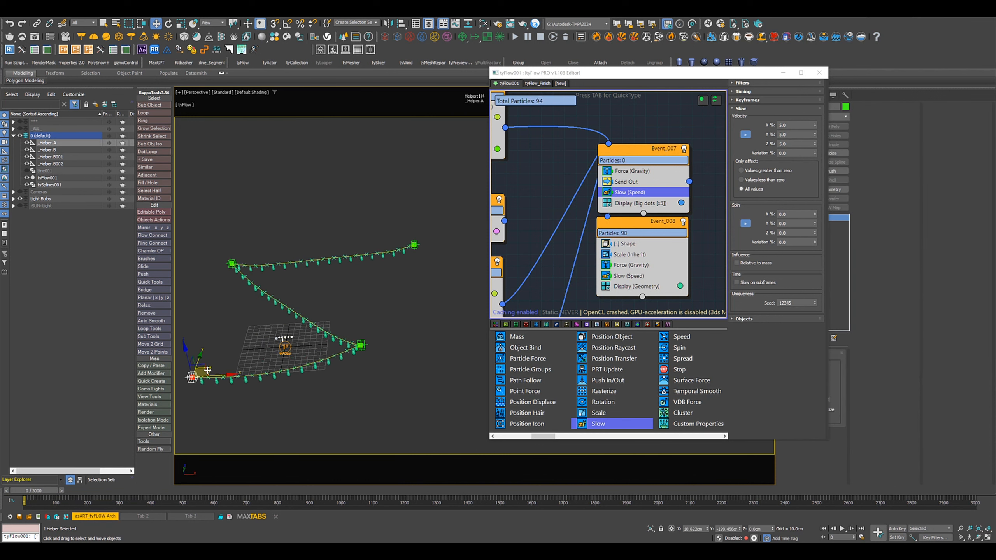
middle_click_drag(355, 306, 418, 282, "alt")
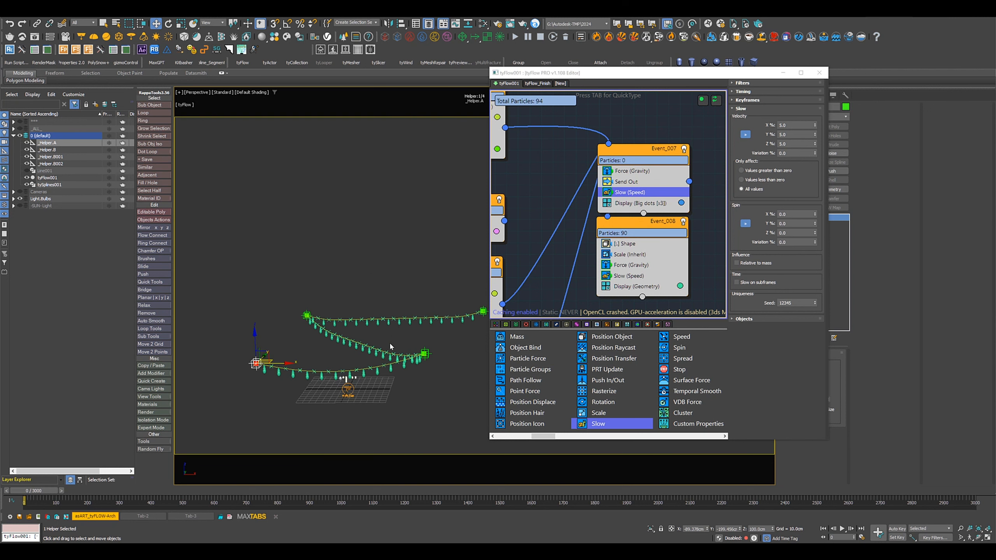
middle_click_drag(389, 342, 368, 339, "alt")
middle_click_drag(370, 335, 393, 336)
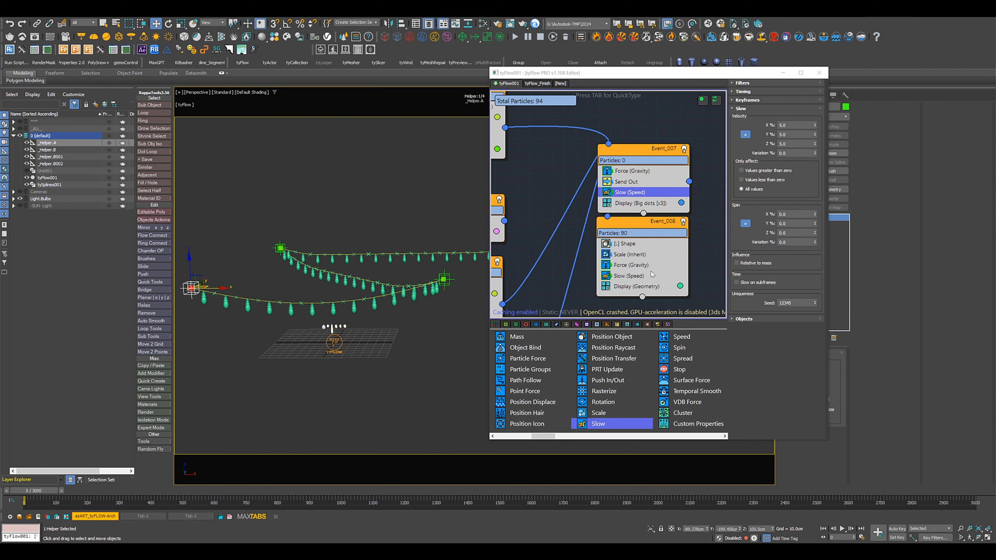
Show the Instance Material settings of the Shape operator in Event_008 and examine its material override option
left_click(628, 244)
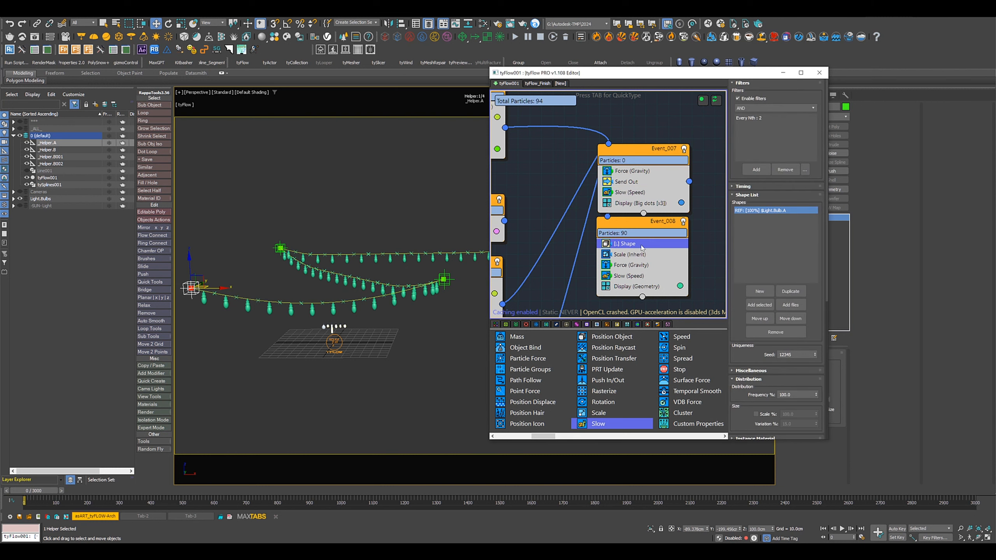
left_click_drag(743, 352, 730, 204)
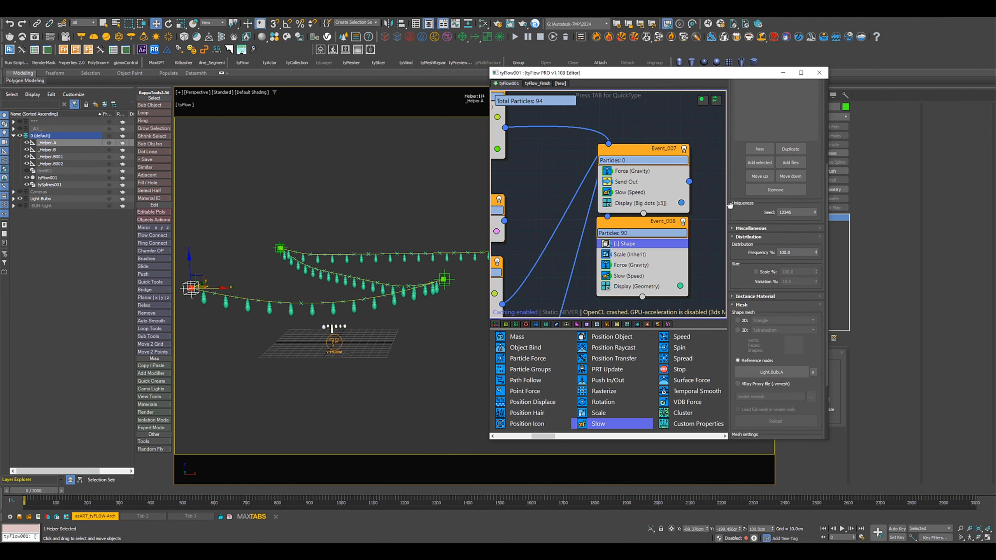
scroll(730, 205, "down", 3)
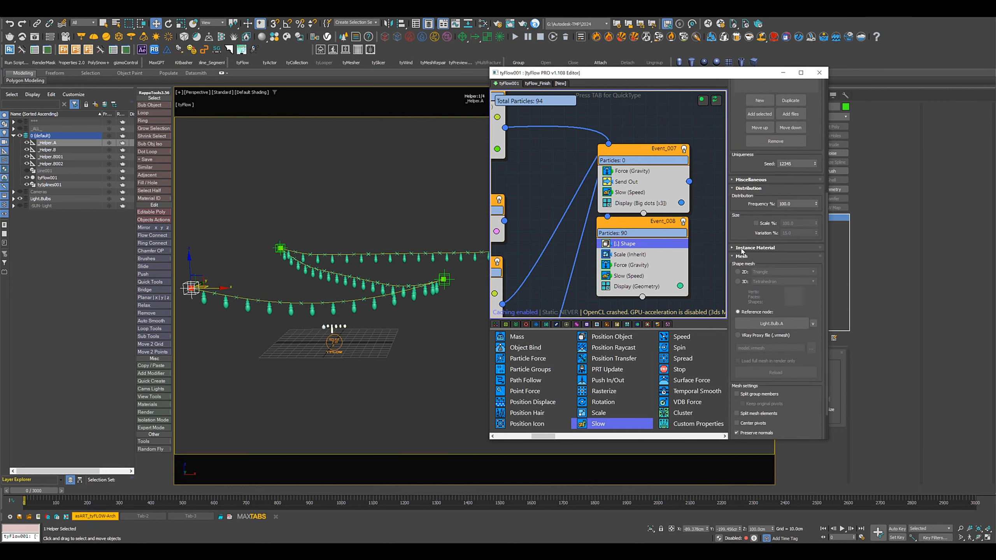
left_click(743, 248)
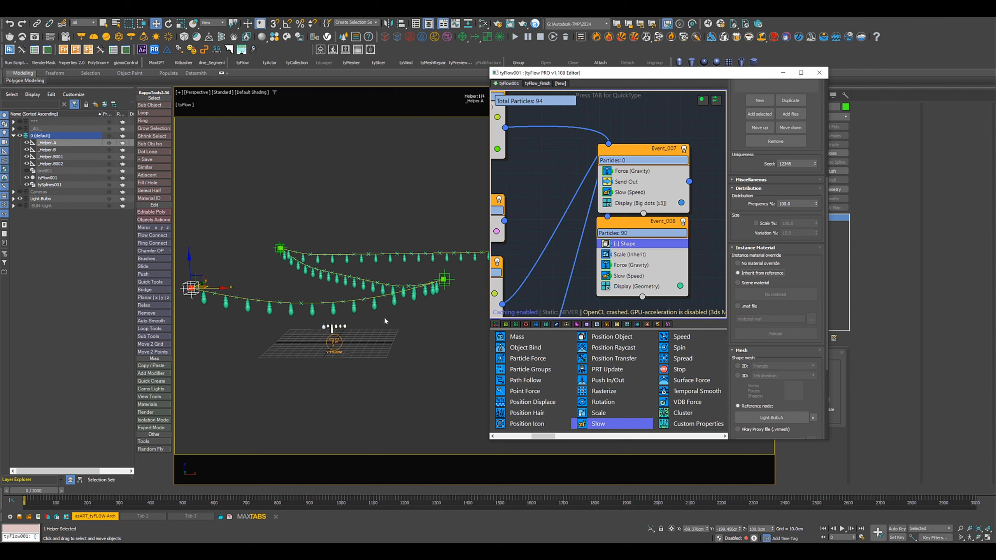
Close the tyFlow editor, inspect the complete set of light strings and select the tyFlow001 object
left_click(821, 73)
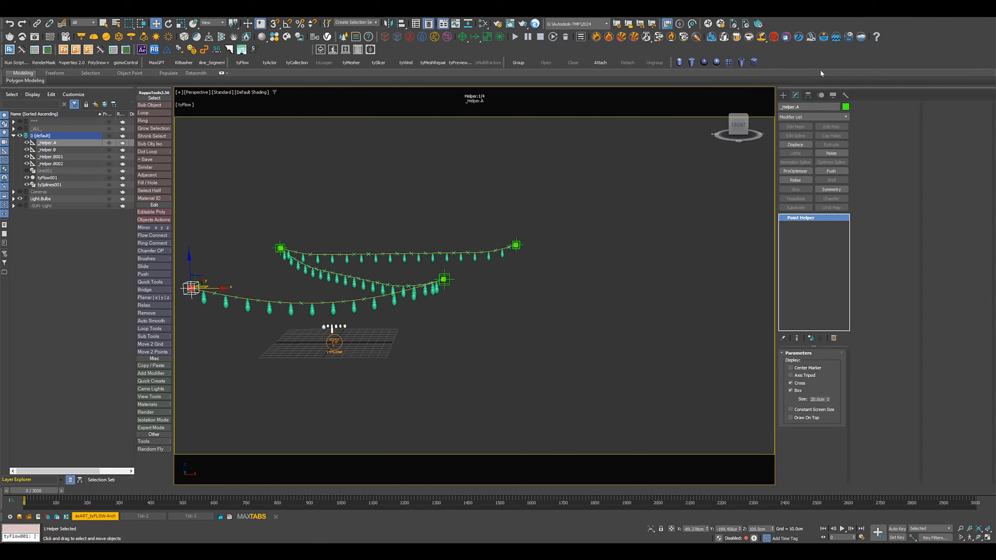
middle_click_drag(538, 313, 586, 326)
scroll(565, 325, "up", 3)
middle_click_drag(516, 309, 537, 310)
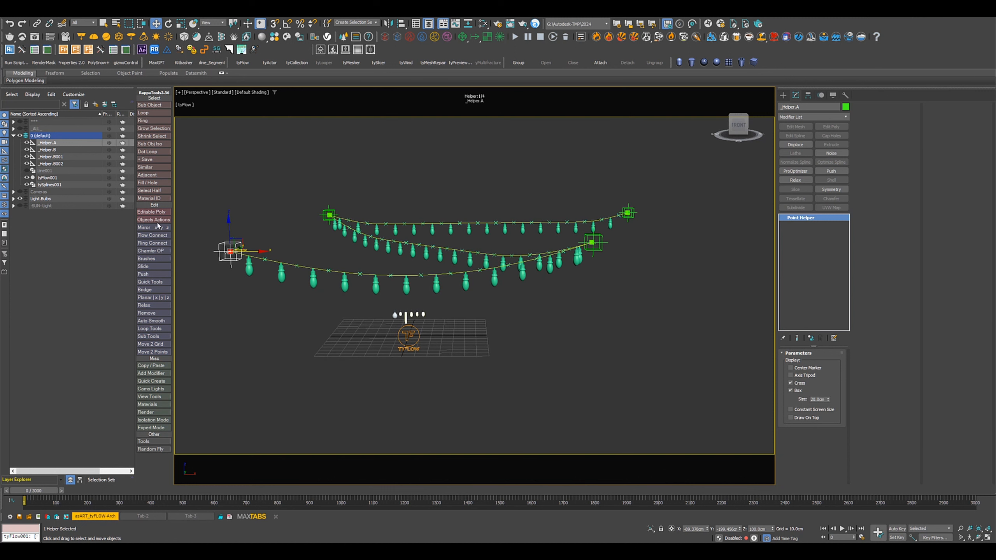
left_click(47, 178)
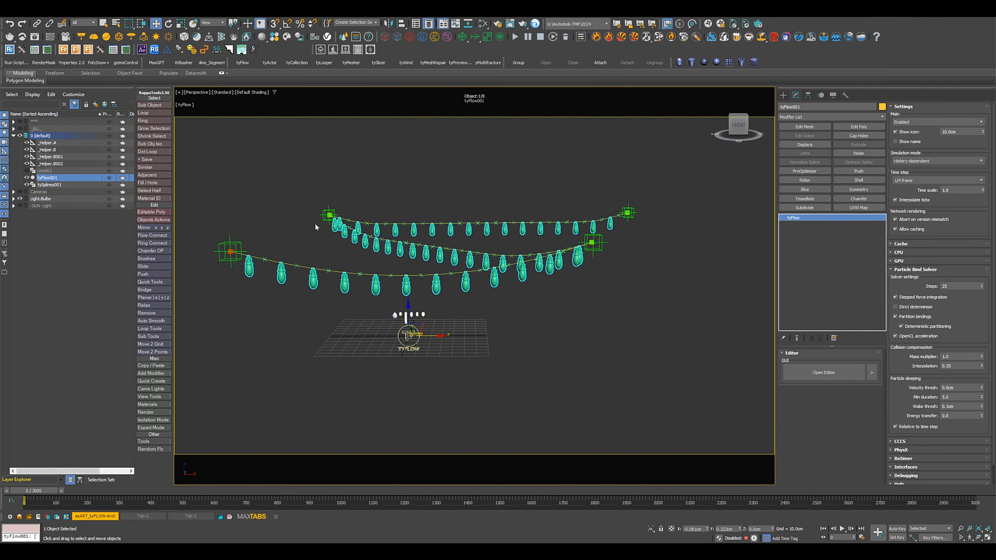
Add a Spline Paths operator to Event_007, create a new spline object for it and set its mode to Particle bindings
left_click(808, 376)
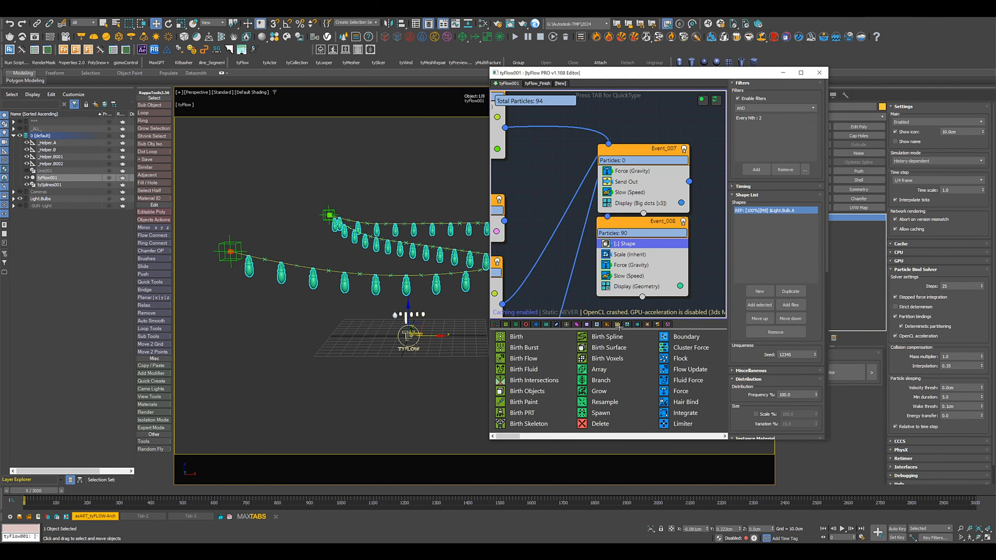
scroll(644, 401, "right", 5)
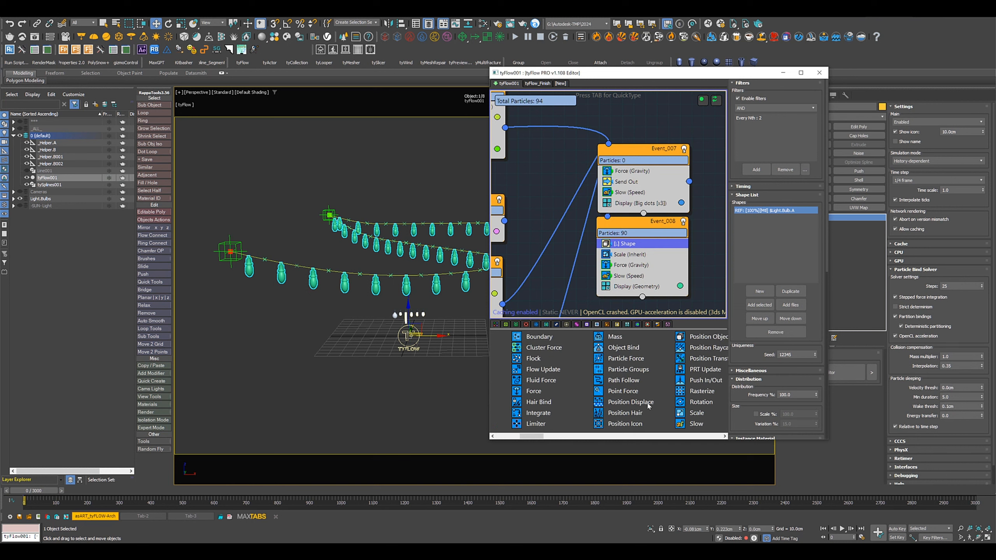
scroll(622, 402, "right", 6)
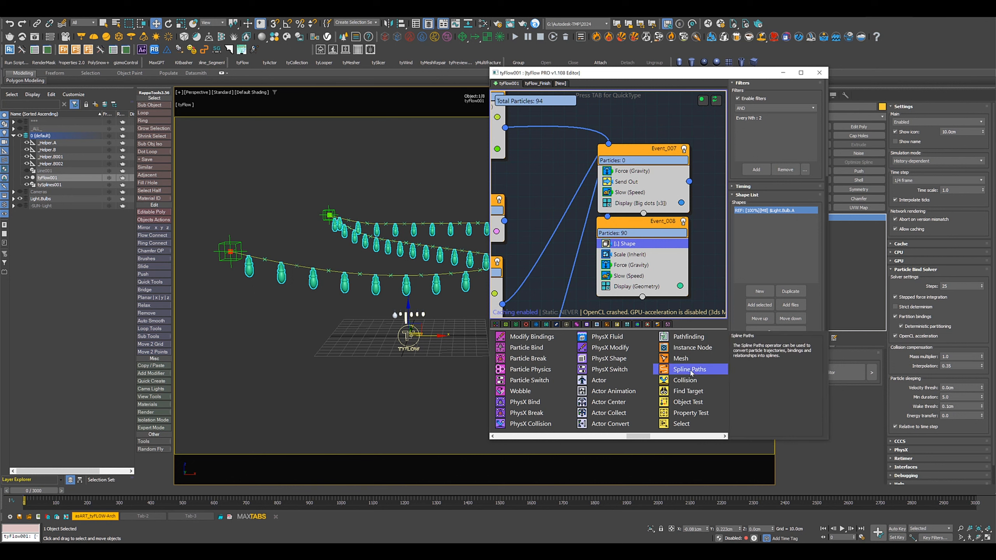
scroll(684, 379, "right", 2)
left_click_drag(608, 369, 639, 204)
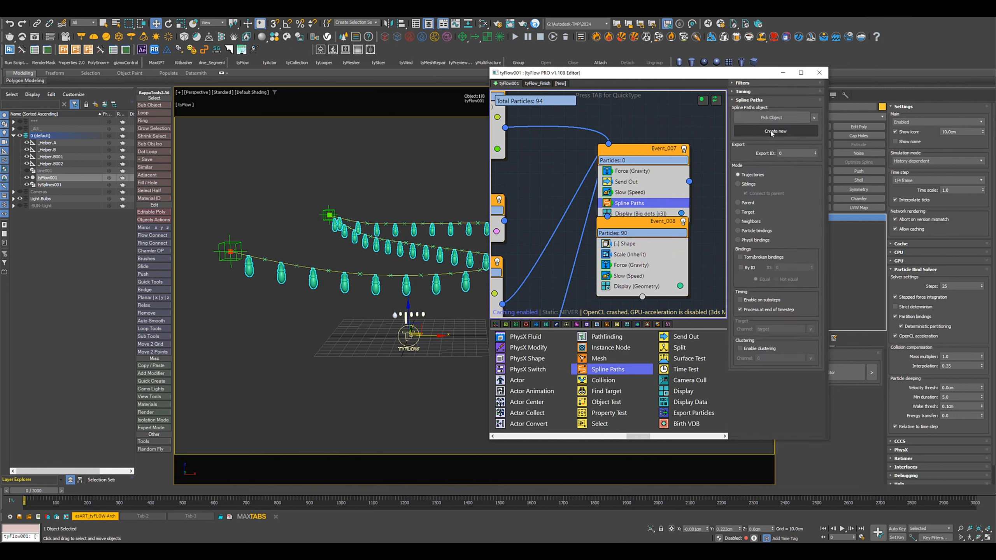
left_click(771, 132)
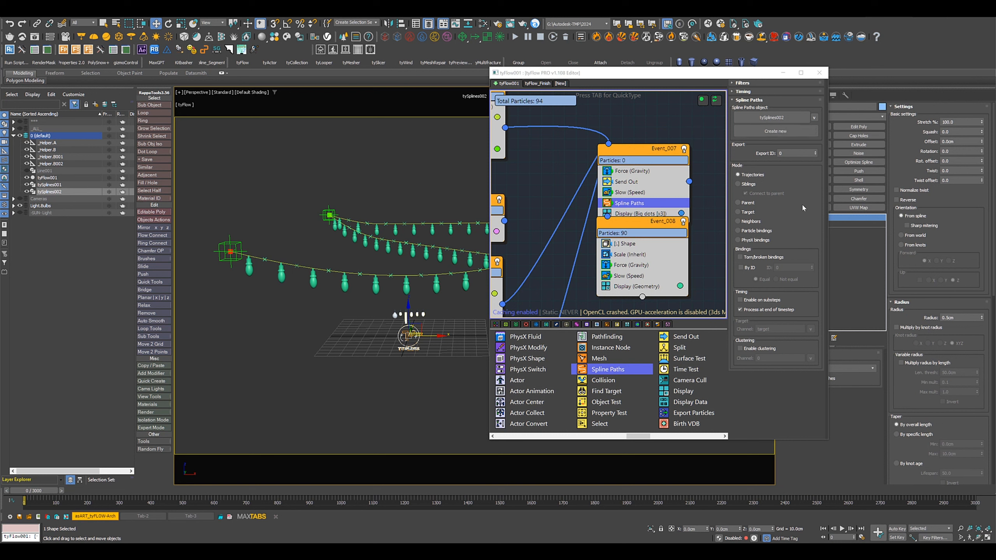
left_click(757, 232)
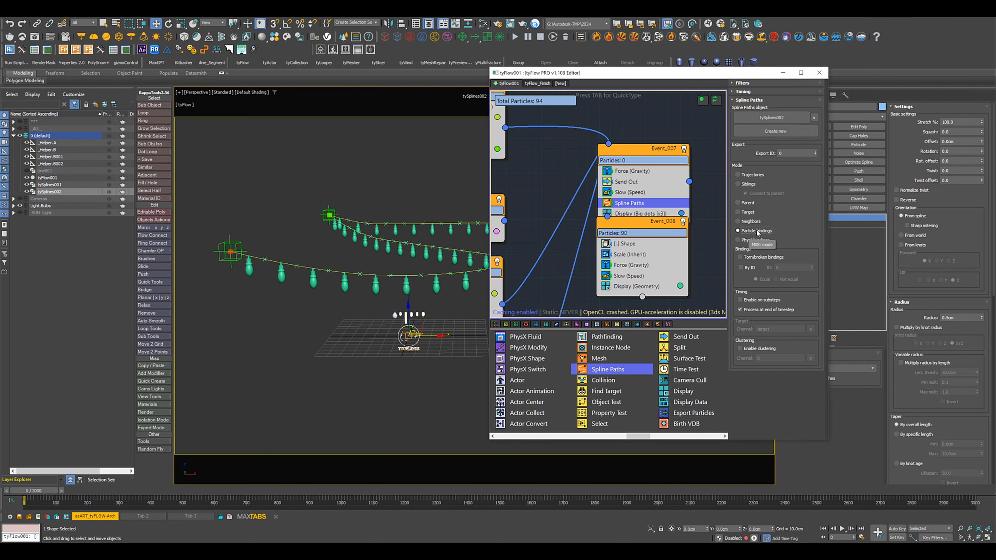
Copy the Spline Paths operator from Event_007 into Event_008 and delete the original from Event_007
left_click_drag(673, 78, 600, 81)
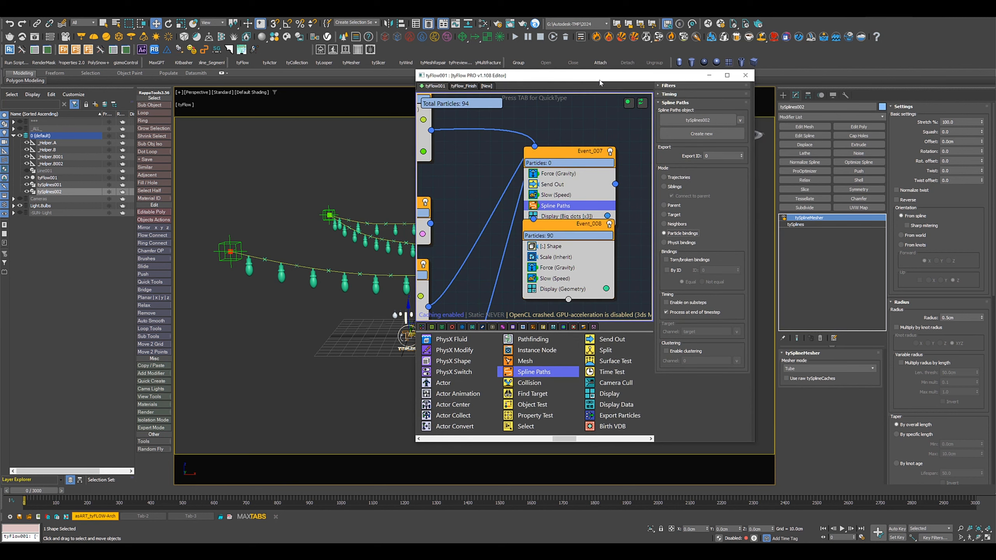
left_click(784, 219)
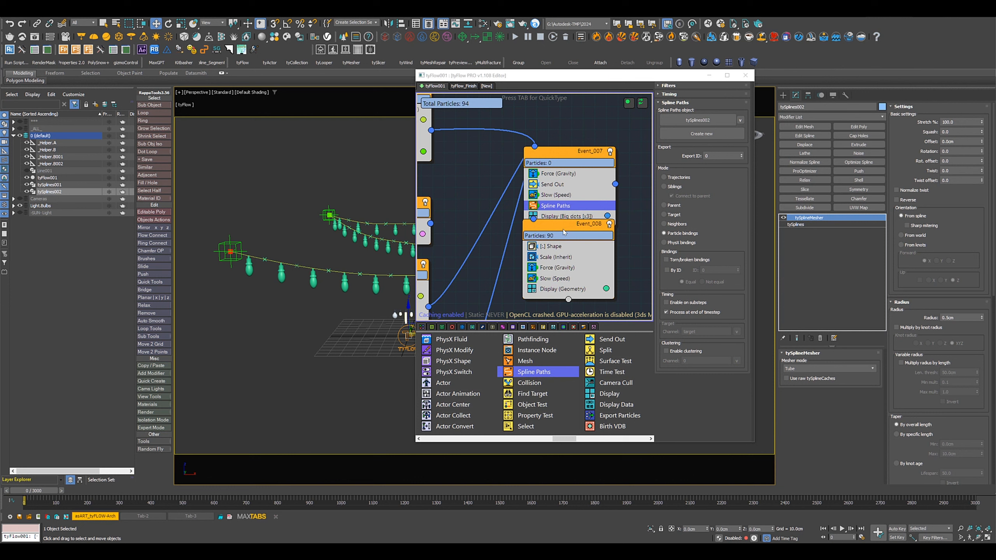
left_click_drag(564, 232, 566, 250)
left_click(550, 209)
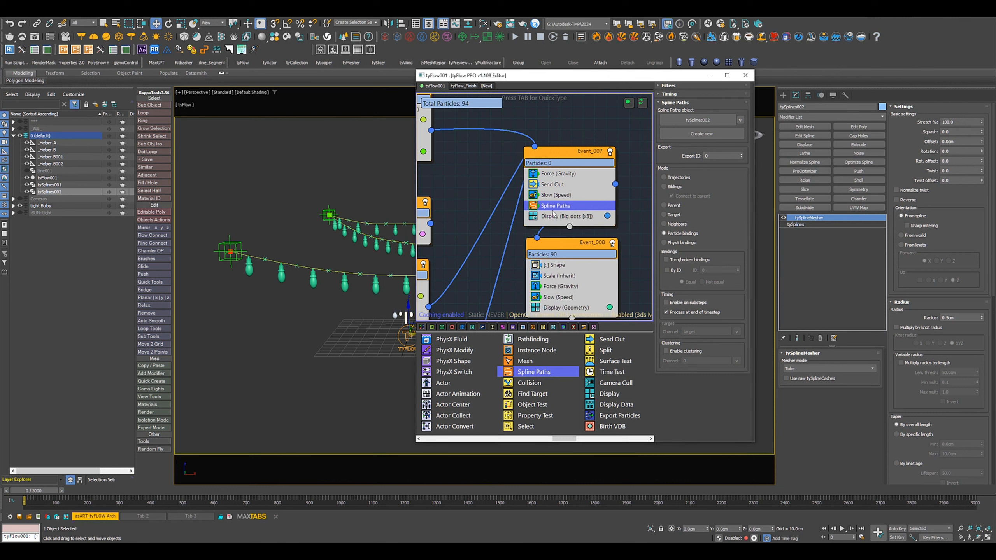
left_click_drag(553, 207, 557, 301, "shift")
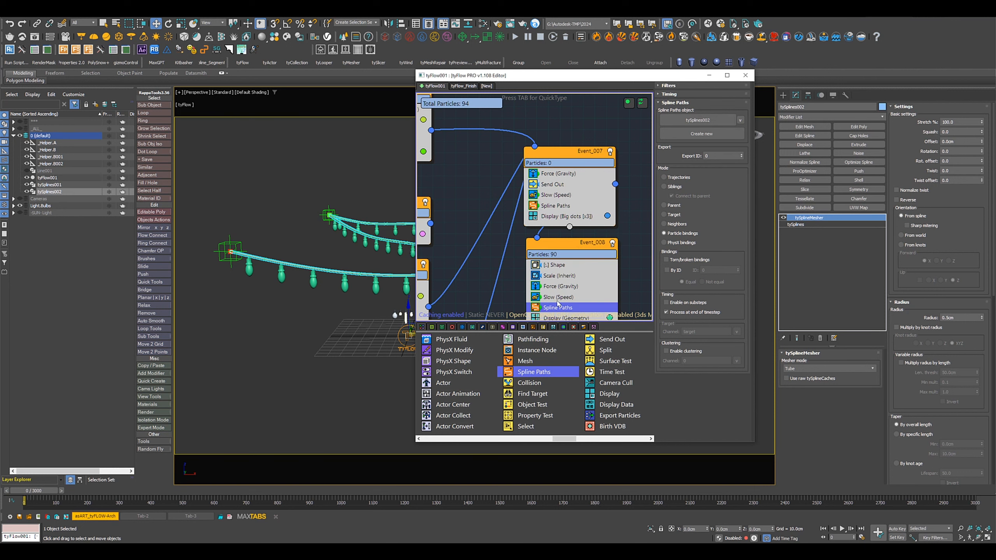
scroll(316, 291, "down", 3)
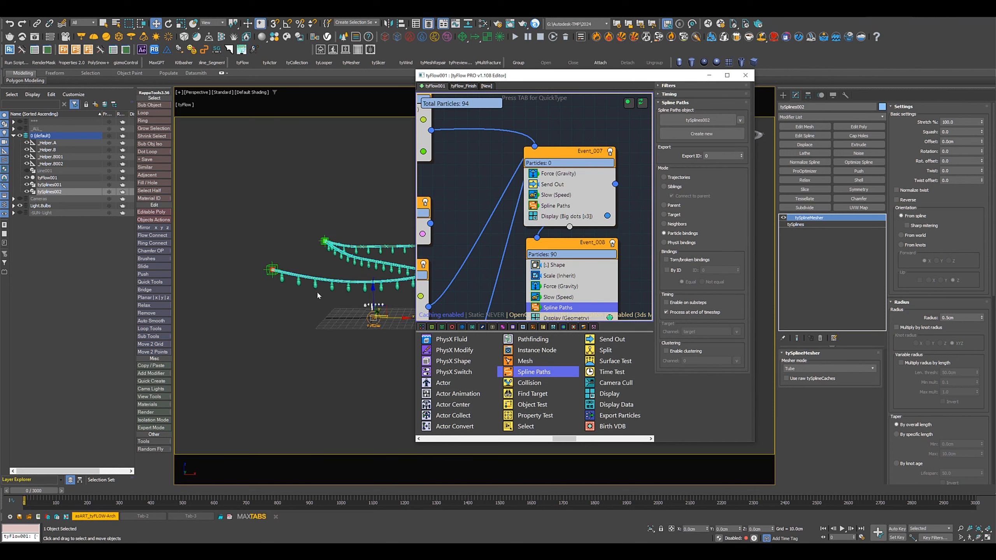
middle_click_drag(317, 291, 263, 297)
right_click(552, 206)
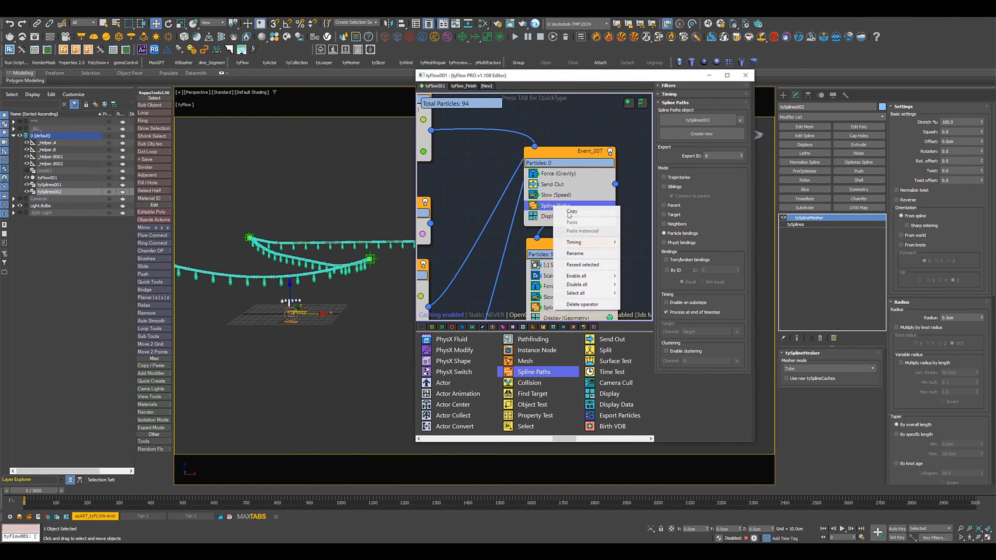
left_click(580, 304)
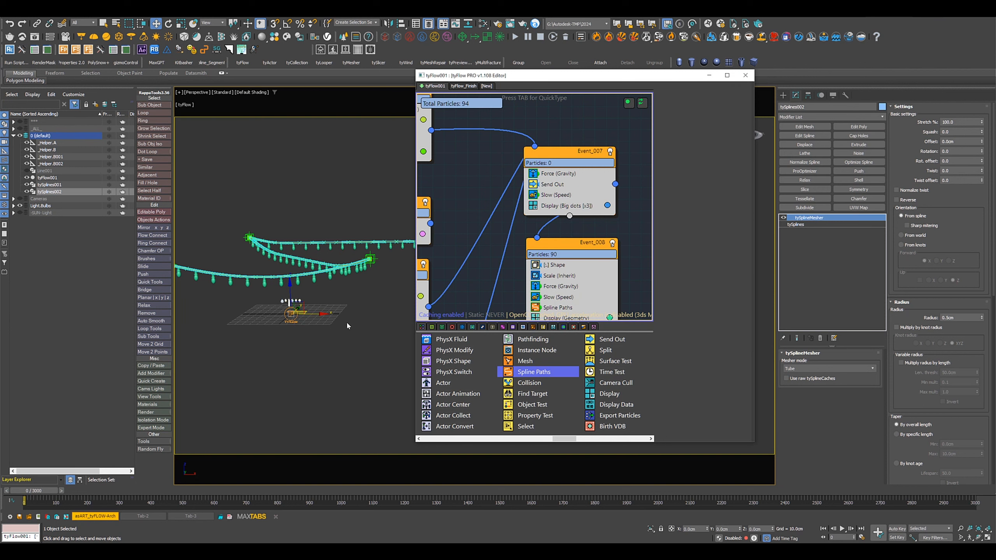
Set the tySplineMesher tube radius of tySplines002 to 1 cm
middle_click_drag(347, 322, 369, 330, "alt")
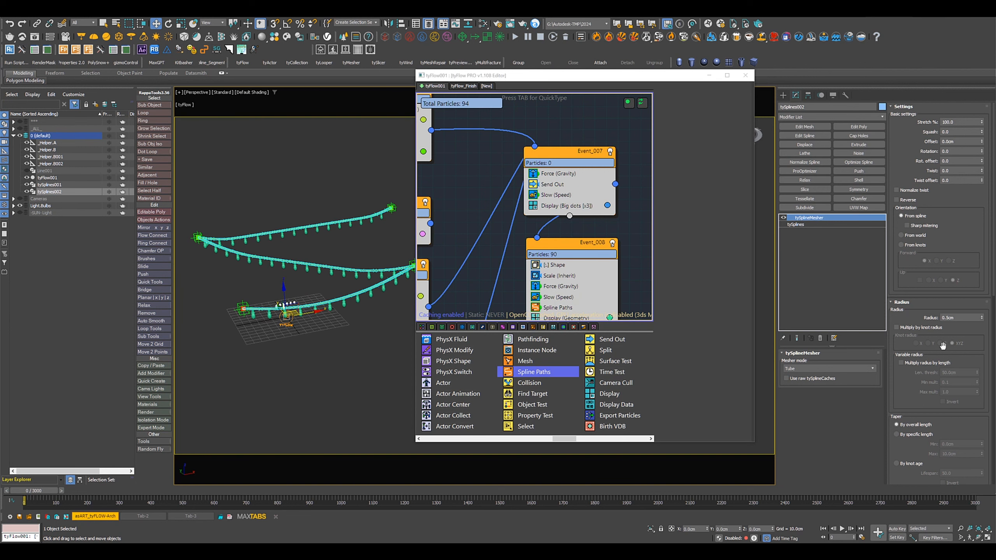
left_click(945, 317)
type("1")
key("Return")
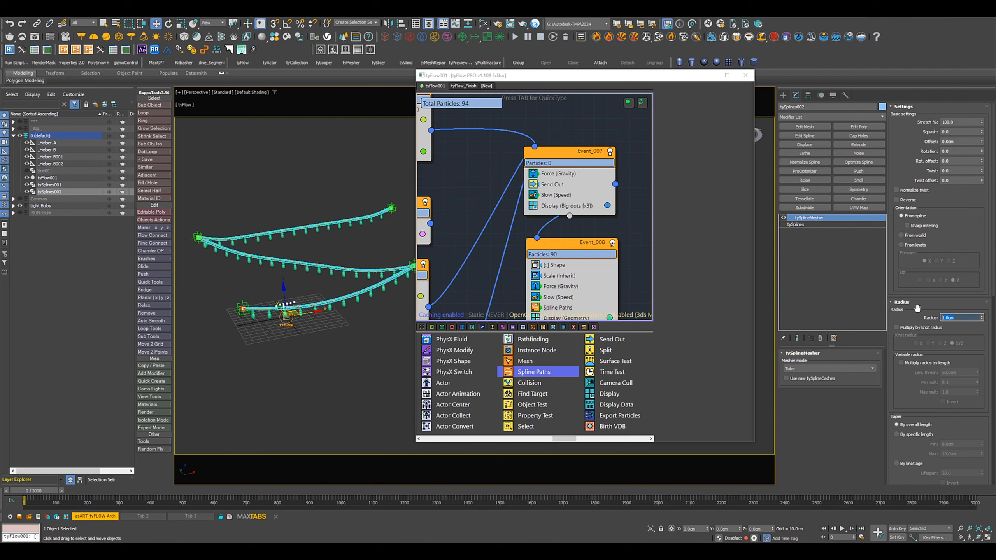
middle_click_drag(388, 353, 369, 339, "alt")
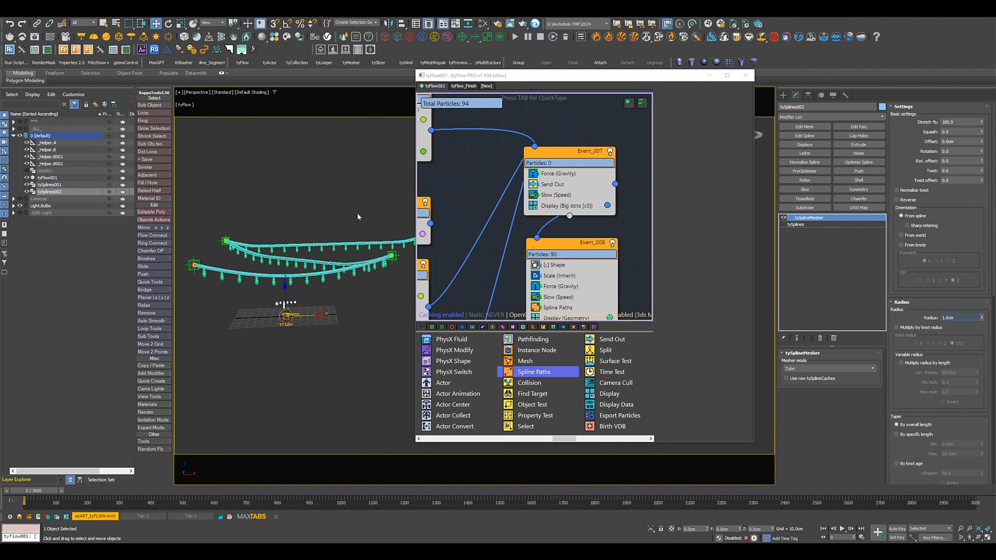
Close the tyFlow editor and inspect the cables and bulbs with nothing selected
left_click(749, 75)
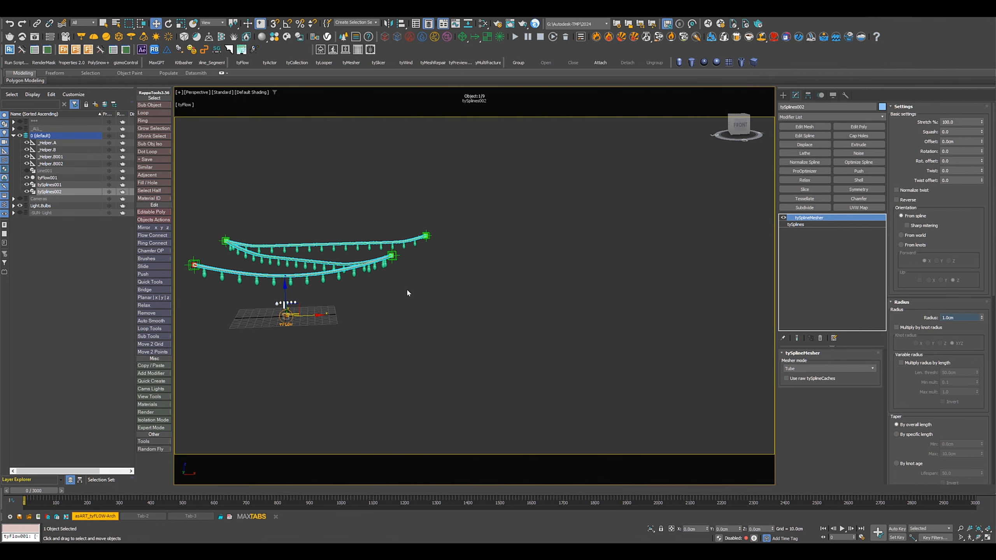
middle_click_drag(406, 288, 497, 311)
left_click(513, 295)
scroll(471, 318, "up", 3)
middle_click_drag(497, 311, 481, 316, "alt")
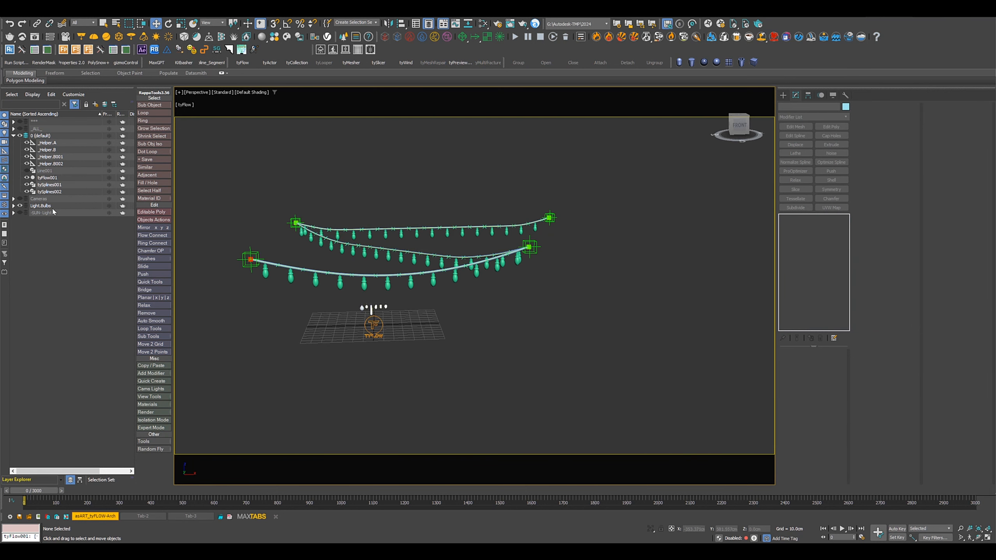
Disable the Big dots Display operator of Event_007 in tyFlow001 and close the editor
left_click(57, 179)
left_click(863, 373)
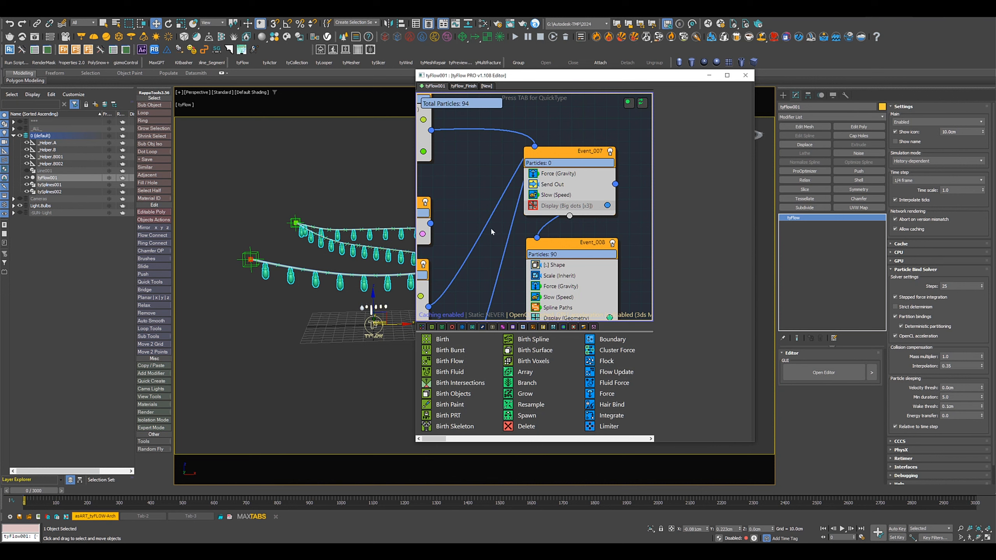
middle_click_drag(490, 227, 539, 203)
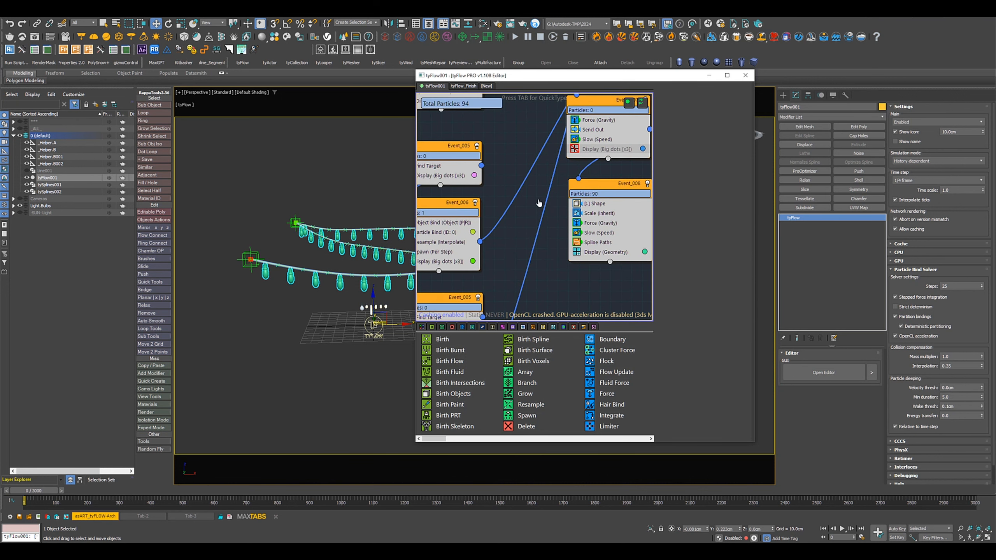
left_click(745, 76)
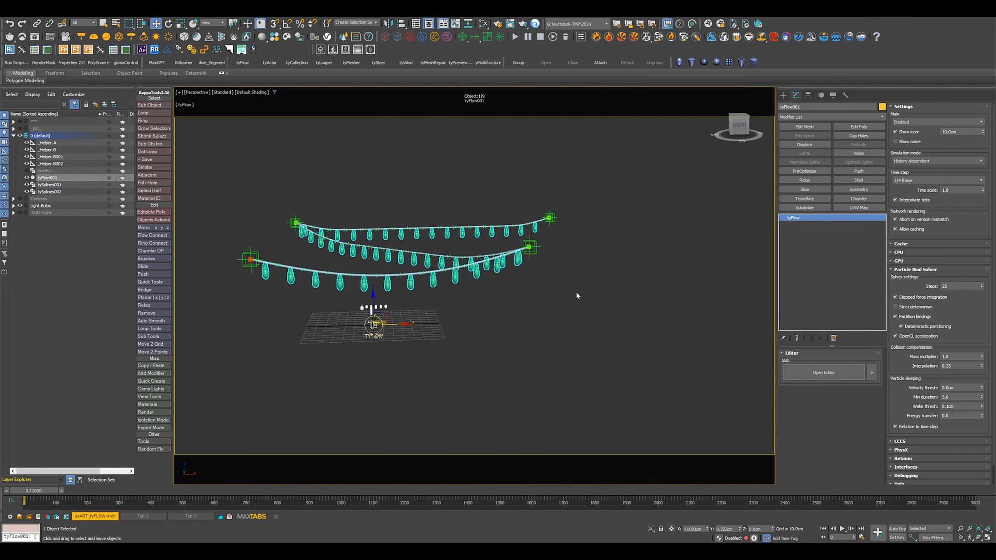
Lower _Helper.A by about 23 cm and move _Helper.B to about X 210 cm, Y -150 cm
middle_click_drag(544, 282, 558, 305, "alt")
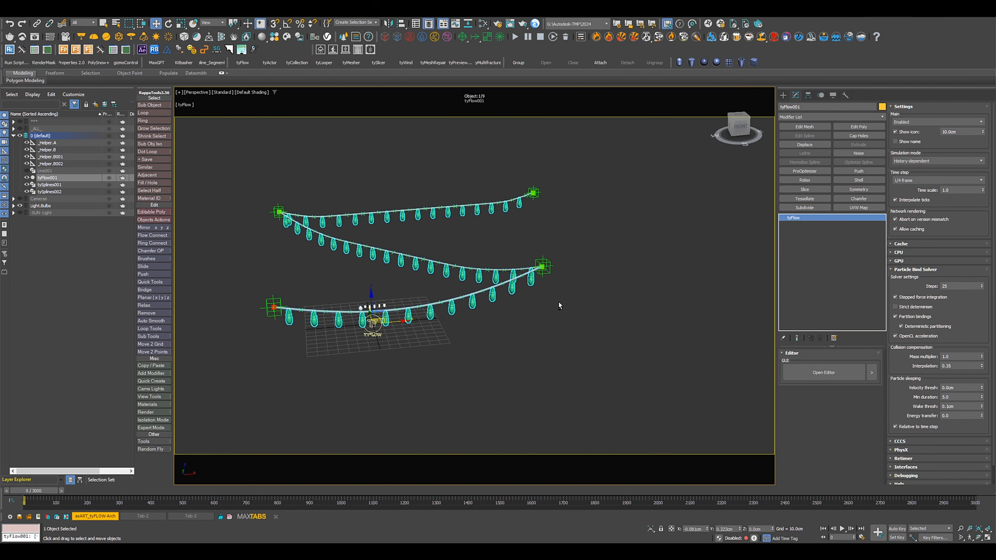
left_click(277, 302)
left_click_drag(272, 279, 276, 316)
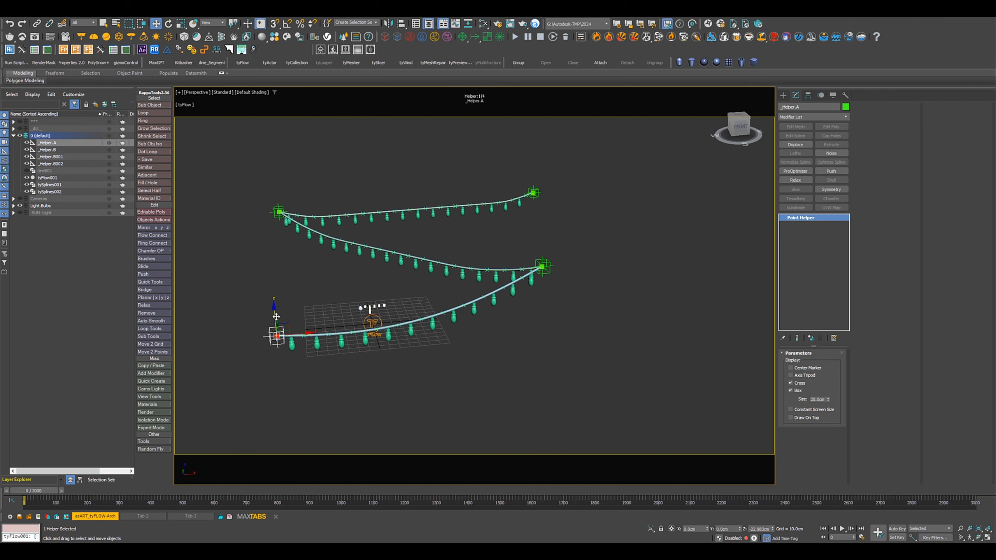
left_click(545, 267)
left_click_drag(574, 270, 644, 325)
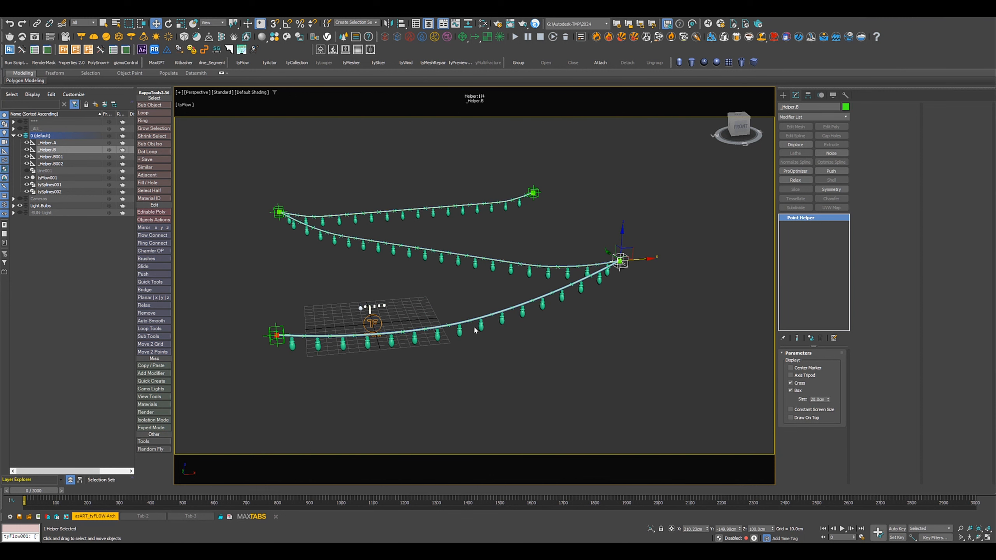
Move _Helper.B001 along X to about -115 cm and check the first frames of the rehung strings
left_click(278, 215)
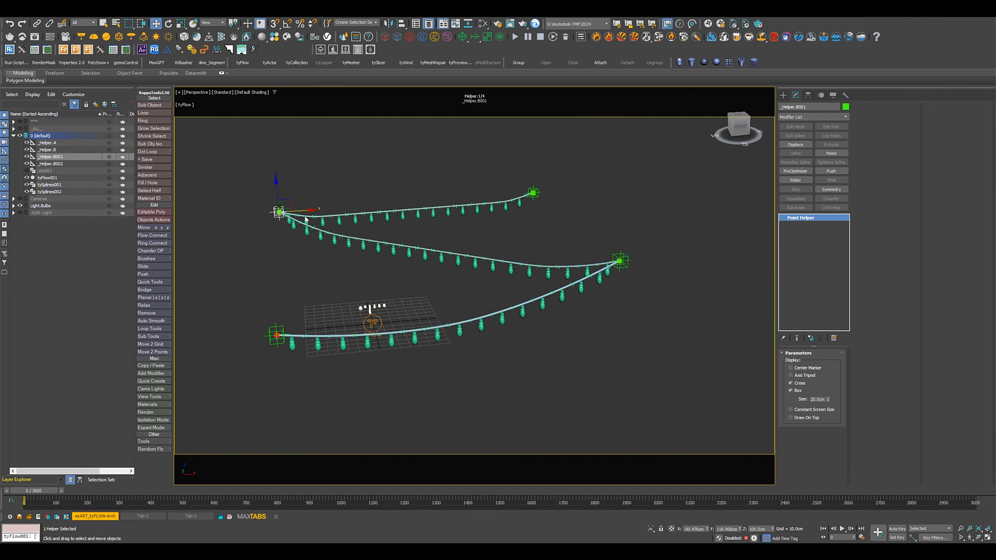
left_click_drag(305, 215, 370, 202)
left_click_drag(277, 222, 221, 216)
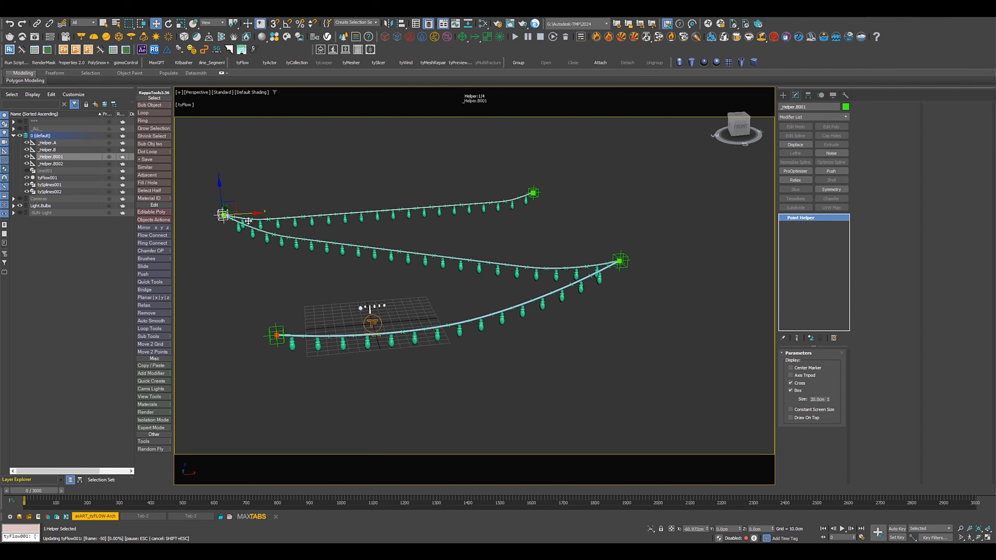
middle_click_drag(507, 249, 346, 351, "alt")
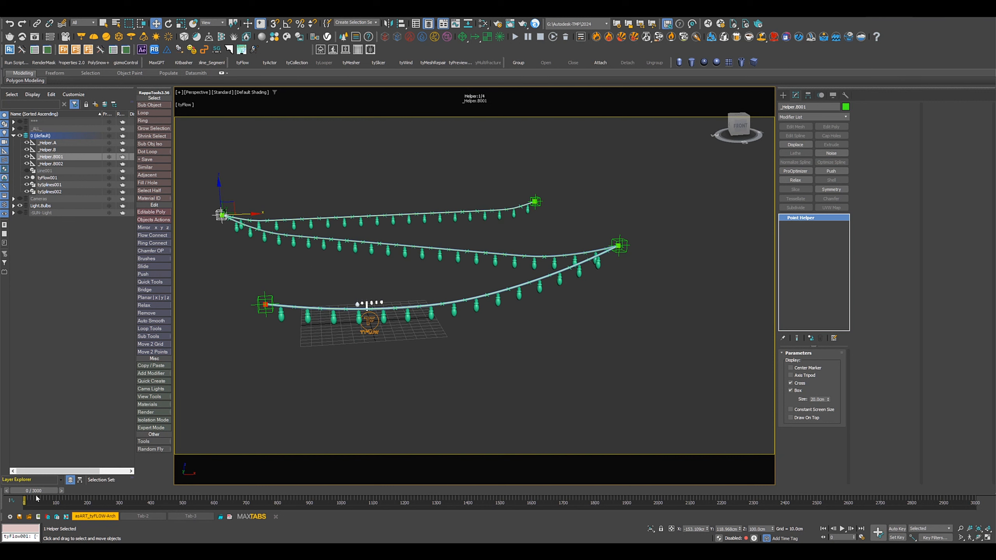
mouse_move(36, 491)
left_mouse_down()
mouse_move(183, 495)
mouse_move(34, 485)
left_mouse_up()
Try 3 and 6 as the Every nth filter value of the Shape operator in Event_008, then settle on 1
left_click(48, 178)
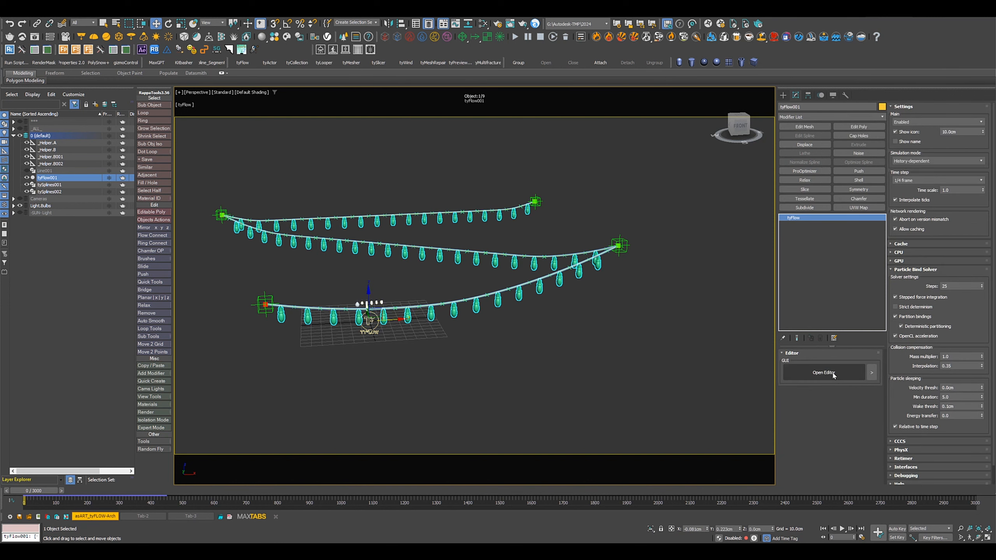
left_click(833, 376)
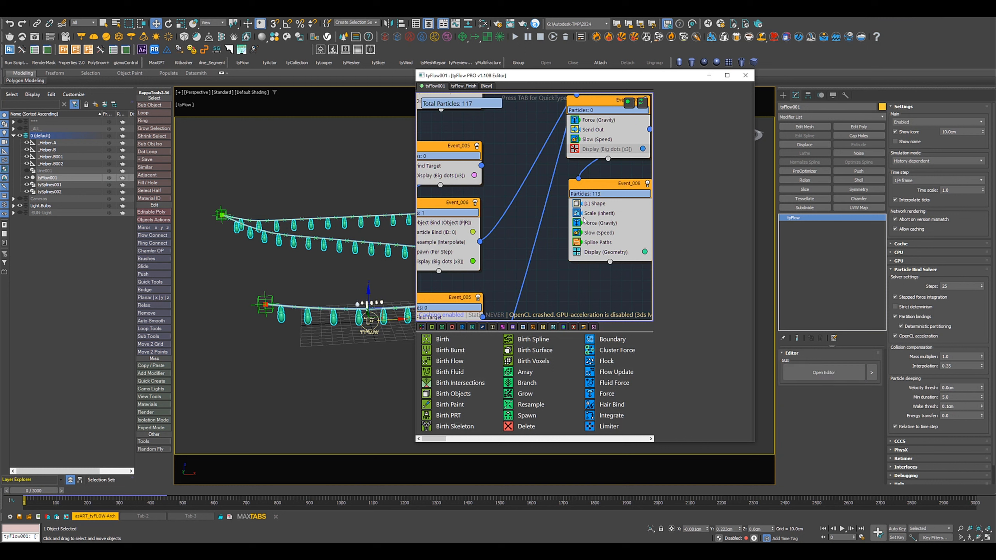
left_click(604, 205)
left_click(668, 122)
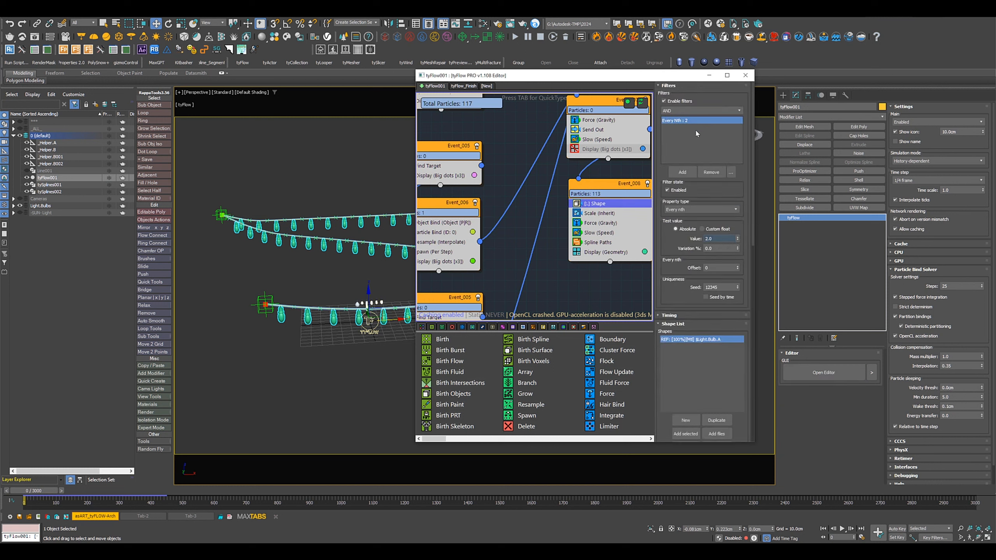
double_click(719, 239)
type("3")
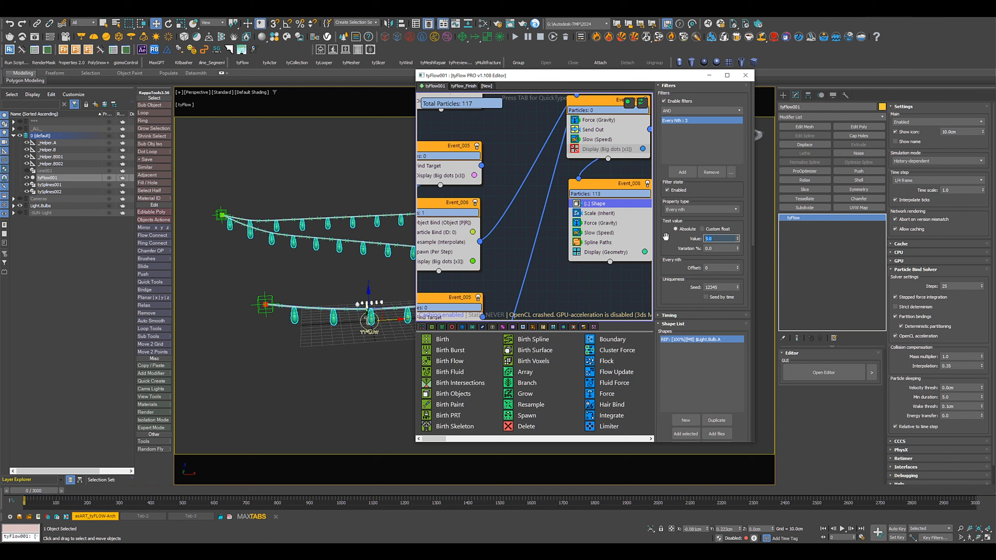
type("6")
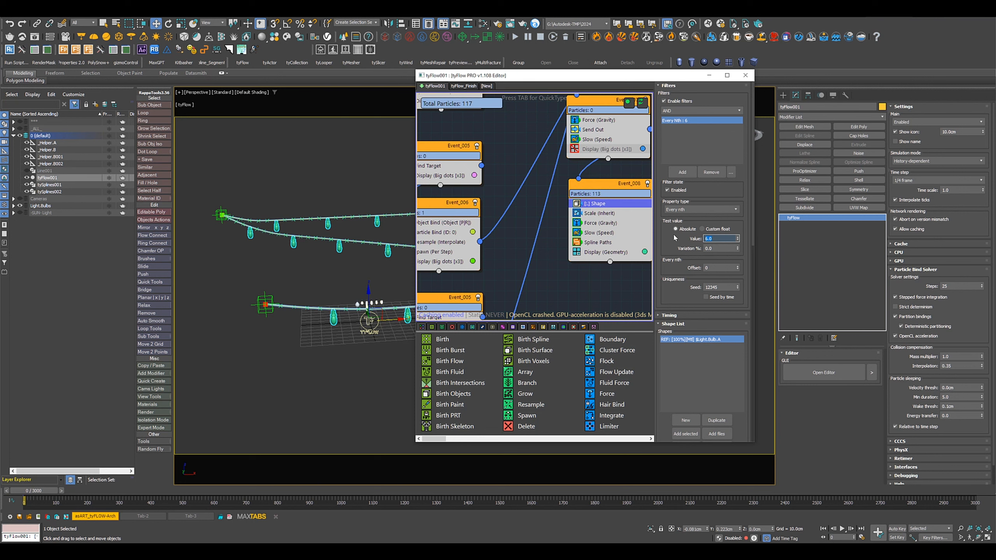
type("1")
key("Return")
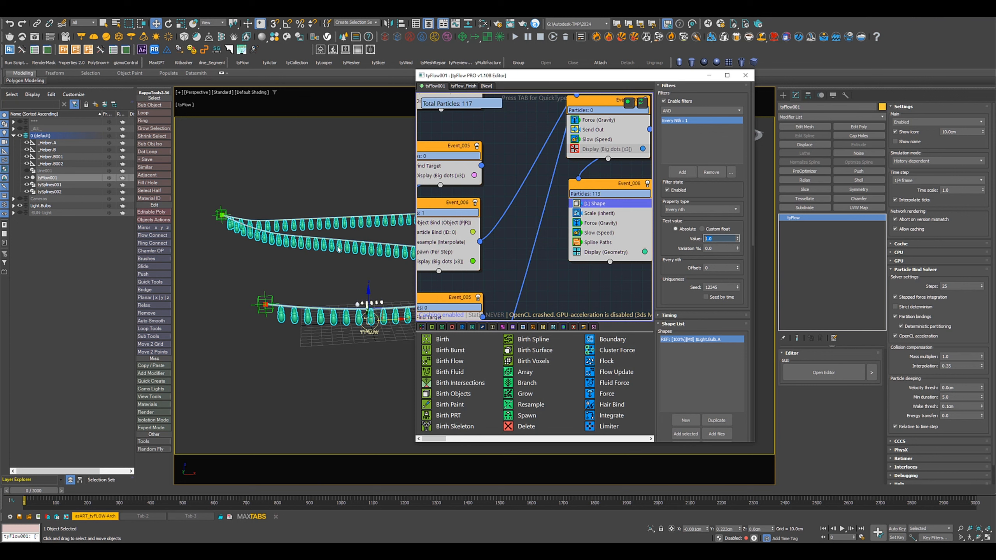
Uncover the viewport and inspect the densely spaced bulbs over the first frames of the simulation
left_click_drag(570, 81, 736, 93)
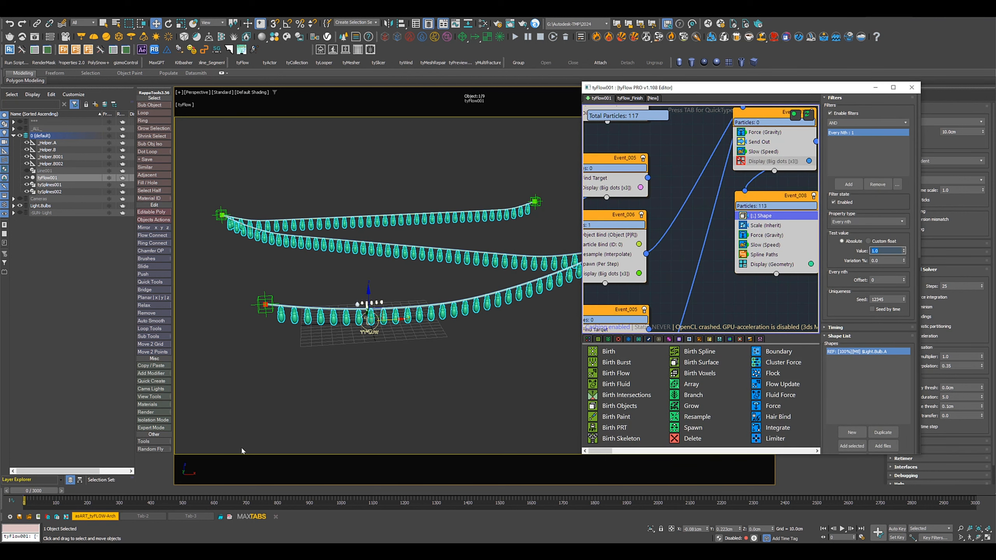
mouse_move(46, 494)
left_mouse_down()
mouse_move(189, 493)
mouse_move(40, 491)
left_mouse_up()
key("w")
left_click_drag(648, 88, 512, 95)
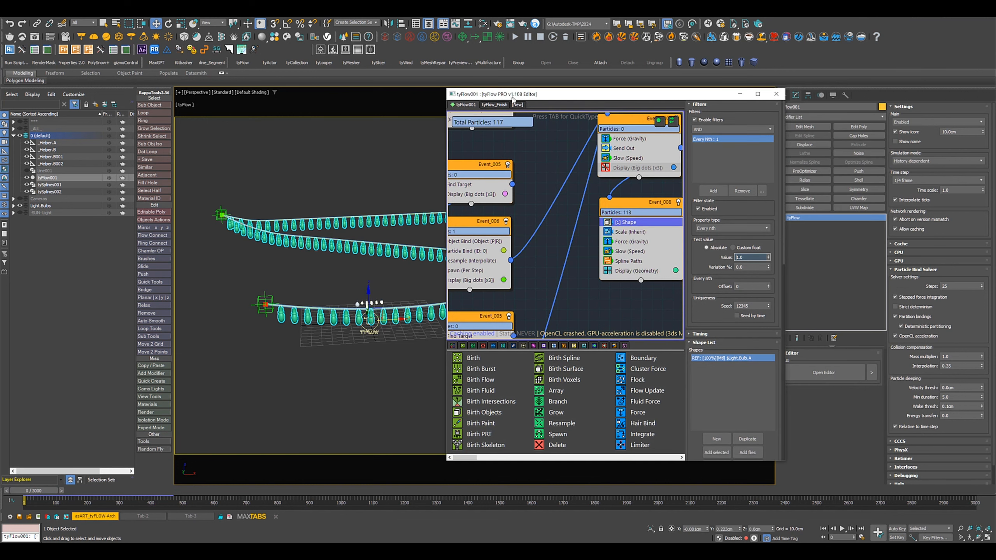
scroll(310, 228, "down", 3)
middle_click_drag(310, 230, 277, 225)
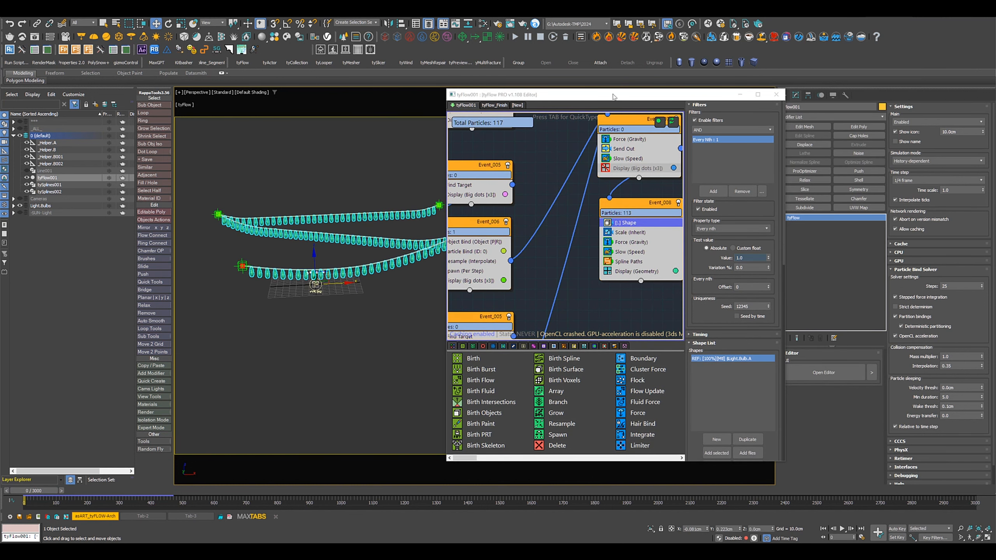
left_click_drag(613, 95, 501, 97)
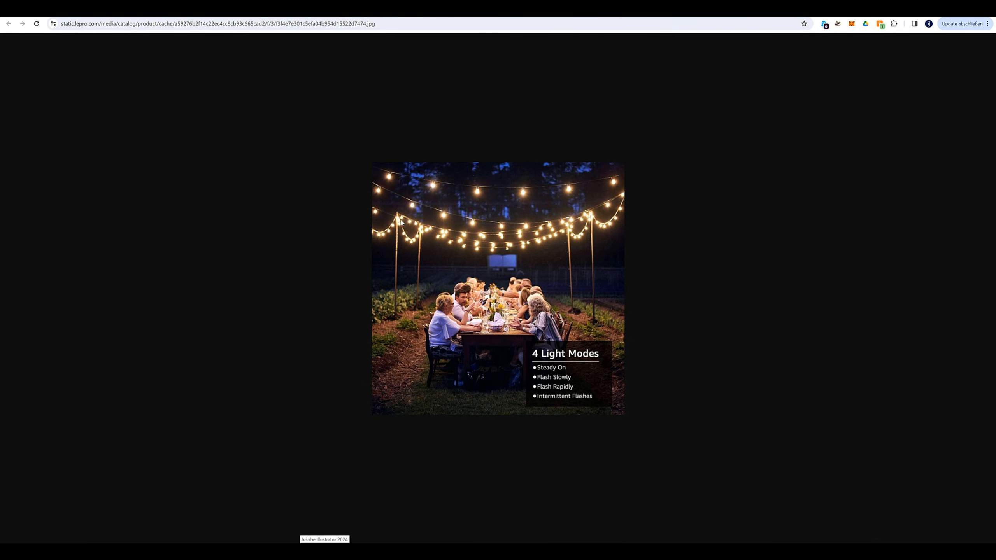
Switch to the browser and look through the reference photos of outdoor light strings
left_click(549, 10)
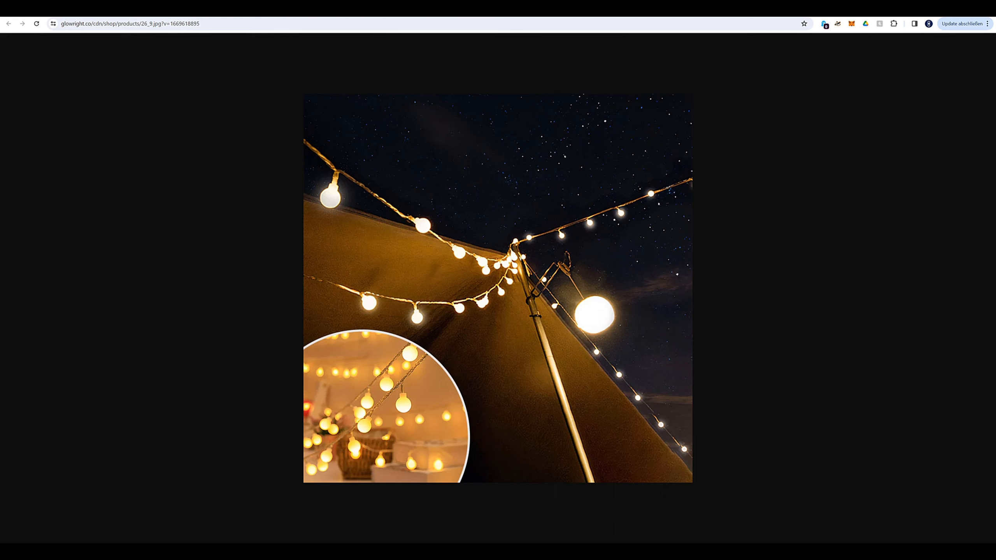
left_click(246, 10)
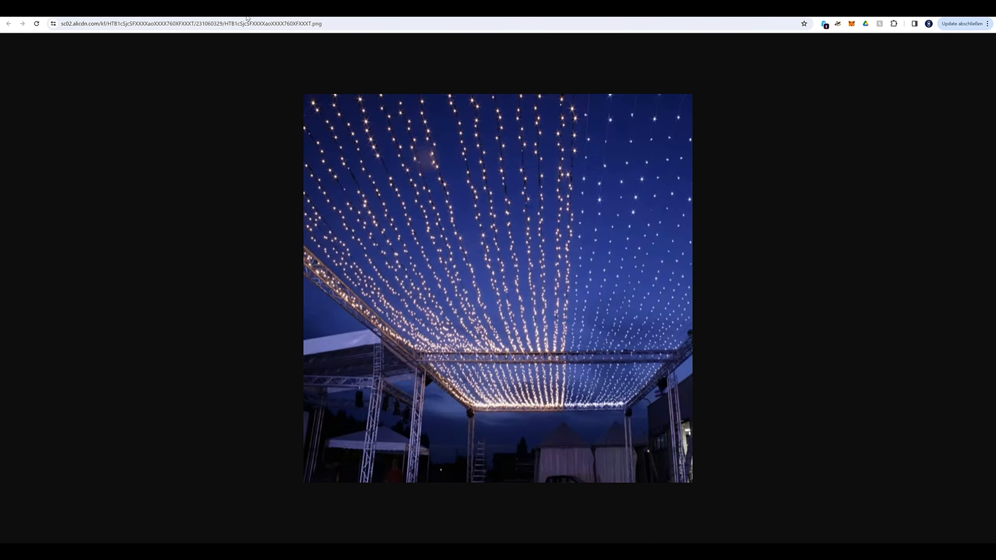